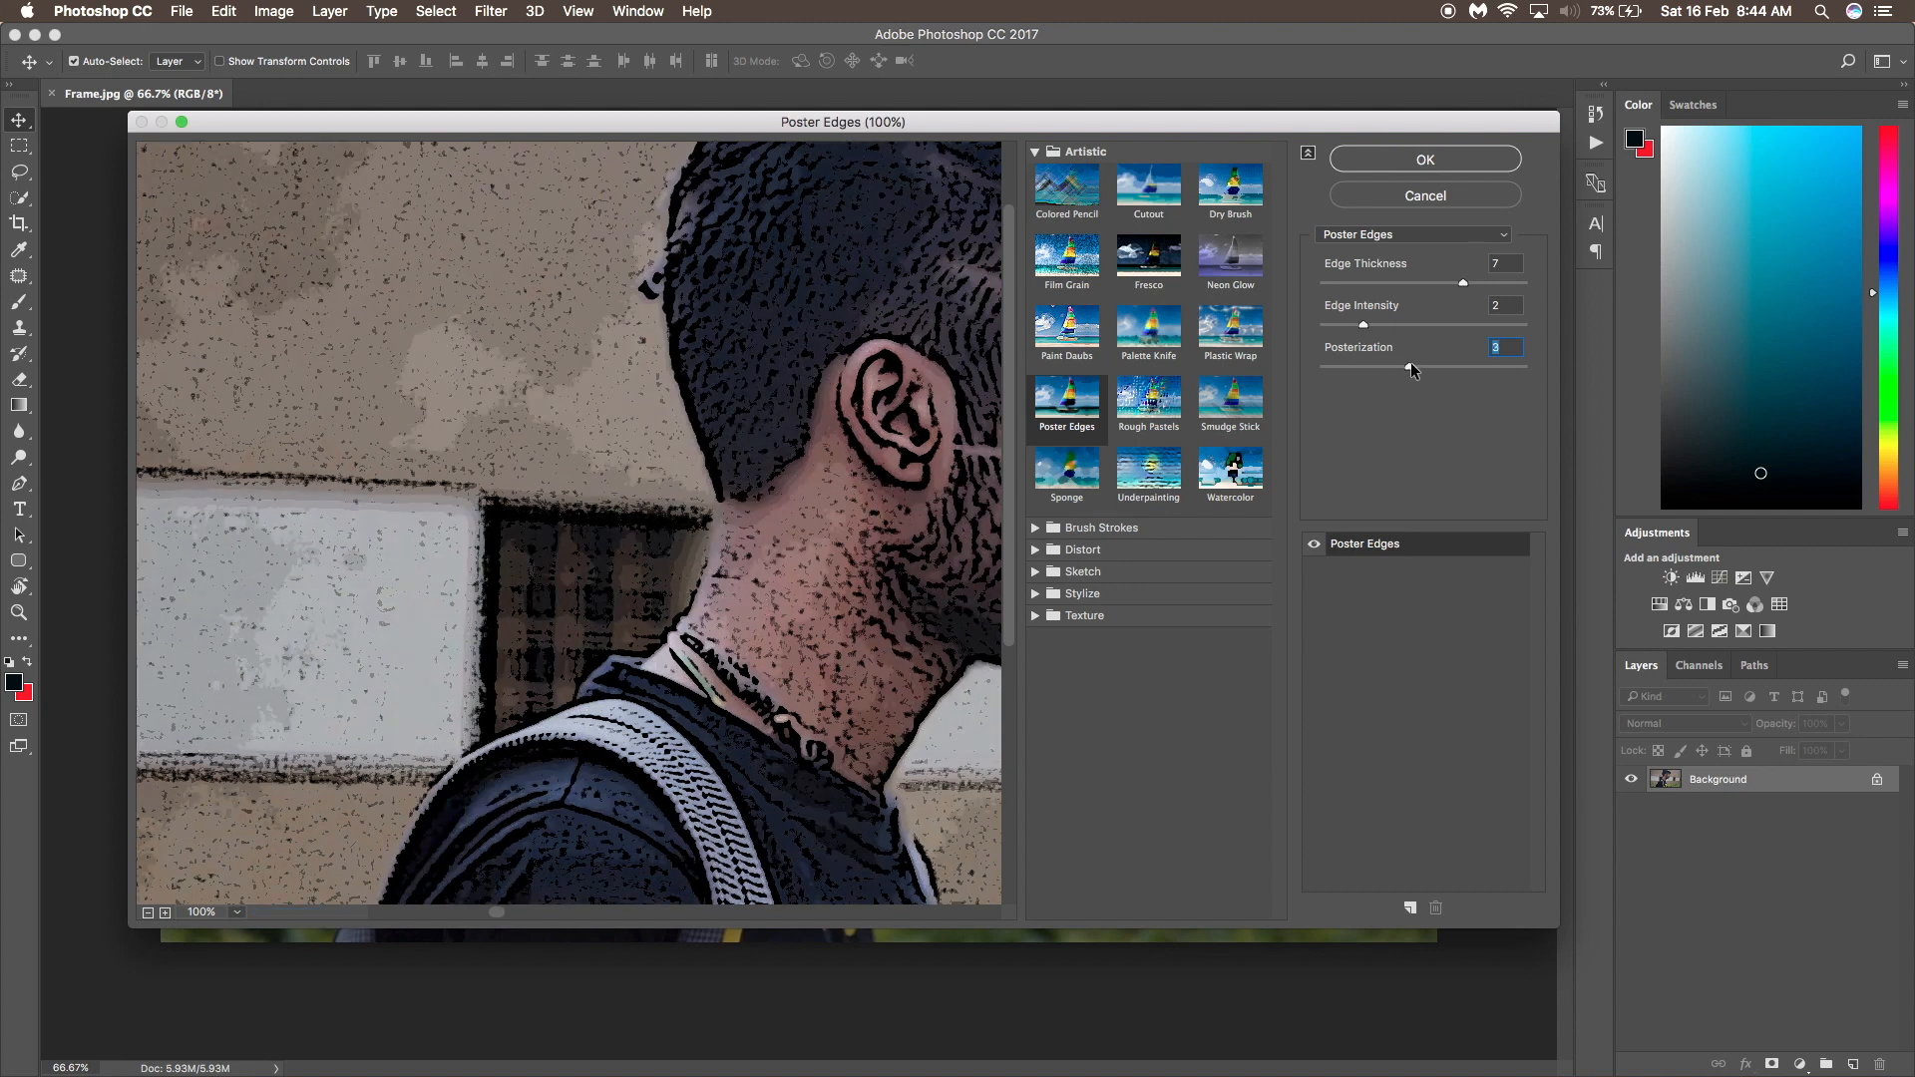
Set the Poster Edges edge intensity to 0, raise the edge thickness and apply the filter.
drag(852, 380, 547, 417)
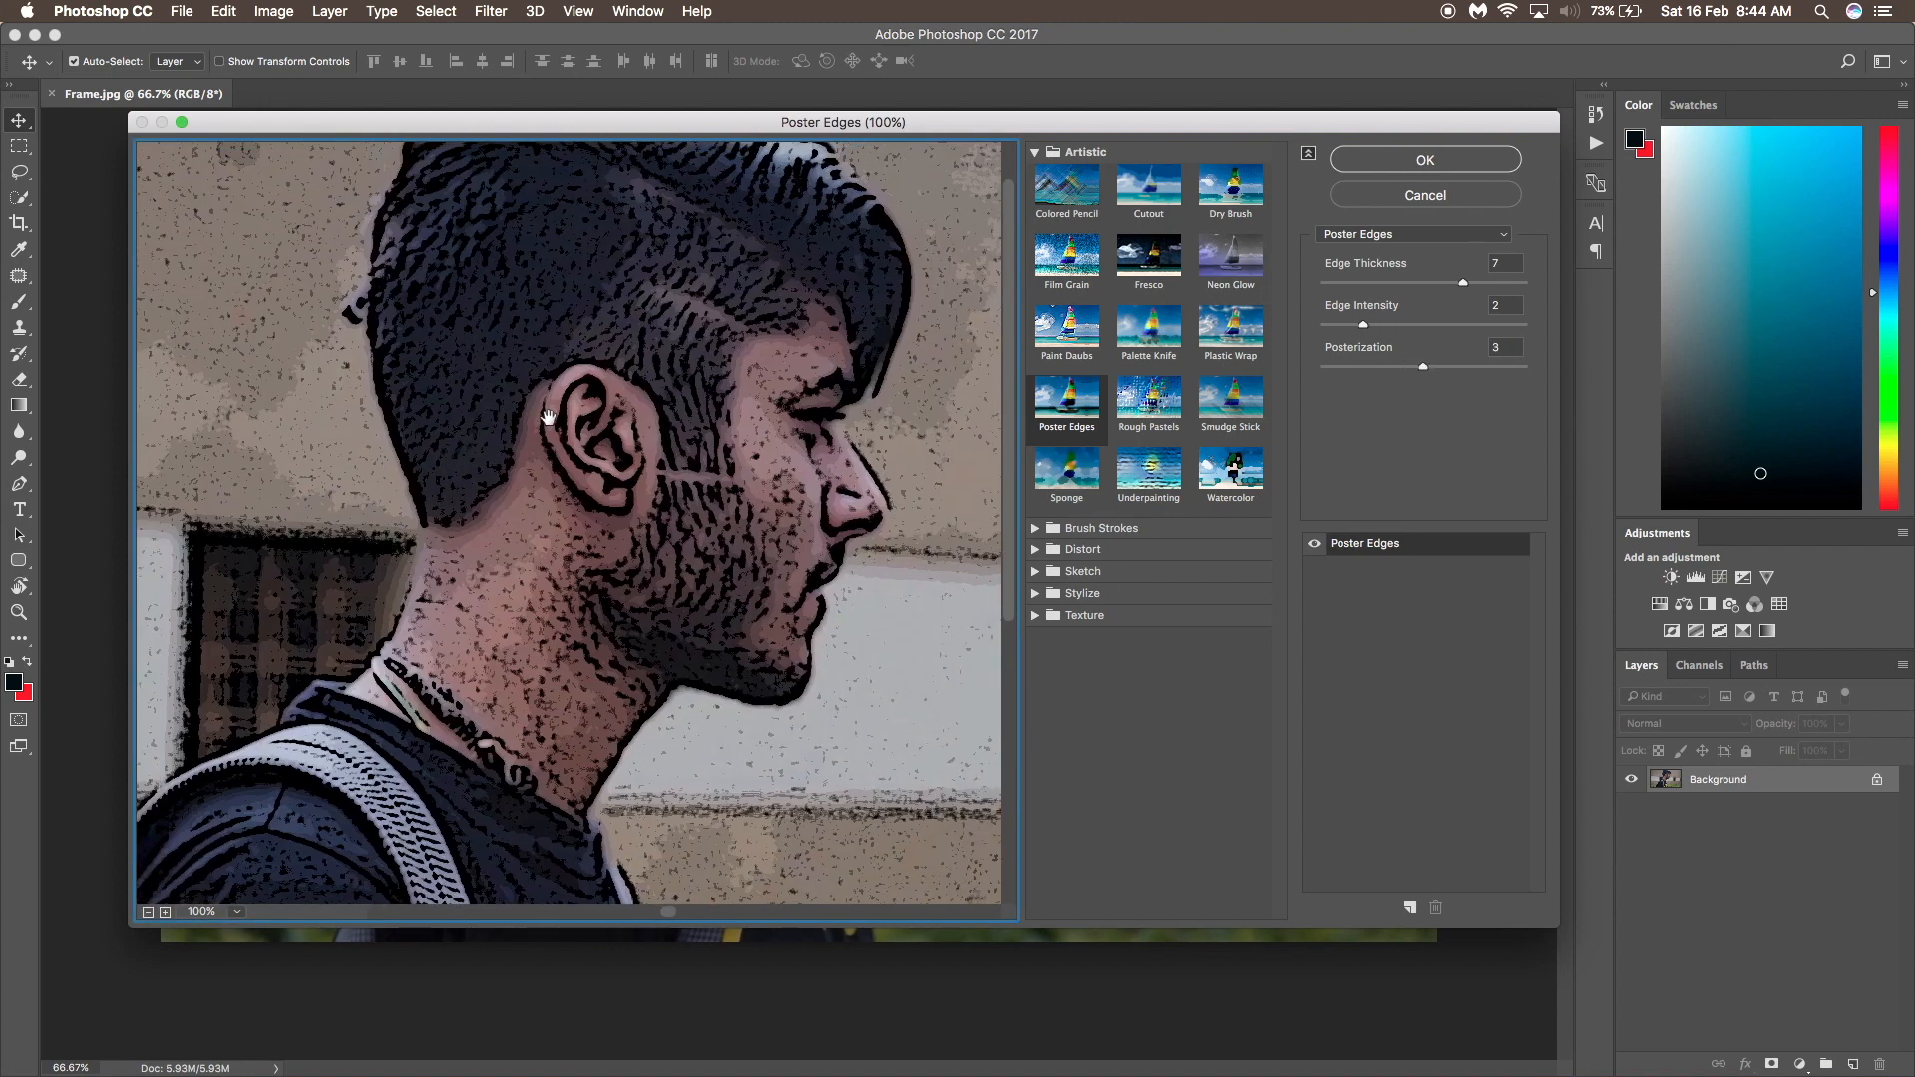
drag(1360, 323, 1318, 332)
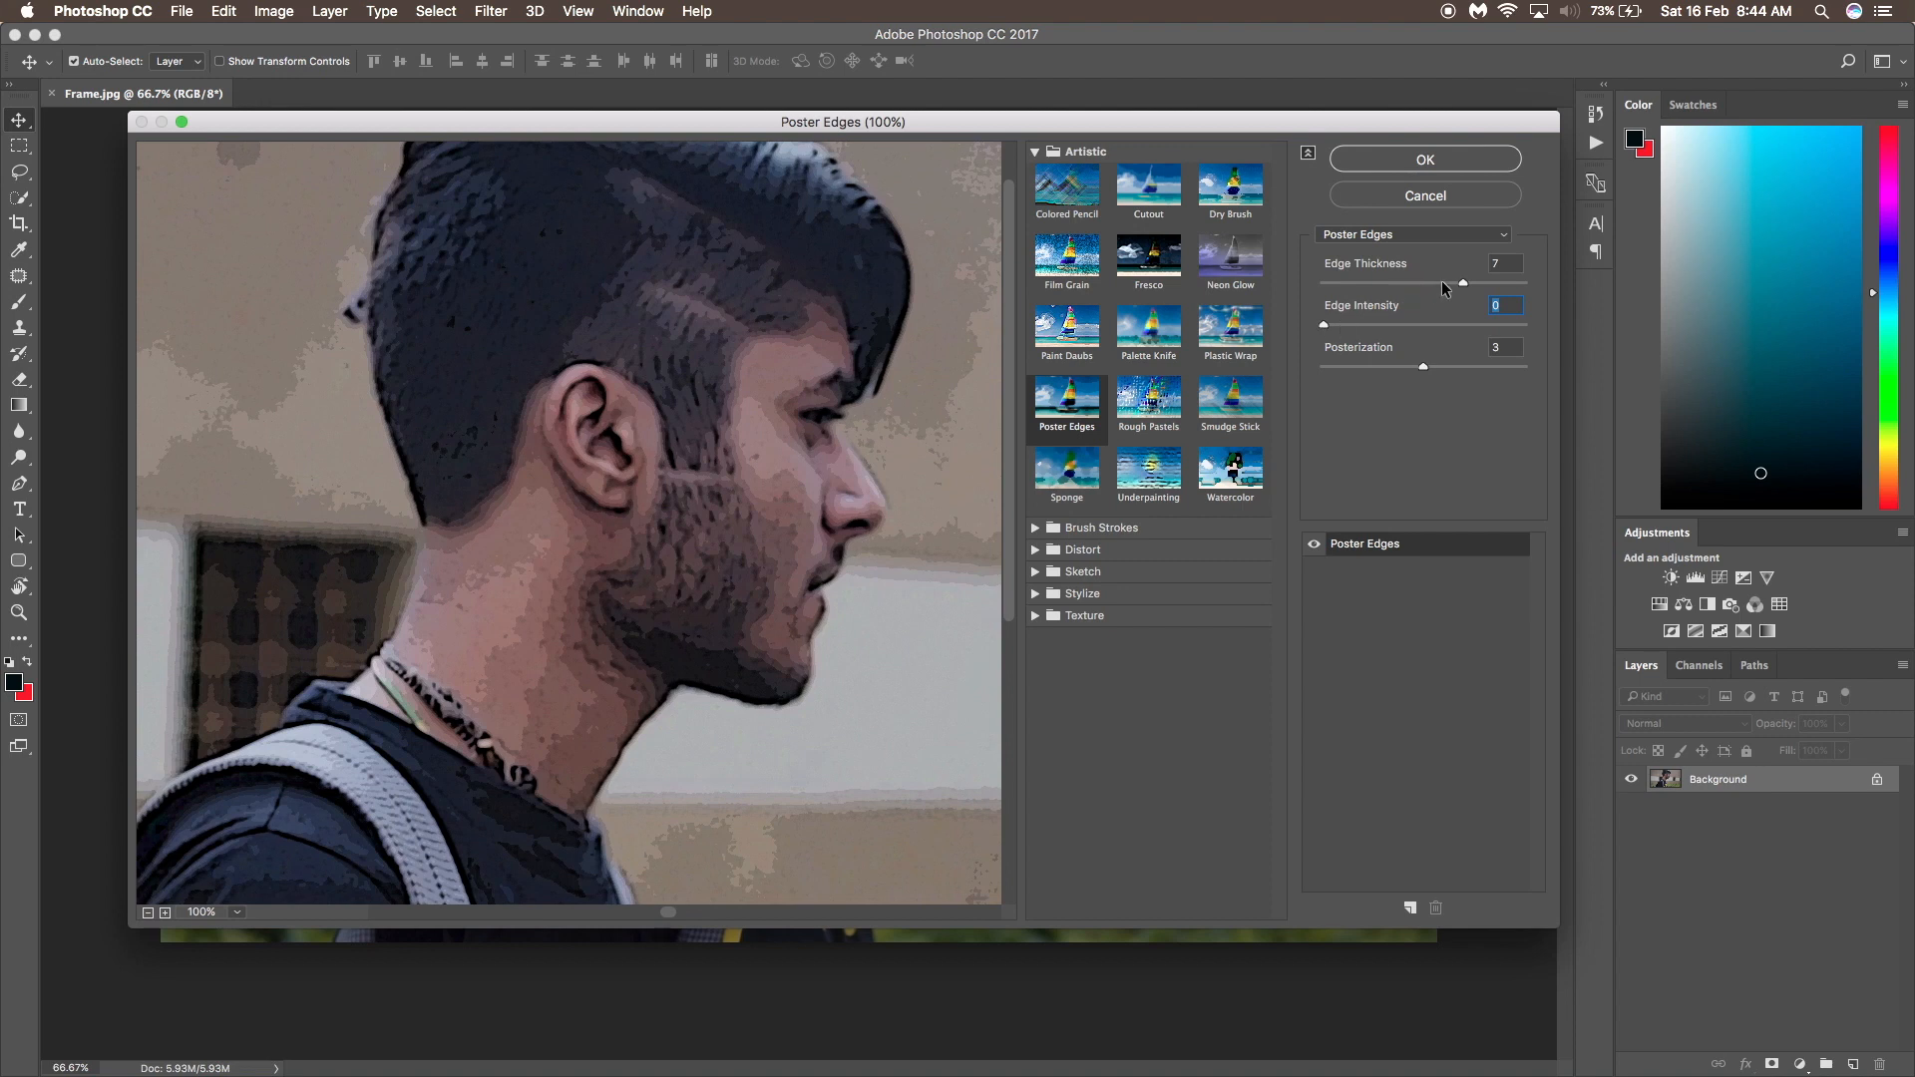
click(1438, 284)
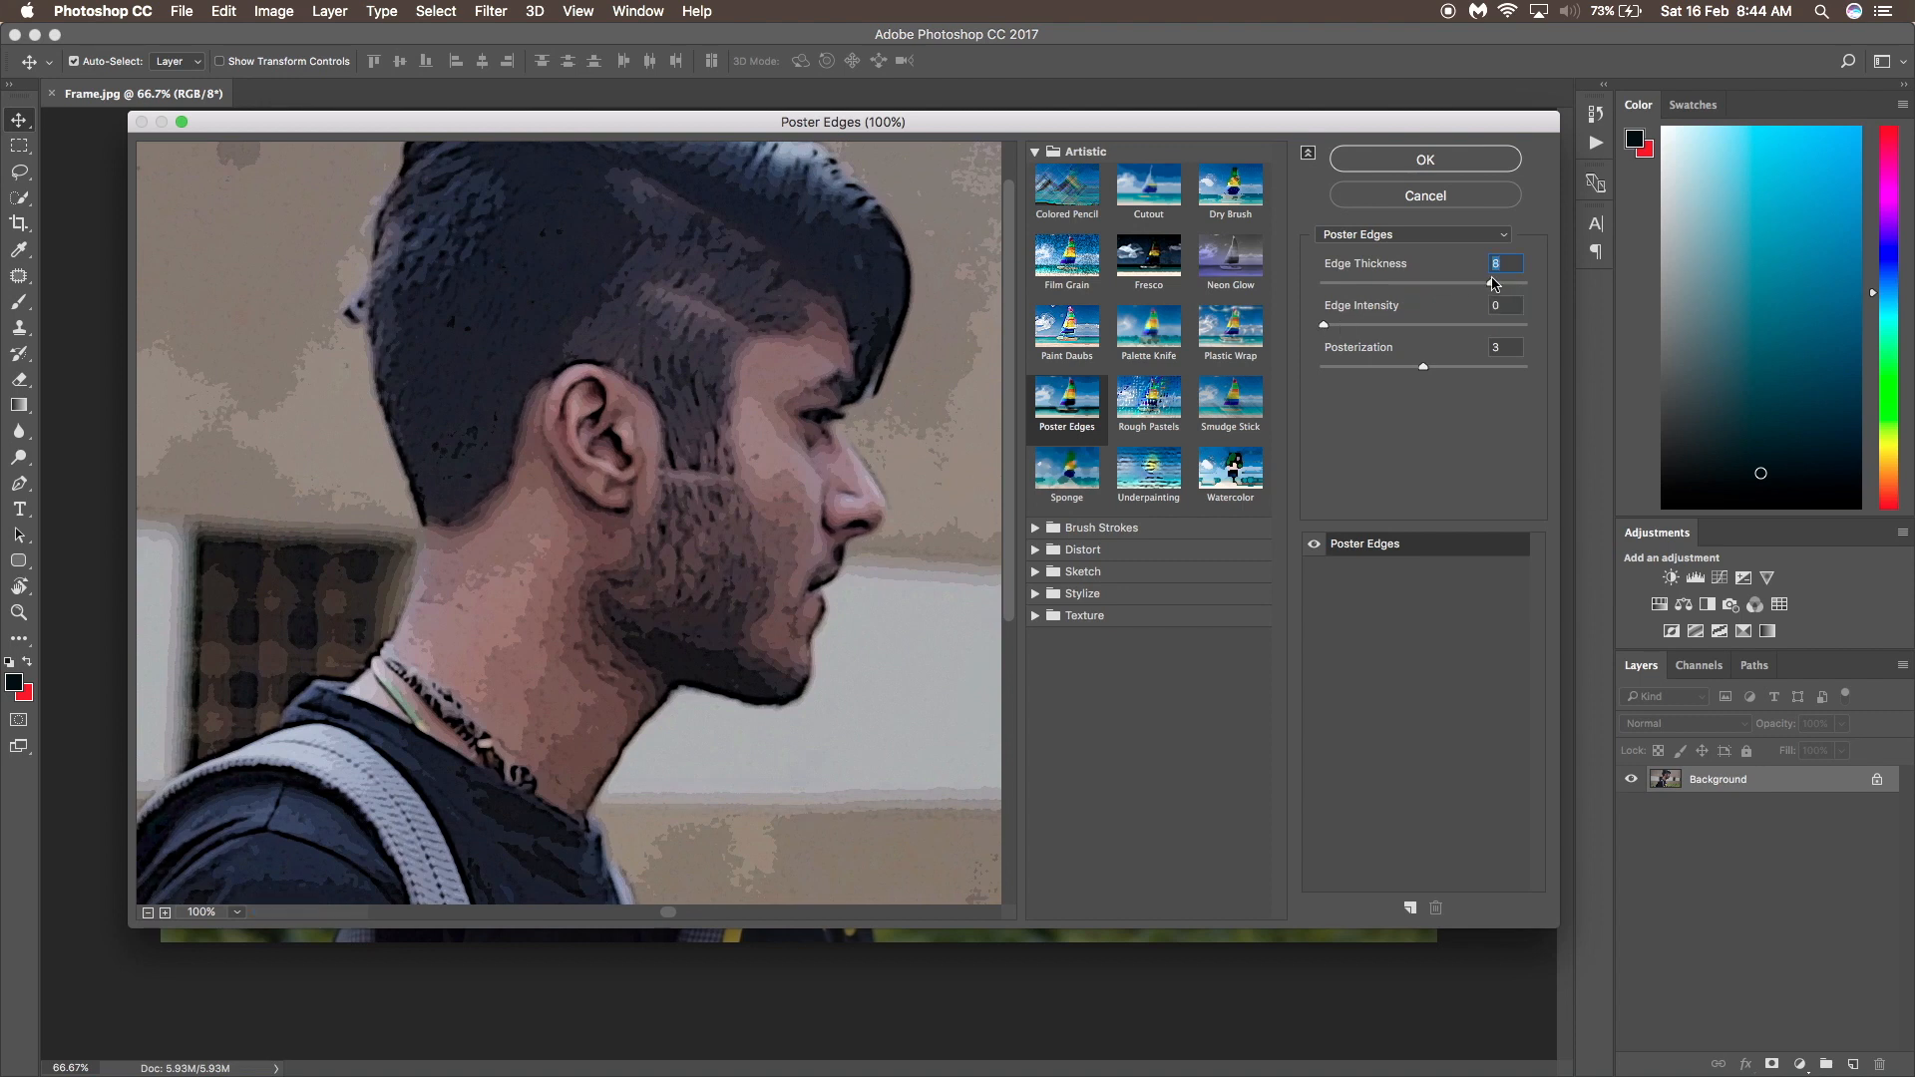
drag(1493, 283, 1522, 285)
click(1383, 157)
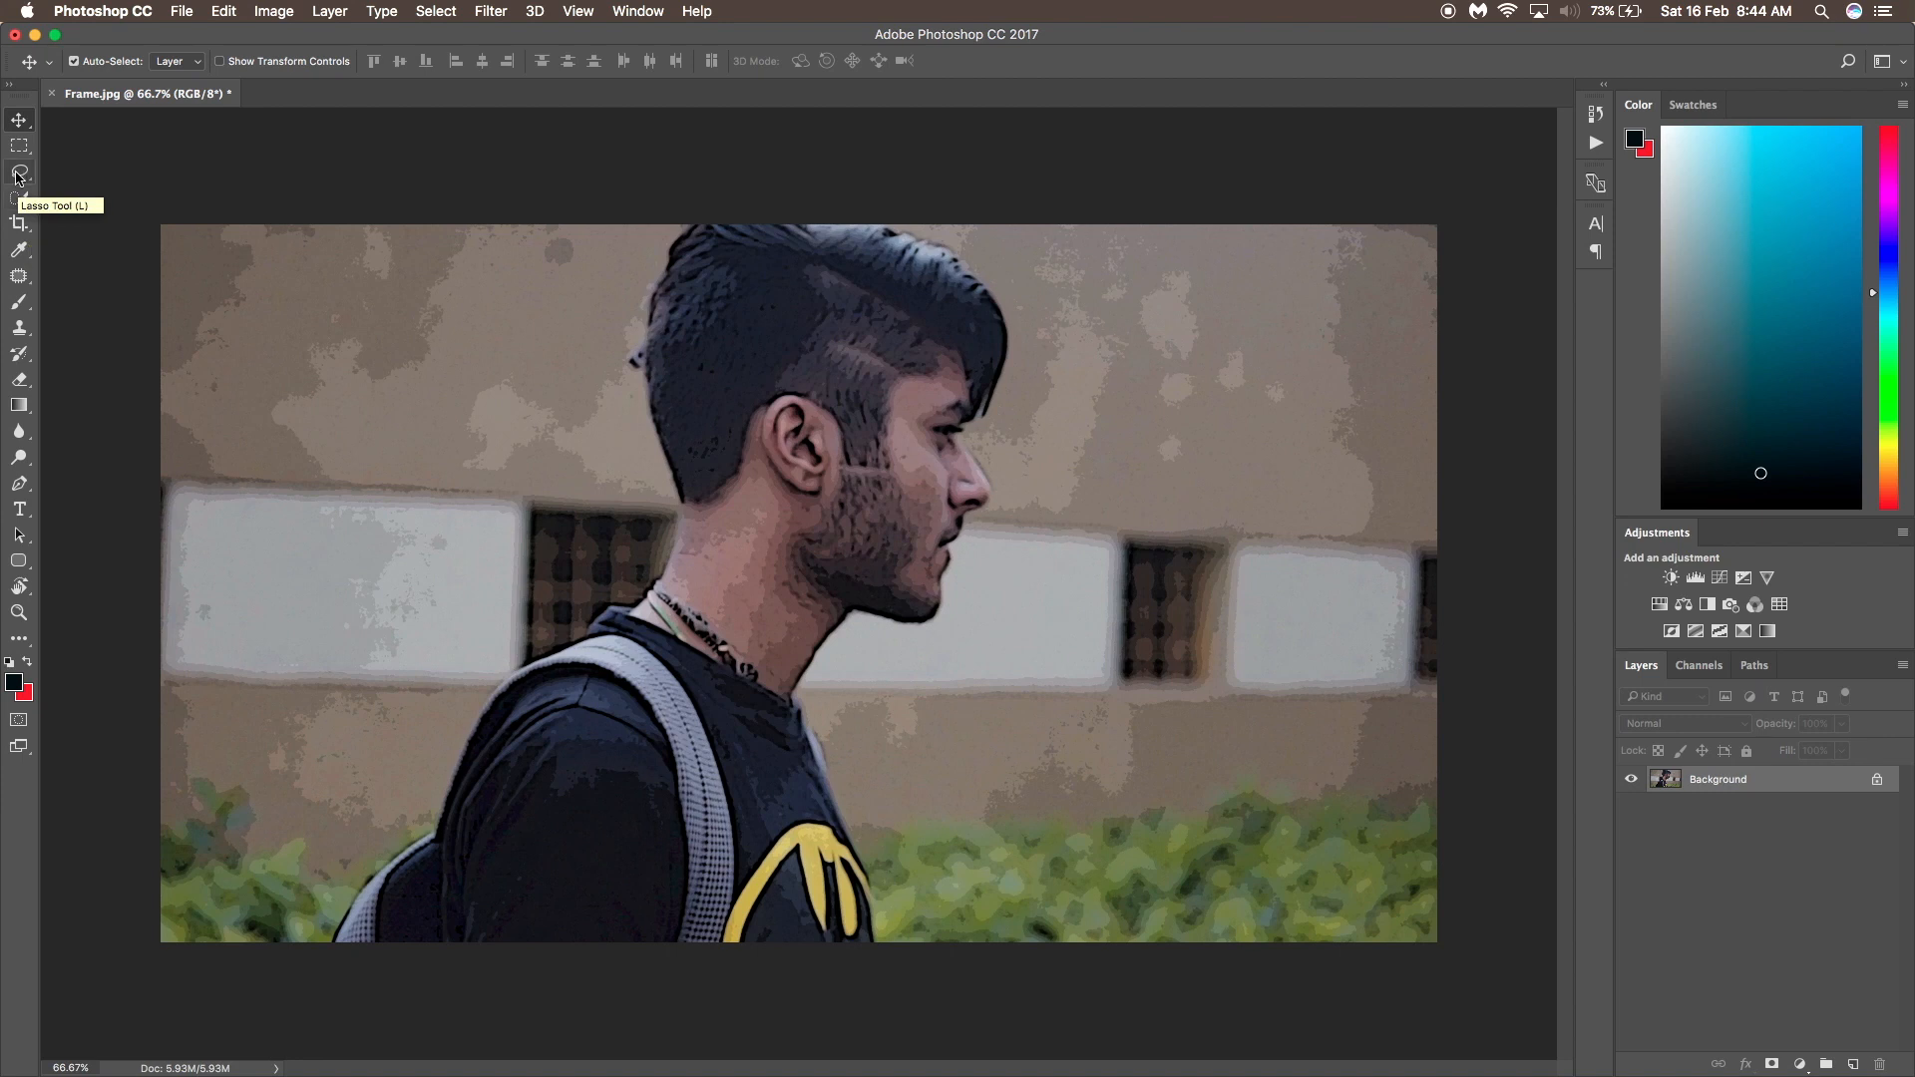
Select the man against the wall with the Quick Selection tool, using a 25 px brush and subtracting stray background.
click(18, 174)
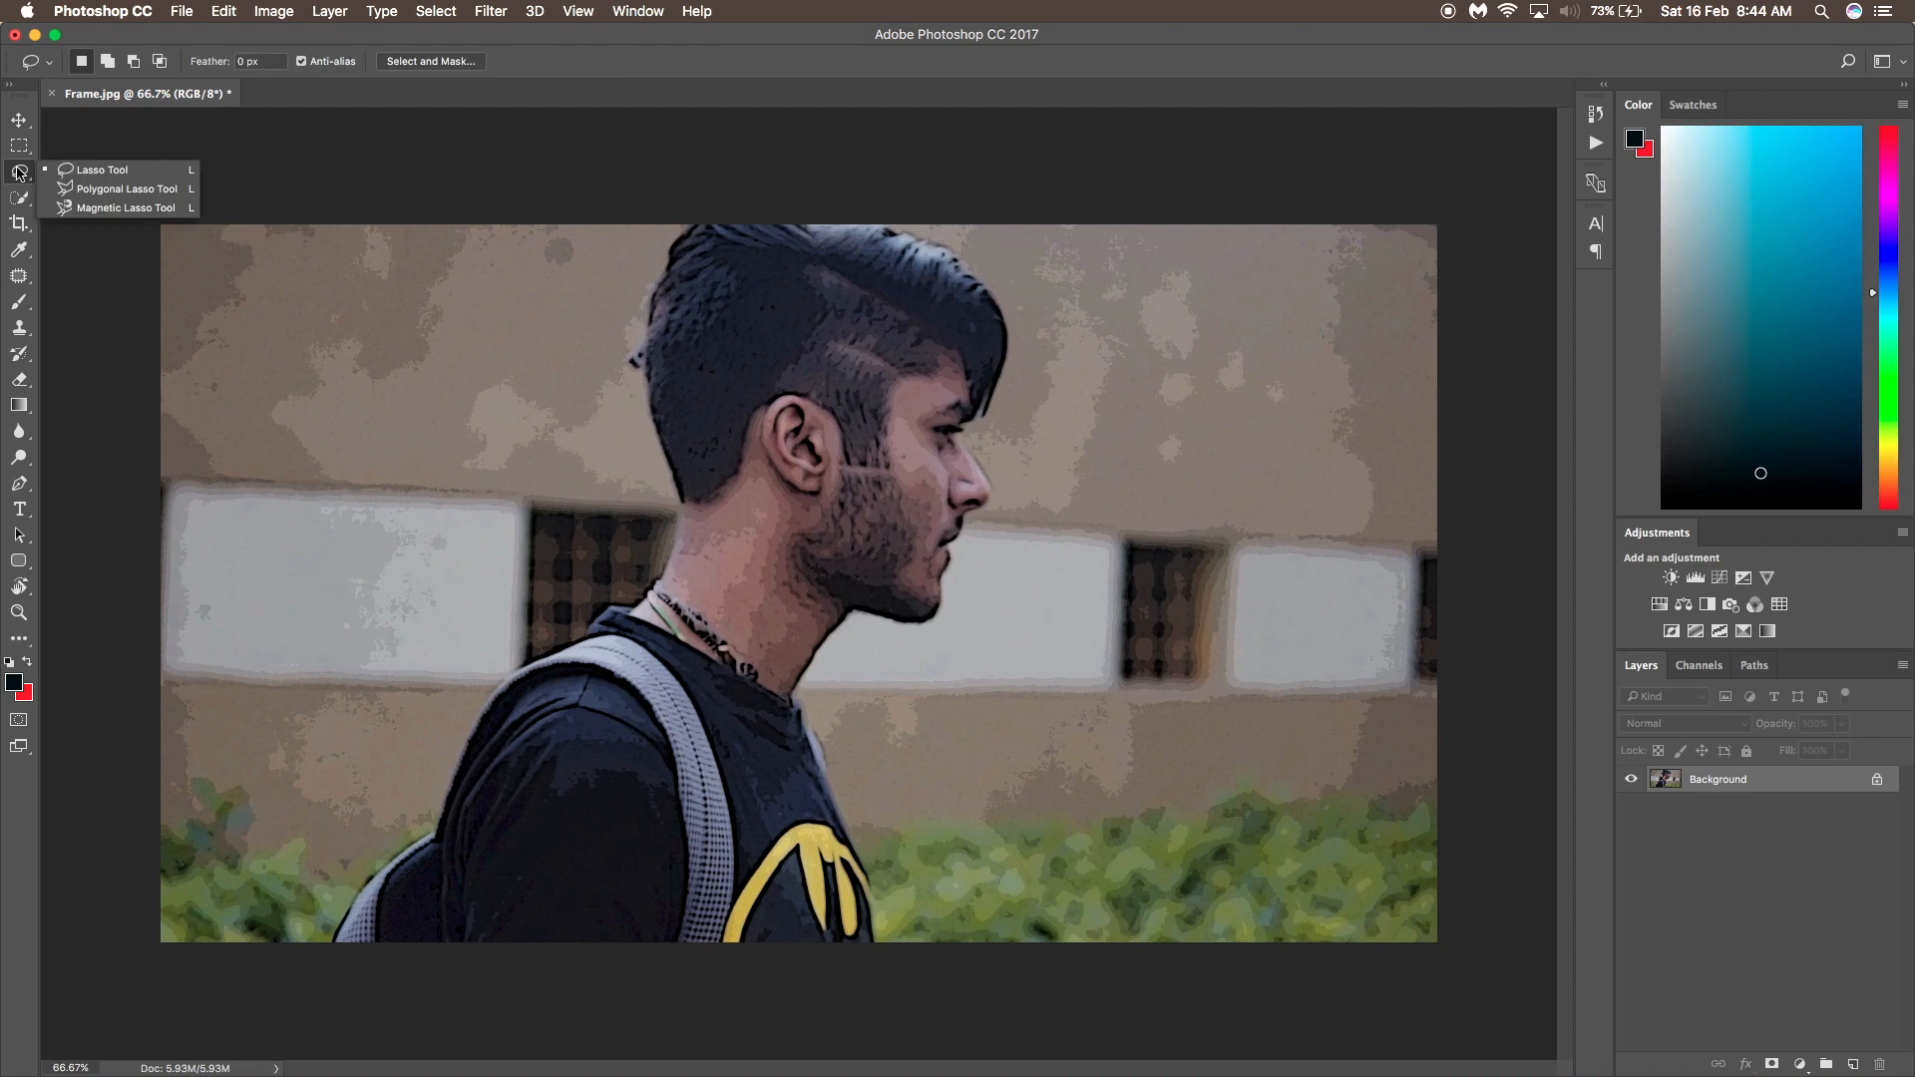
click(19, 196)
click(109, 197)
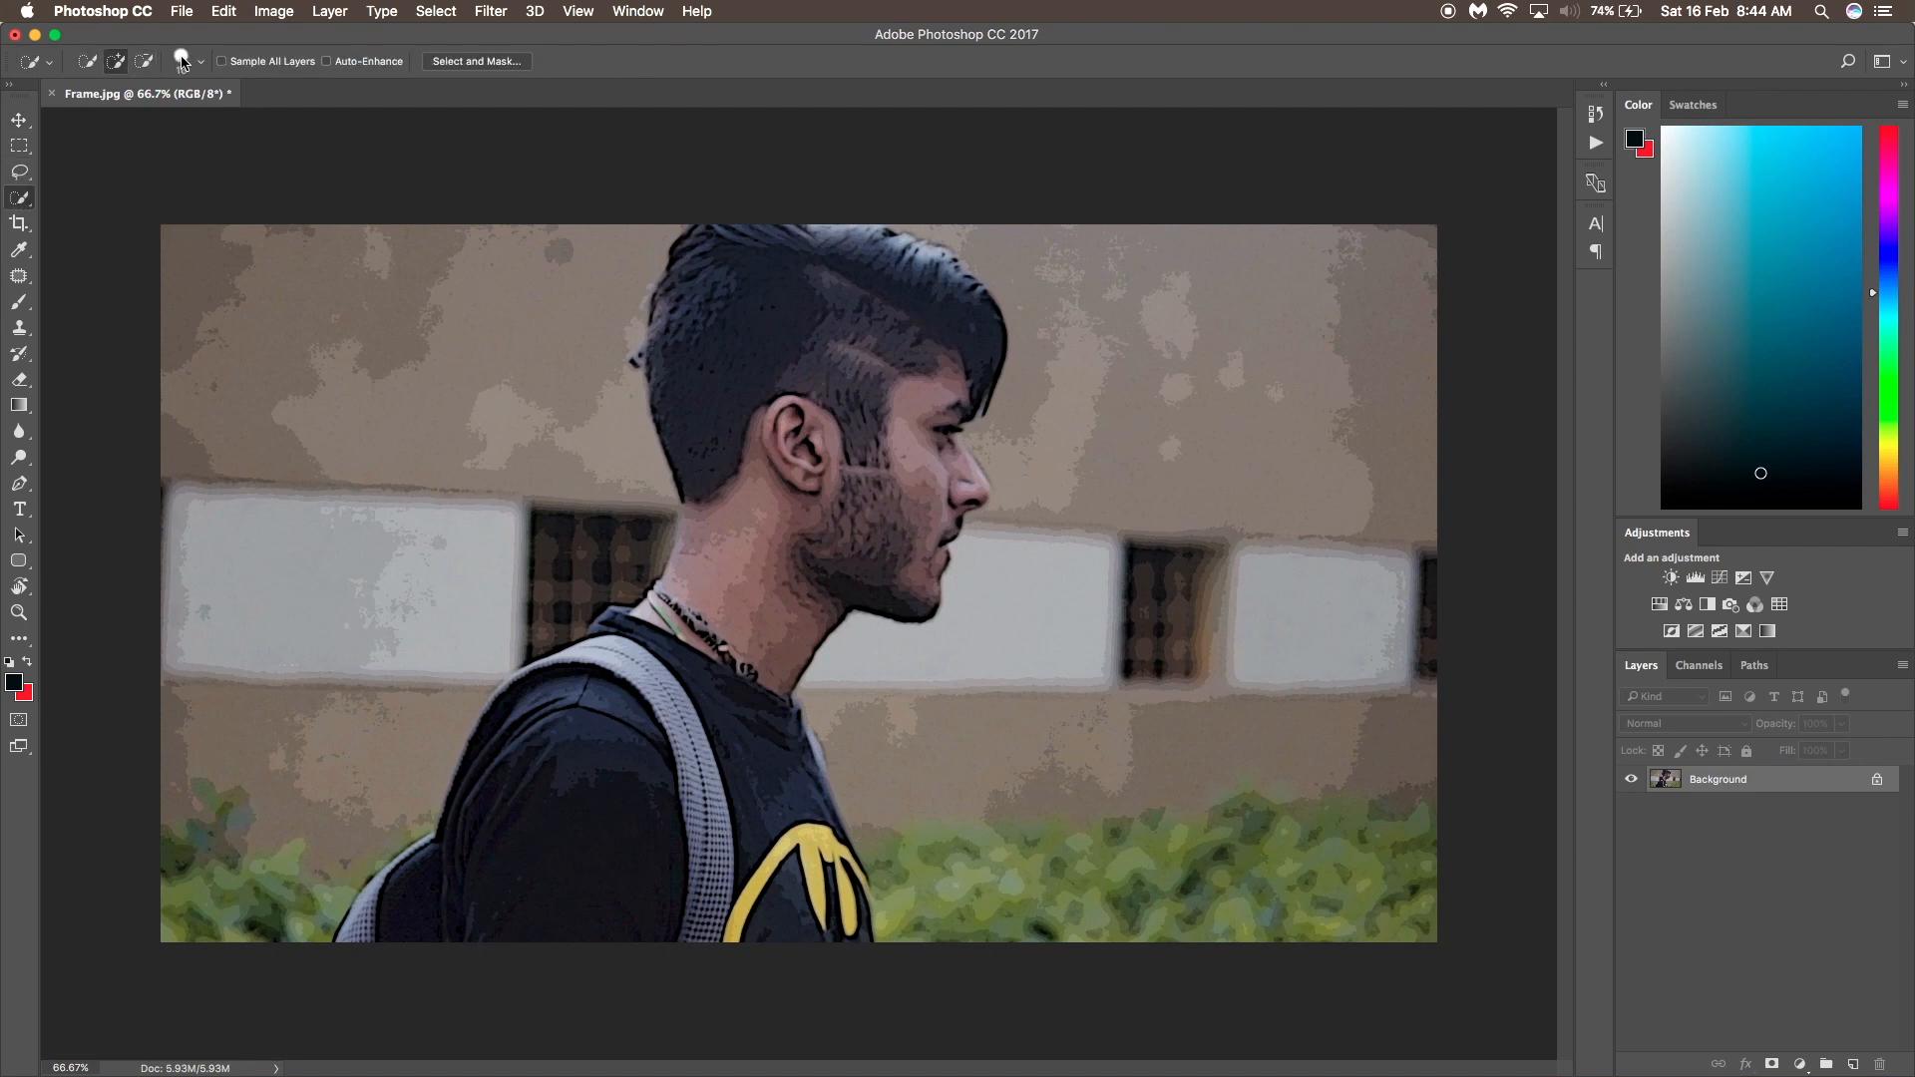
click(198, 64)
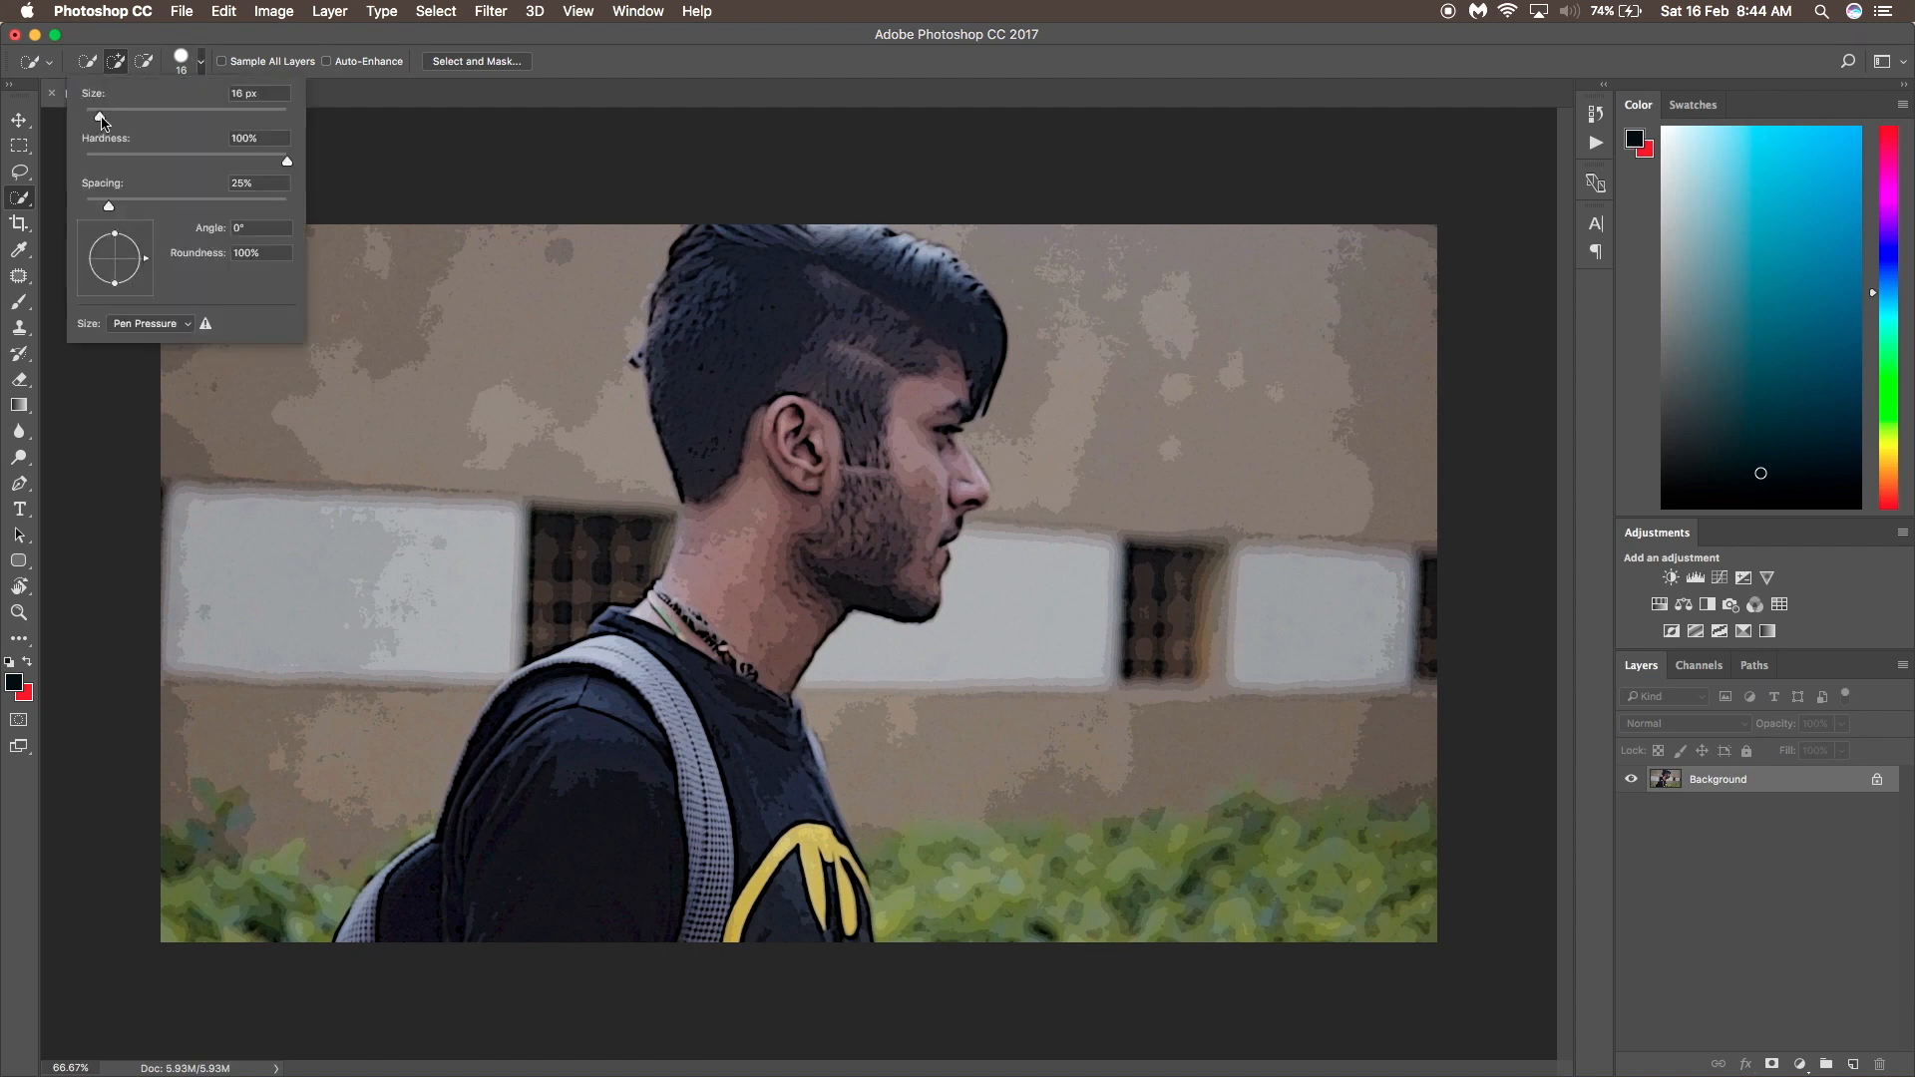
click(747, 305)
mouse_move(730, 265)
mouse_down()
mouse_move(797, 479)
mouse_move(757, 738)
mouse_move(785, 860)
mouse_move(470, 768)
mouse_move(445, 838)
mouse_move(384, 897)
mouse_up()
alt+click(820, 716)
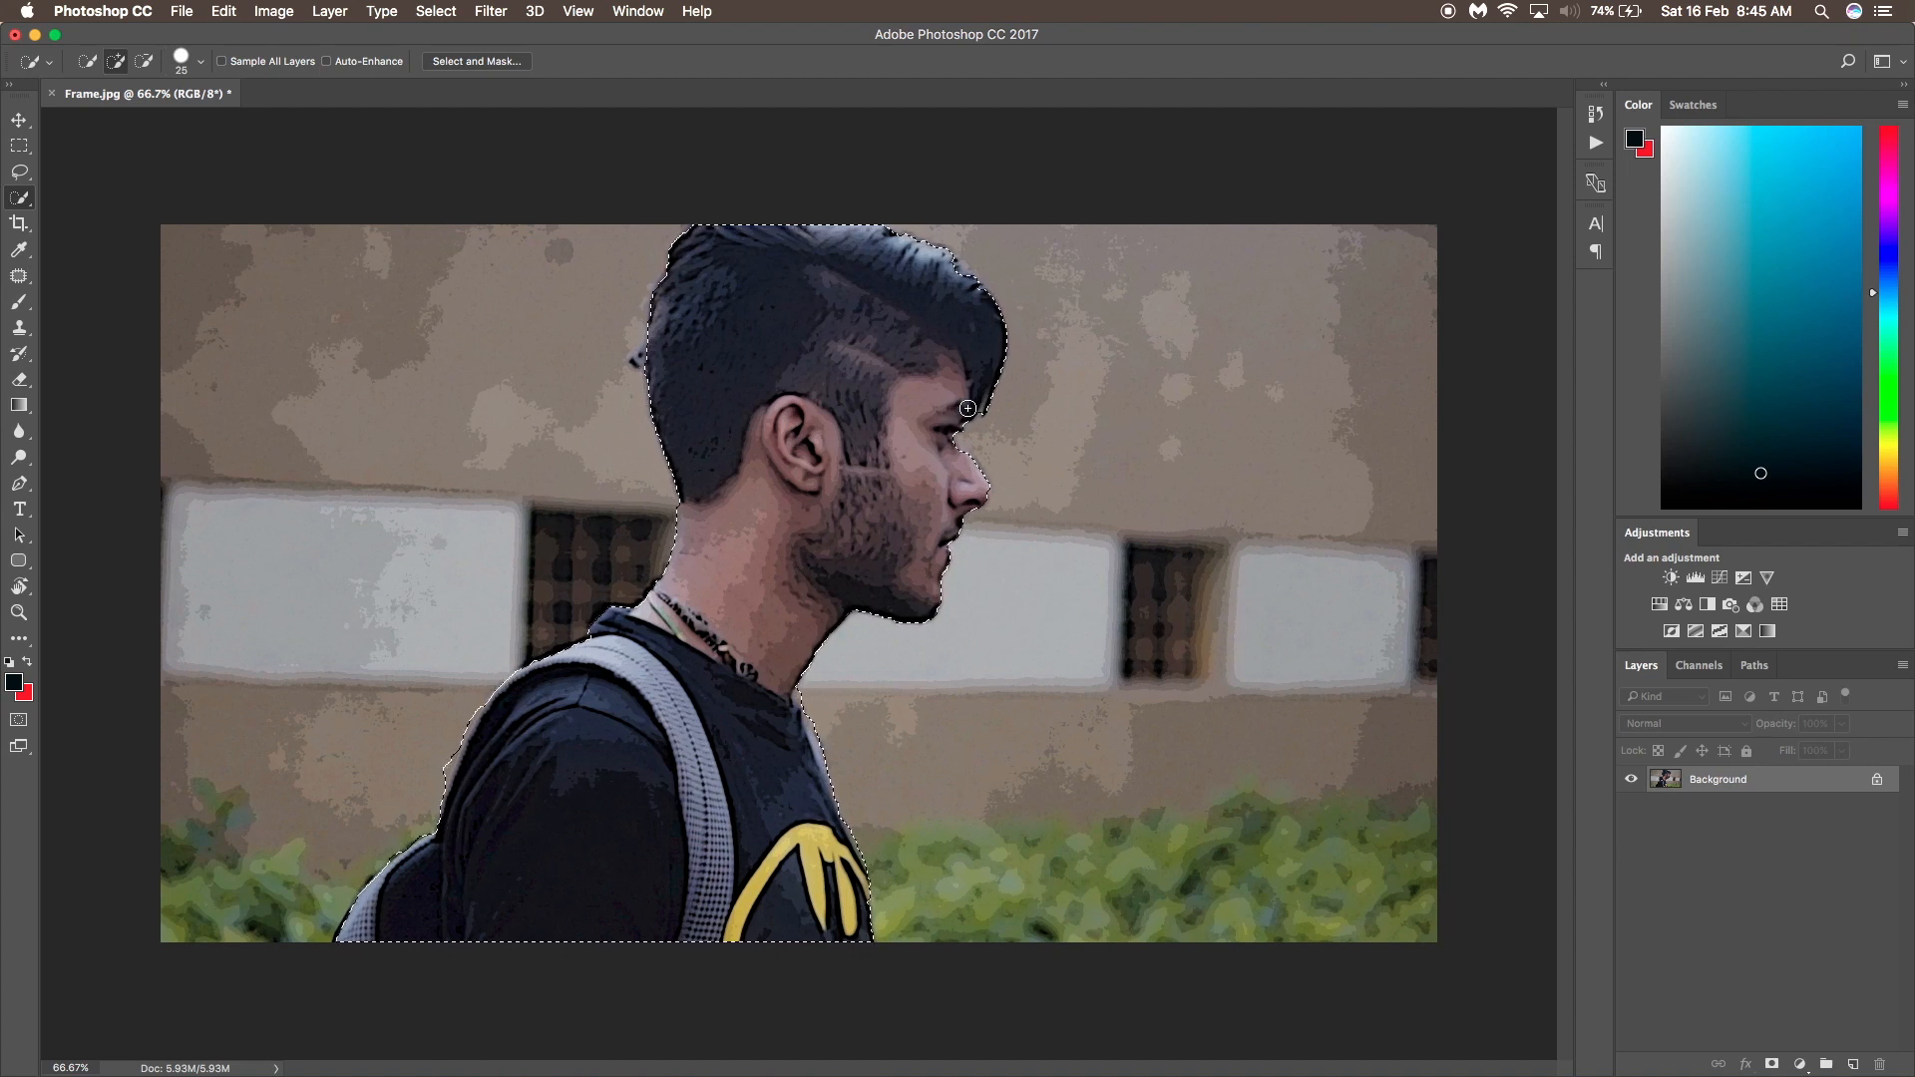
Copy the selected man to a new layer with Layer Via Copy.
right_click(760, 383)
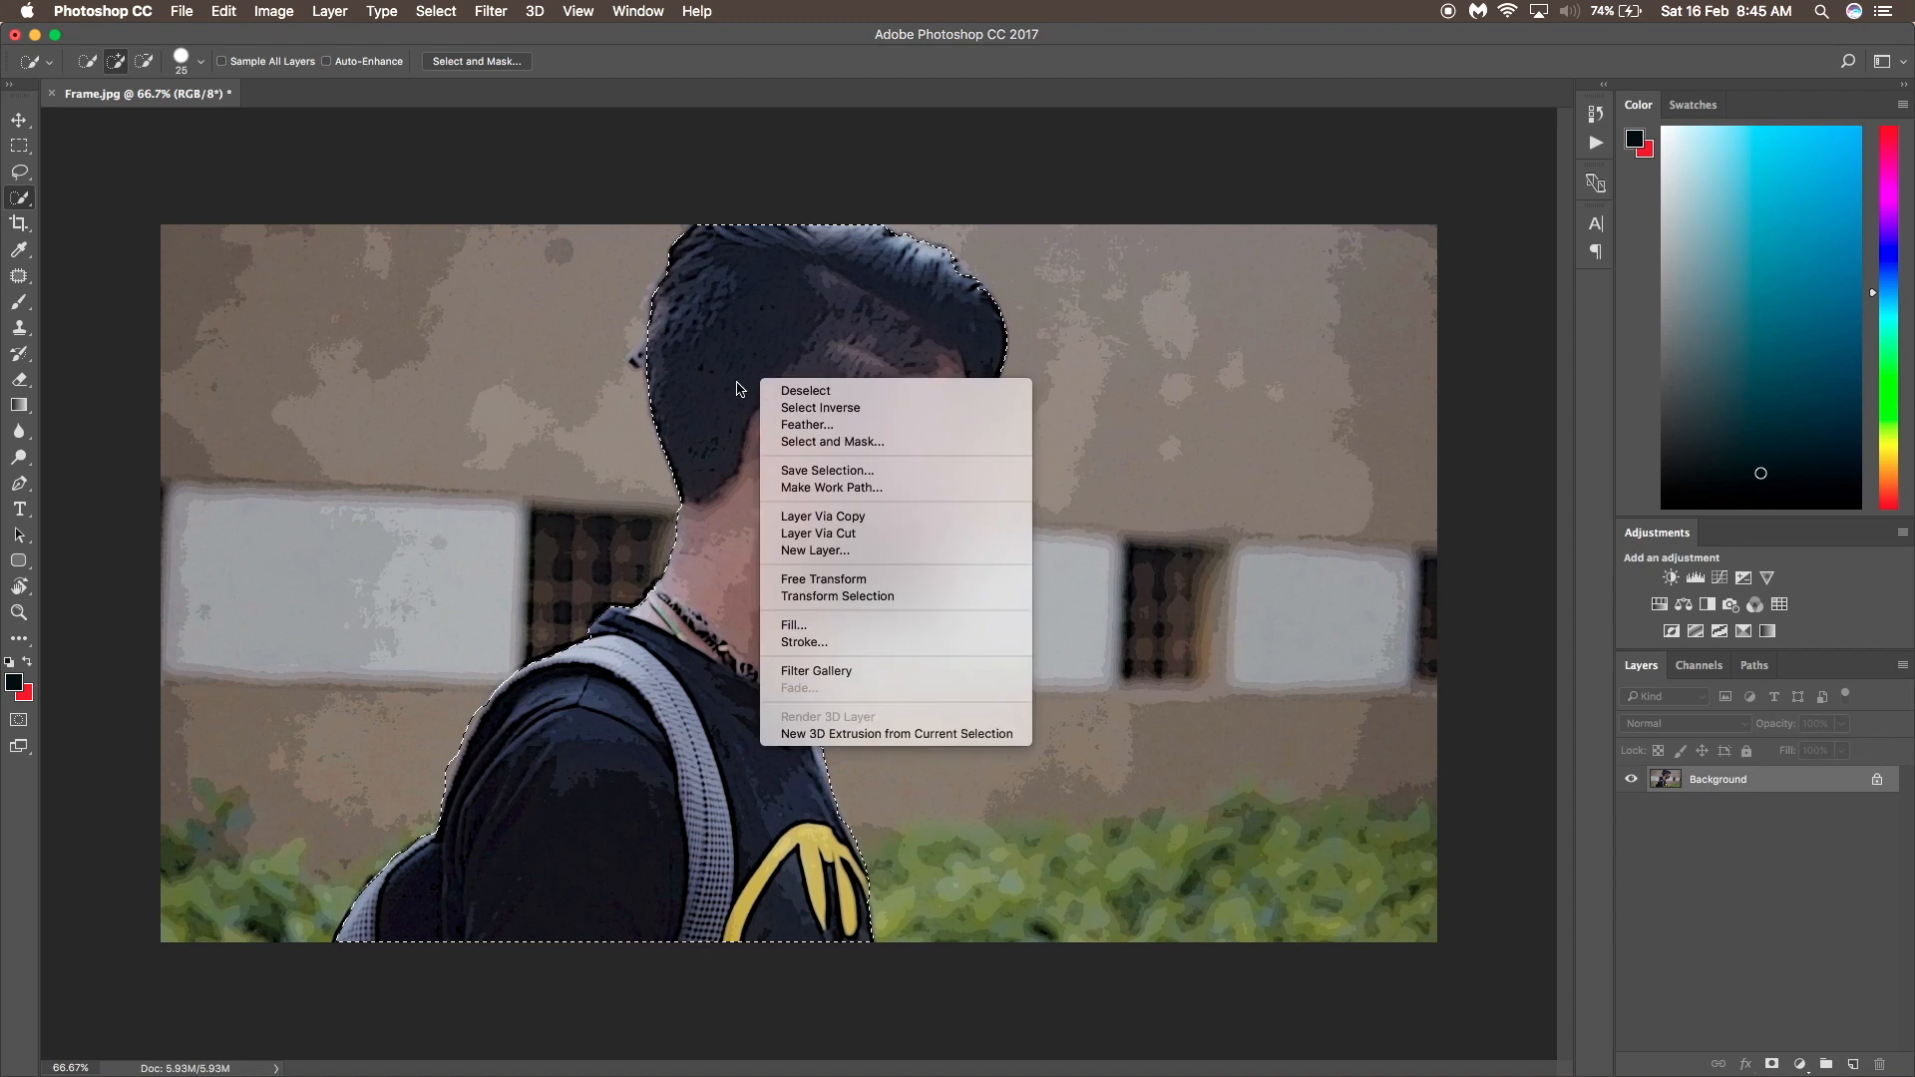
click(733, 388)
right_click(750, 385)
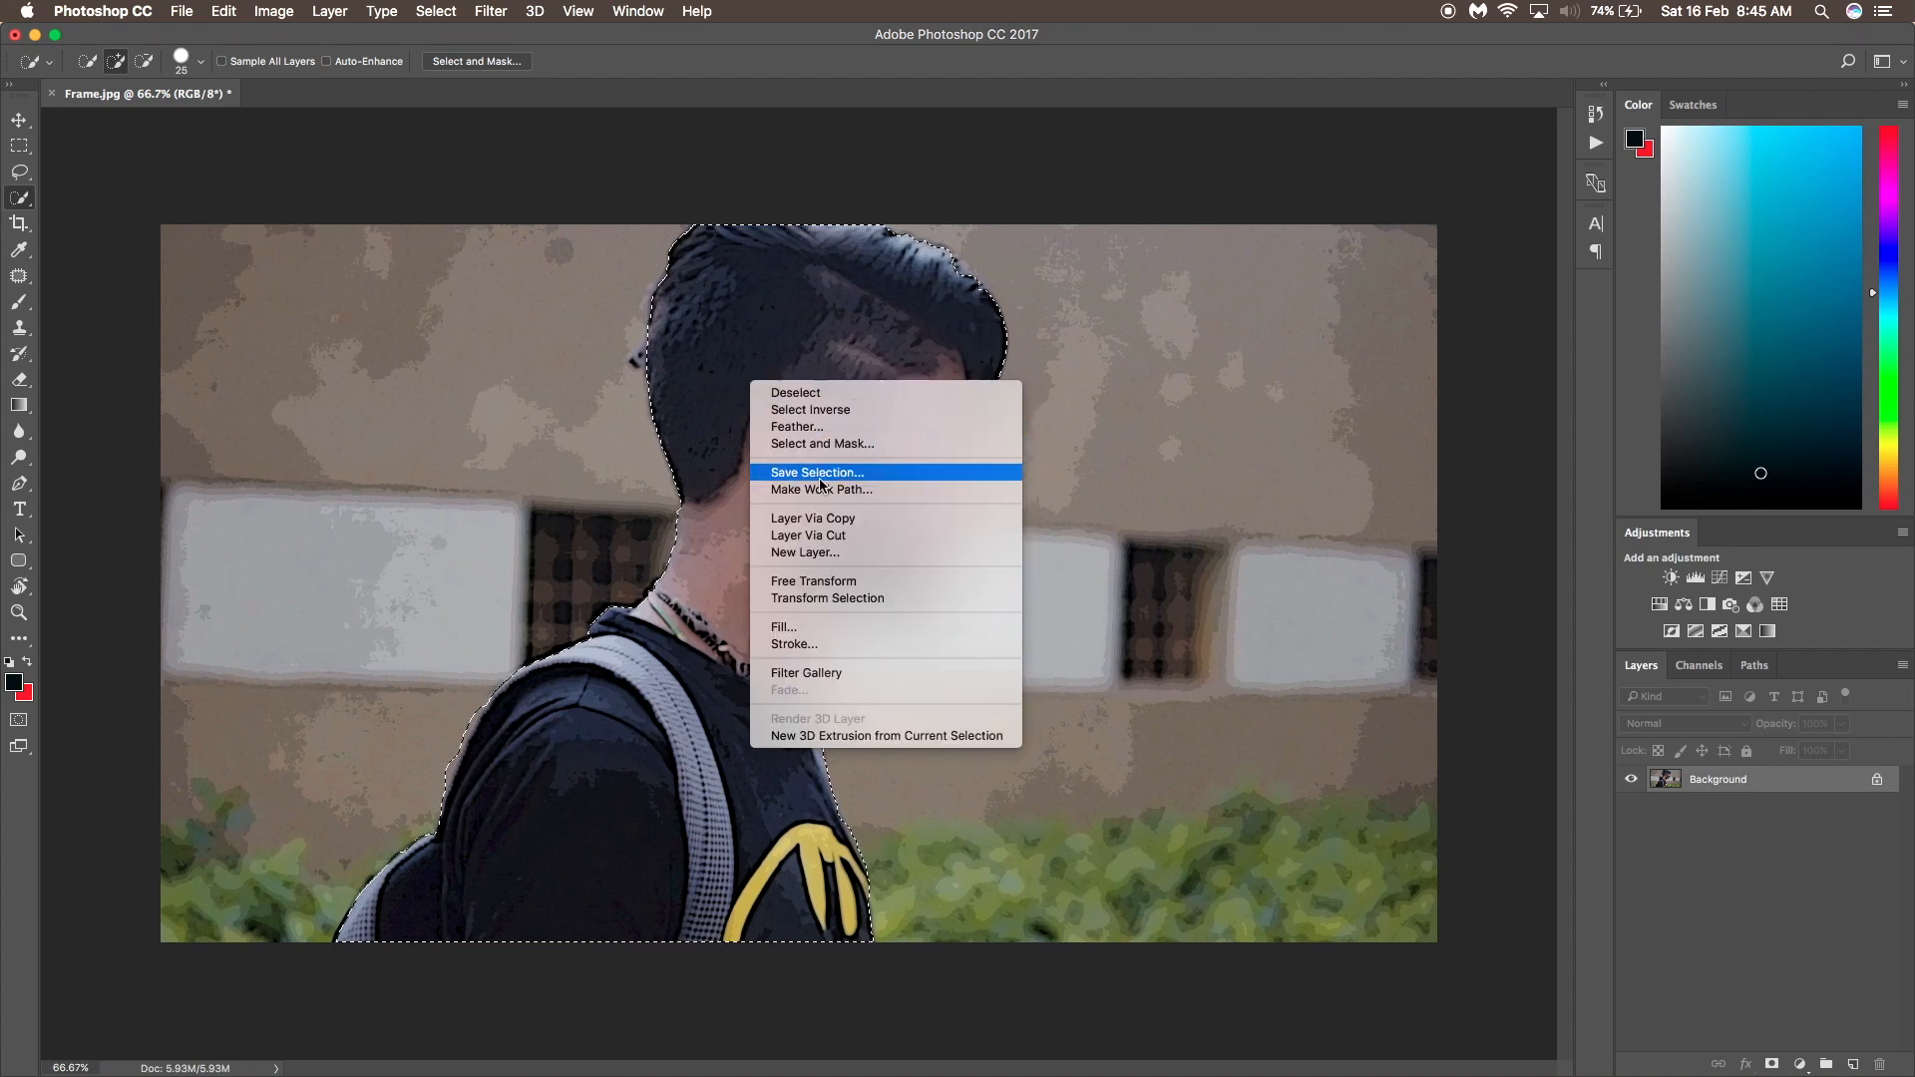
click(824, 526)
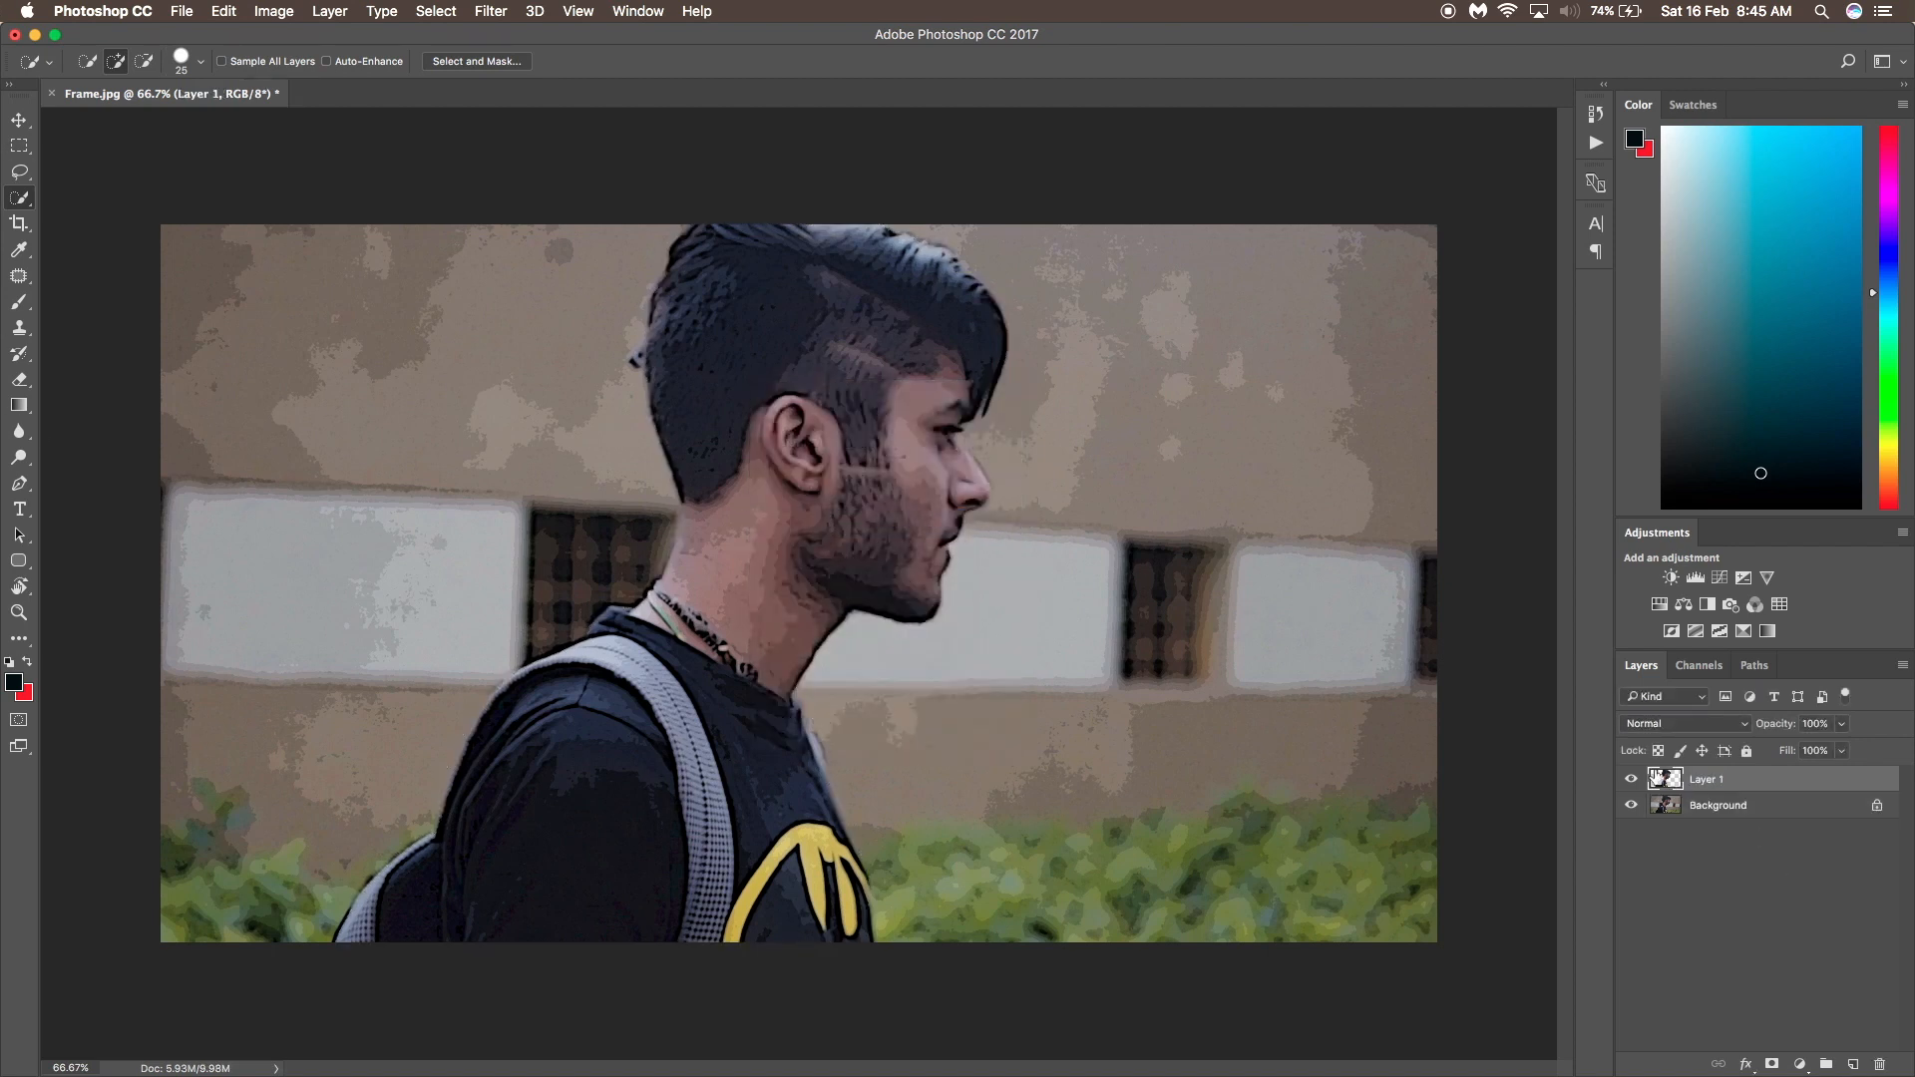
click(1634, 806)
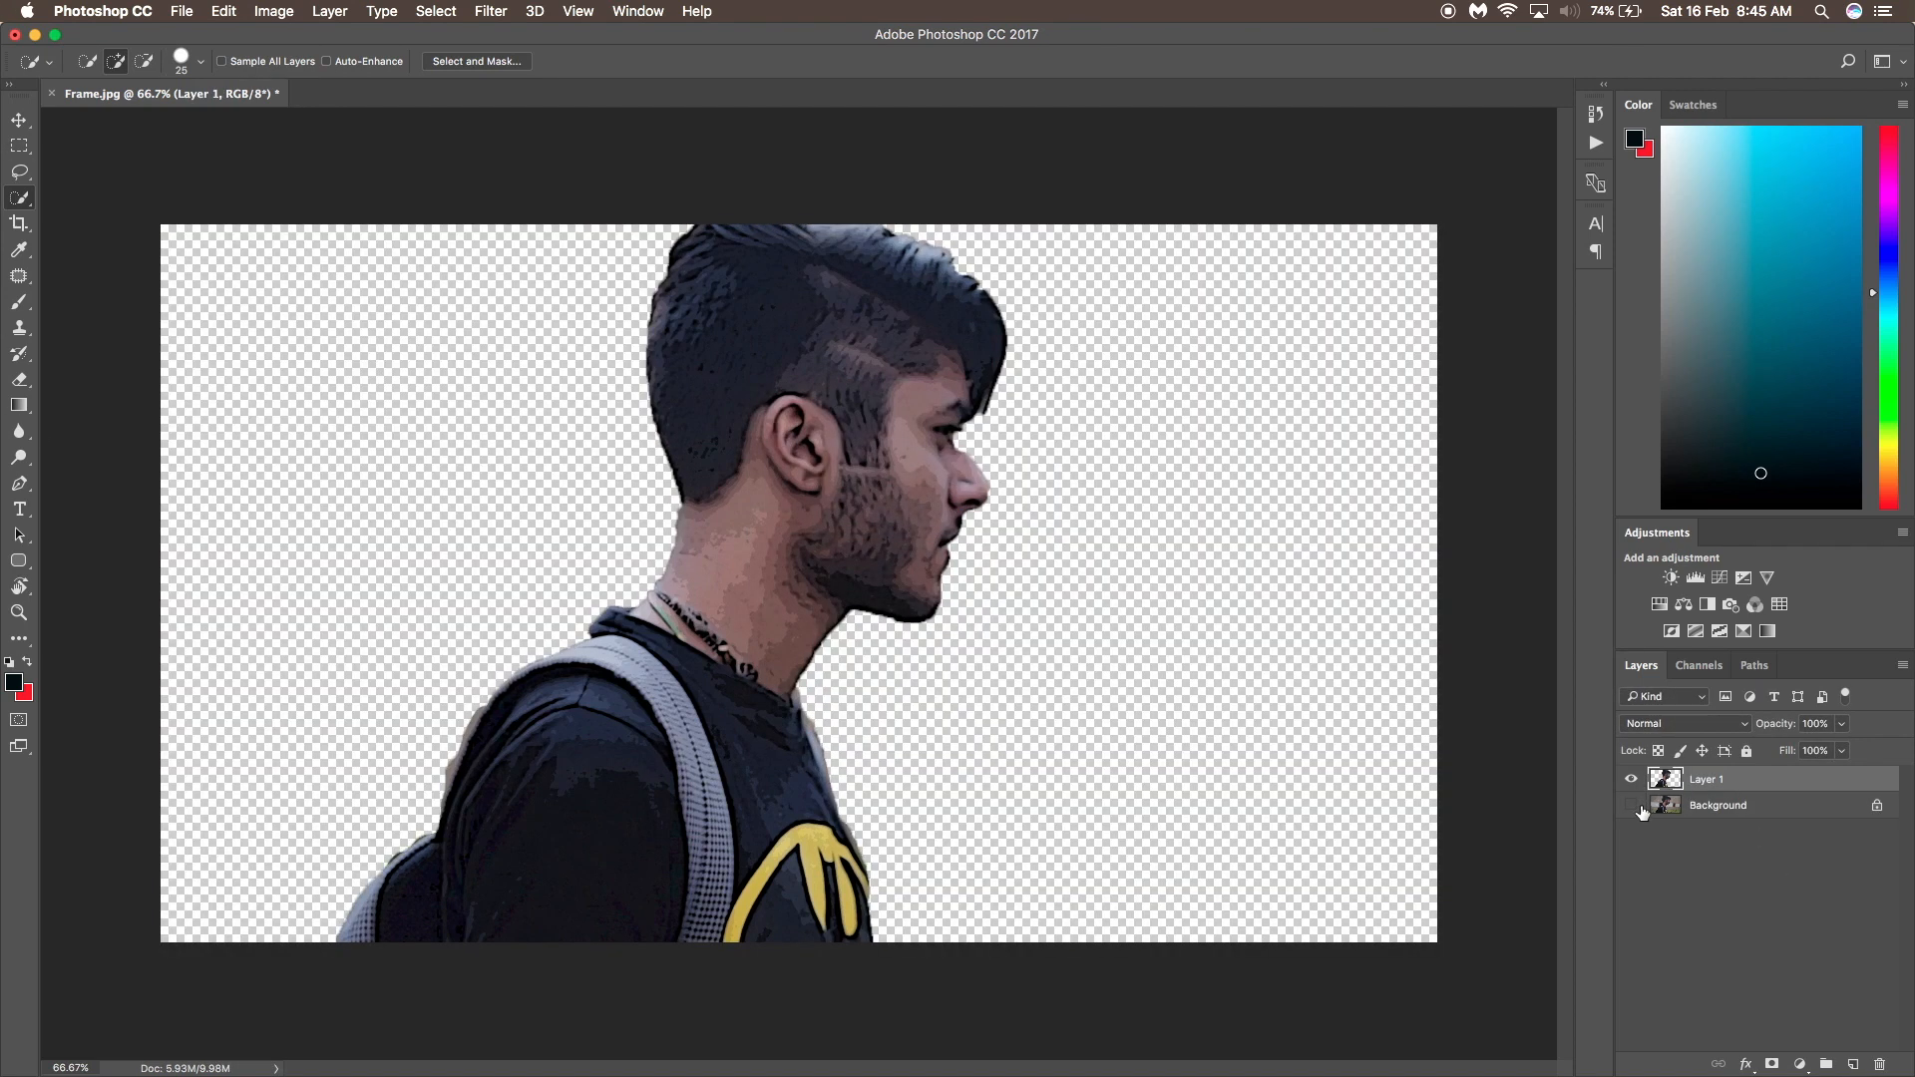
click(1632, 806)
click(1637, 787)
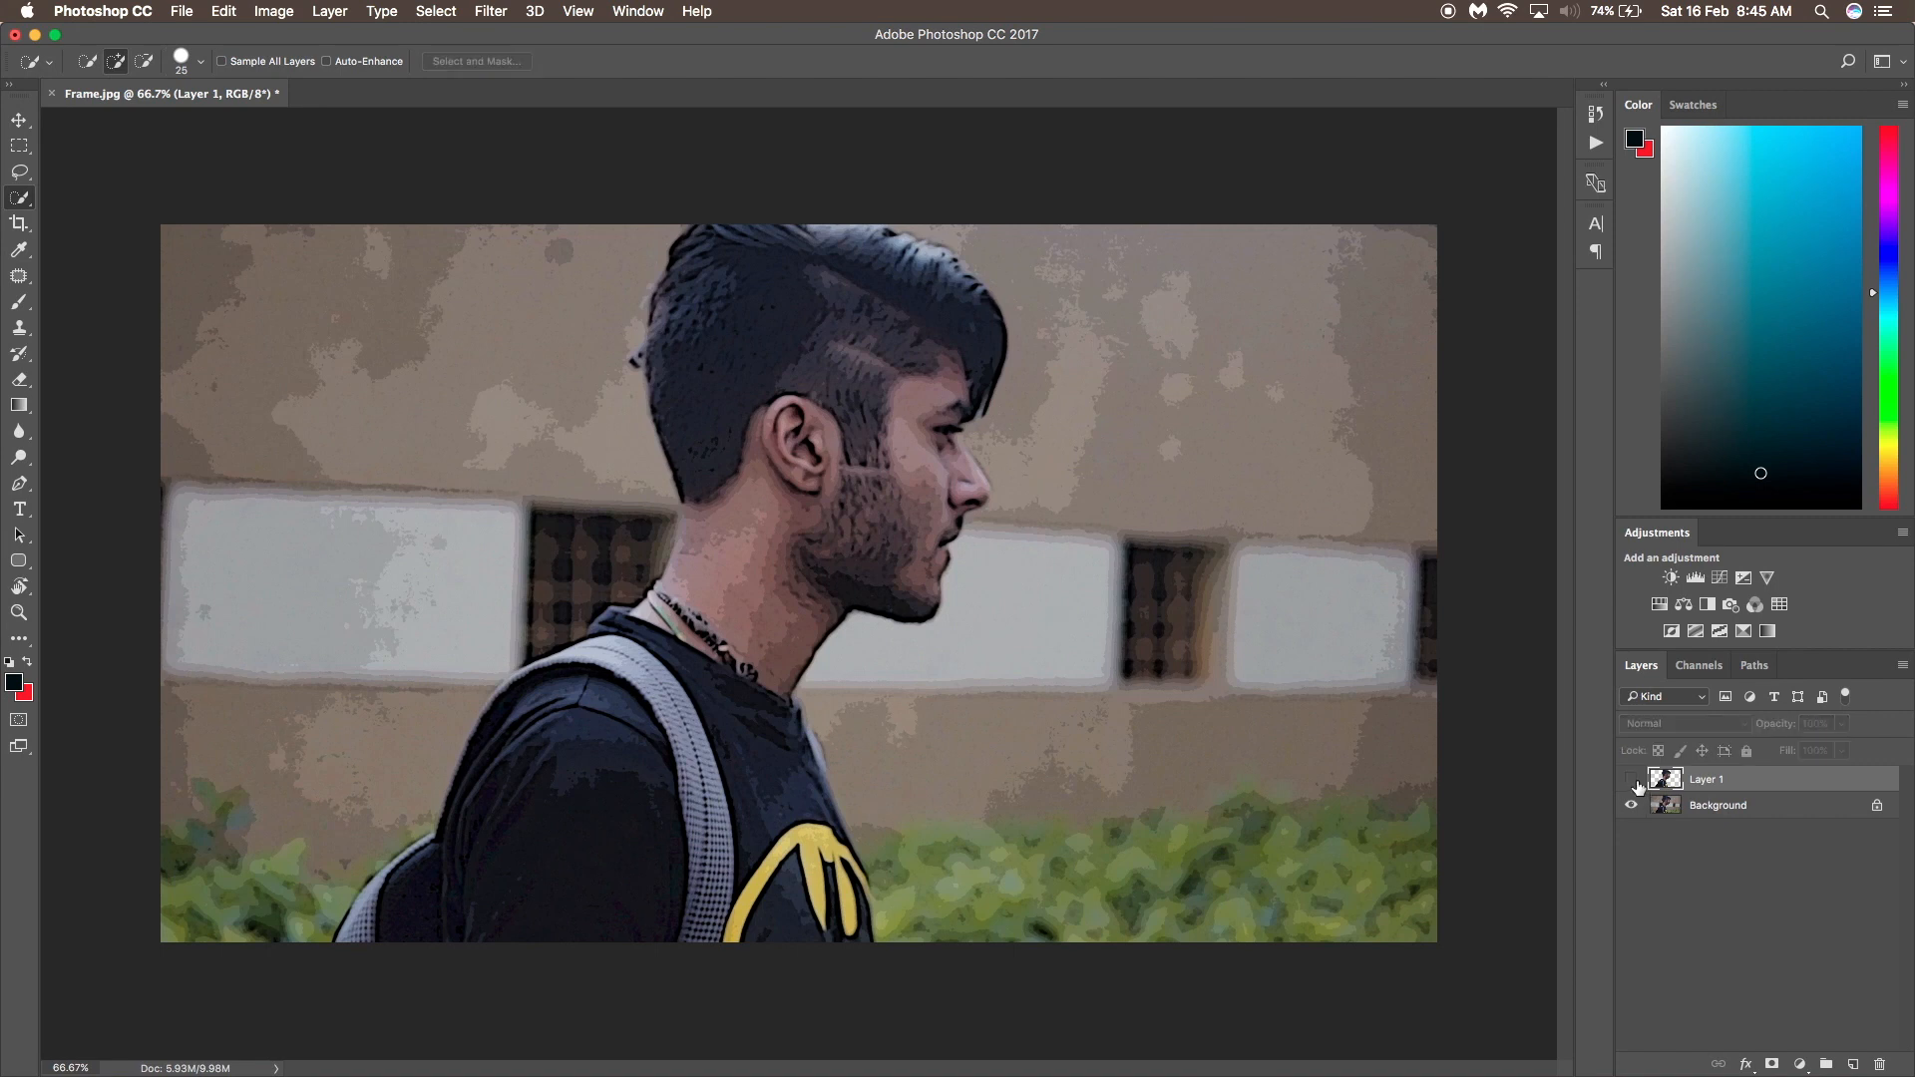
click(179, 14)
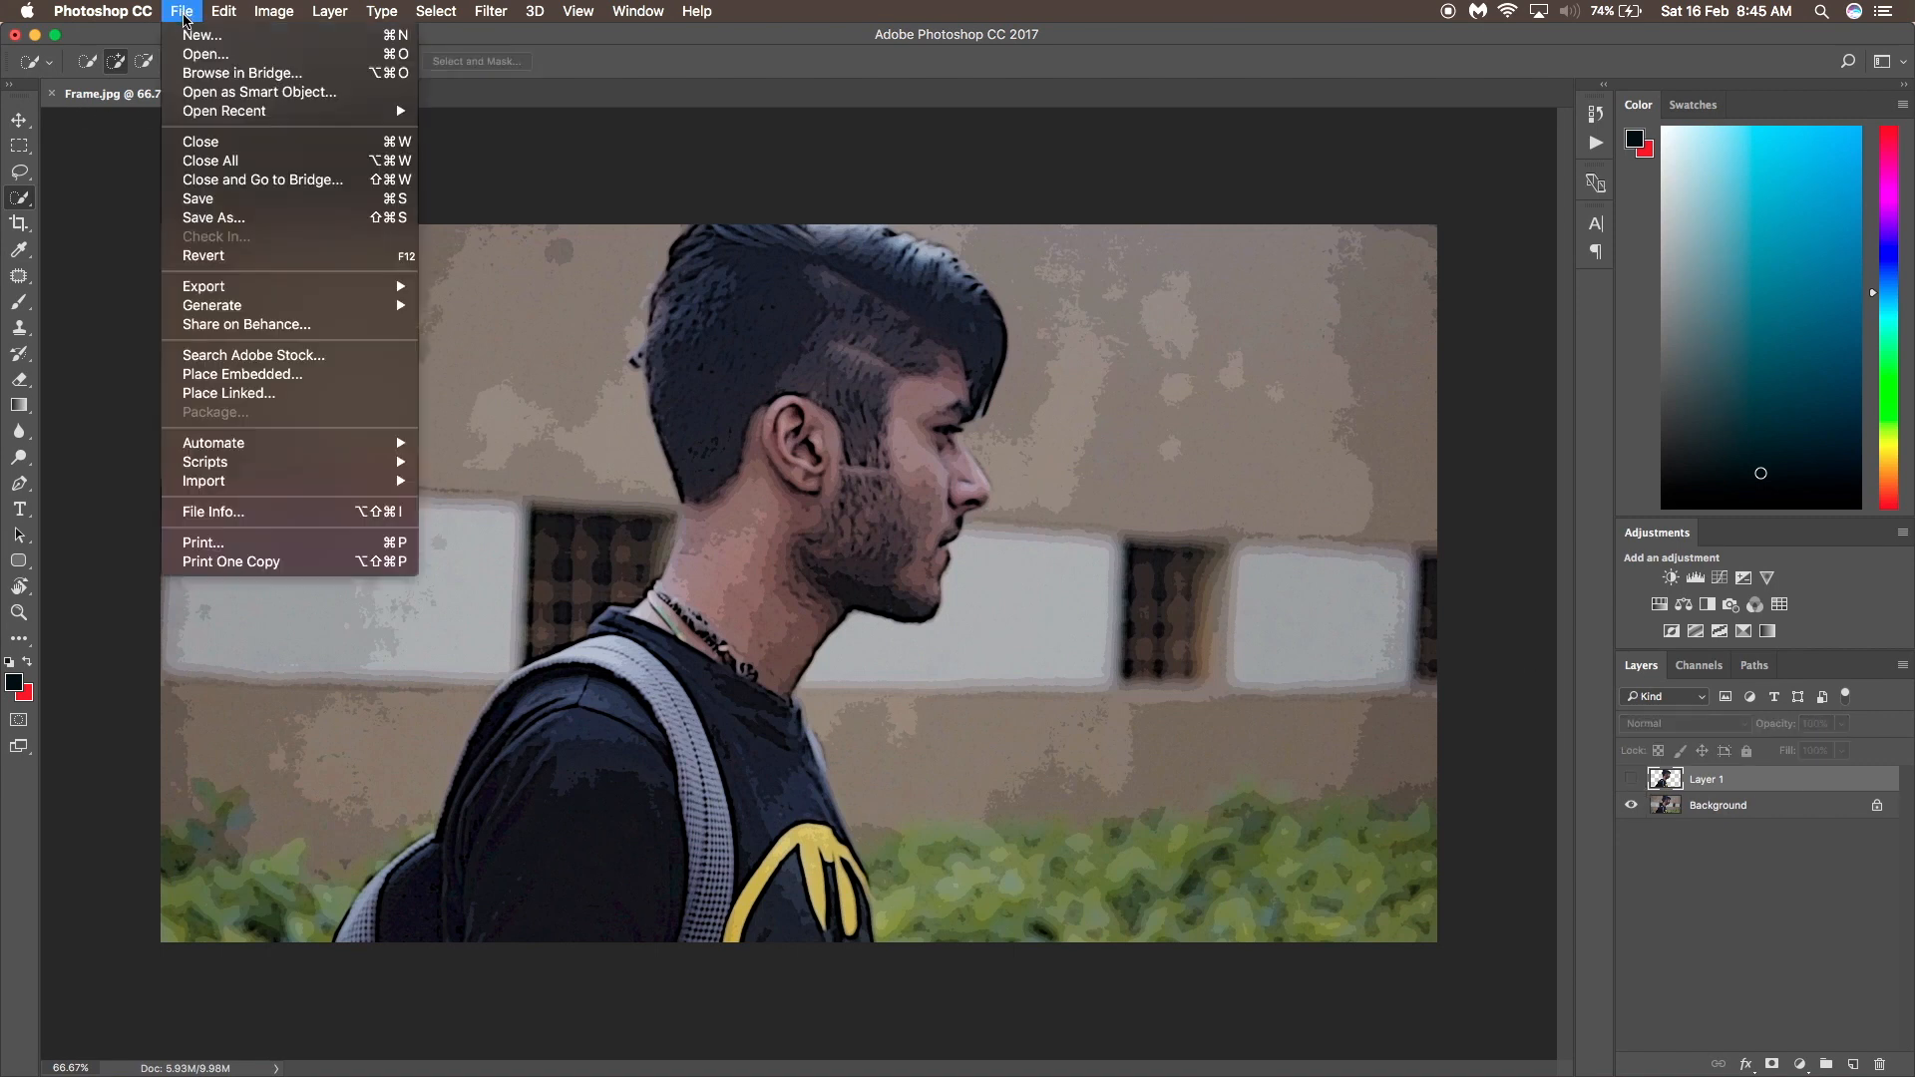
mouse_move(228, 287)
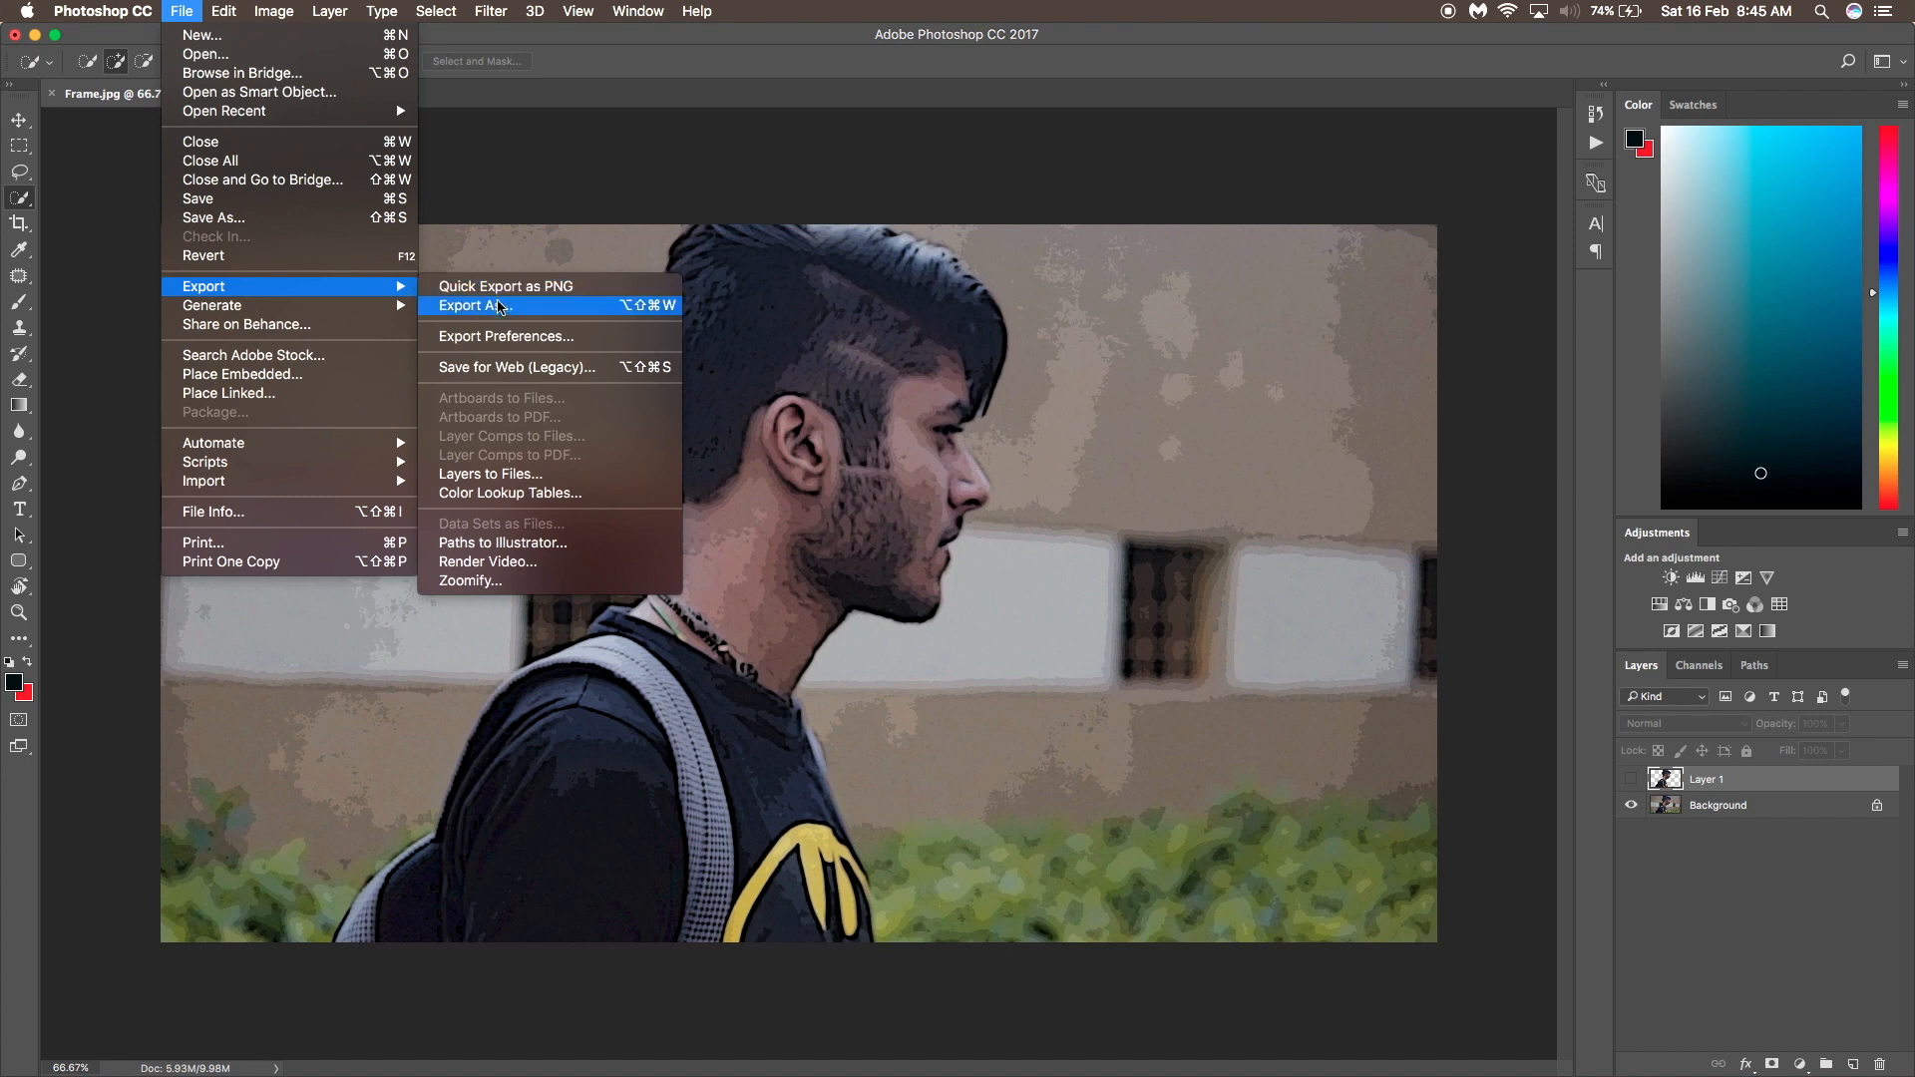
click(498, 307)
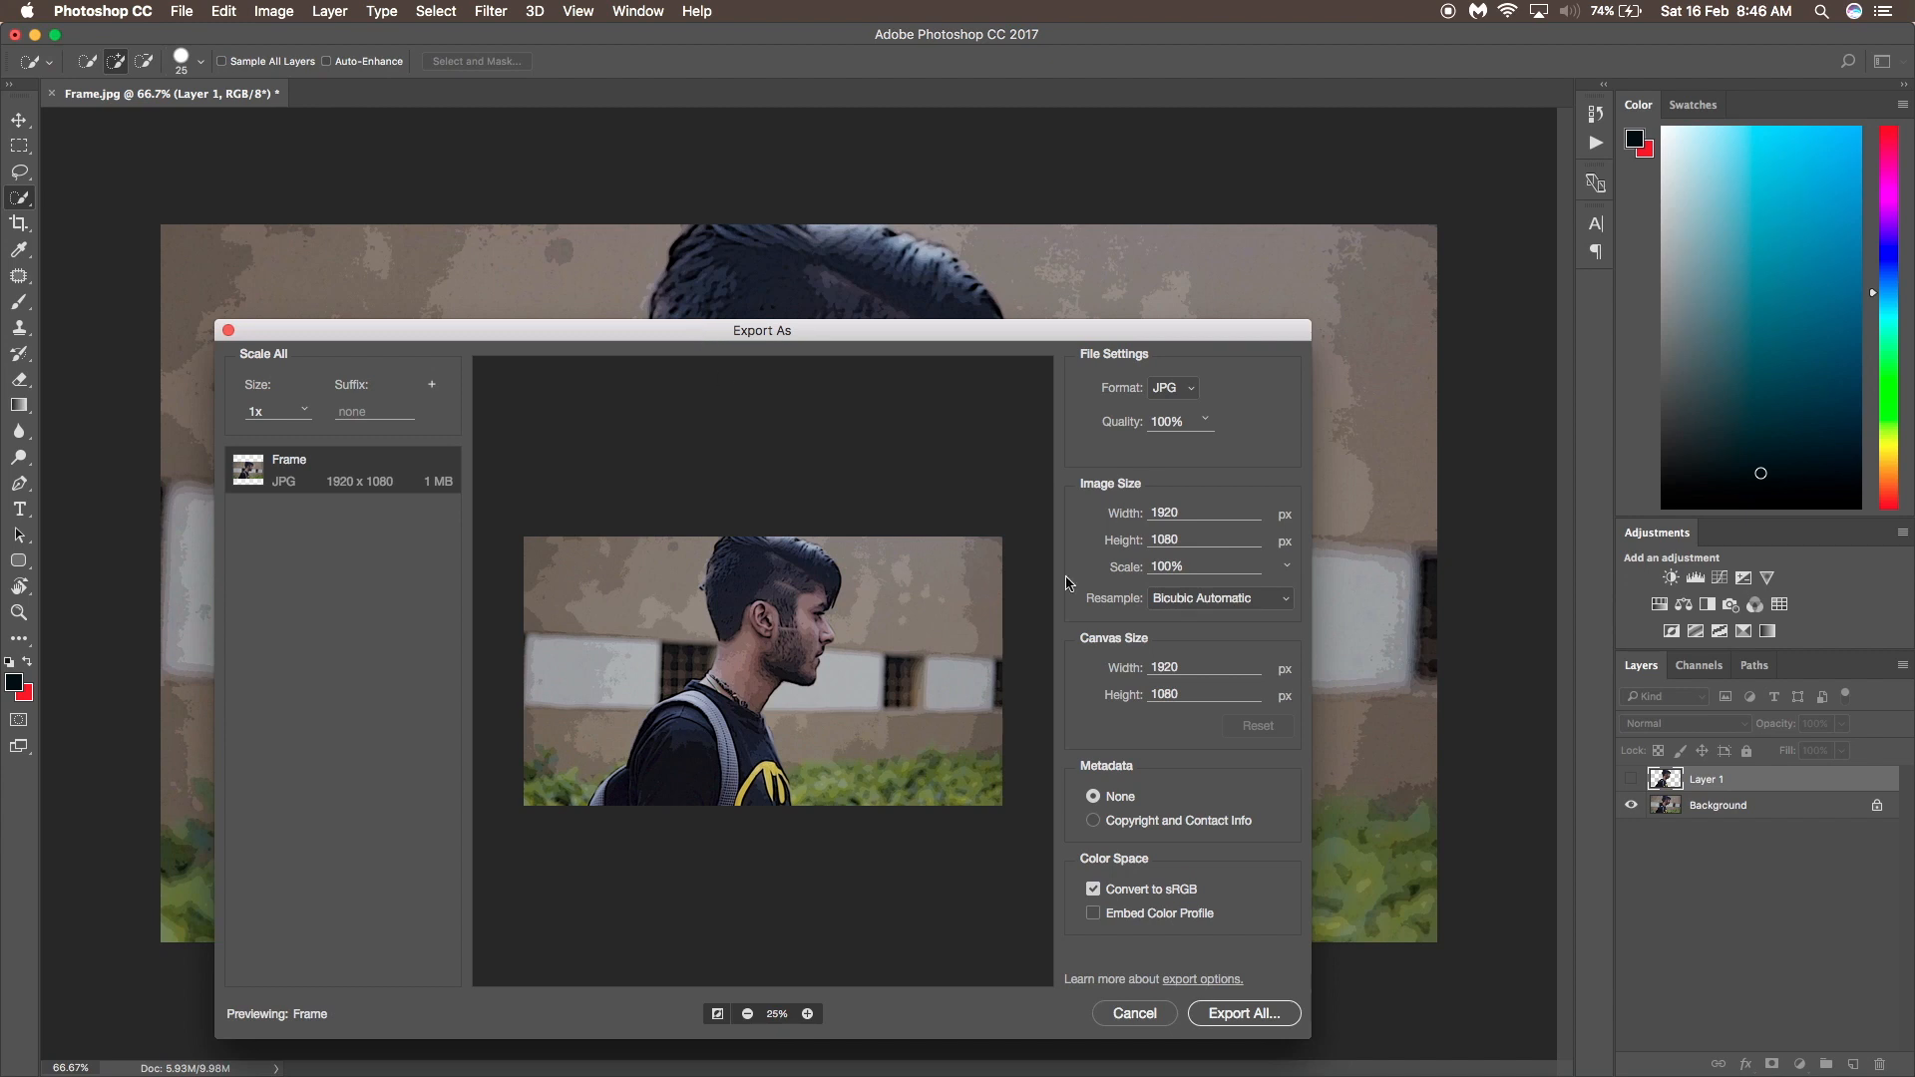
click(1238, 1011)
text(Frame 4)
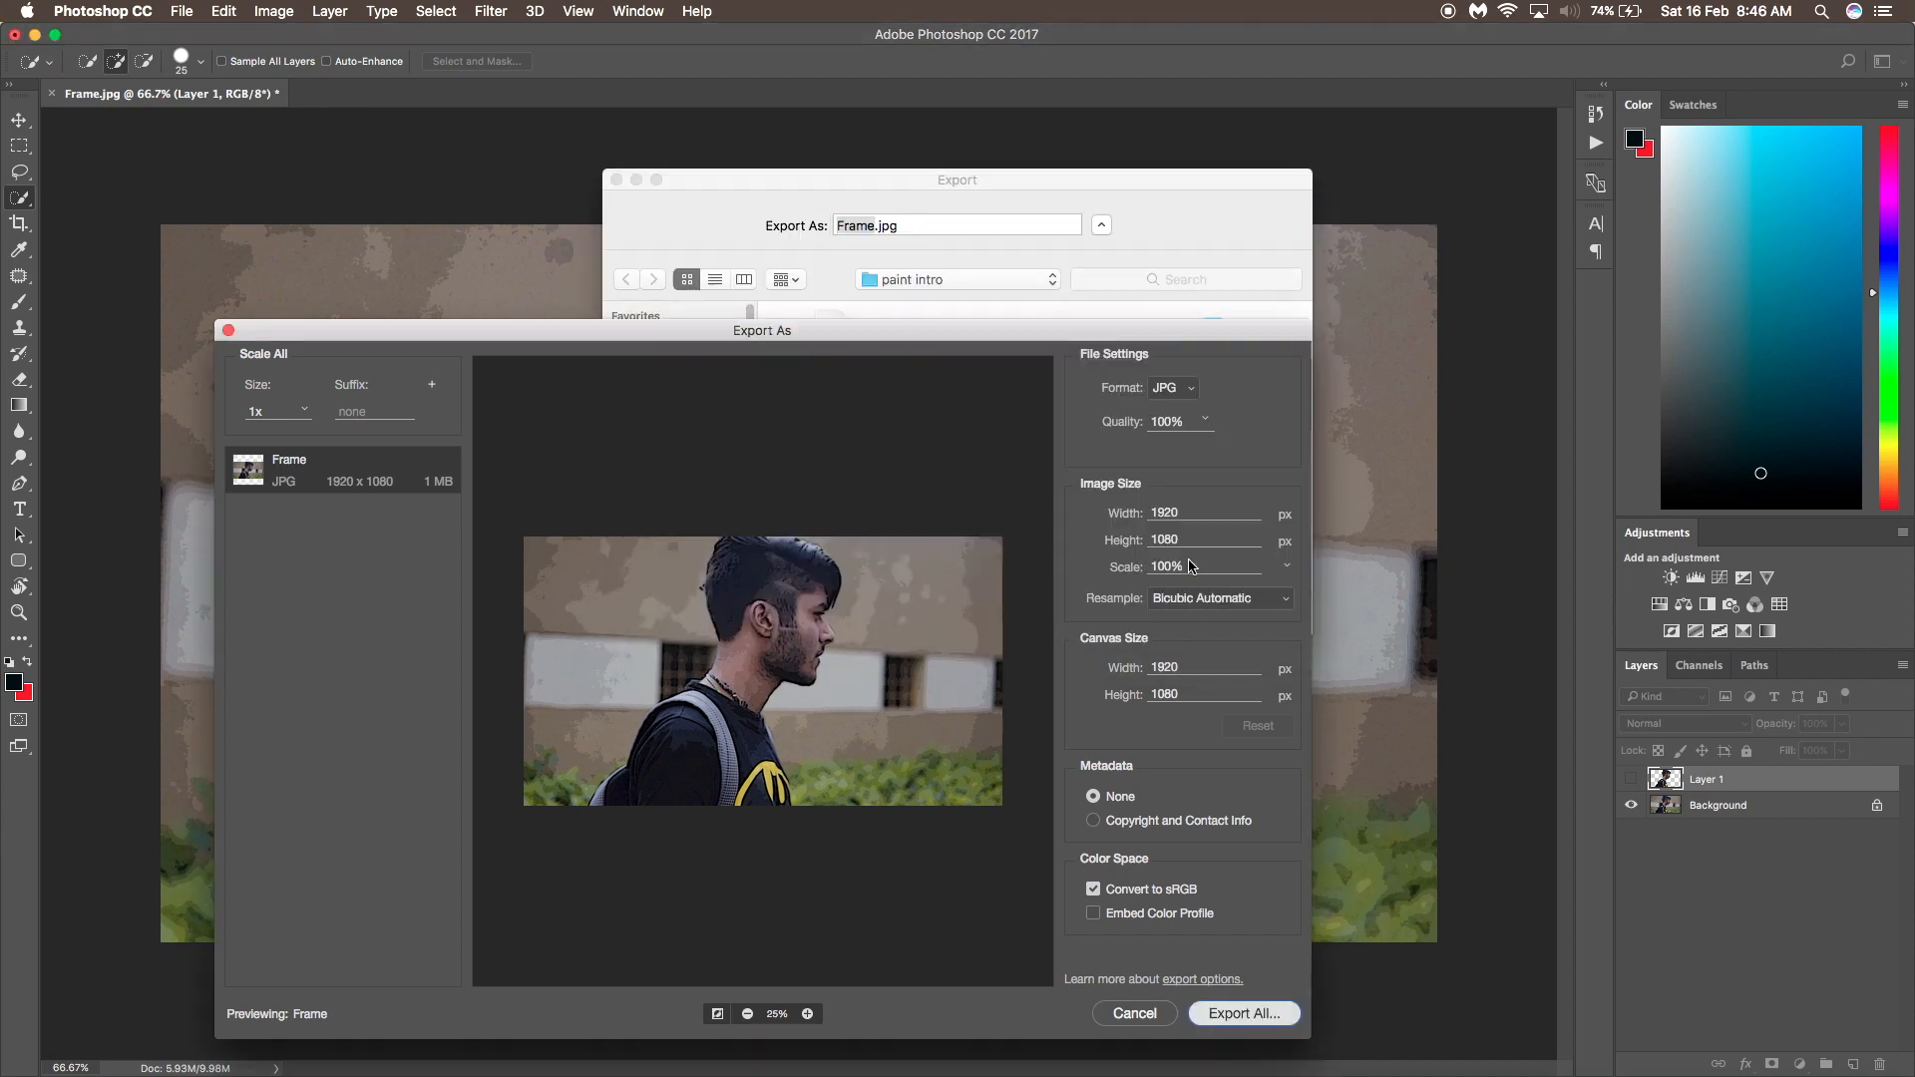
click(773, 186)
click(1192, 617)
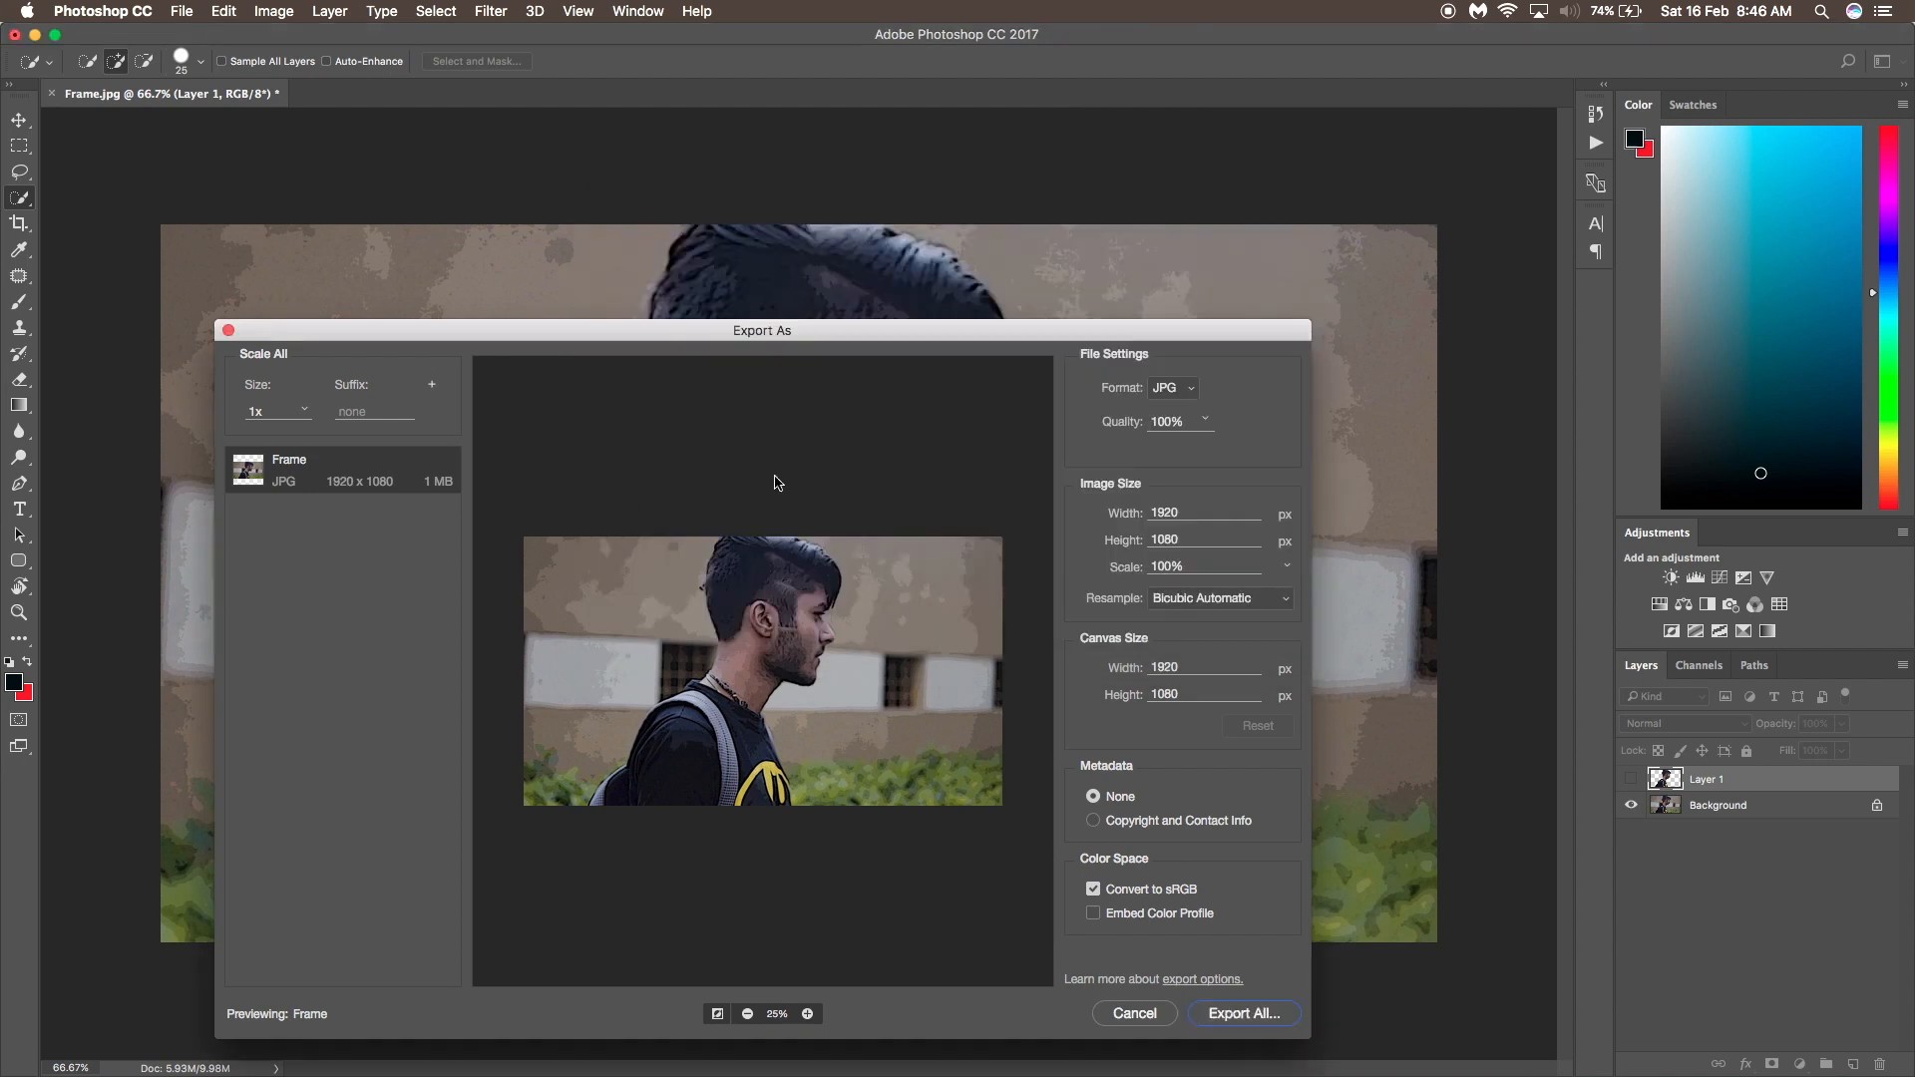
click(228, 330)
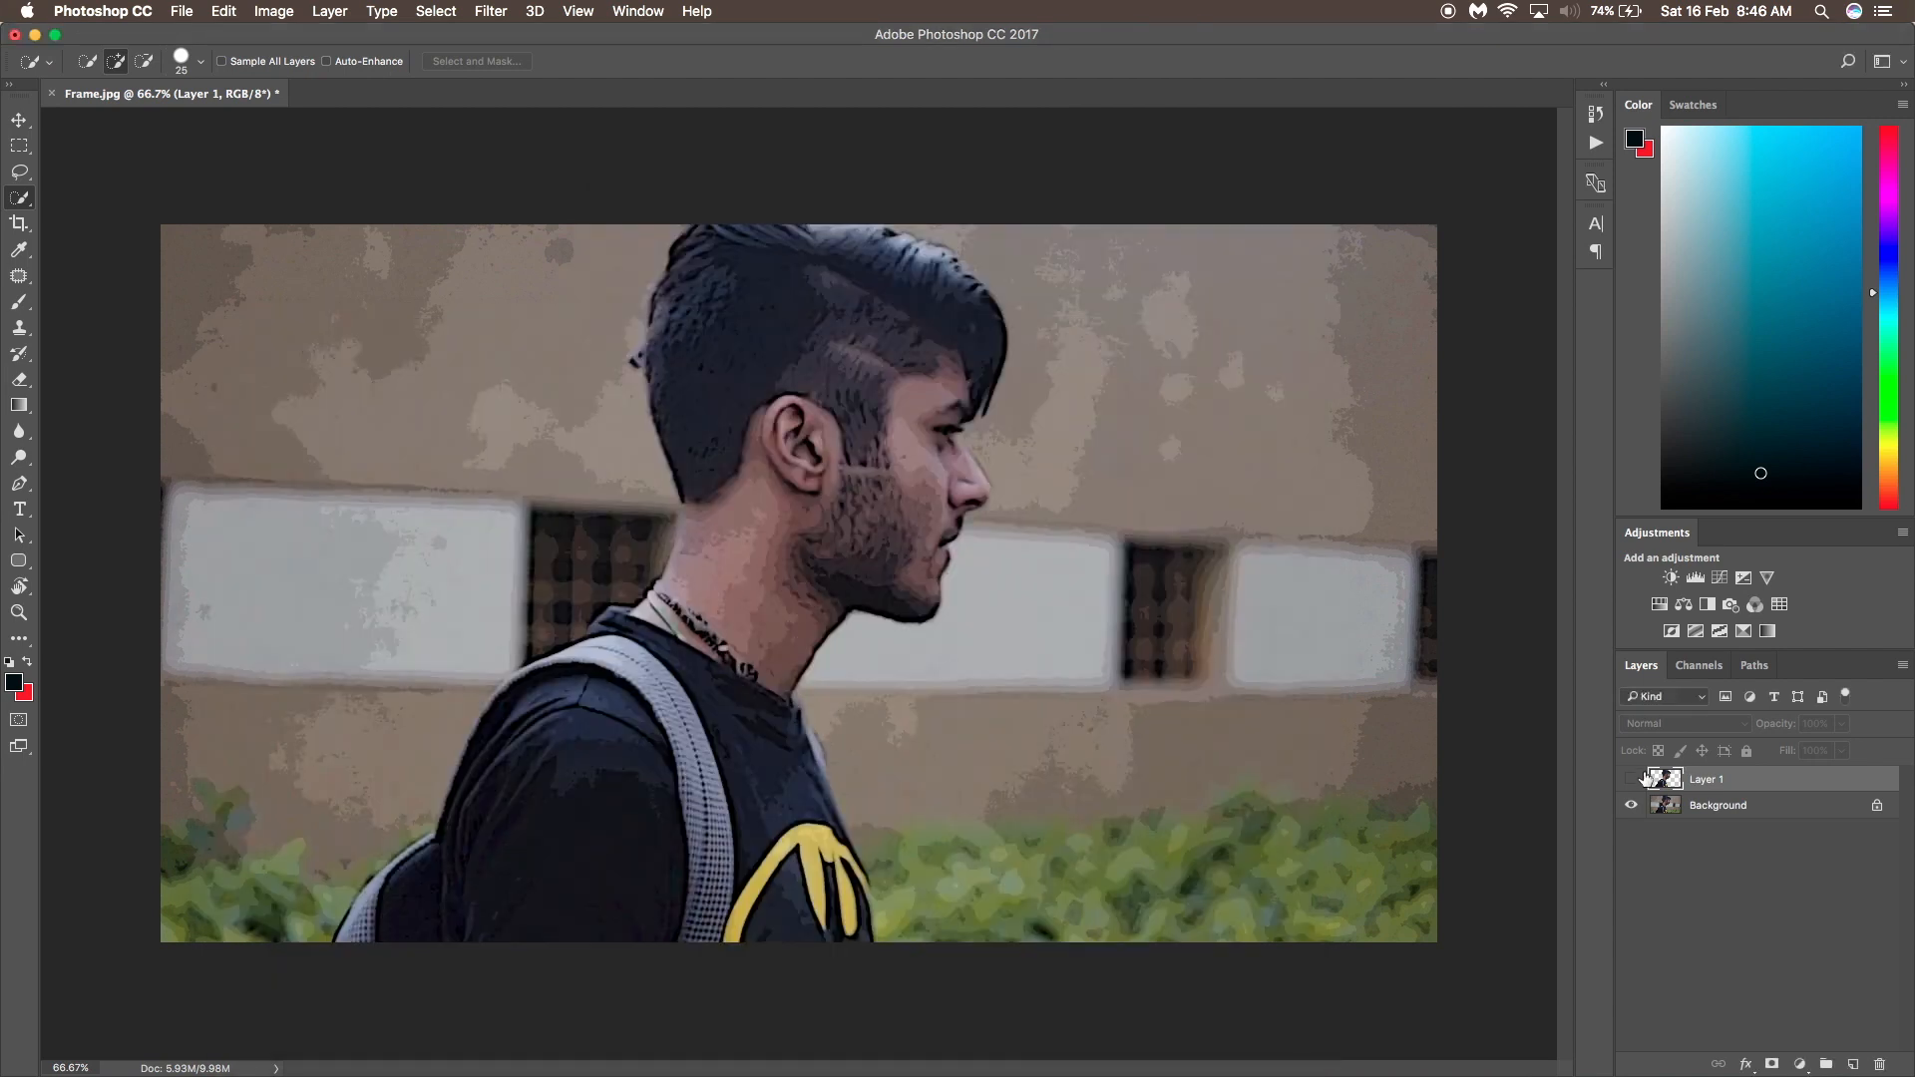
Show the cut-out layer, hide the background and quick-export the image as Frame trans.png in the paint intro folder.
click(1631, 779)
click(1629, 805)
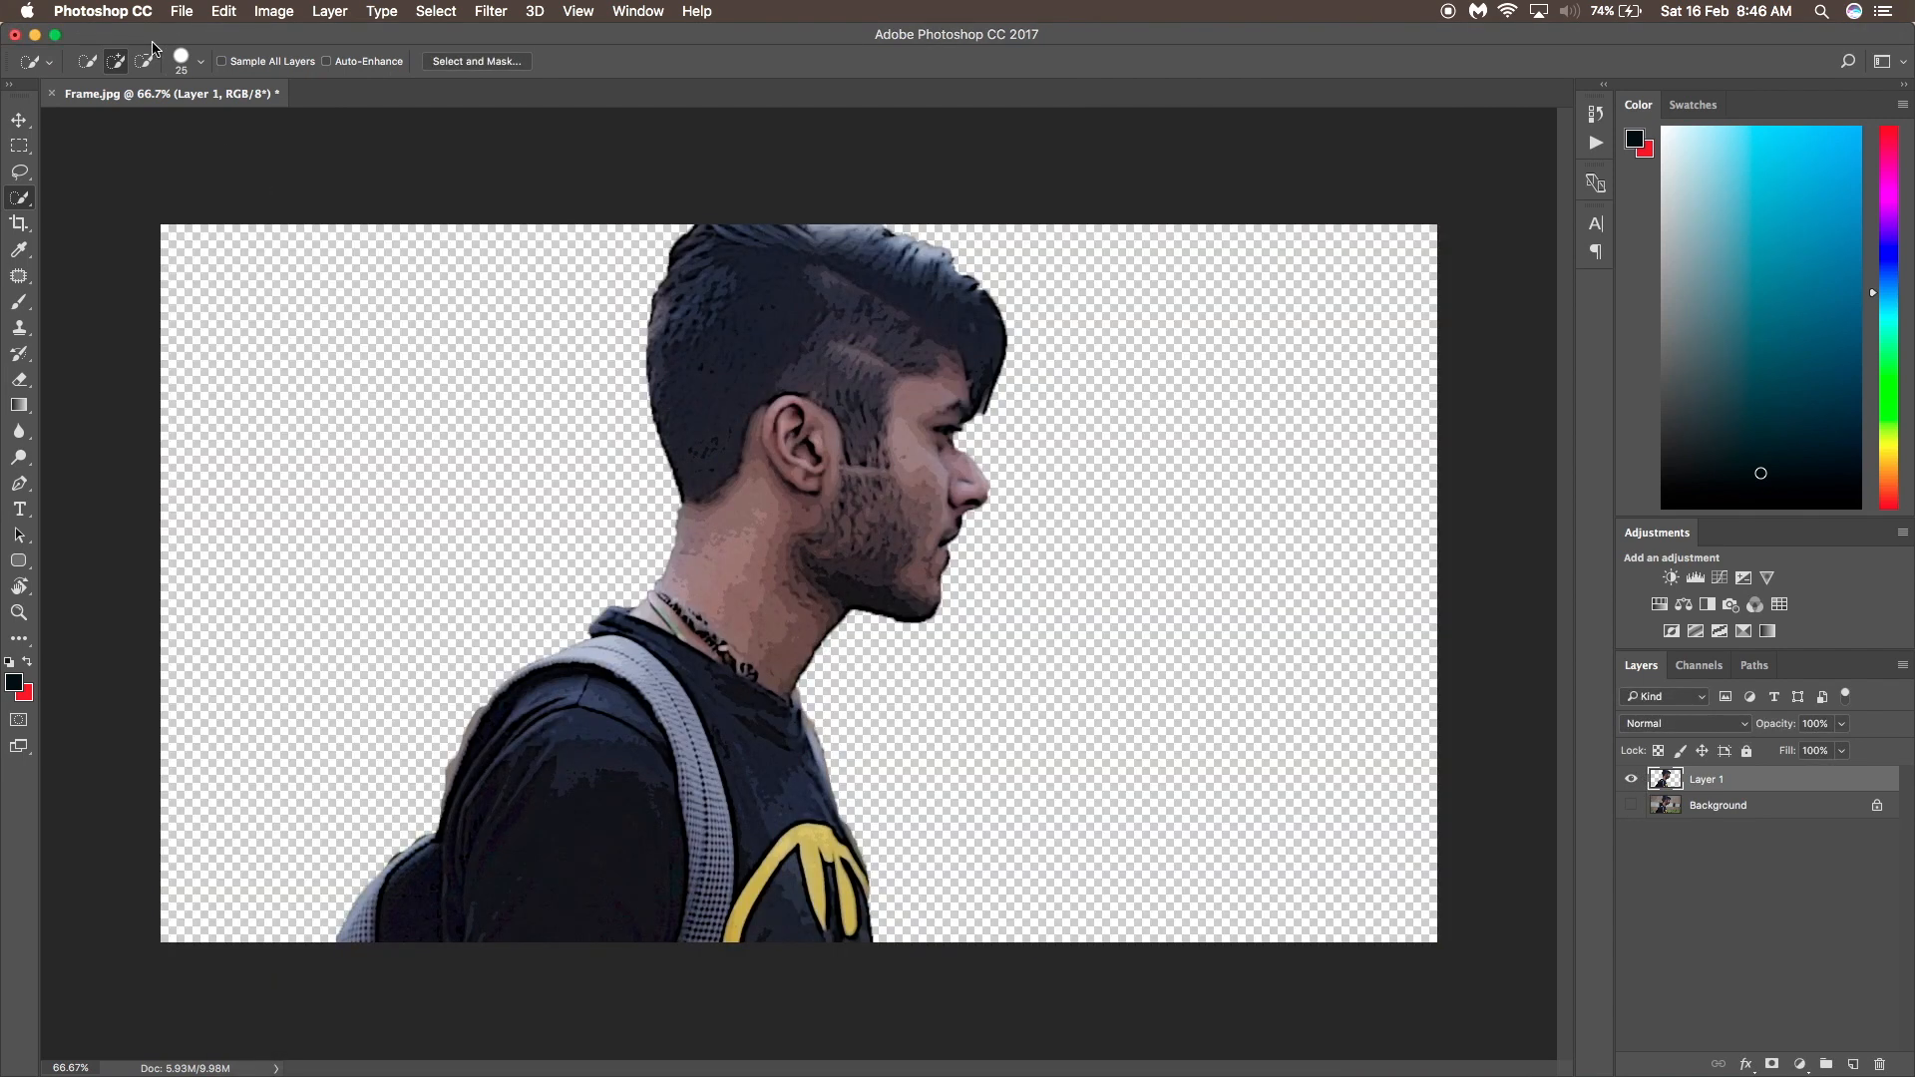
click(181, 11)
mouse_move(267, 292)
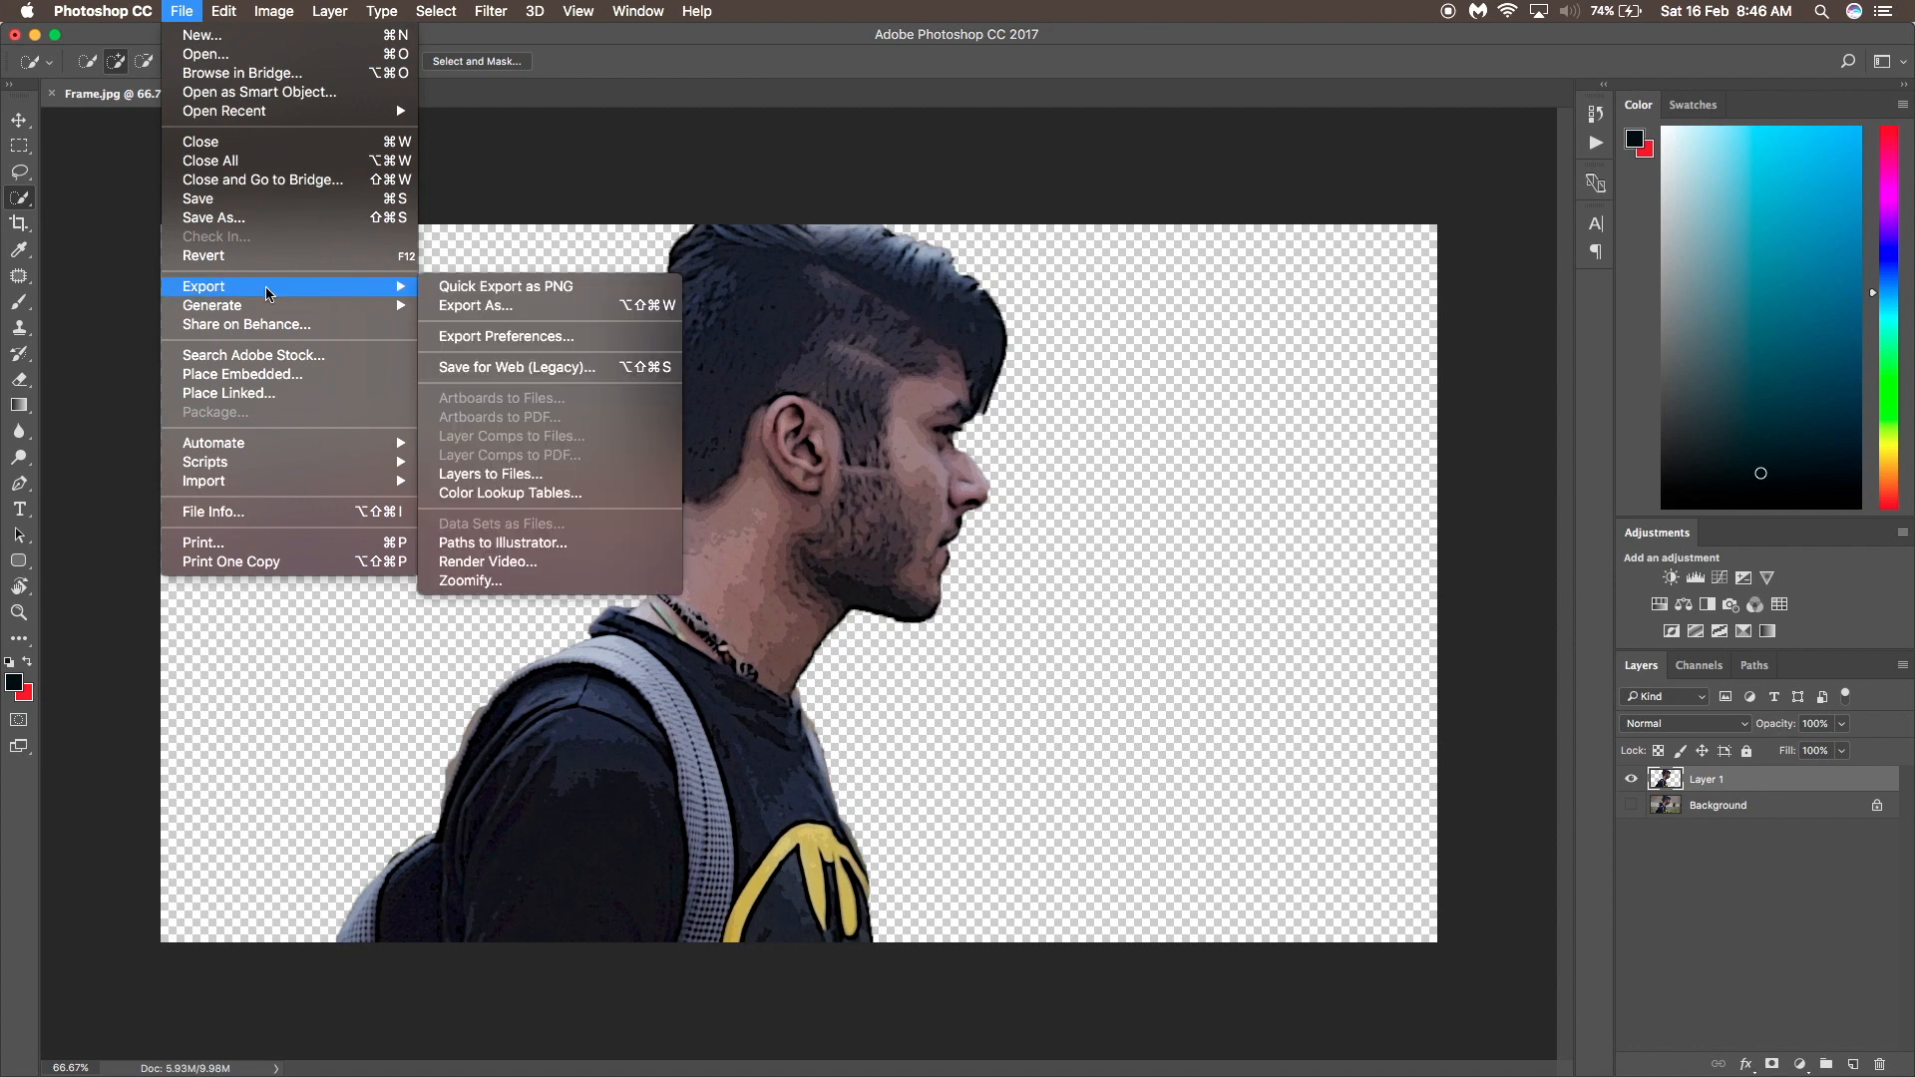
click(477, 284)
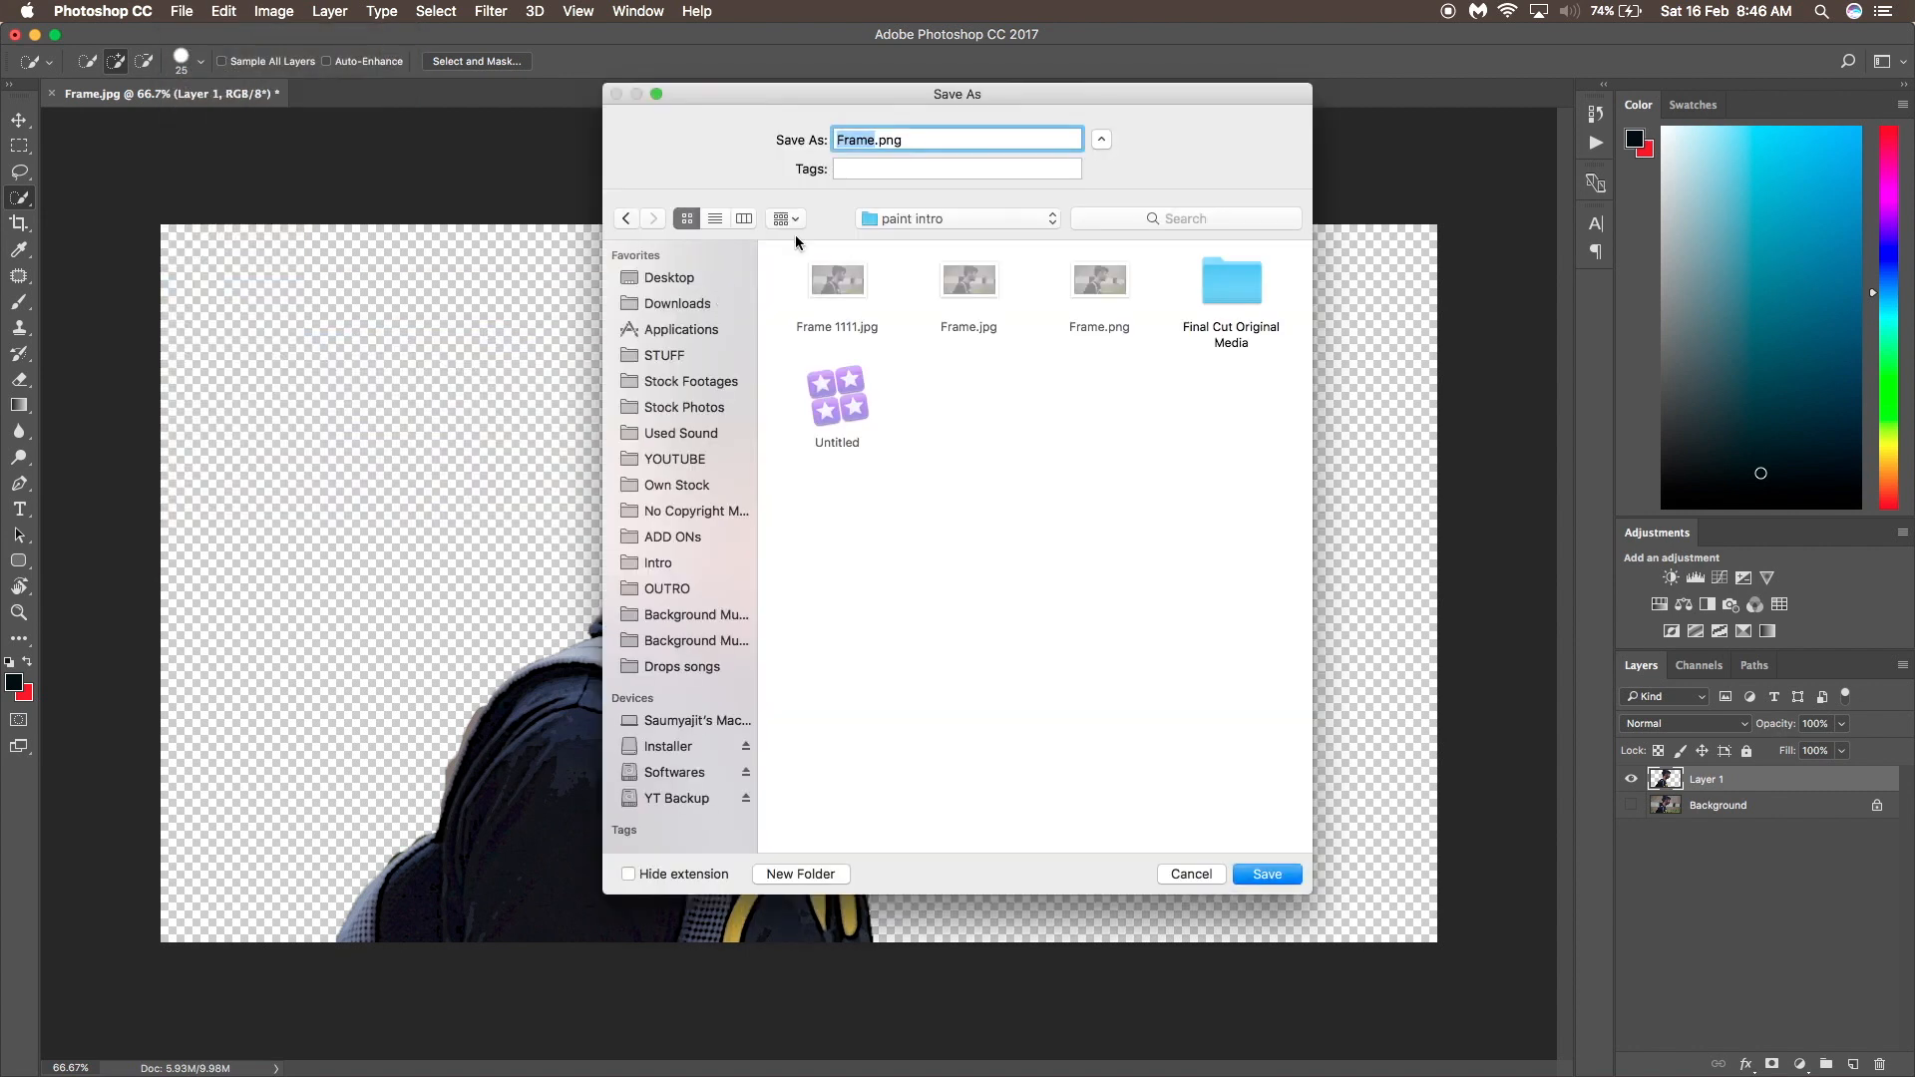
click(872, 134)
text(tras)
key(BackSpace)
text(ns)
key(Return)
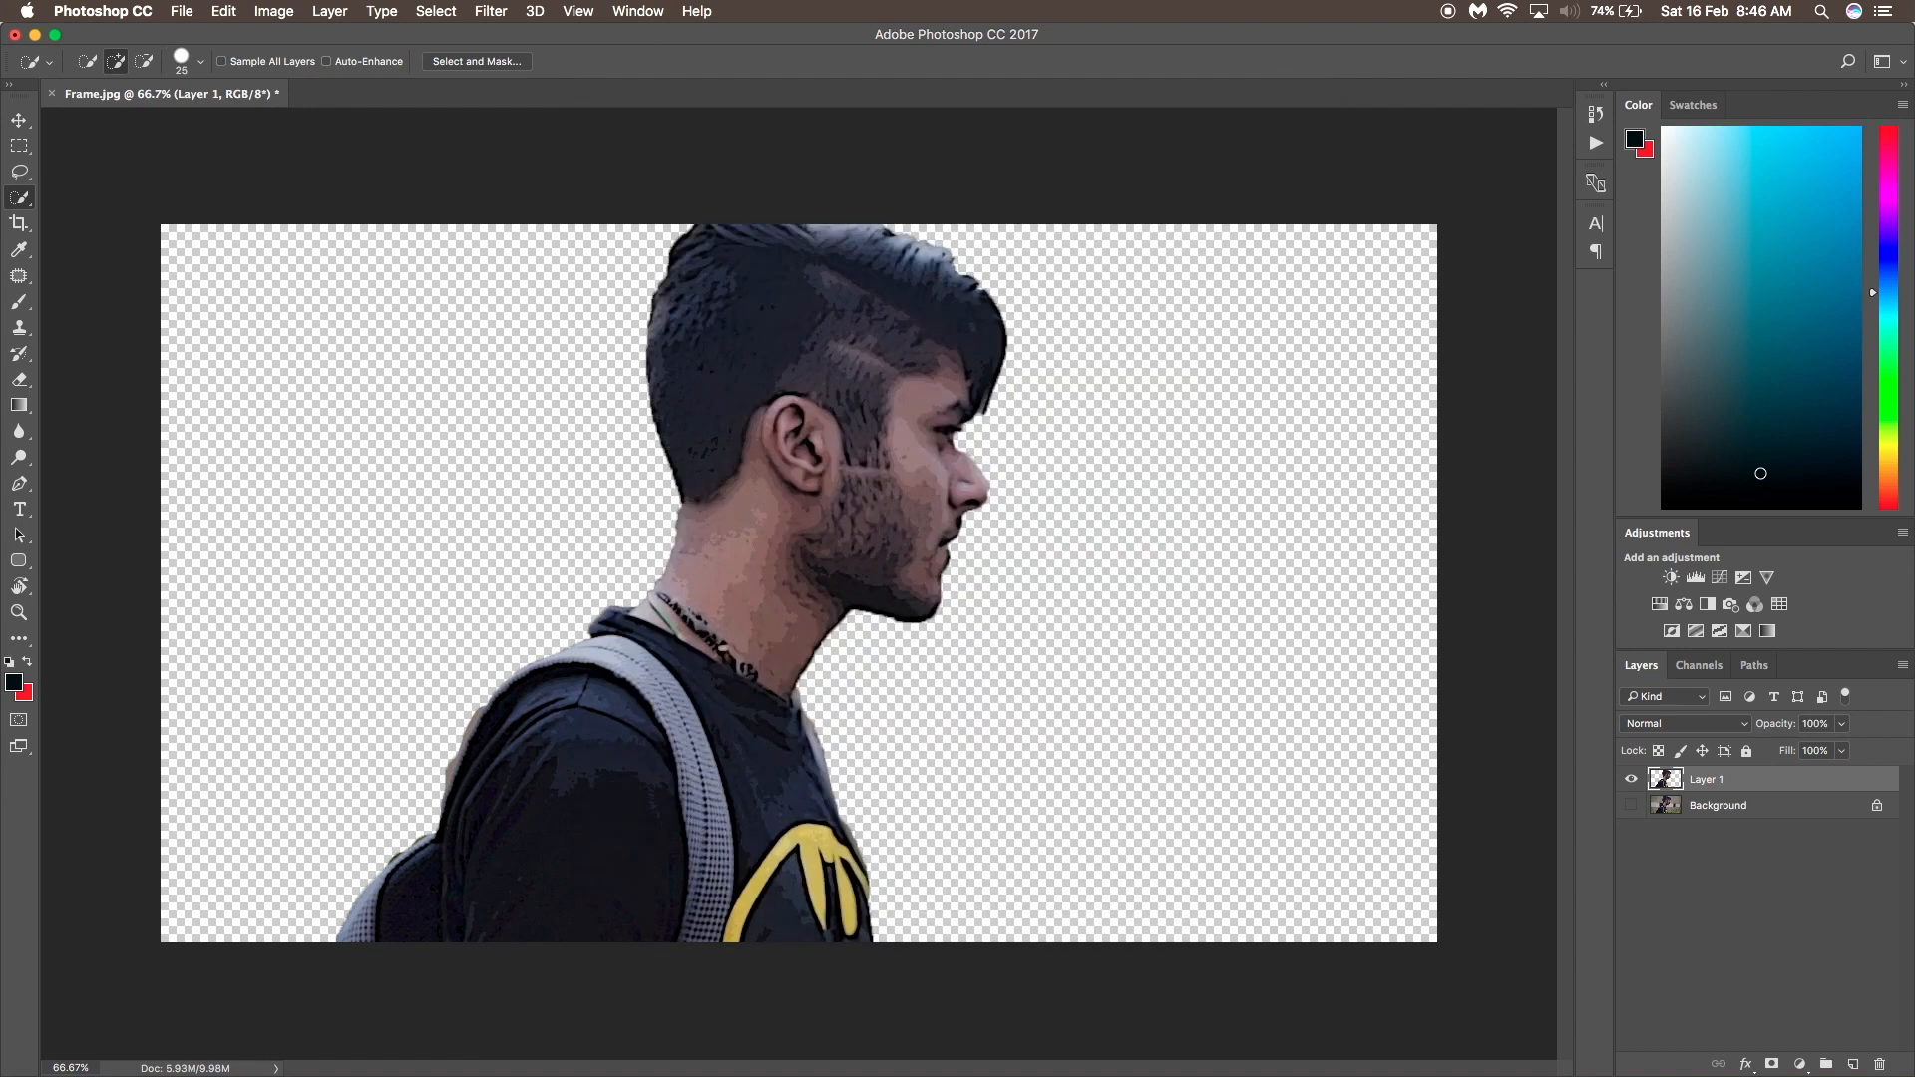
key(super+Tab)
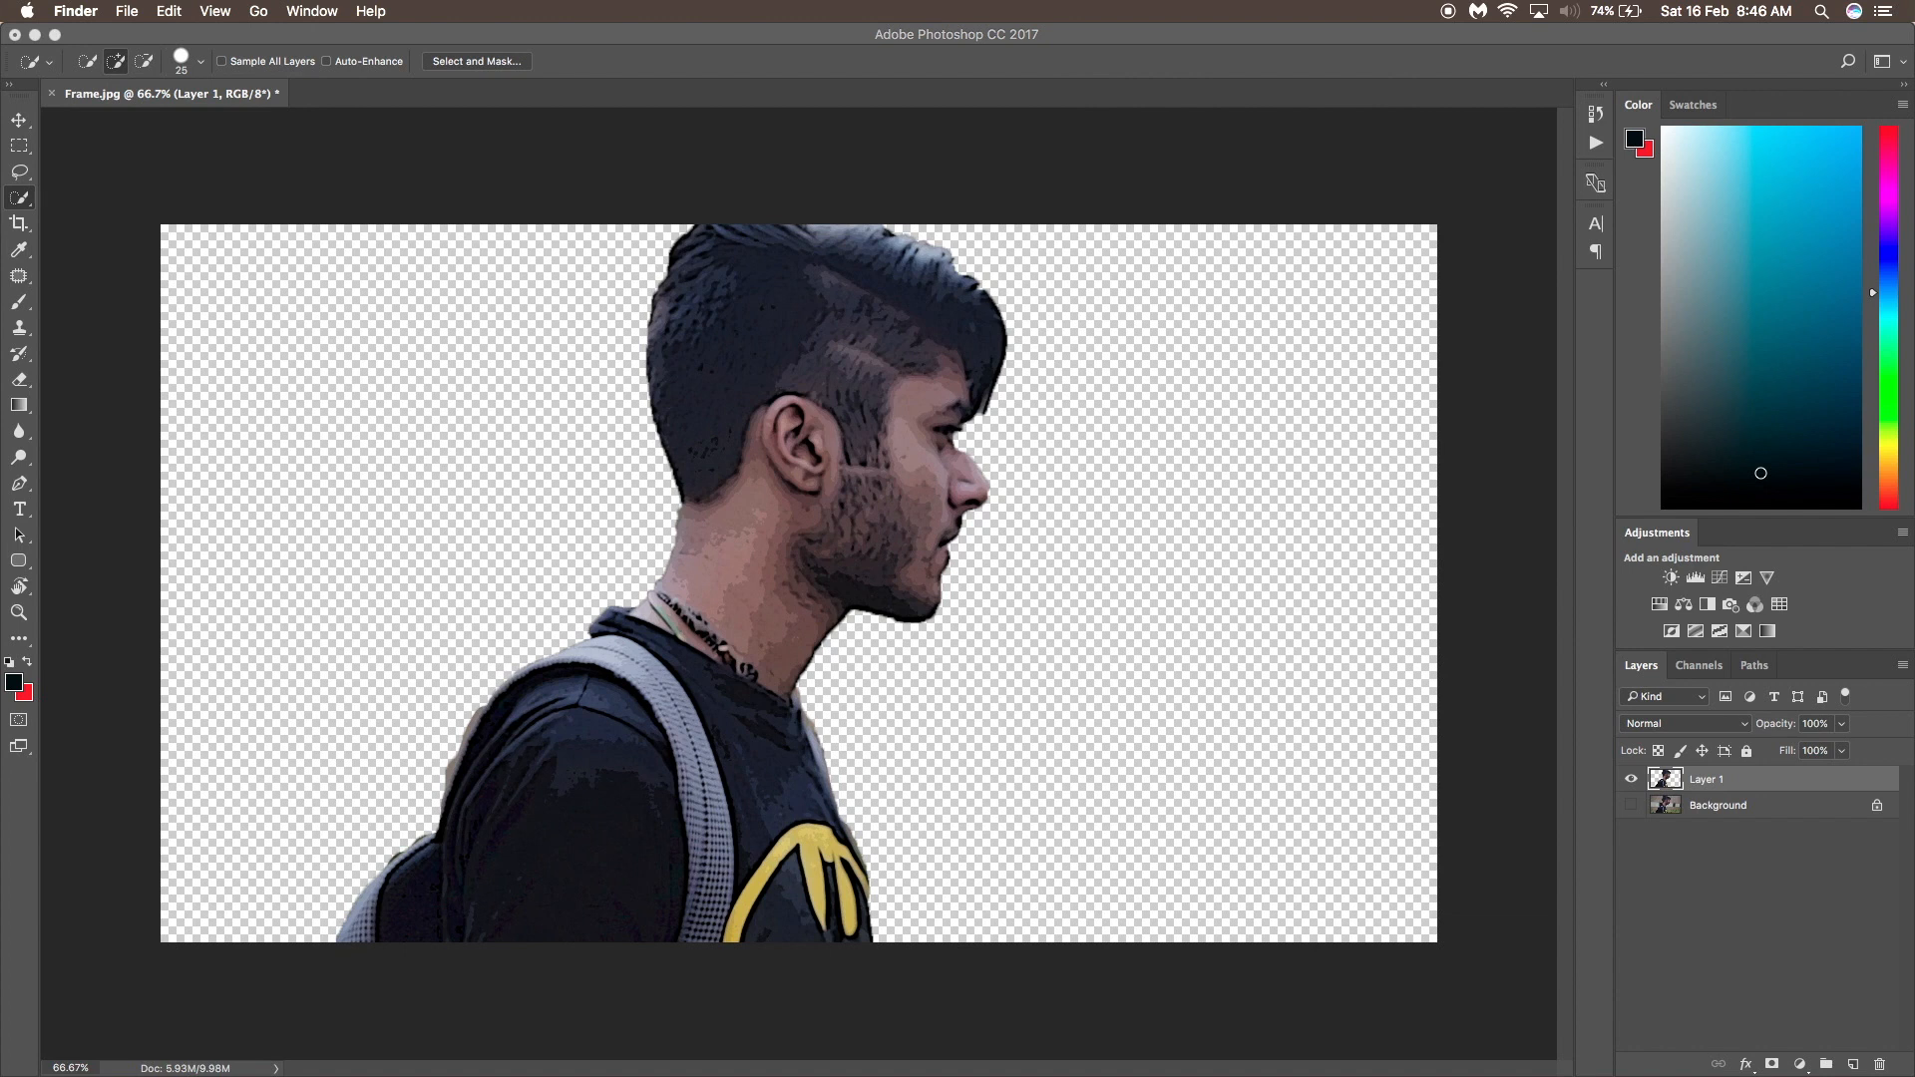
mouse_move(439, 573)
mouse_down()
mouse_move(403, 485)
mouse_move(200, 247)
mouse_up()
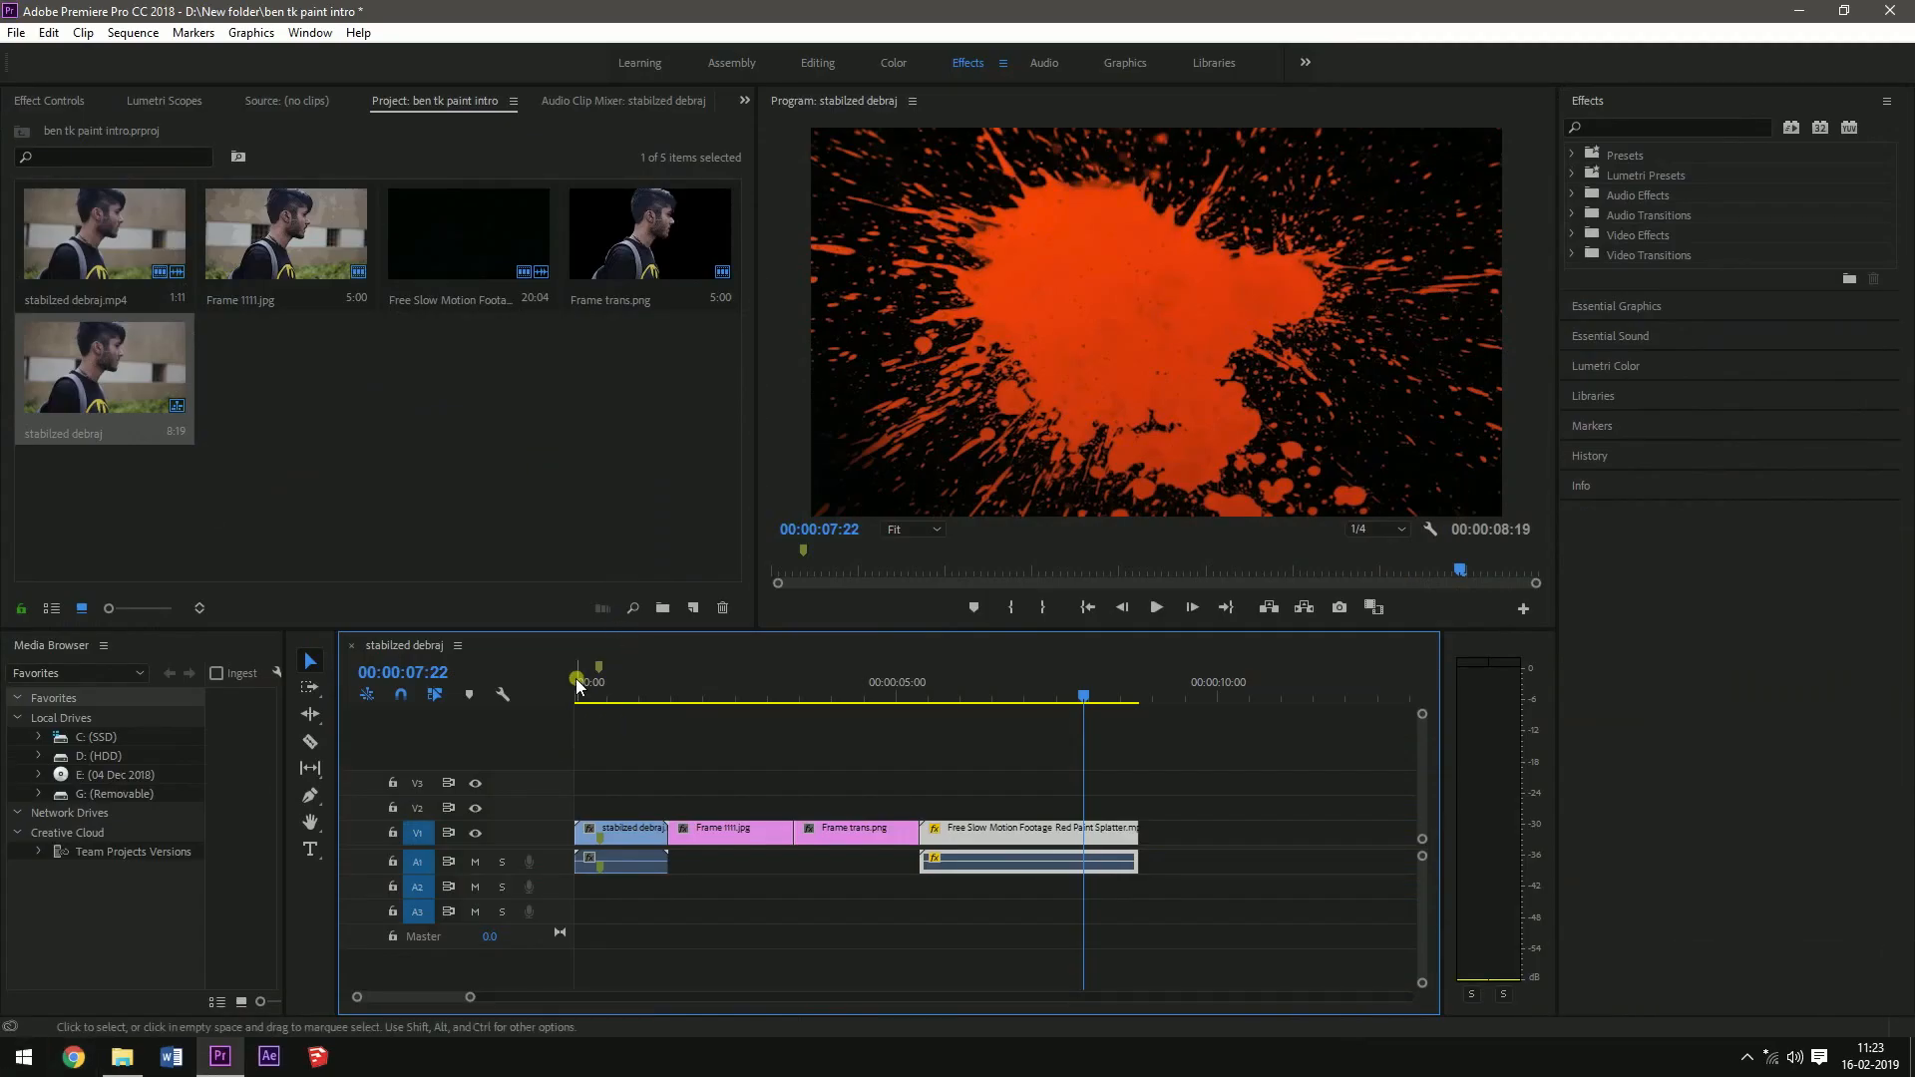
In Premiere Pro, play through the sequence and split the stabilized video clip on V1 at the 00:00:00:09 marker.
click(578, 682)
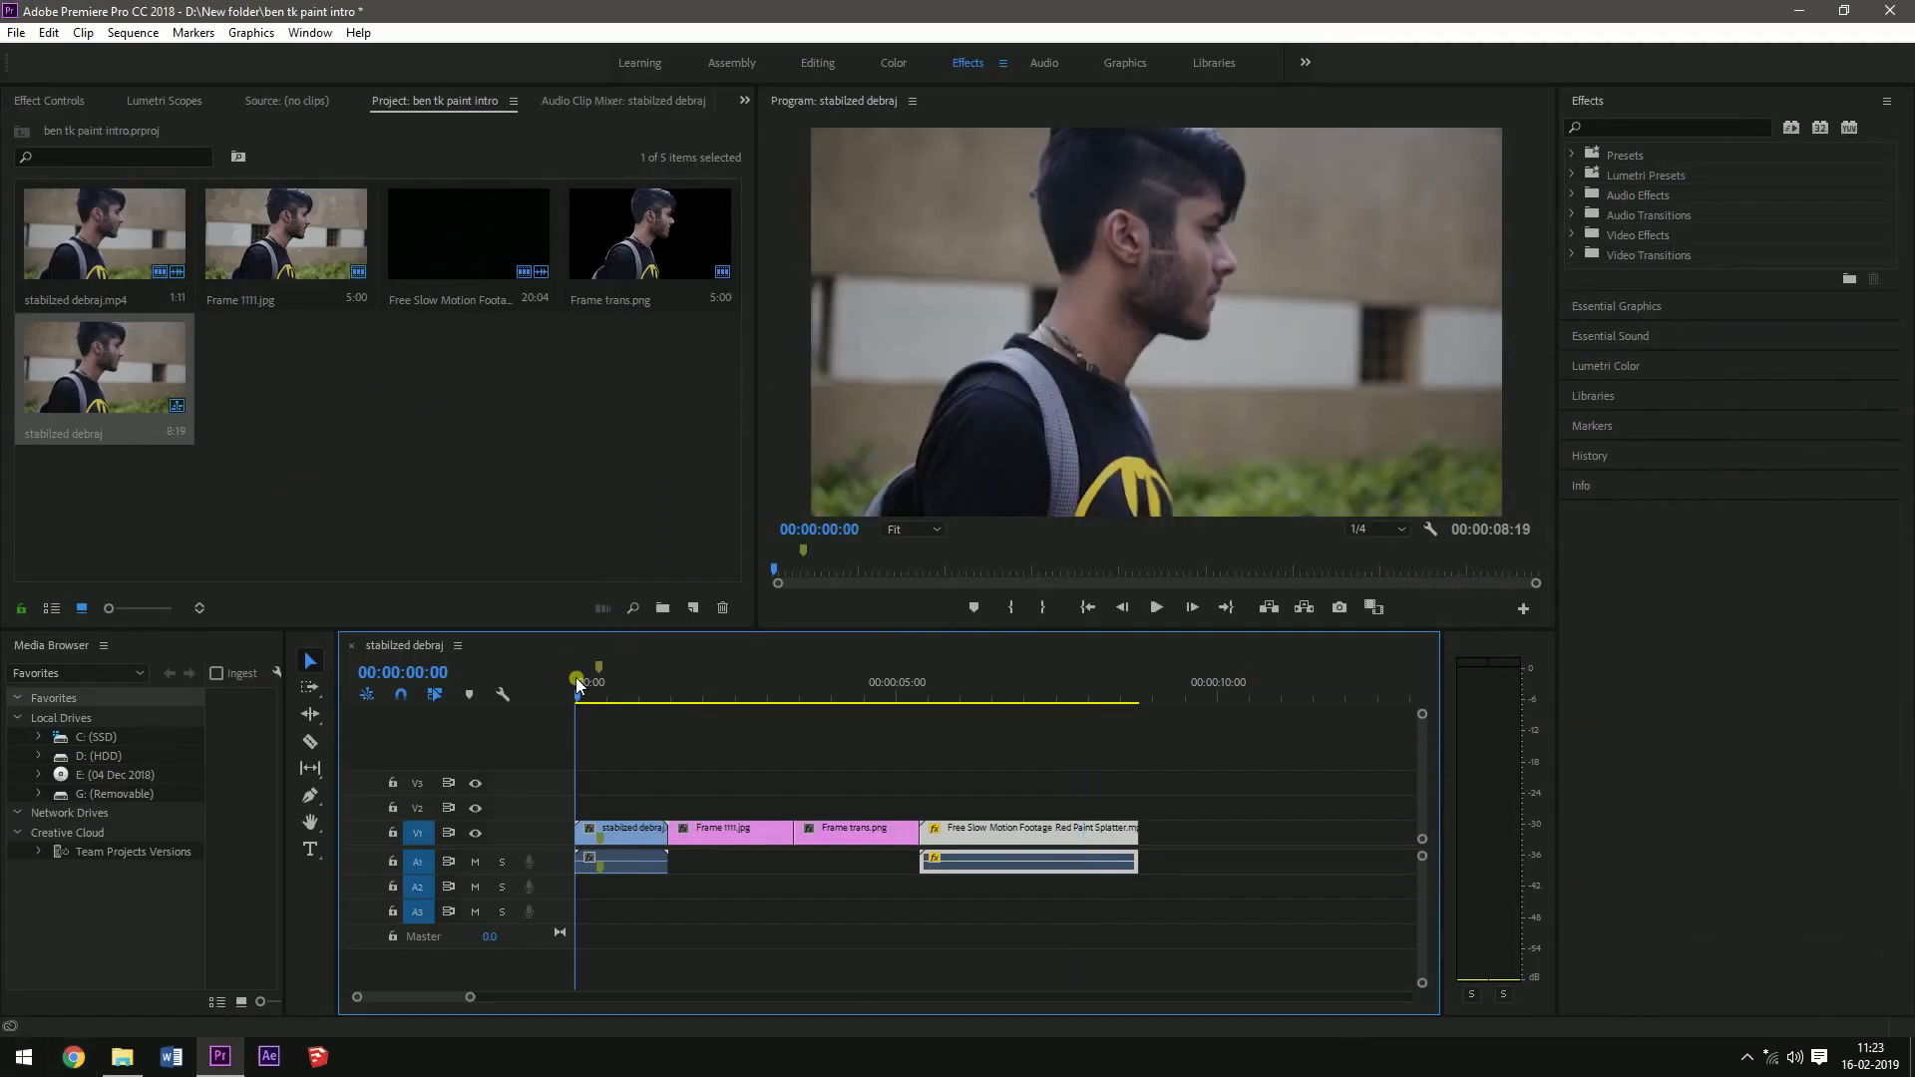
key(space)
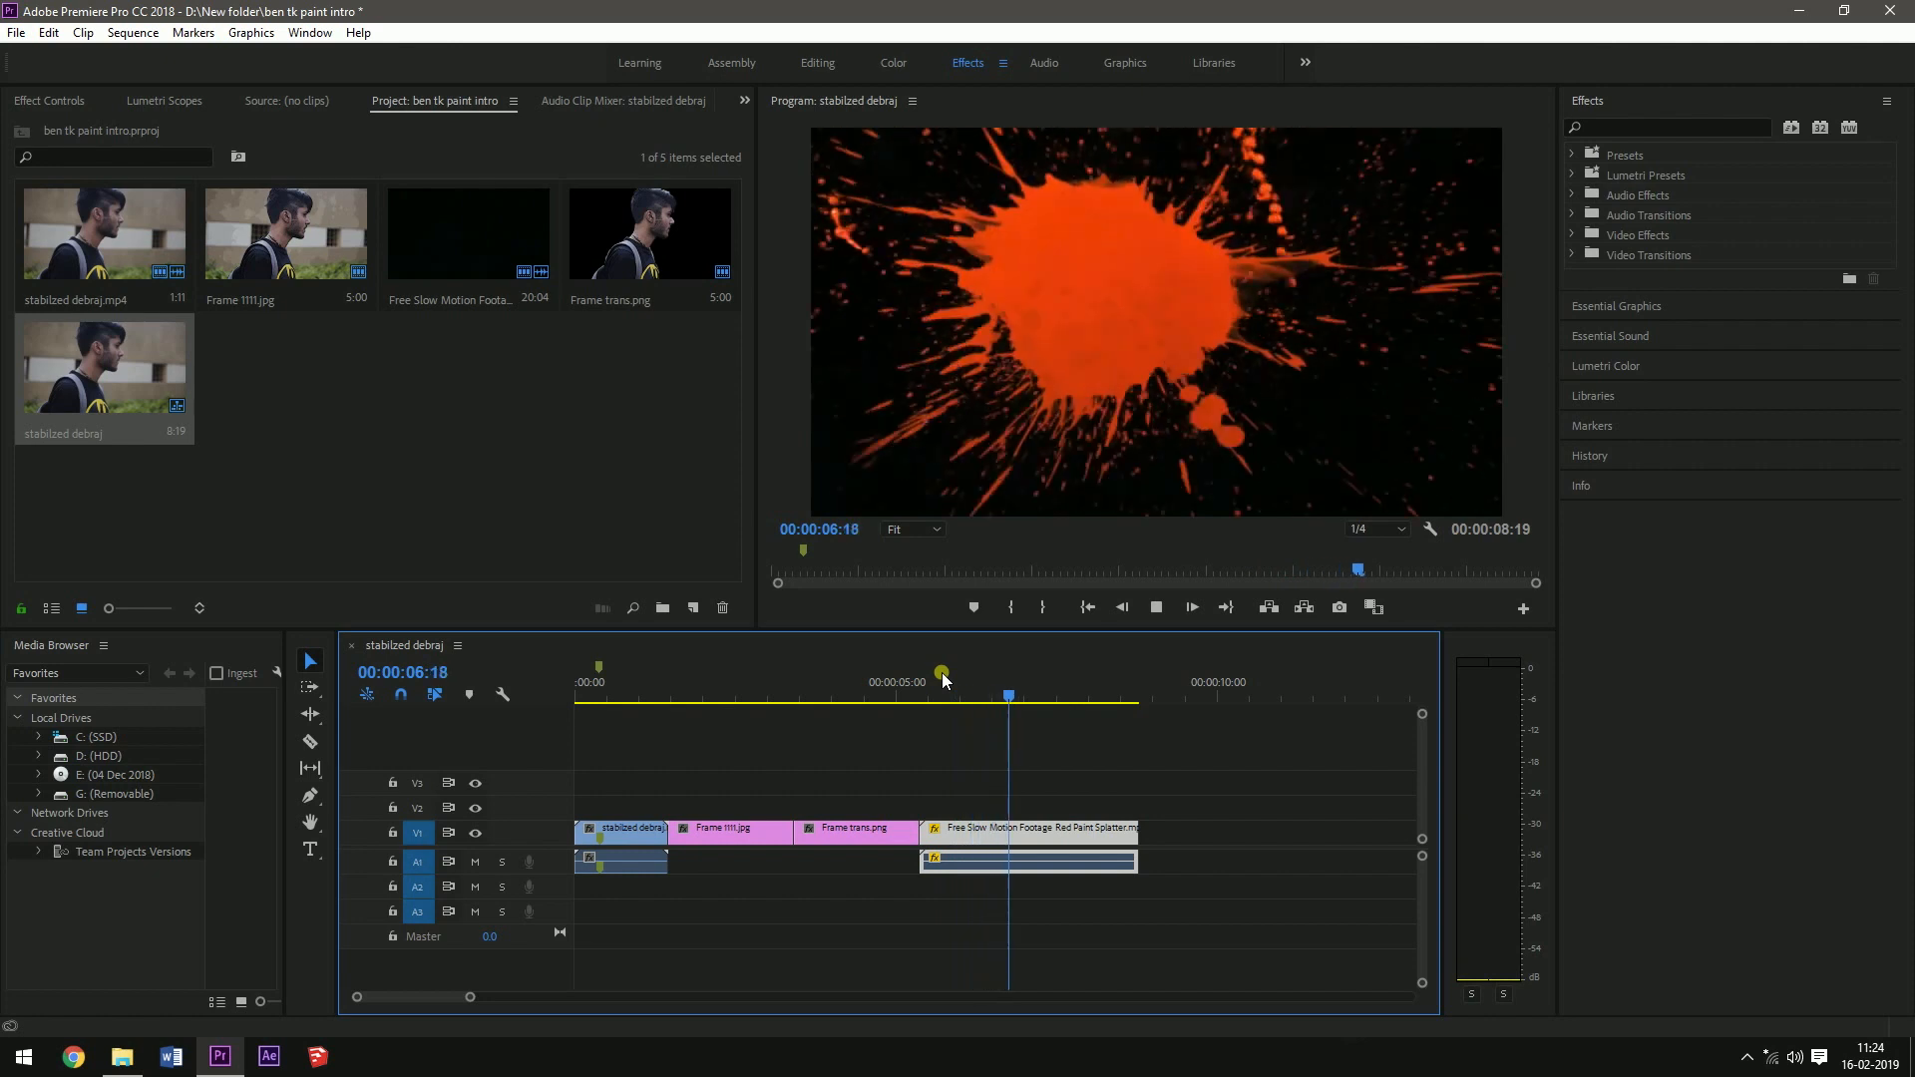
key(space)
drag(470, 997, 317, 997)
drag(608, 692, 729, 668)
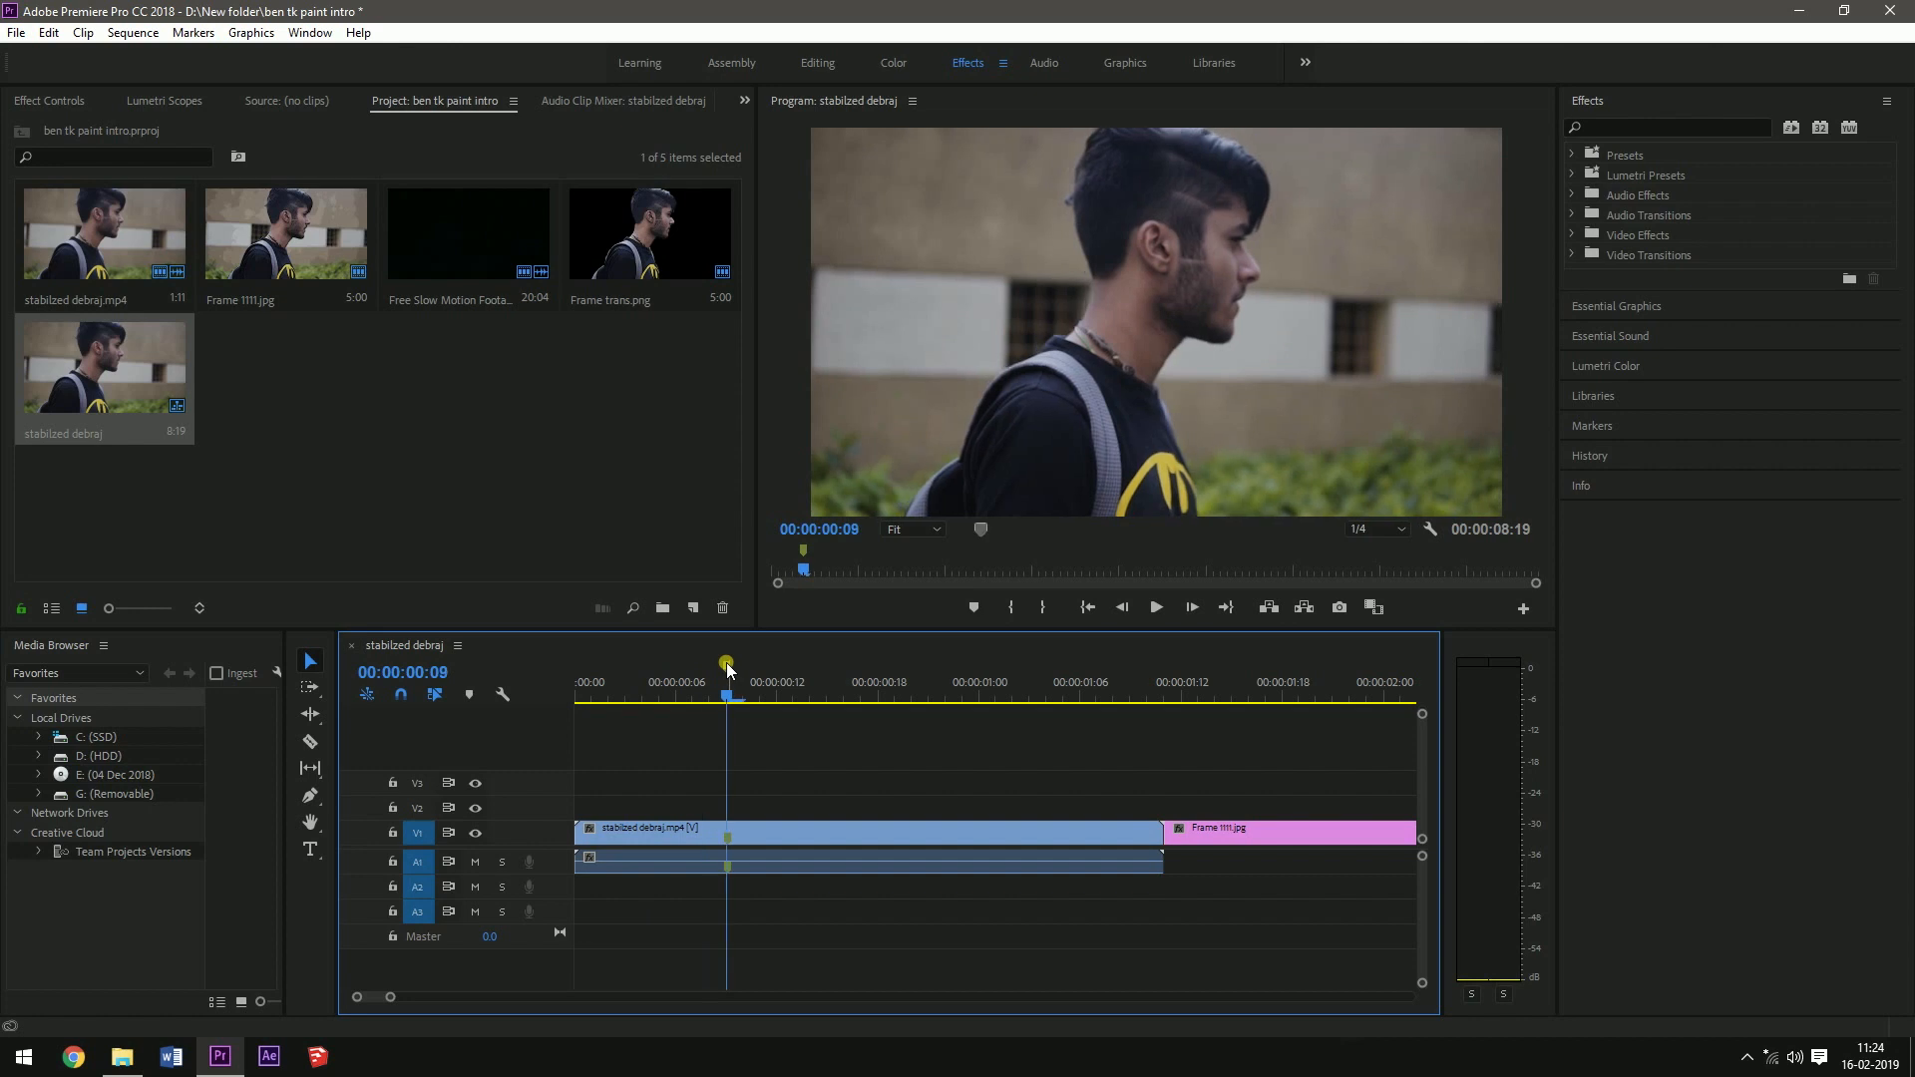
key(c)
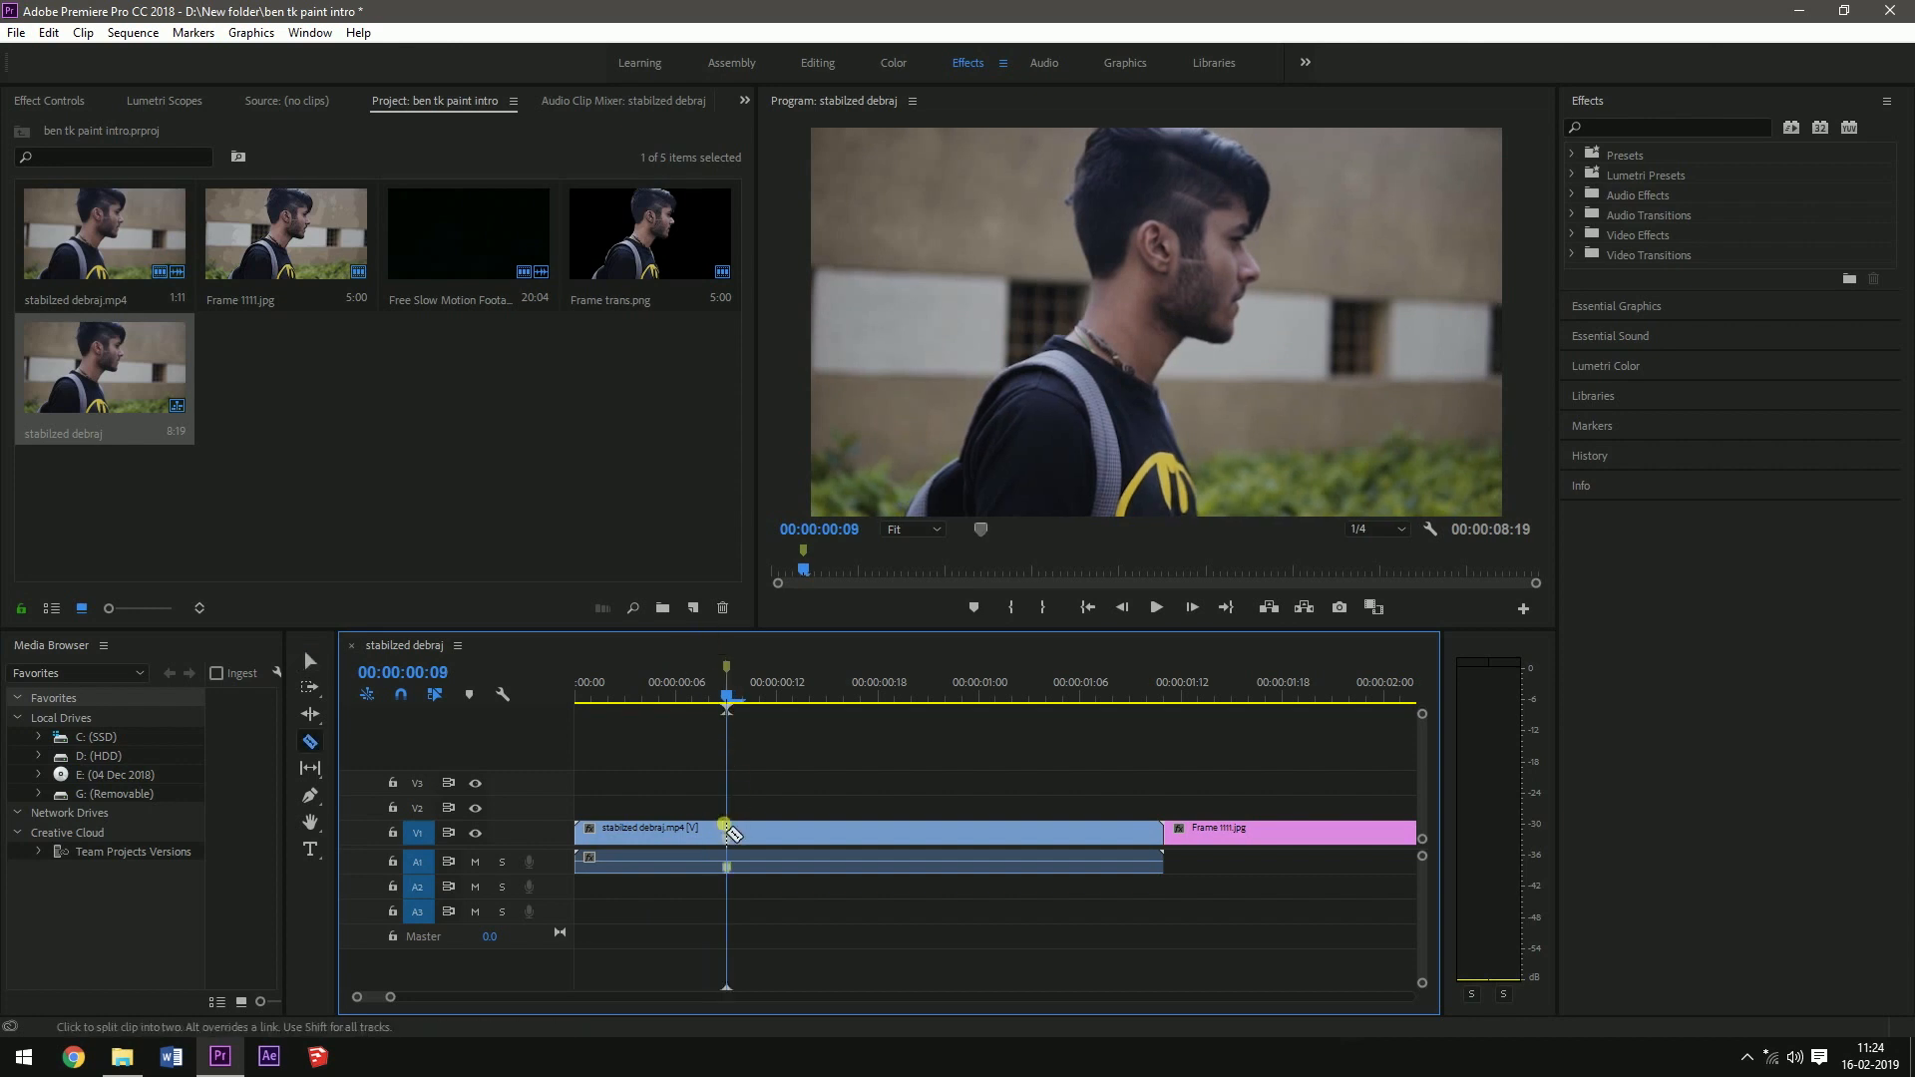
click(729, 833)
key(v)
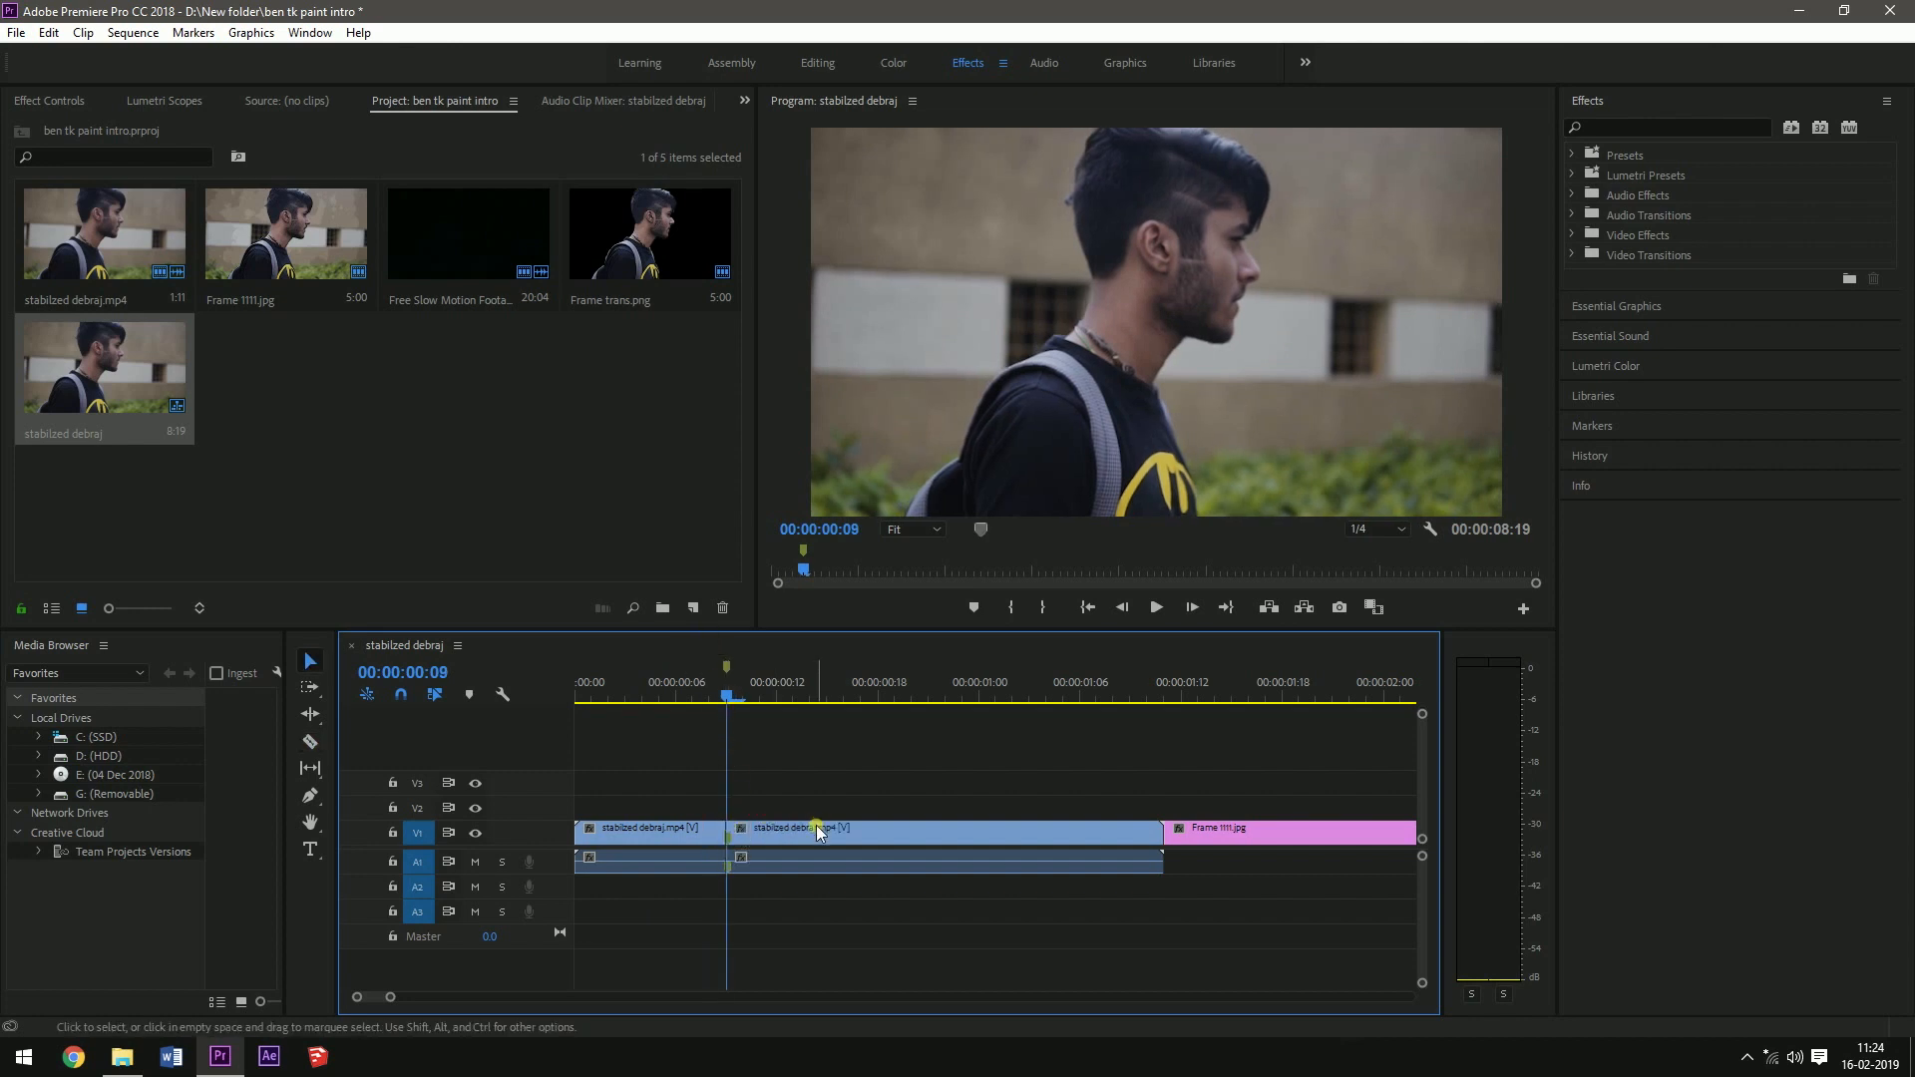
Move the video's second part to V2 at 00:00:00:19 and place Frame 1111.jpg on V3 starting at the cut.
drag(816, 837, 997, 810)
click(1196, 831)
drag(1196, 831, 760, 783)
key(space)
key(space)
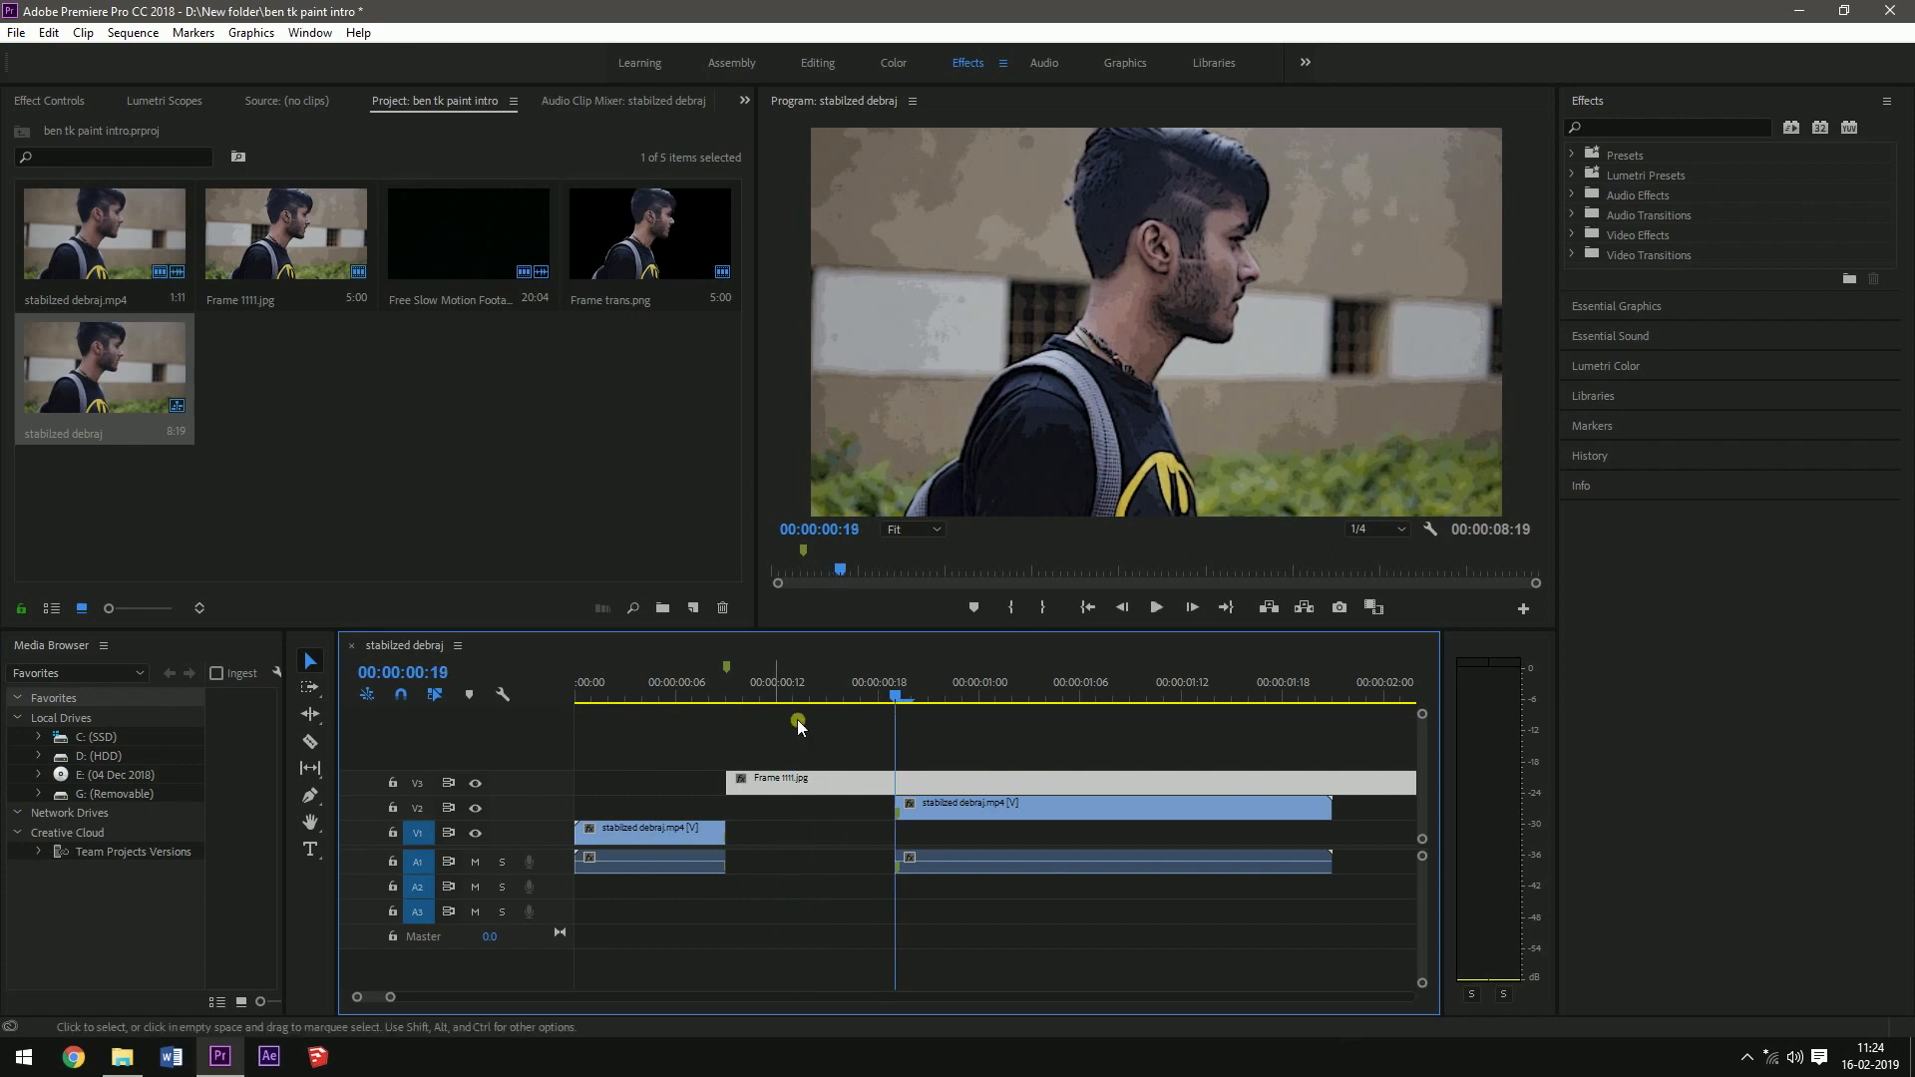
Shorten Frame 1111.jpg and move it to V2, with the second video part on V1 starting where the still ends.
drag(390, 995, 422, 997)
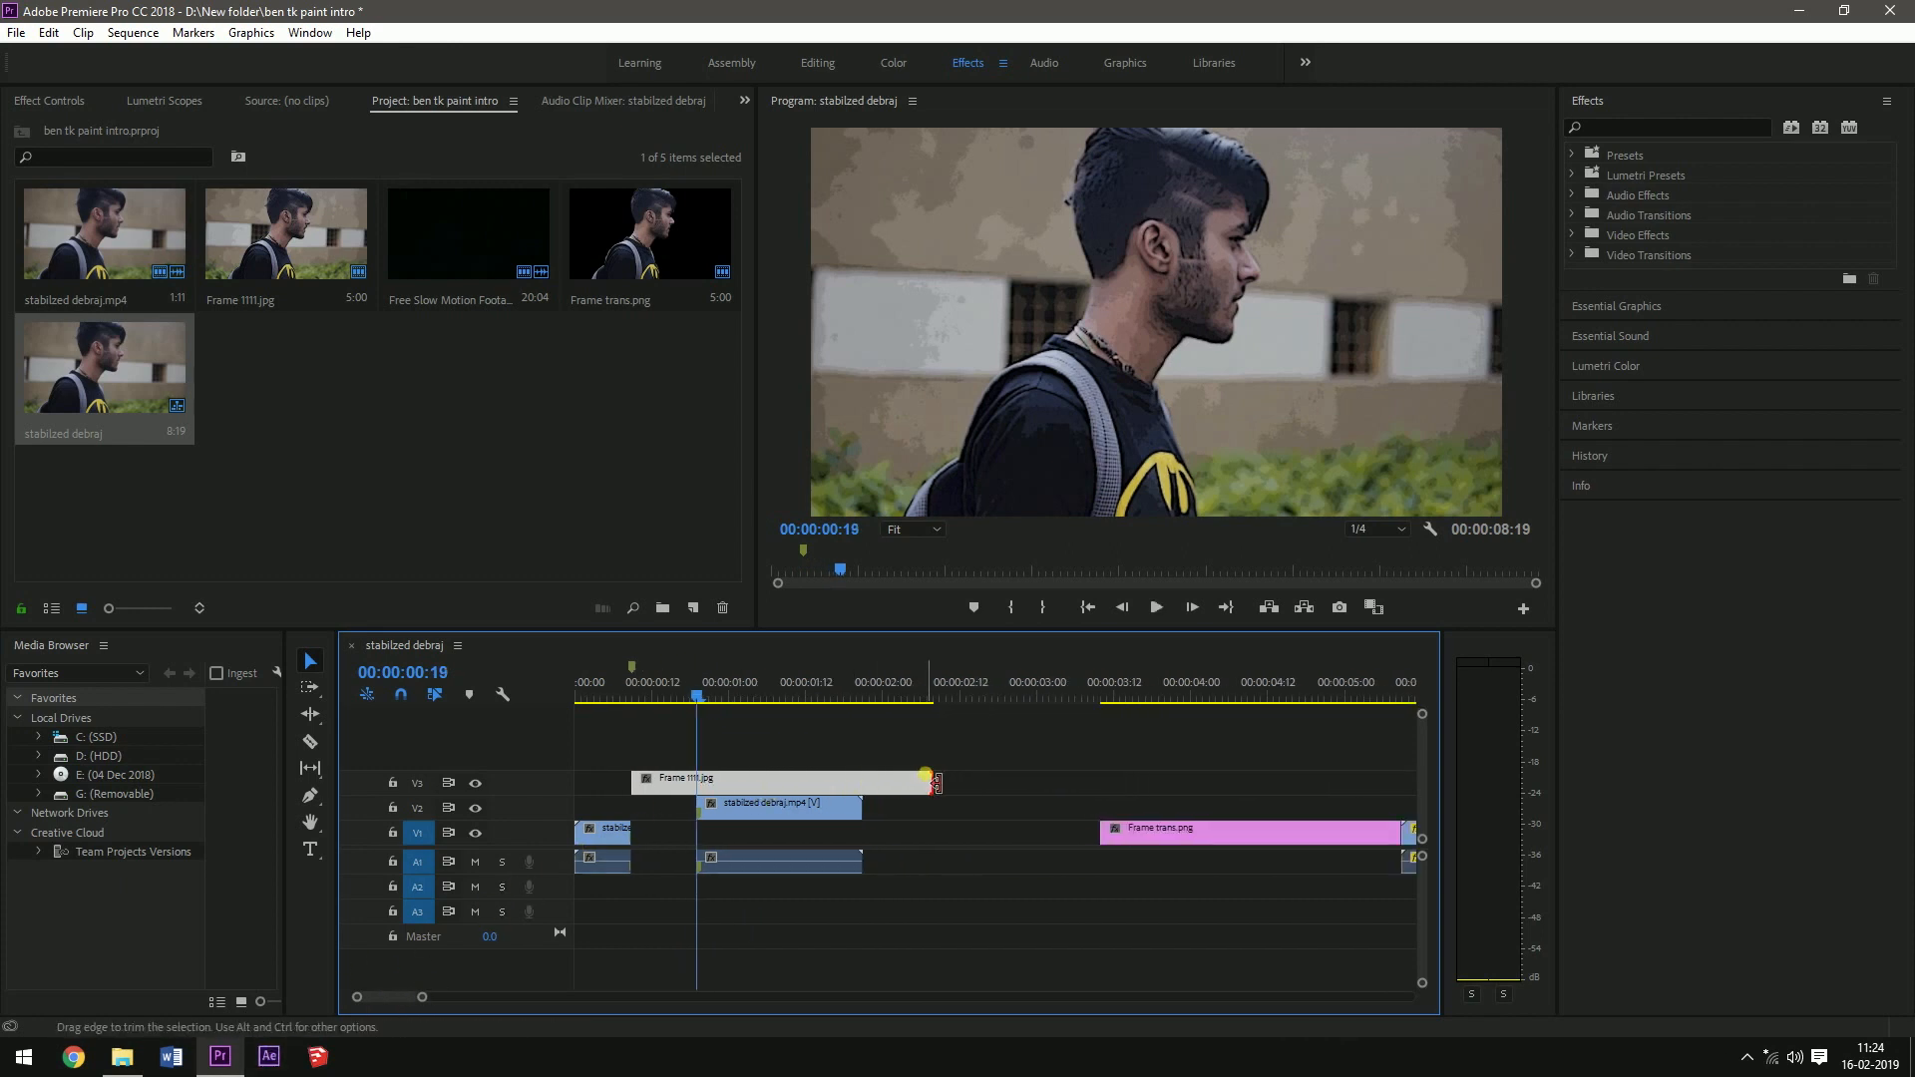
drag(935, 783, 903, 849)
drag(768, 783, 772, 808)
Place Frame trans.png on V3 directly above Frame 1111.jpg and trim it to the same length.
click(1139, 836)
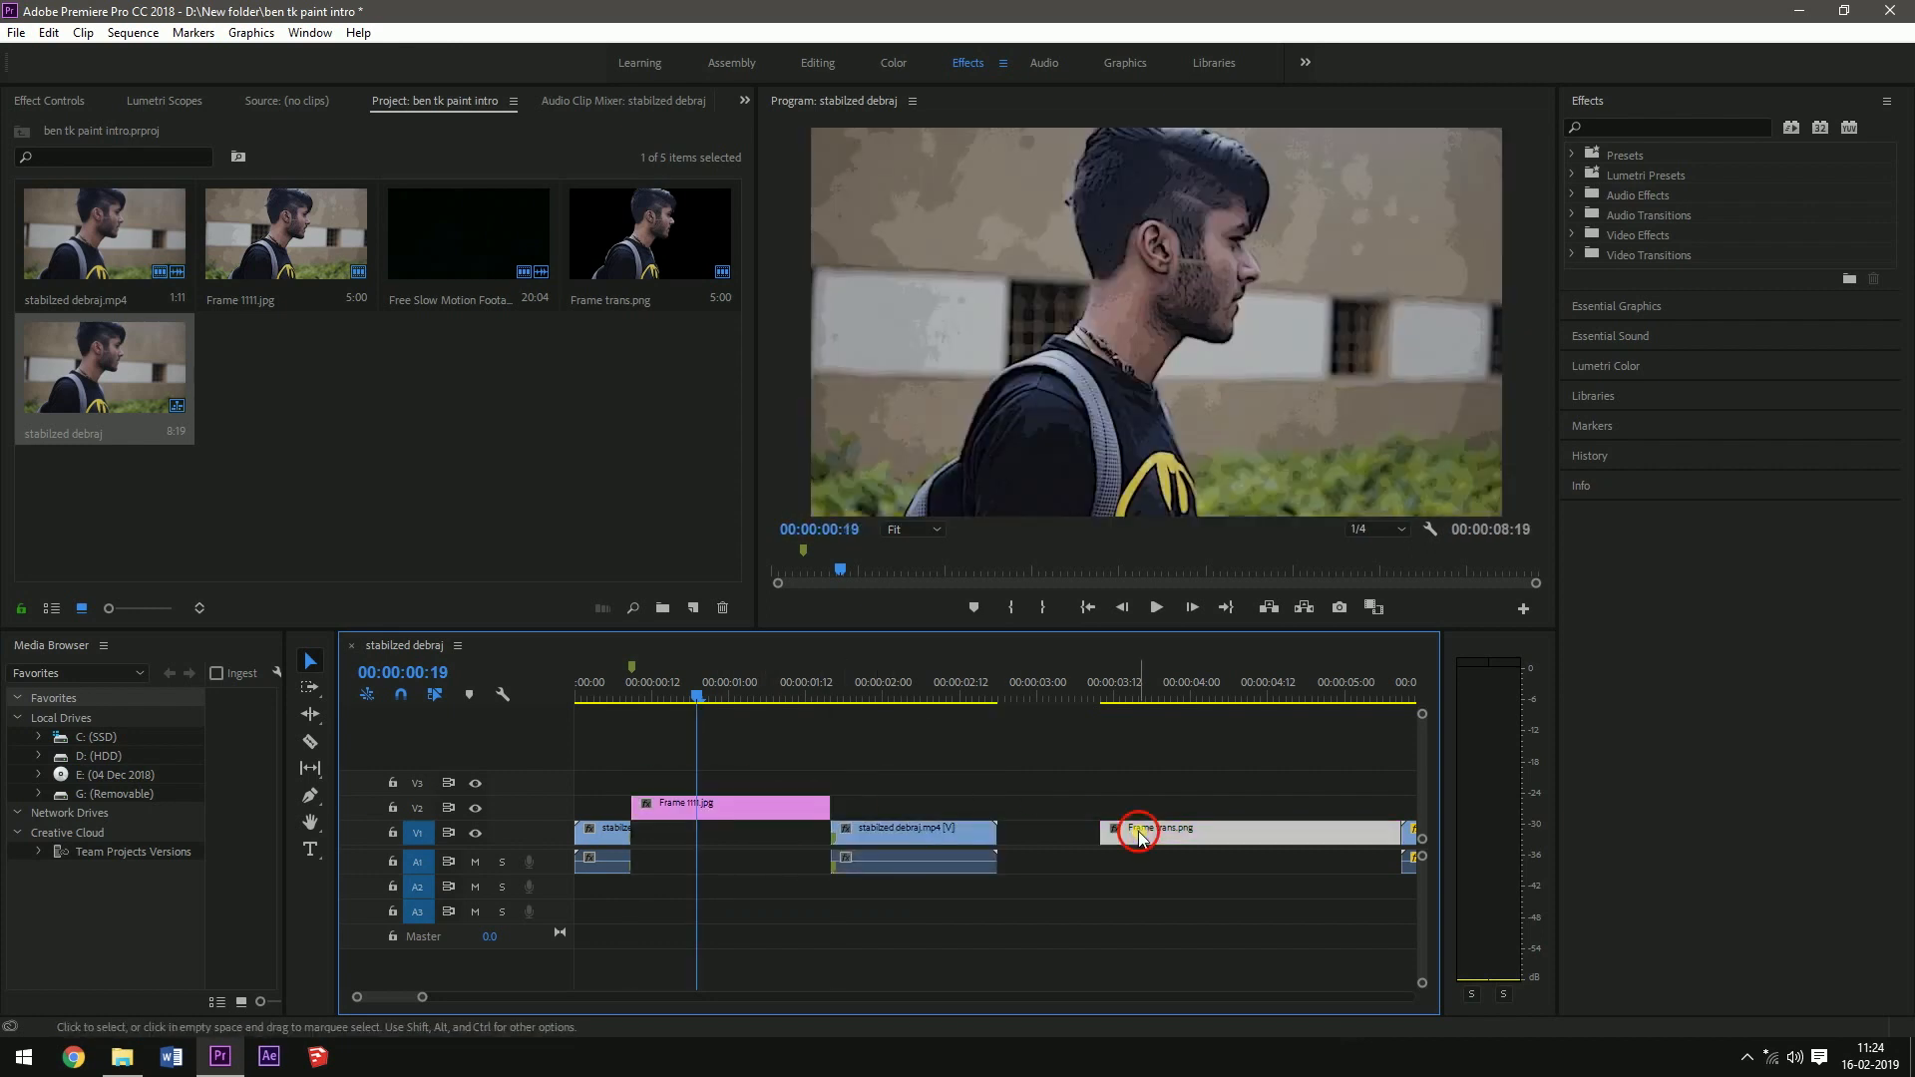
drag(1139, 836, 670, 783)
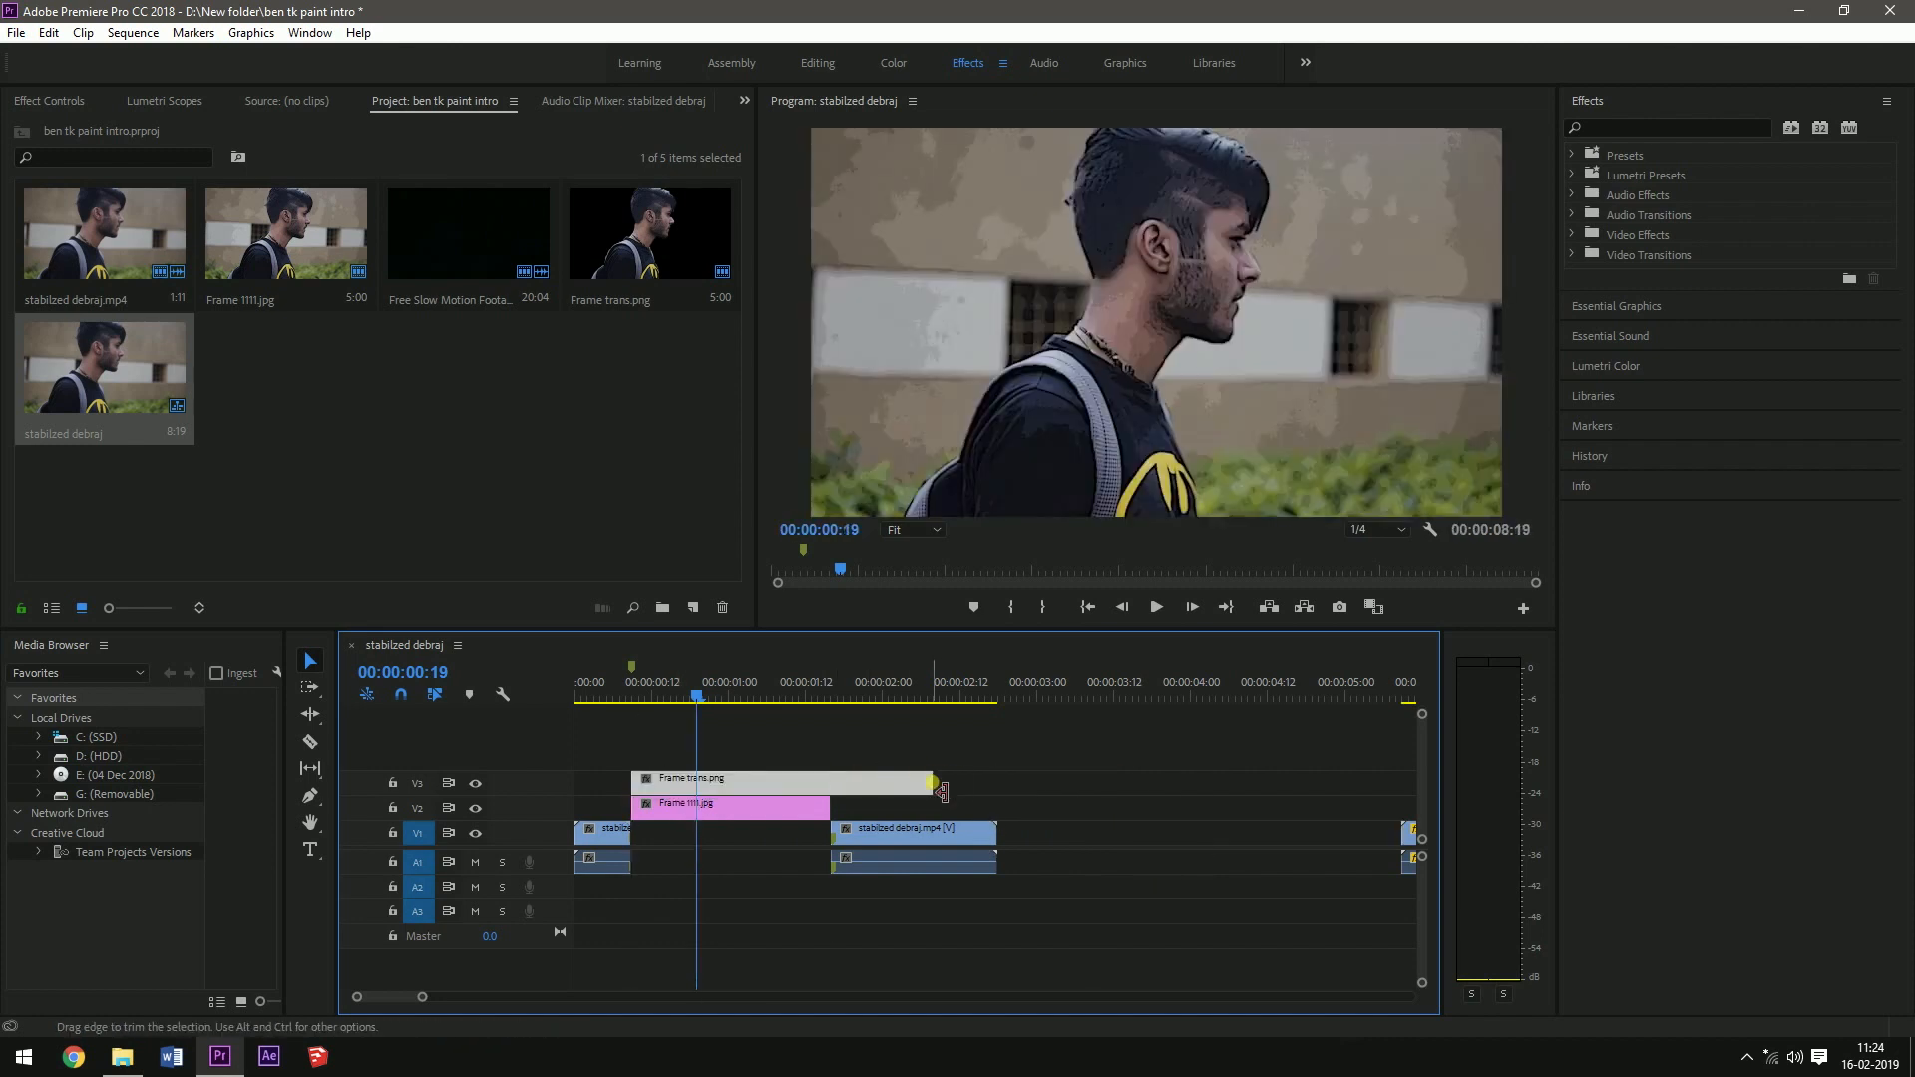
drag(943, 790, 830, 791)
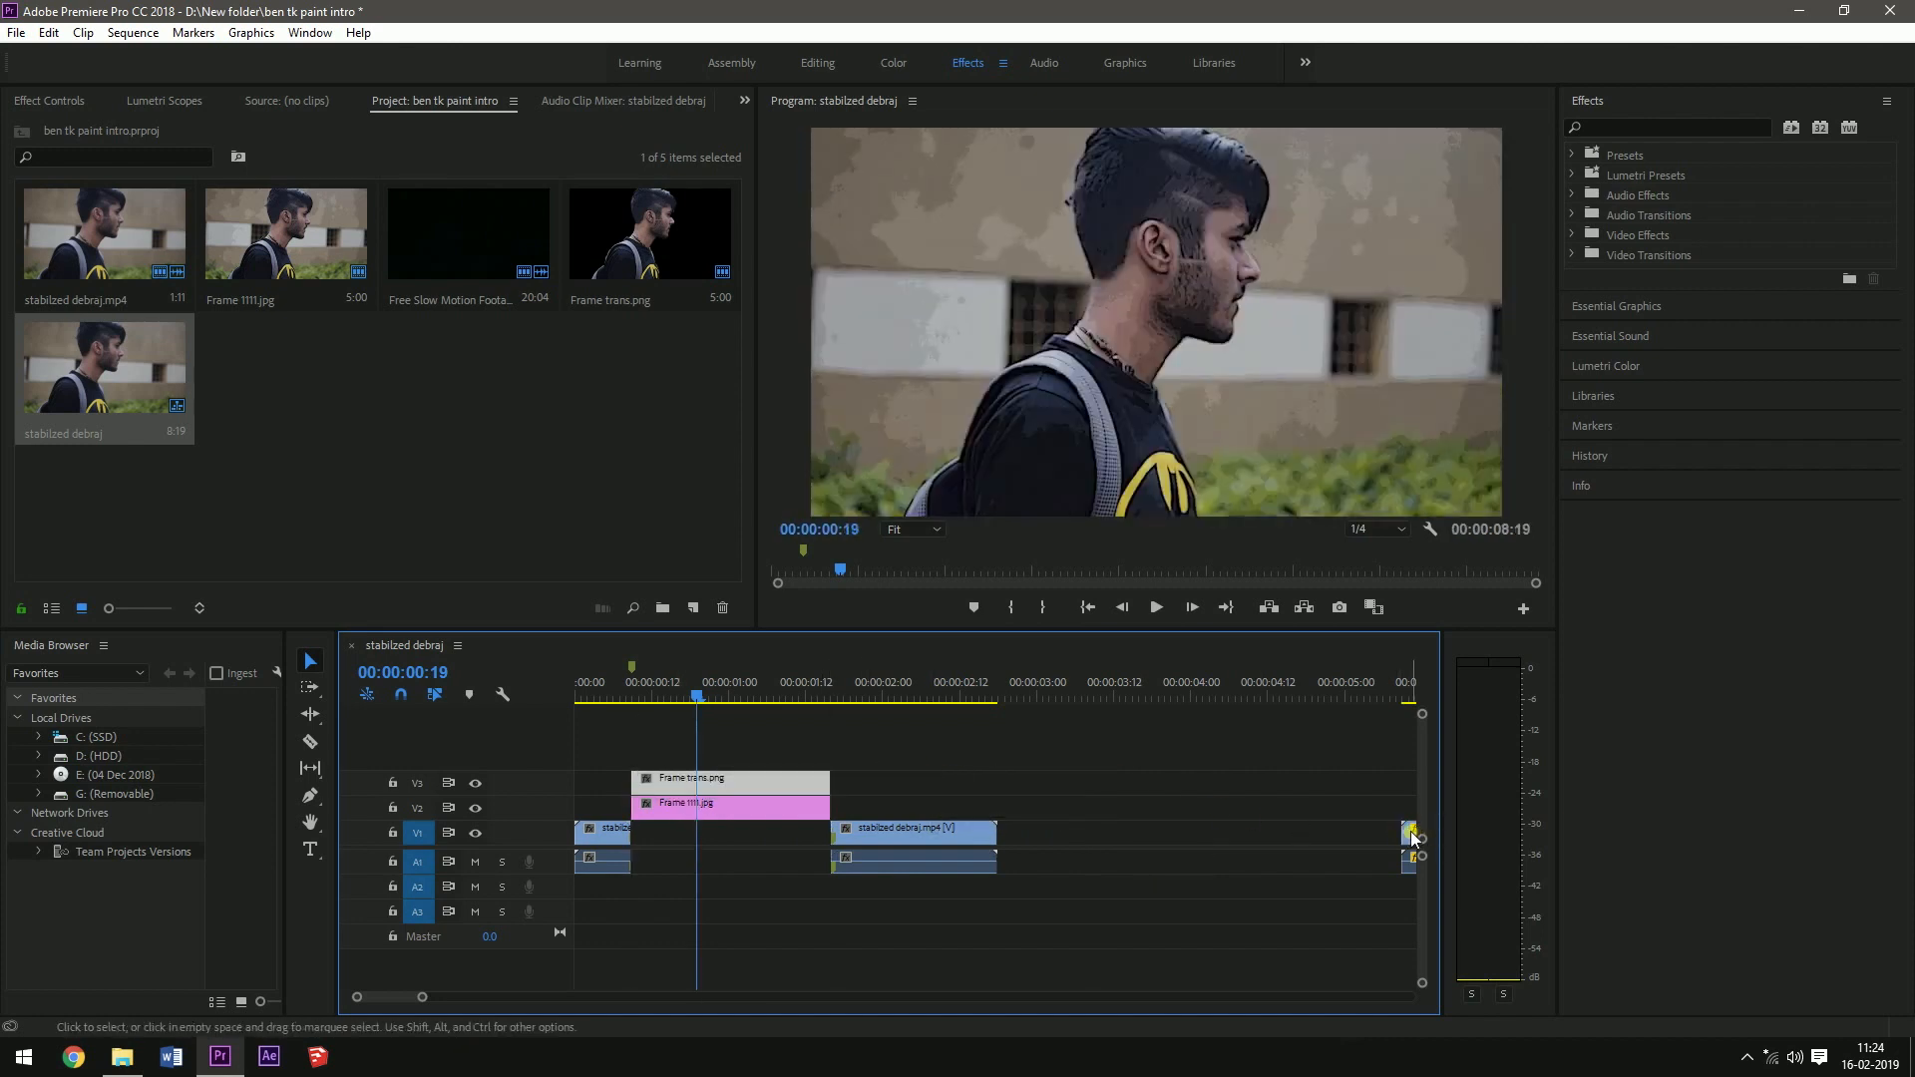
Move the red paint splatter clip to V2, starting at about 00:00:03:00, past the end of the stabilized video.
drag(1406, 834, 1342, 826)
click(1406, 838)
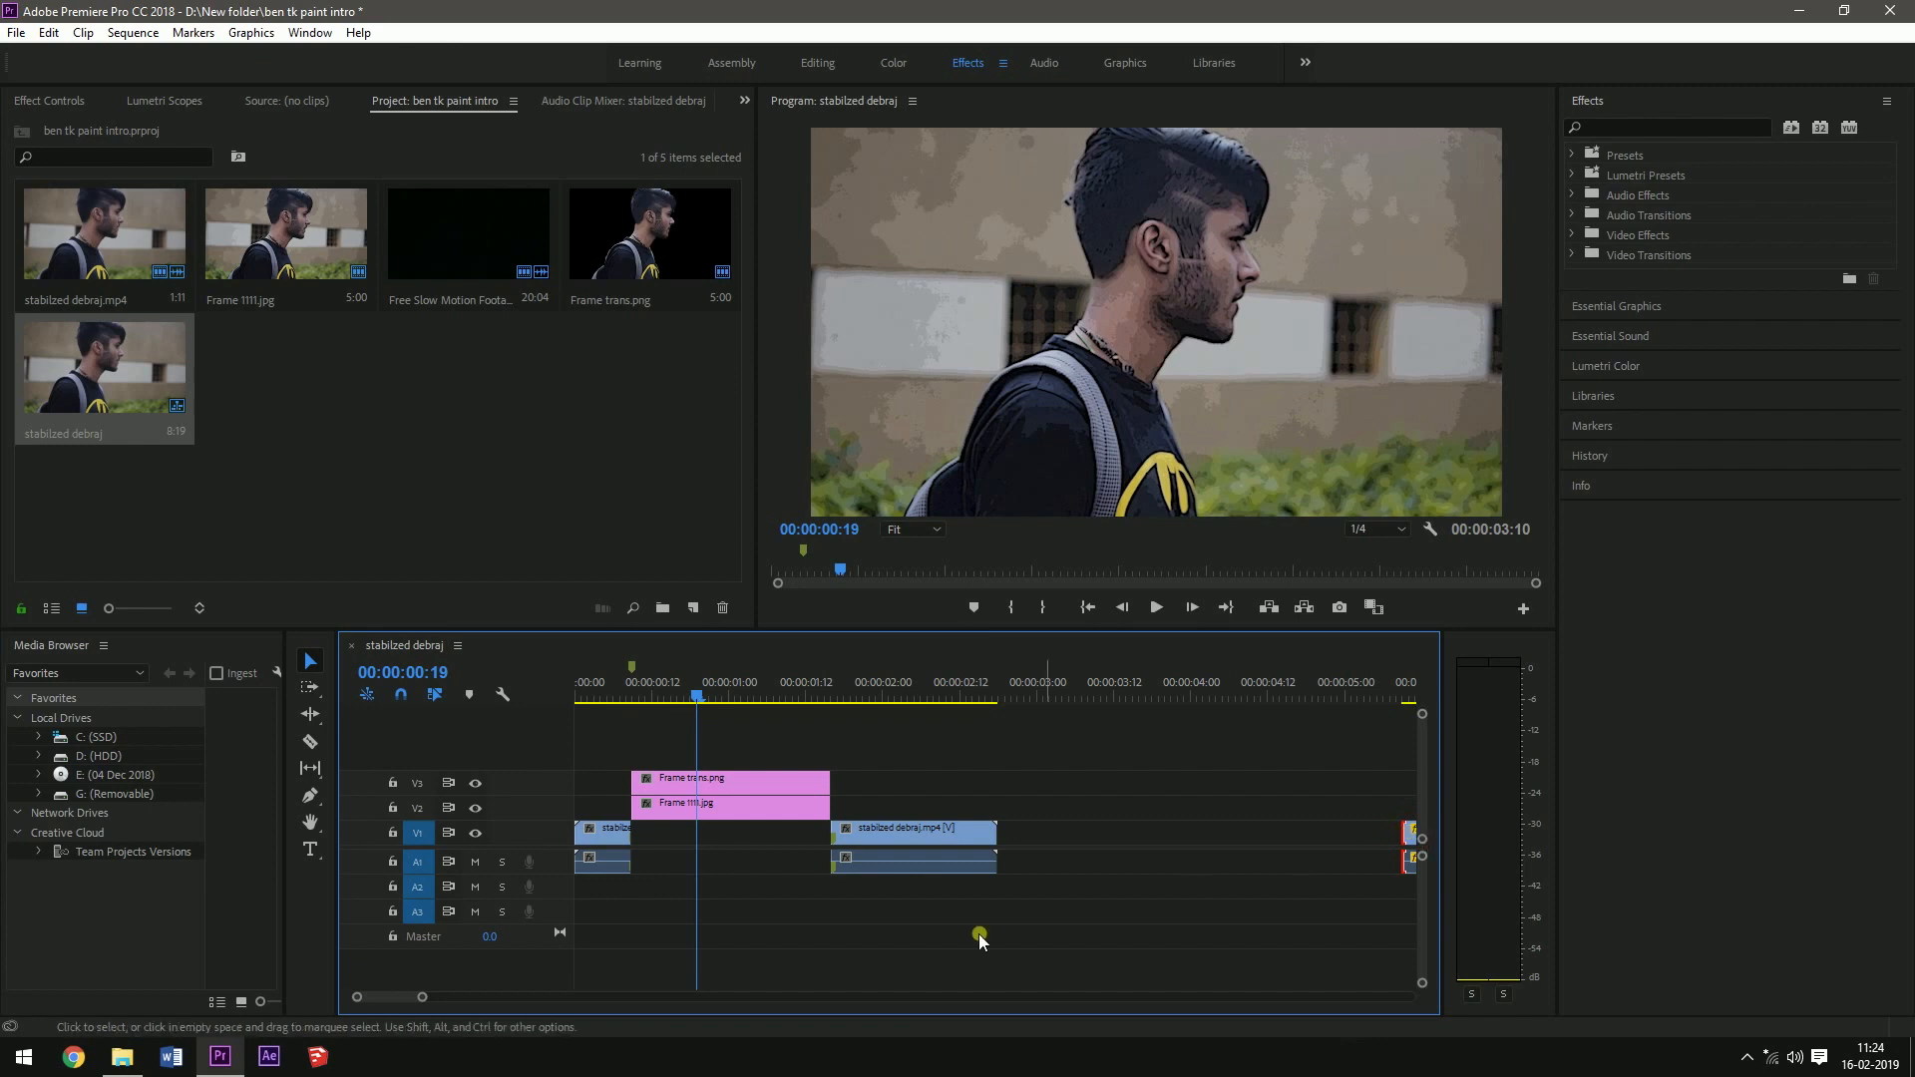
scroll(892, 862, down, 2)
drag(1336, 833, 951, 802)
drag(396, 996, 361, 997)
Play through the freeze-frame section and move Frame trans.png up to V5, keeping its start at 00:00:00:09.
click(622, 688)
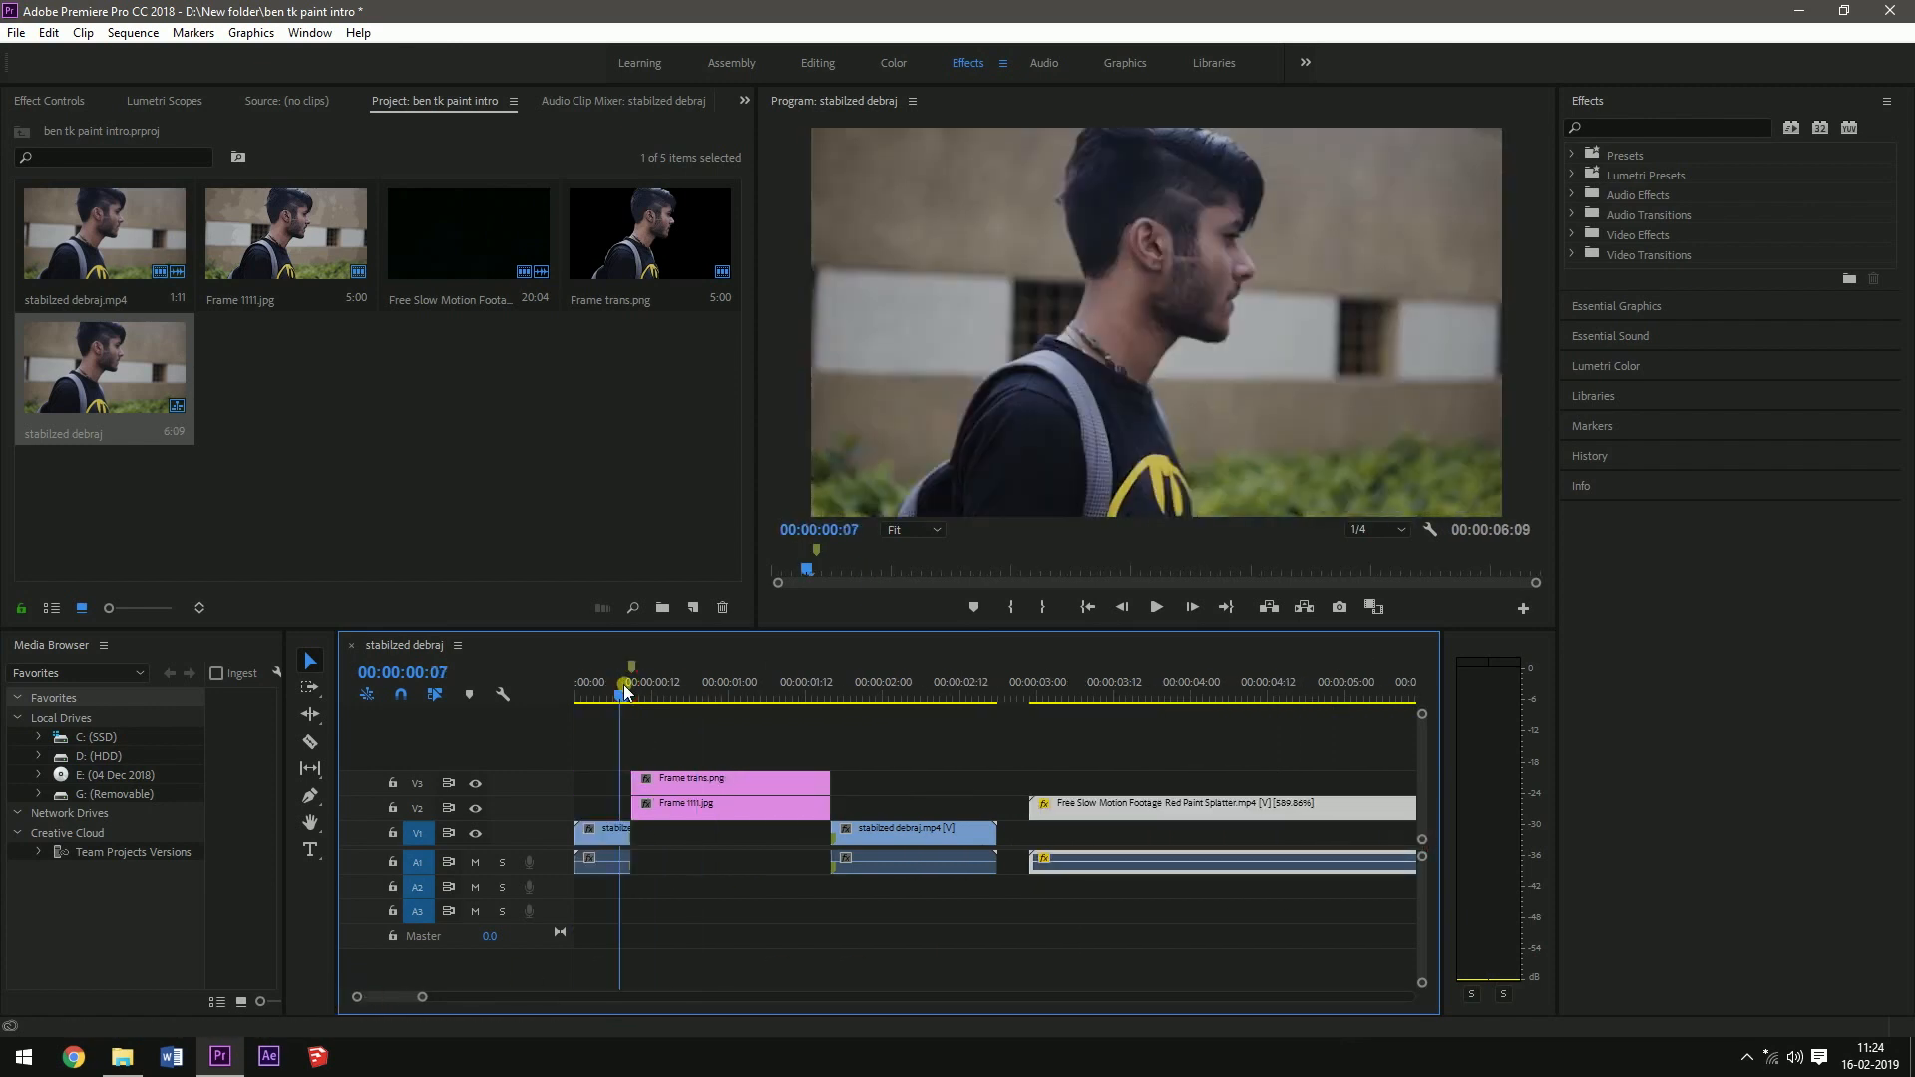
key(space)
click(607, 688)
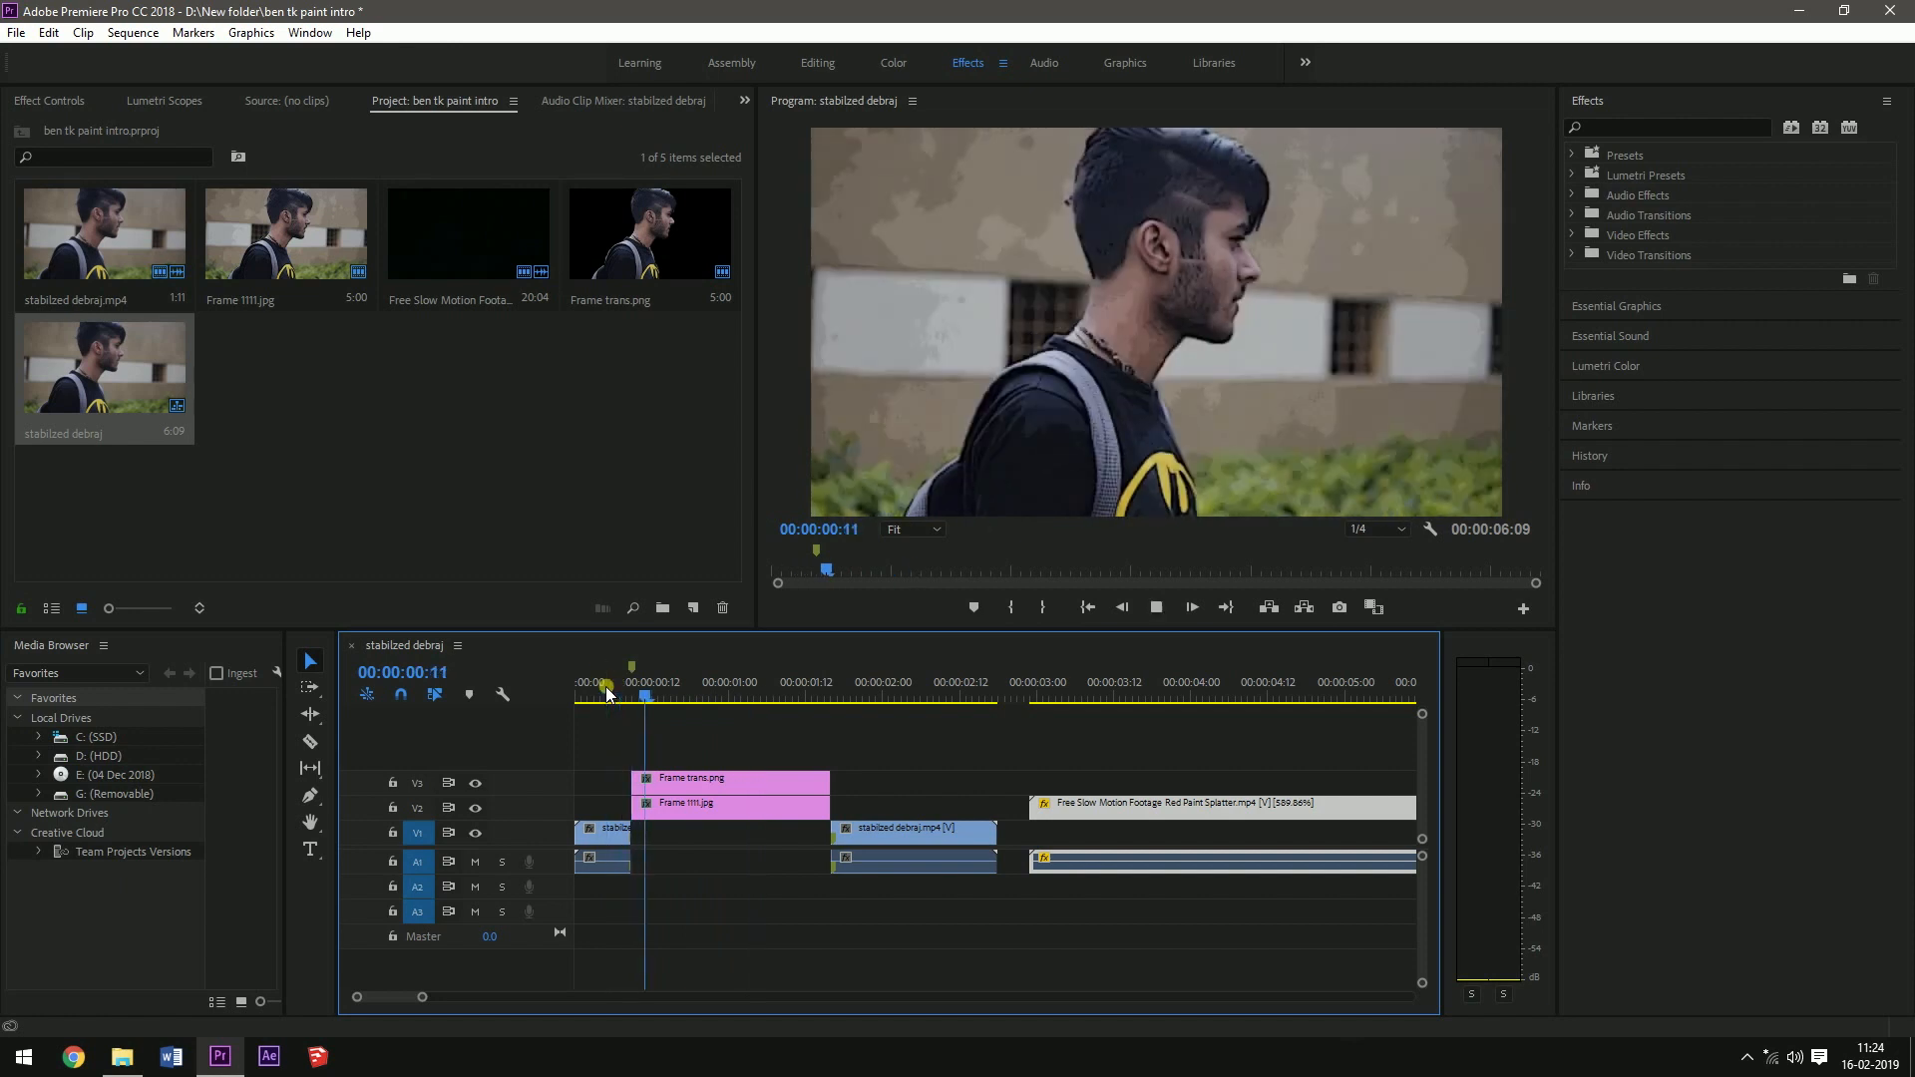
key(space)
double_click(698, 781)
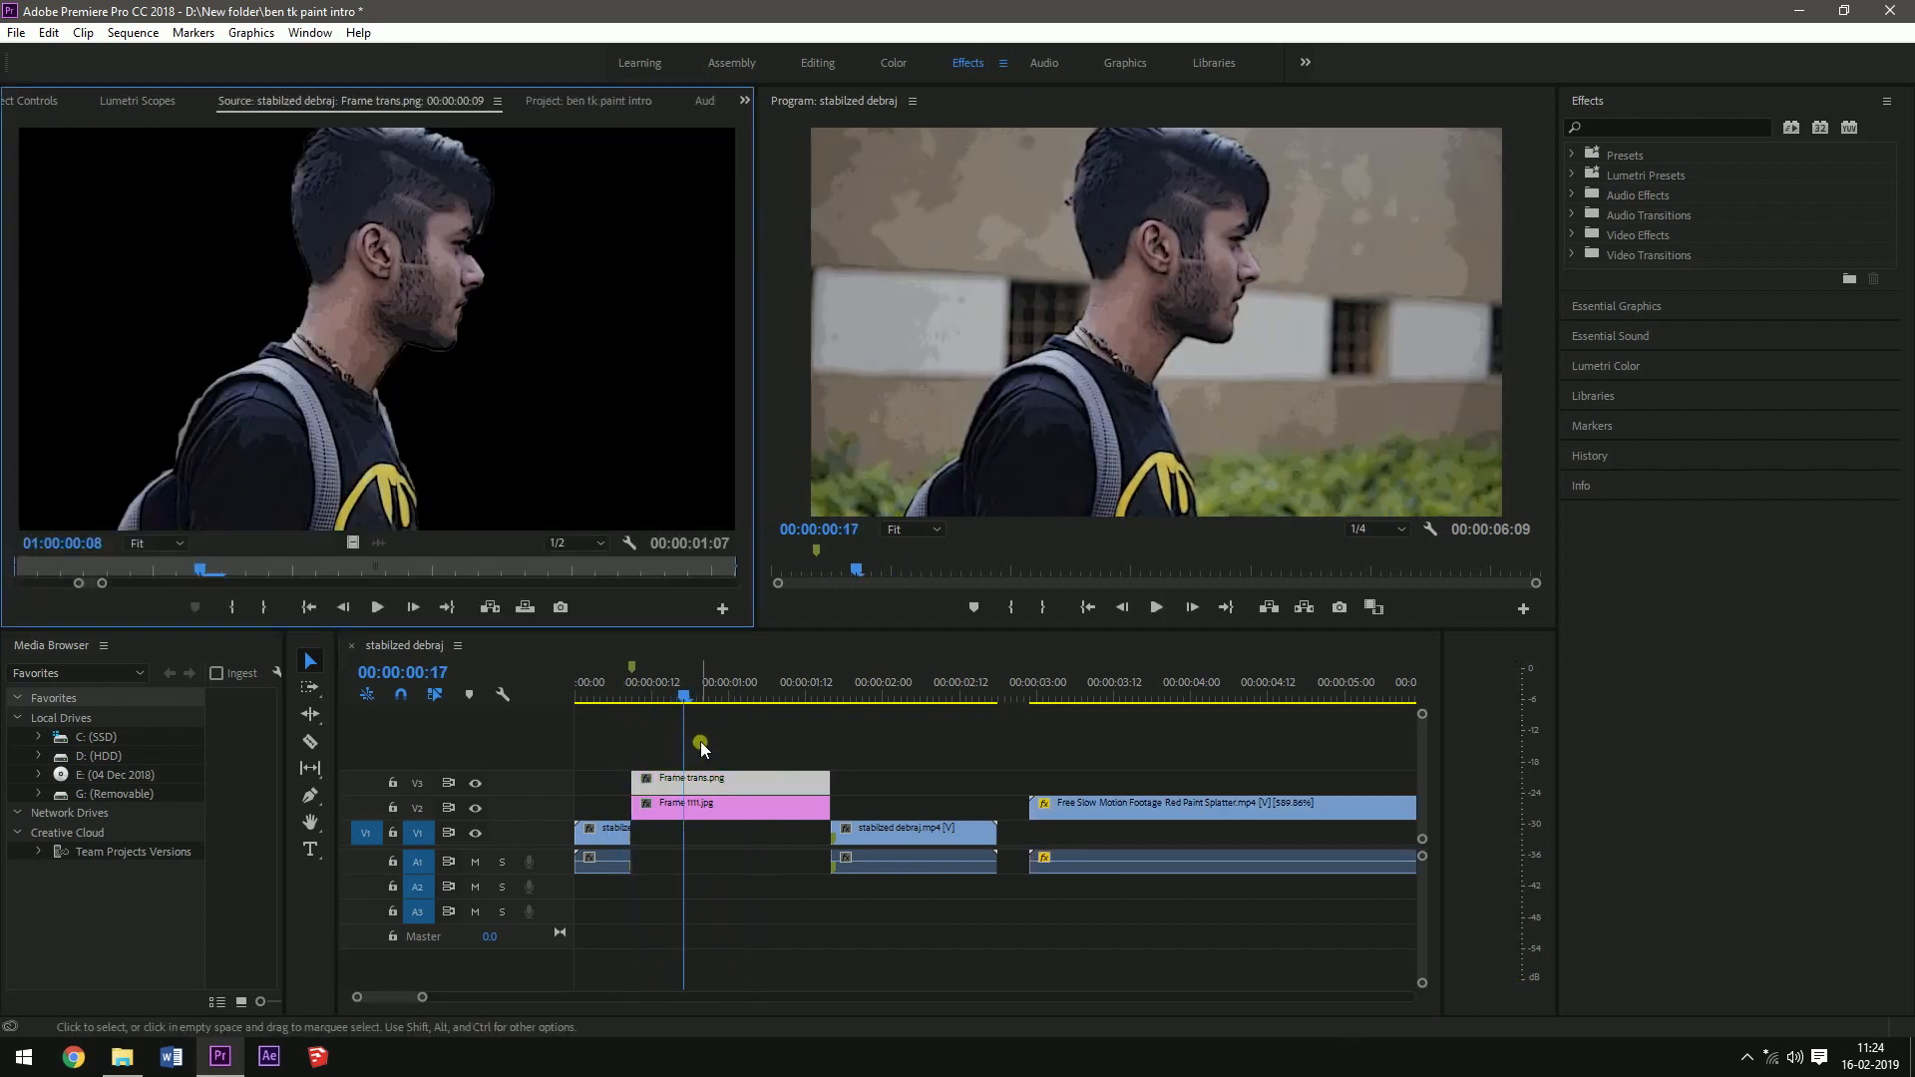
drag(704, 779, 632, 693)
key(space)
key(space)
Keyframe Frame trans.png's Scale from 100 at 00:00:00:09 to 113 at 00:00:01:13 and play the animation back.
click(34, 101)
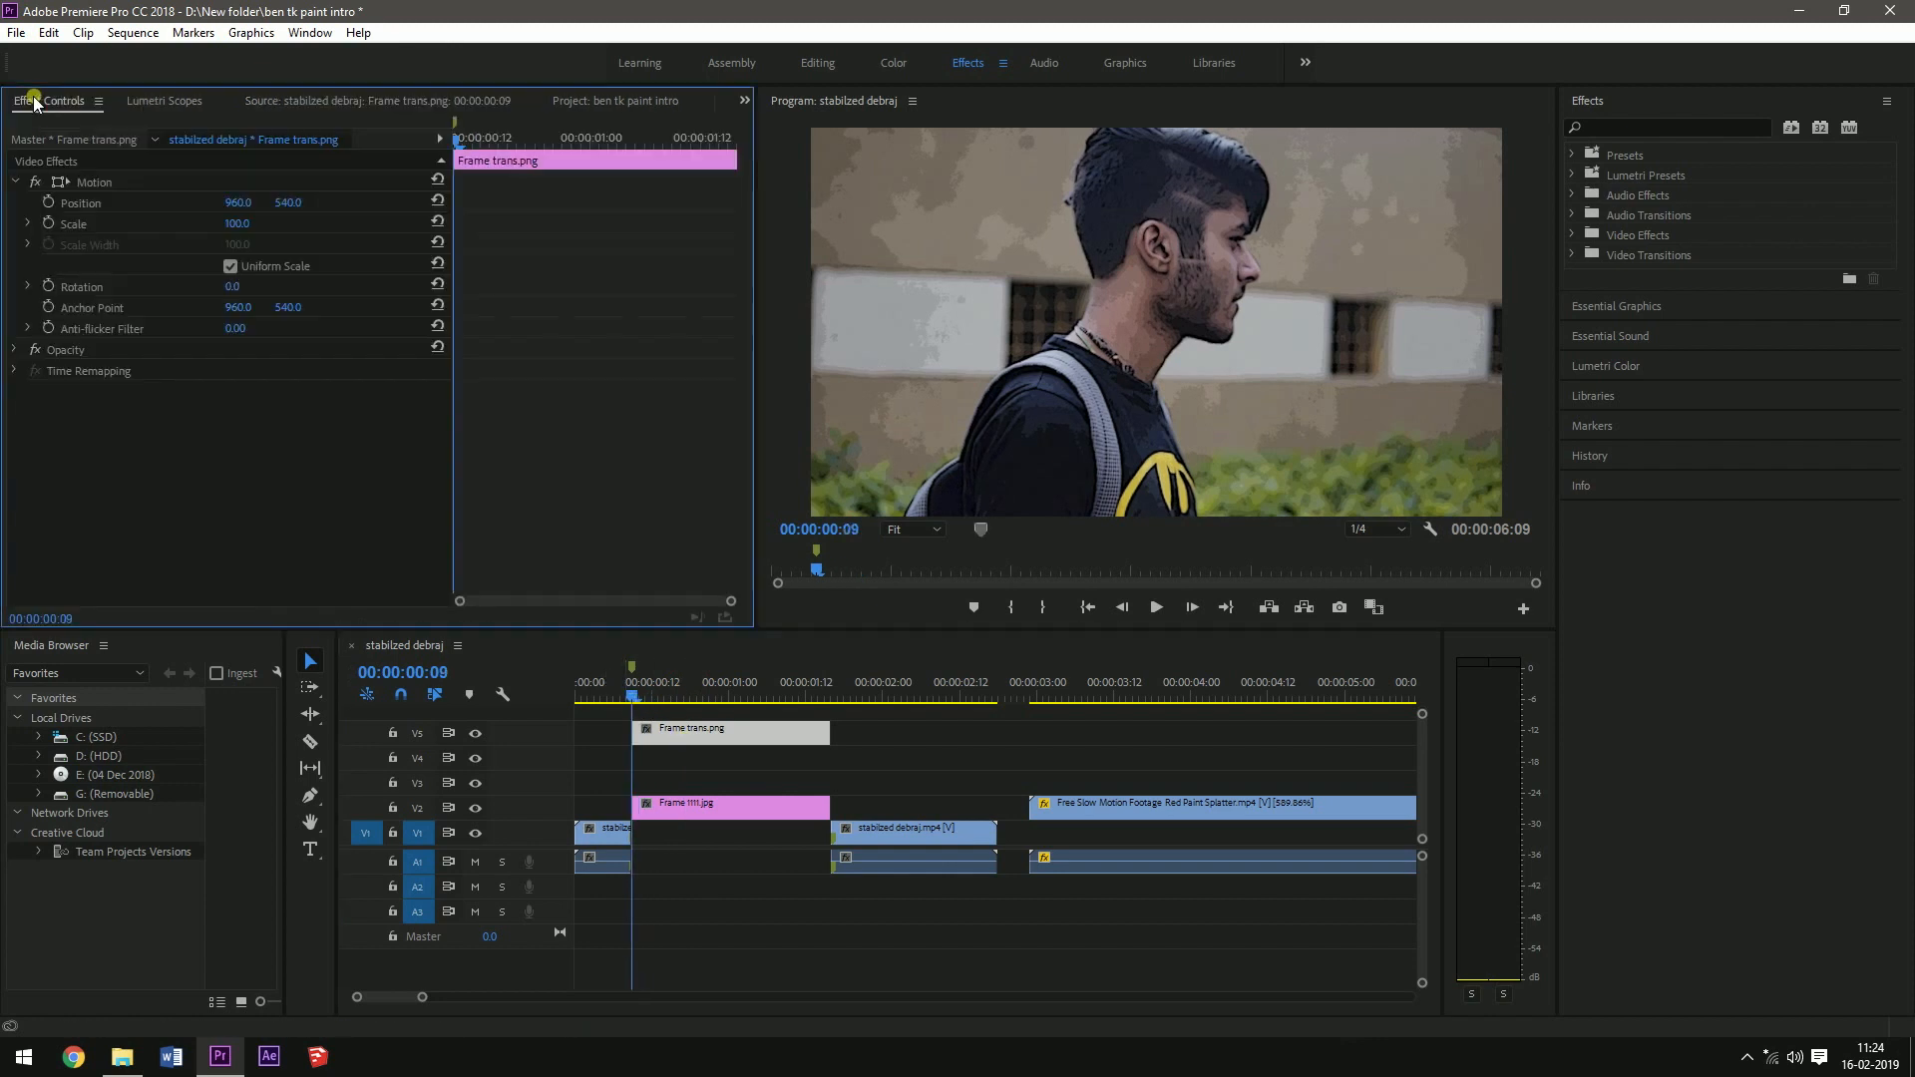
click(43, 223)
click(816, 690)
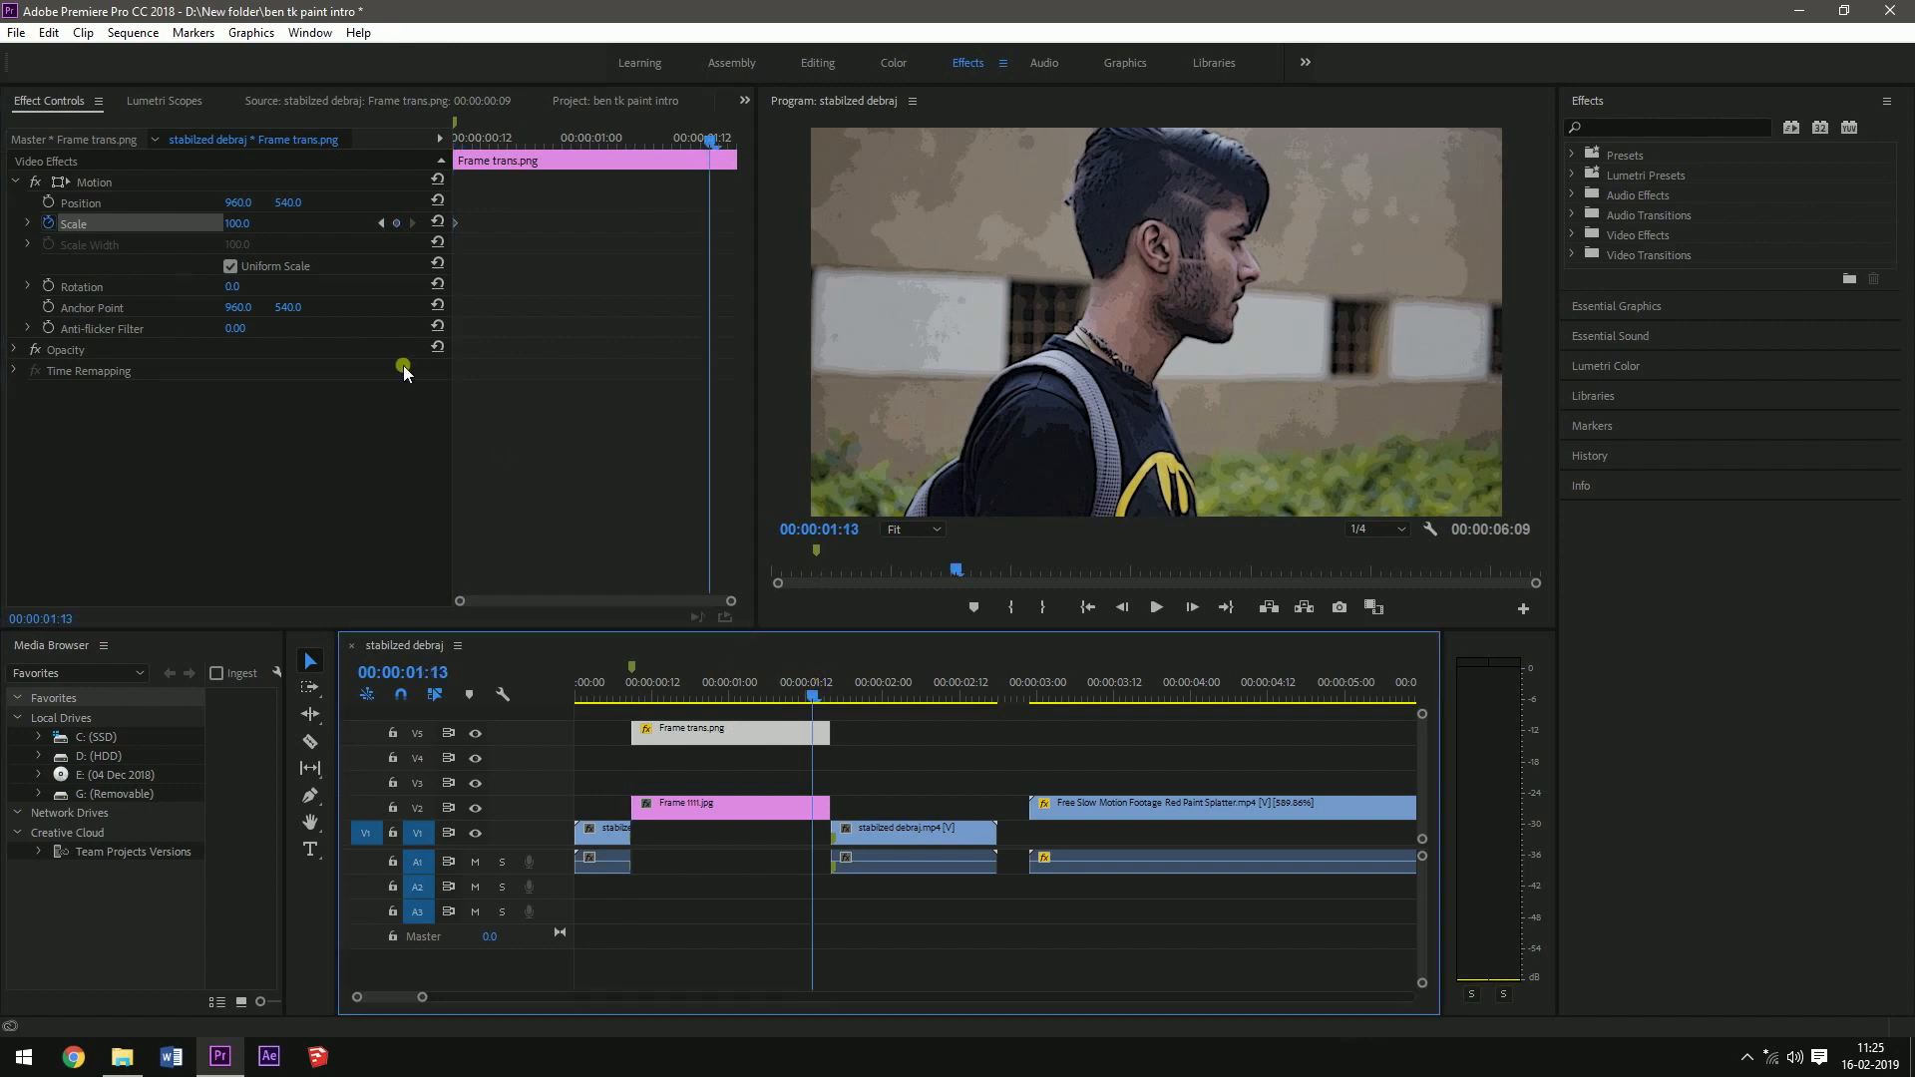
click(240, 223)
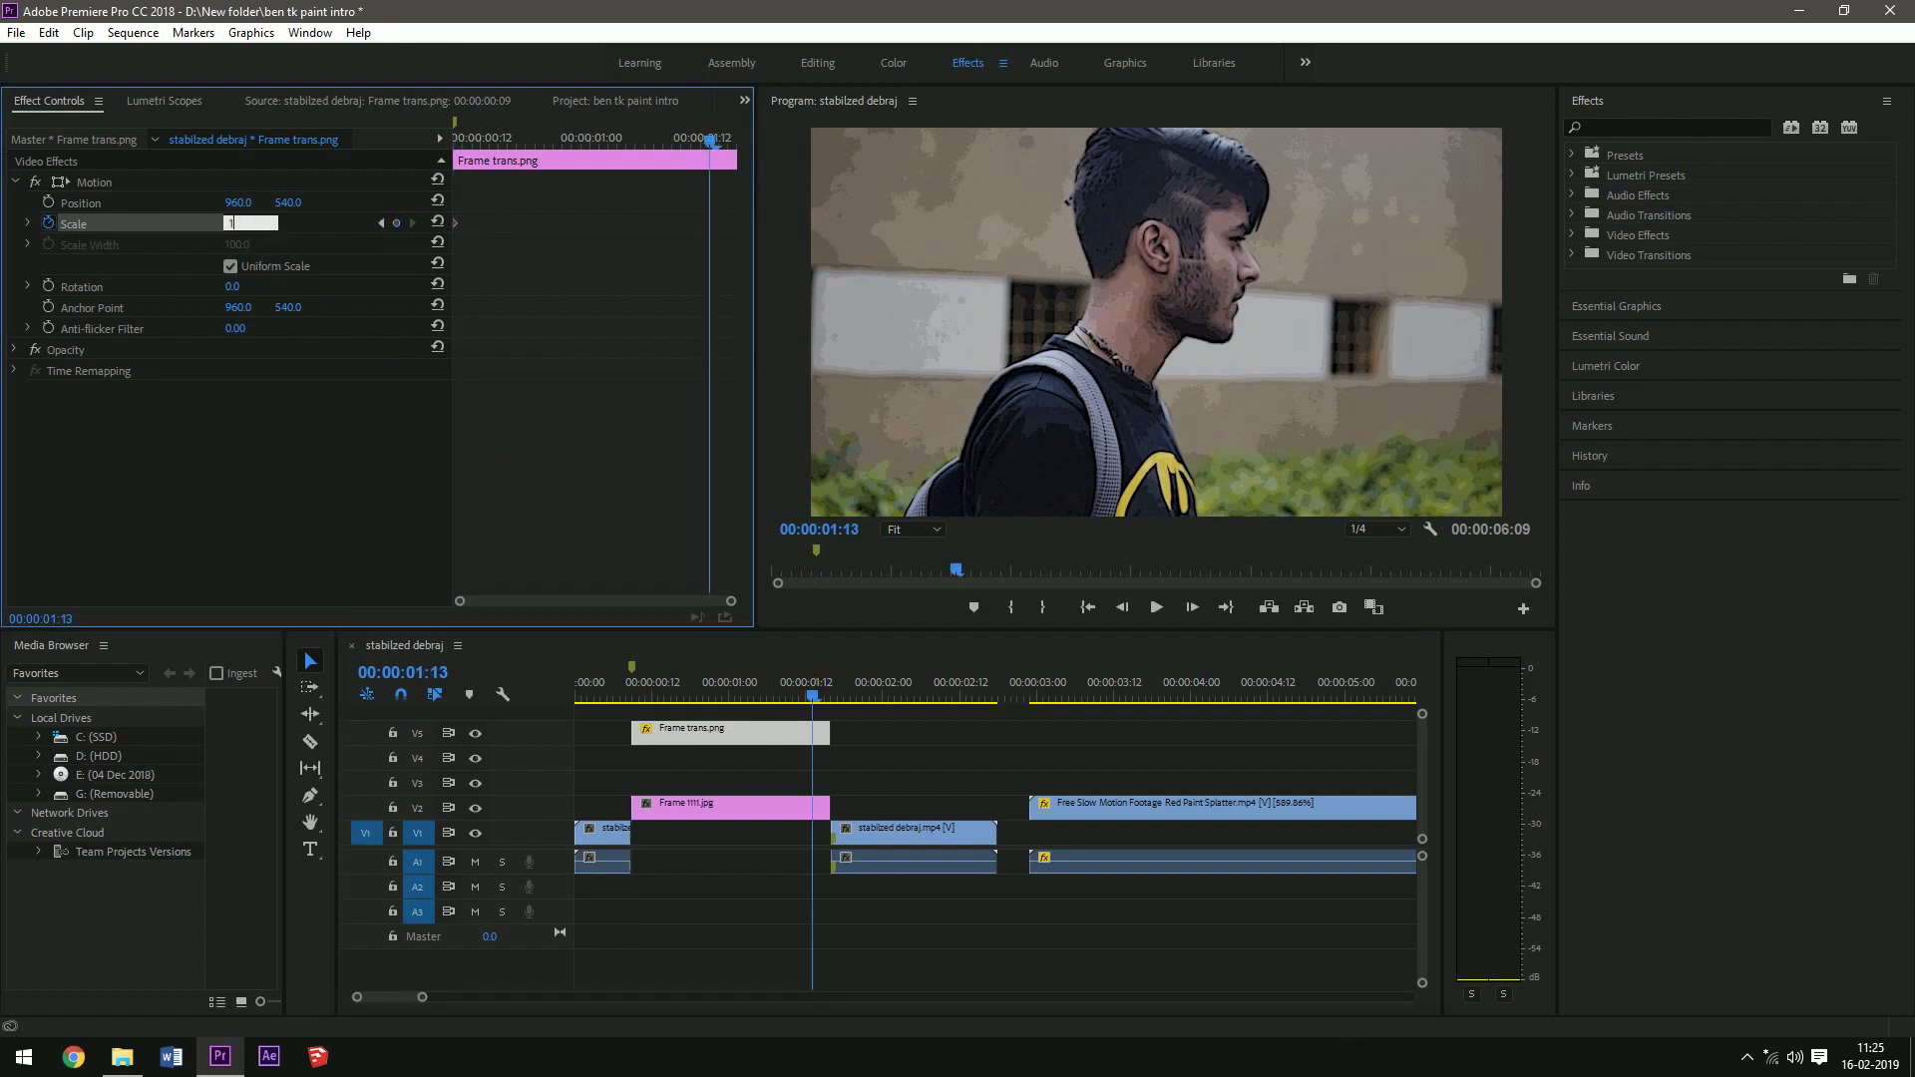
key(Return)
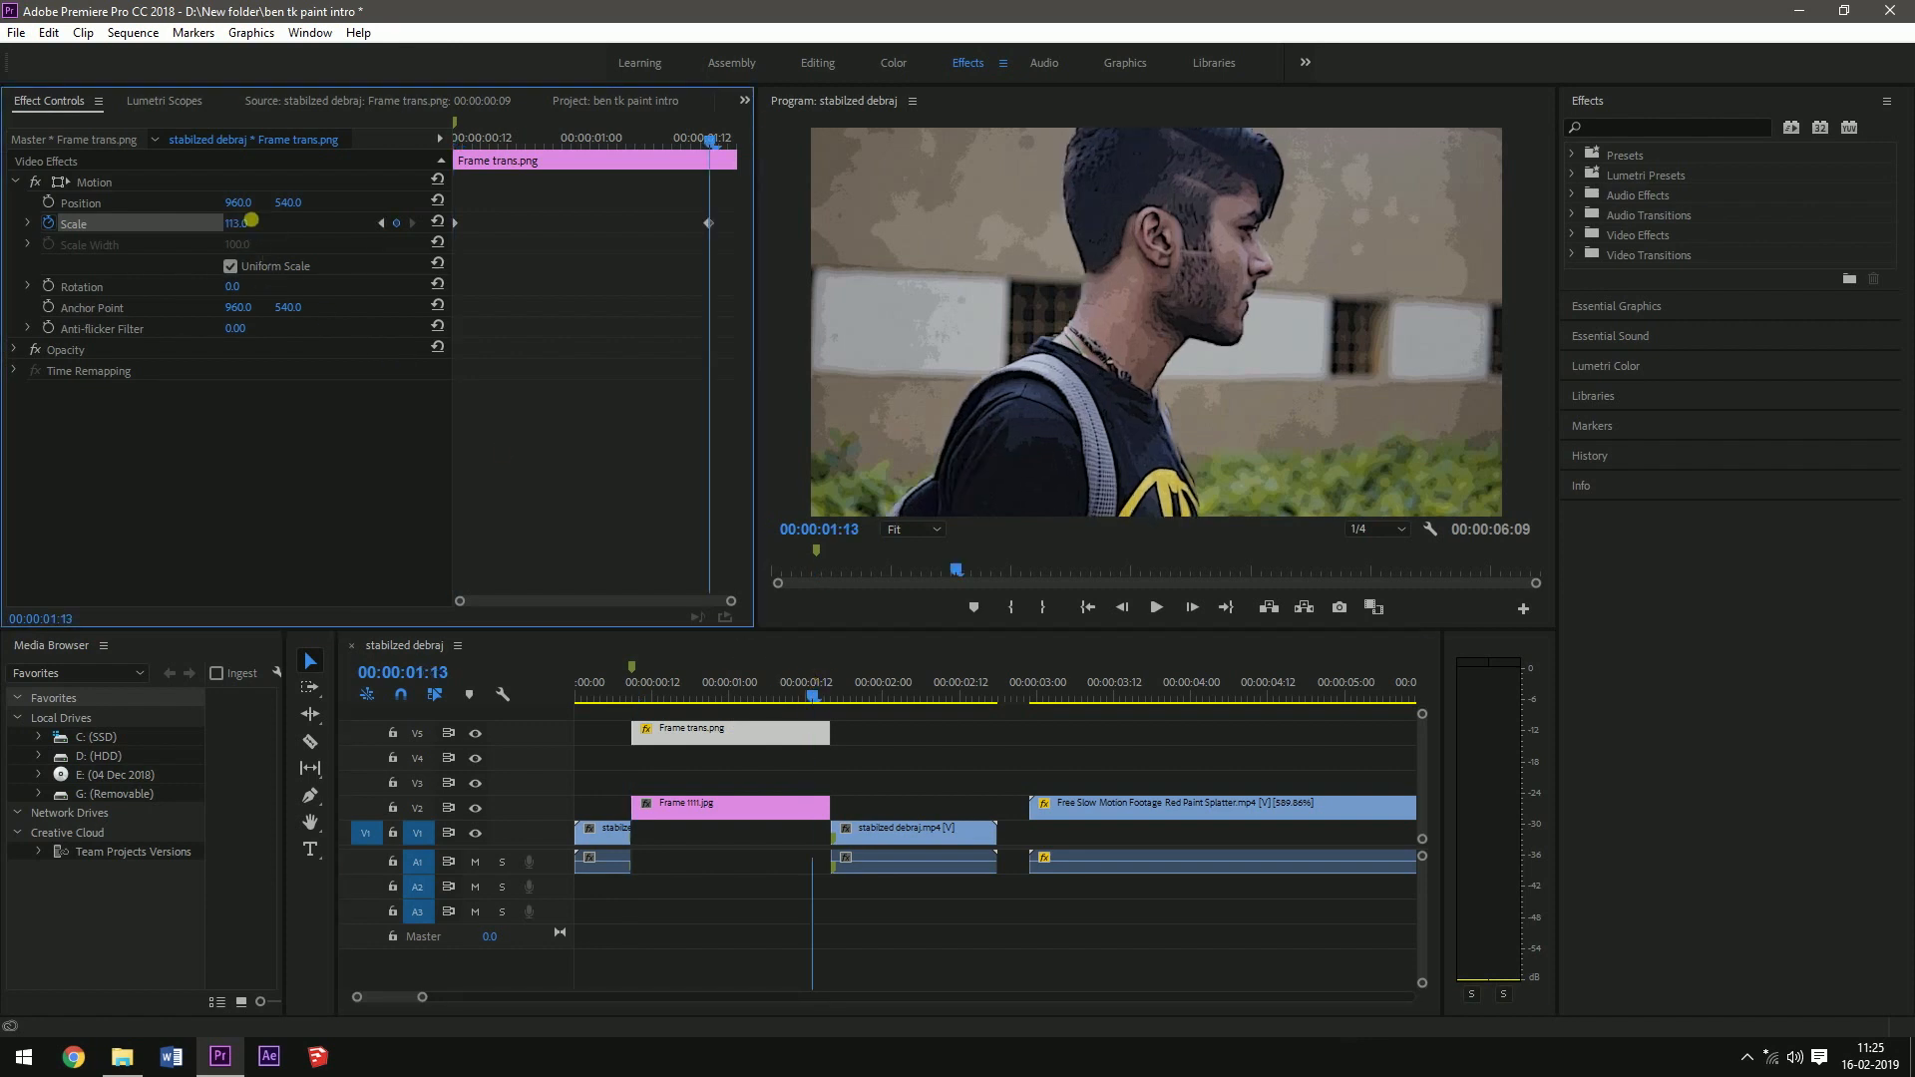
click(611, 688)
key(space)
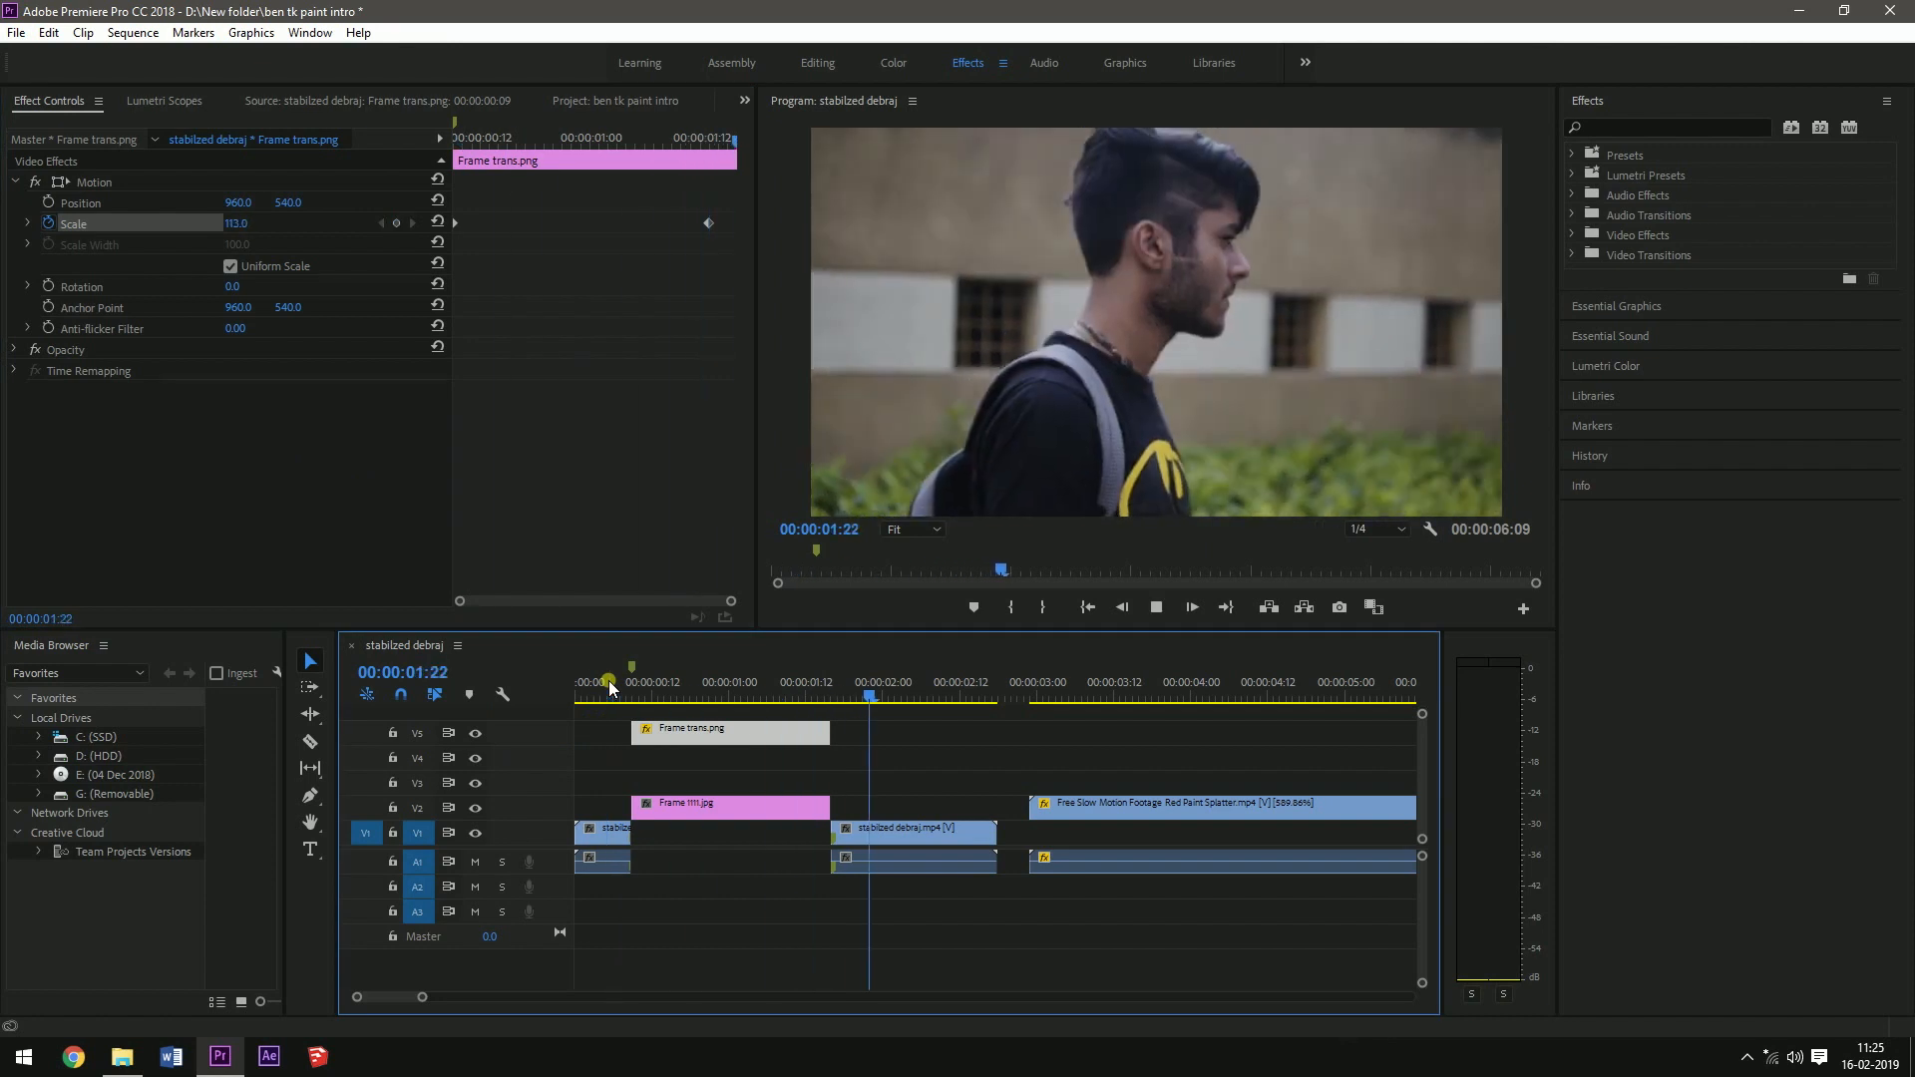
key(space)
Delete the second part of the stabilized video from V1 and extend both stills to about 00:00:02:17.
click(876, 688)
click(952, 828)
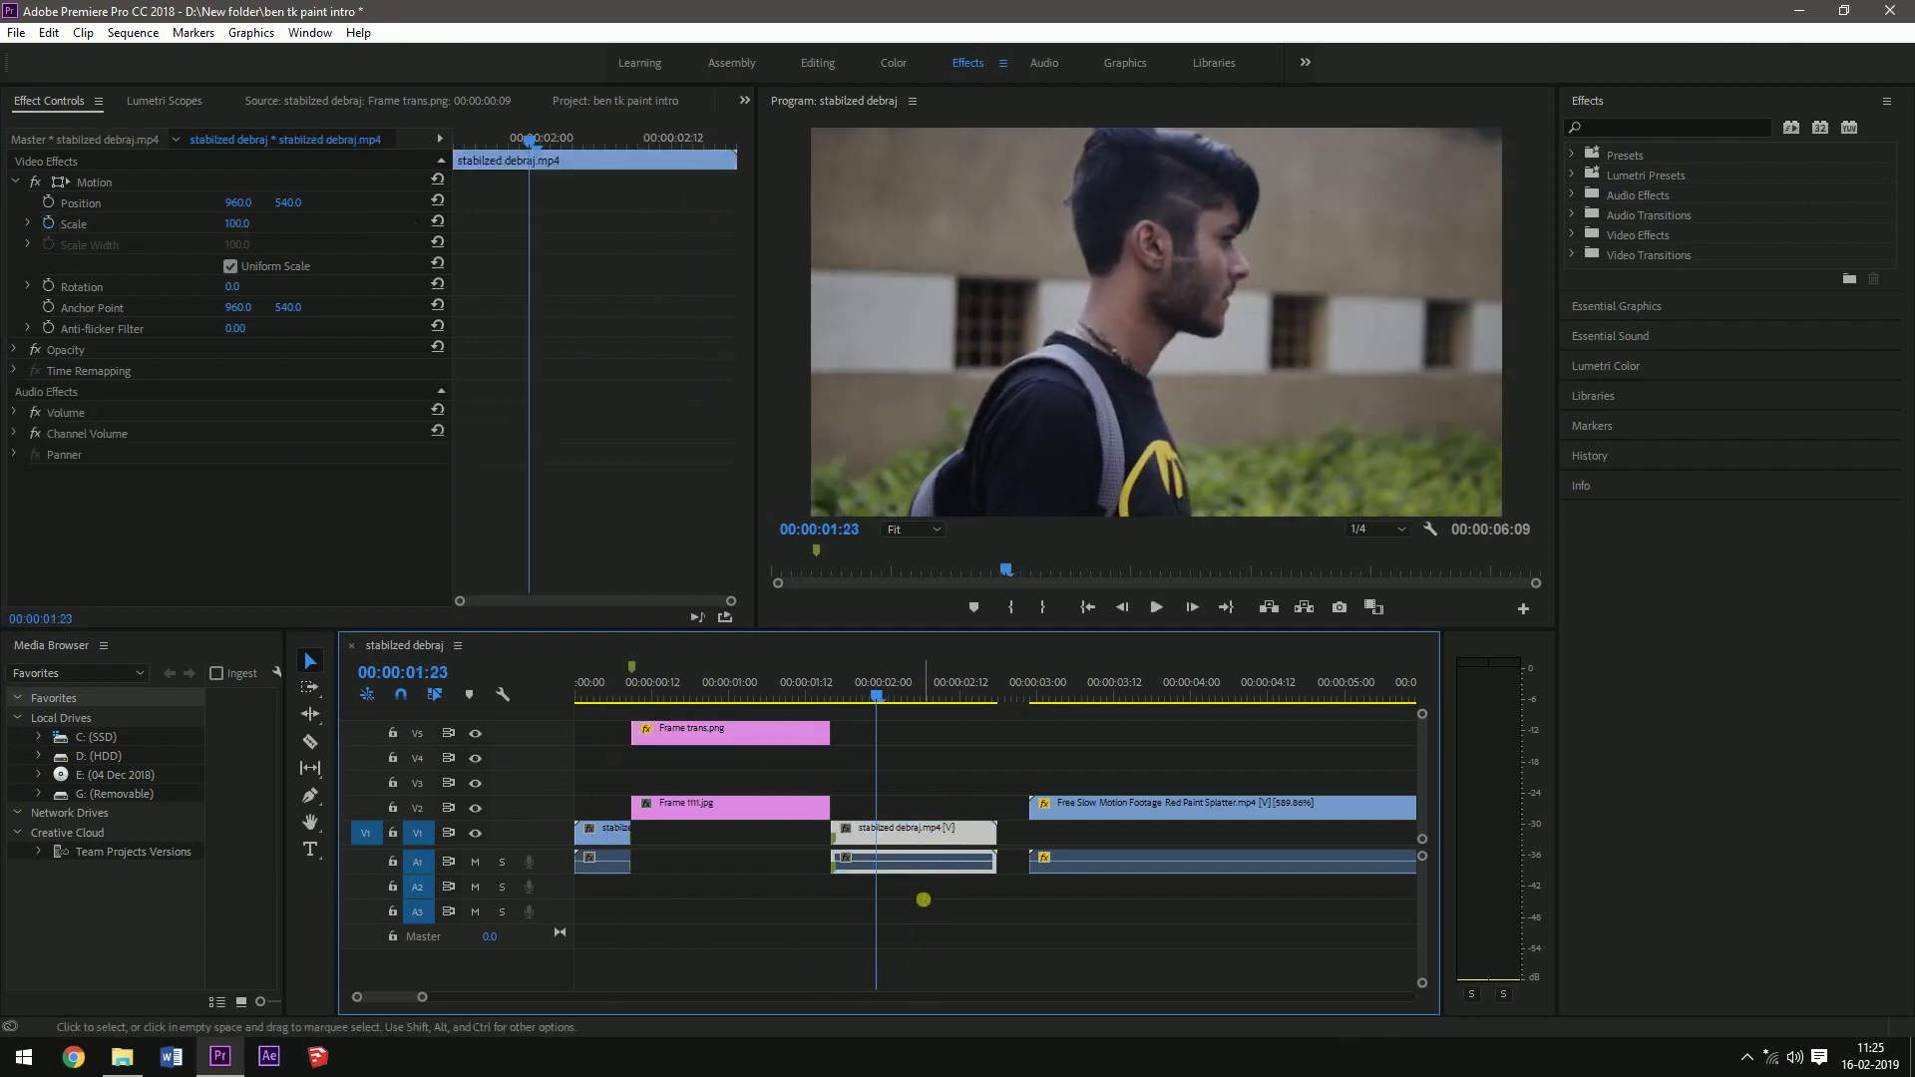
key(Delete)
drag(837, 804, 935, 800)
drag(830, 733, 991, 736)
drag(927, 804, 992, 785)
Move Frame trans.png's ending Scale keyframe close to the end of the extended clip and play the slower zoom back.
click(881, 731)
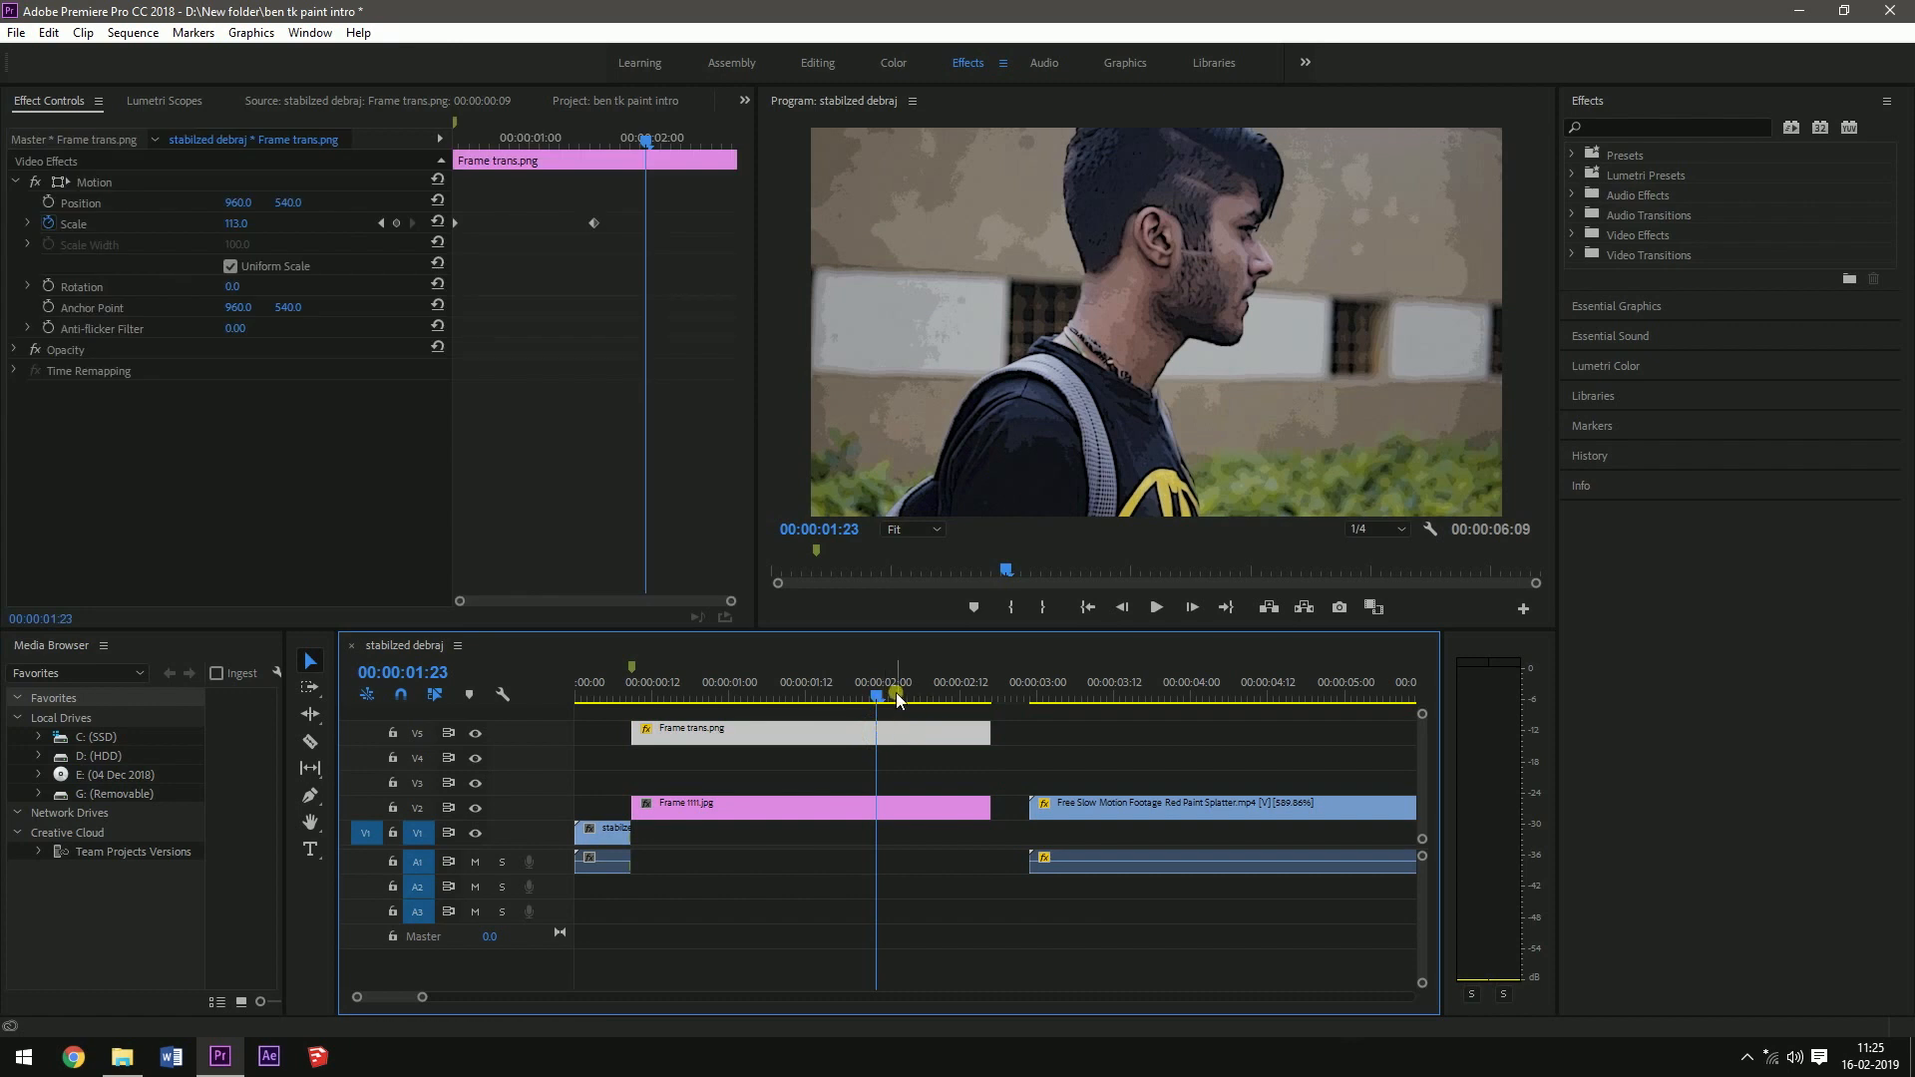
drag(875, 693, 953, 686)
drag(593, 222, 711, 211)
click(628, 682)
key(space)
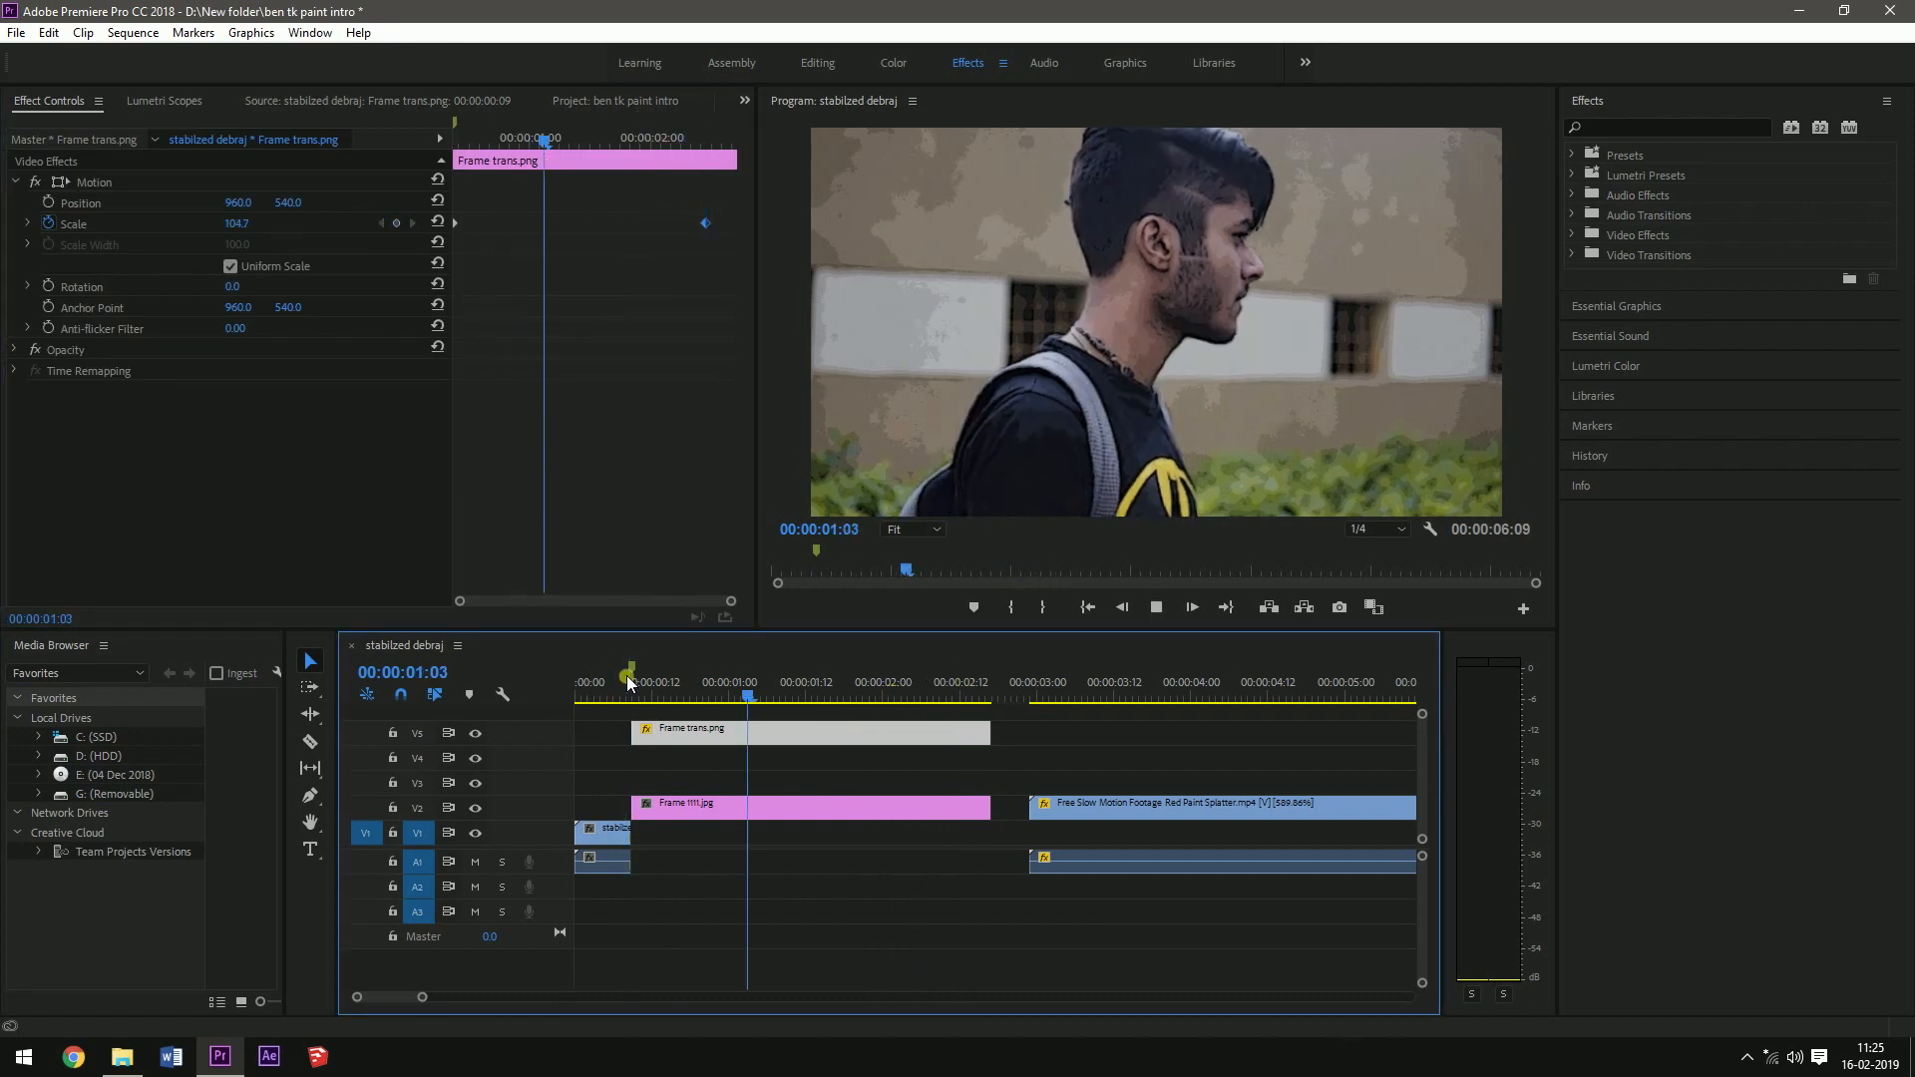
key(space)
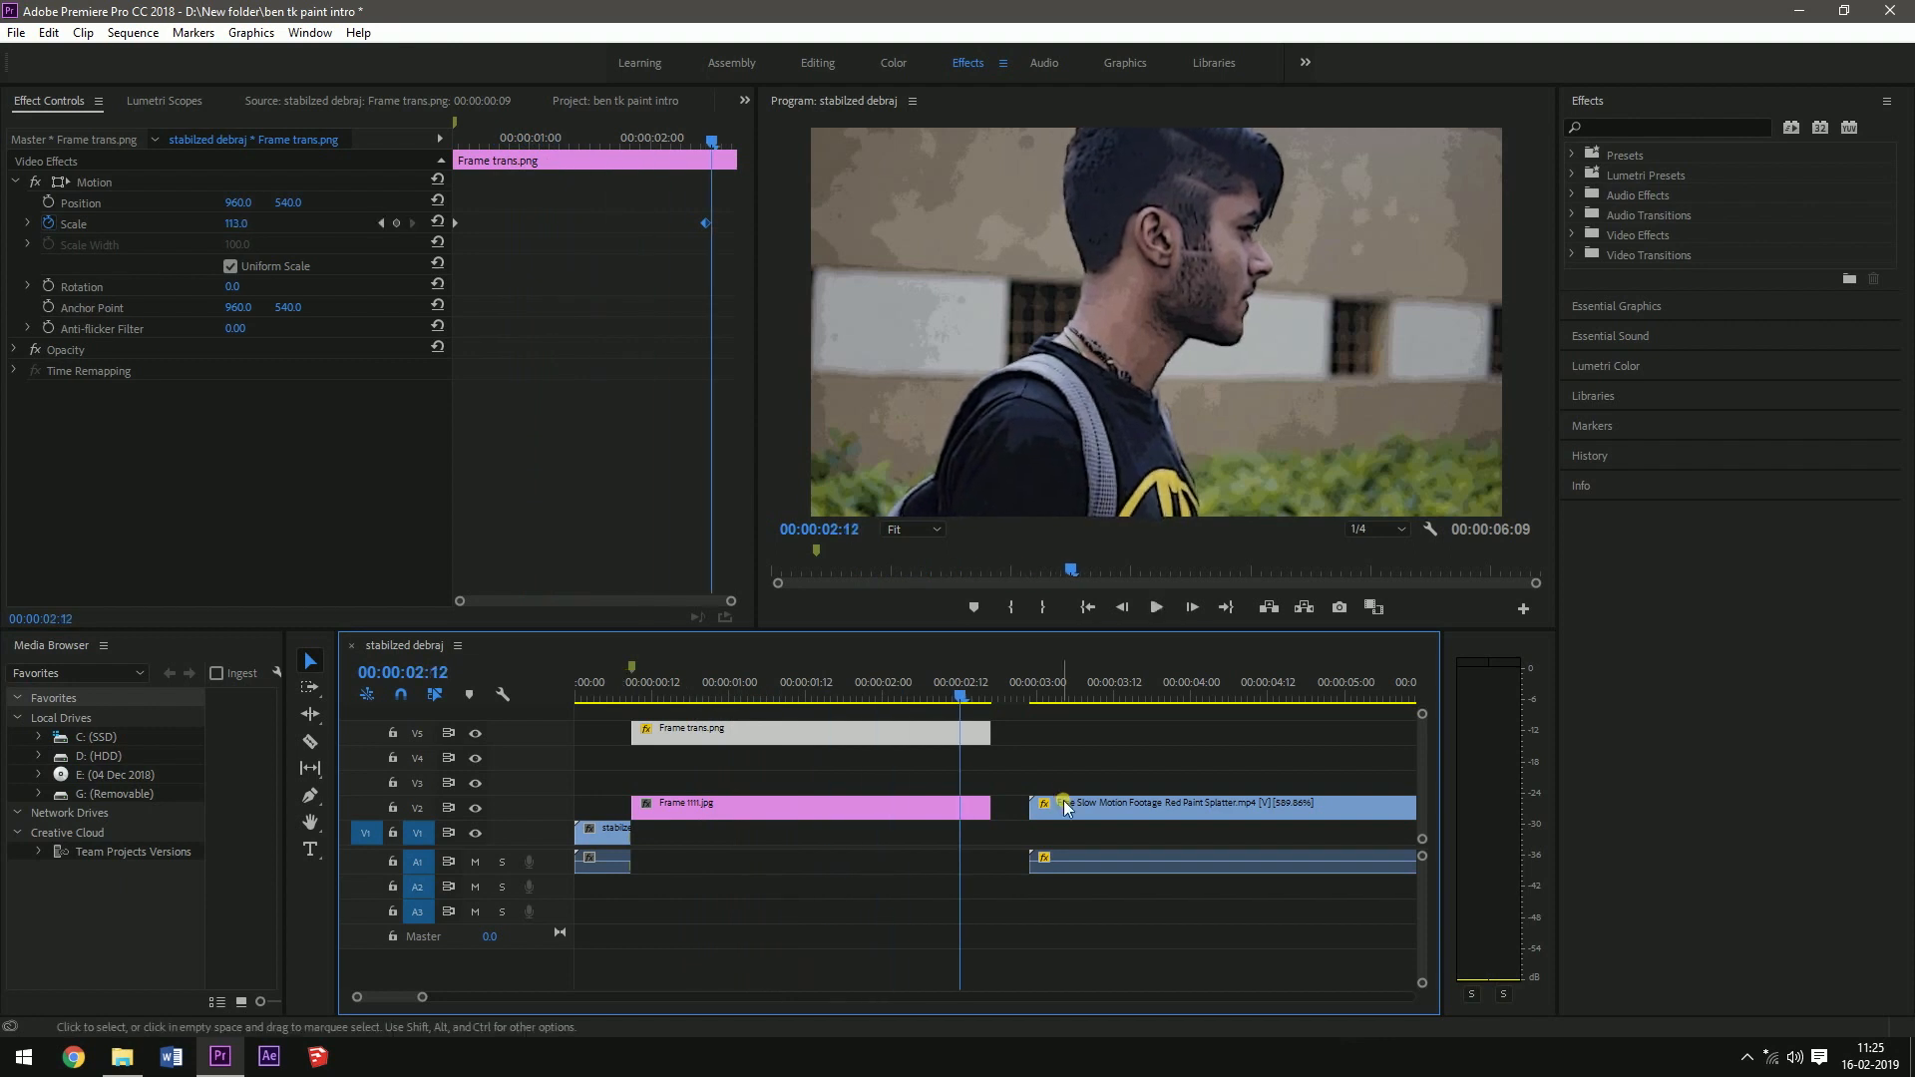
Place the red paint splatter clip on V3 starting at 00:00:00:09 and trim its end to match the stills.
mouse_move(1083, 800)
mouse_down()
mouse_move(924, 753)
mouse_move(684, 783)
mouse_up()
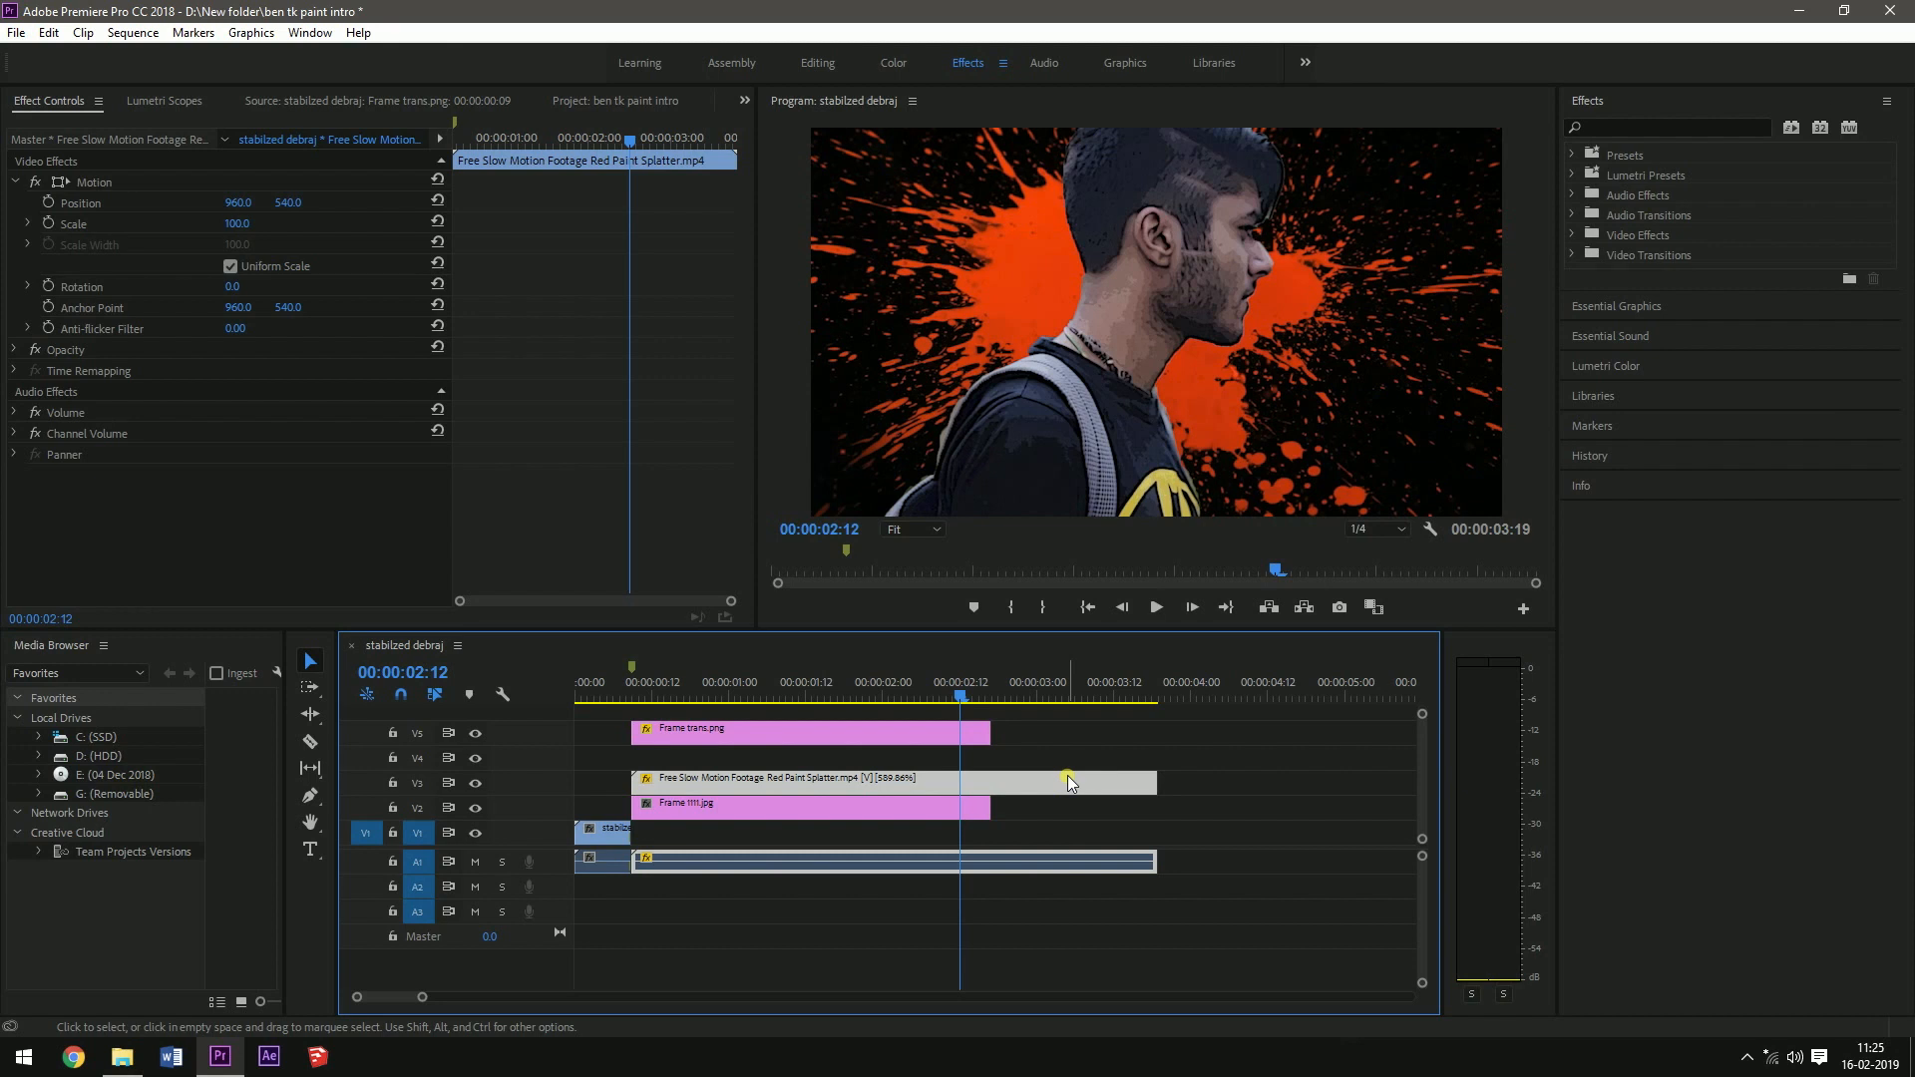
key(space)
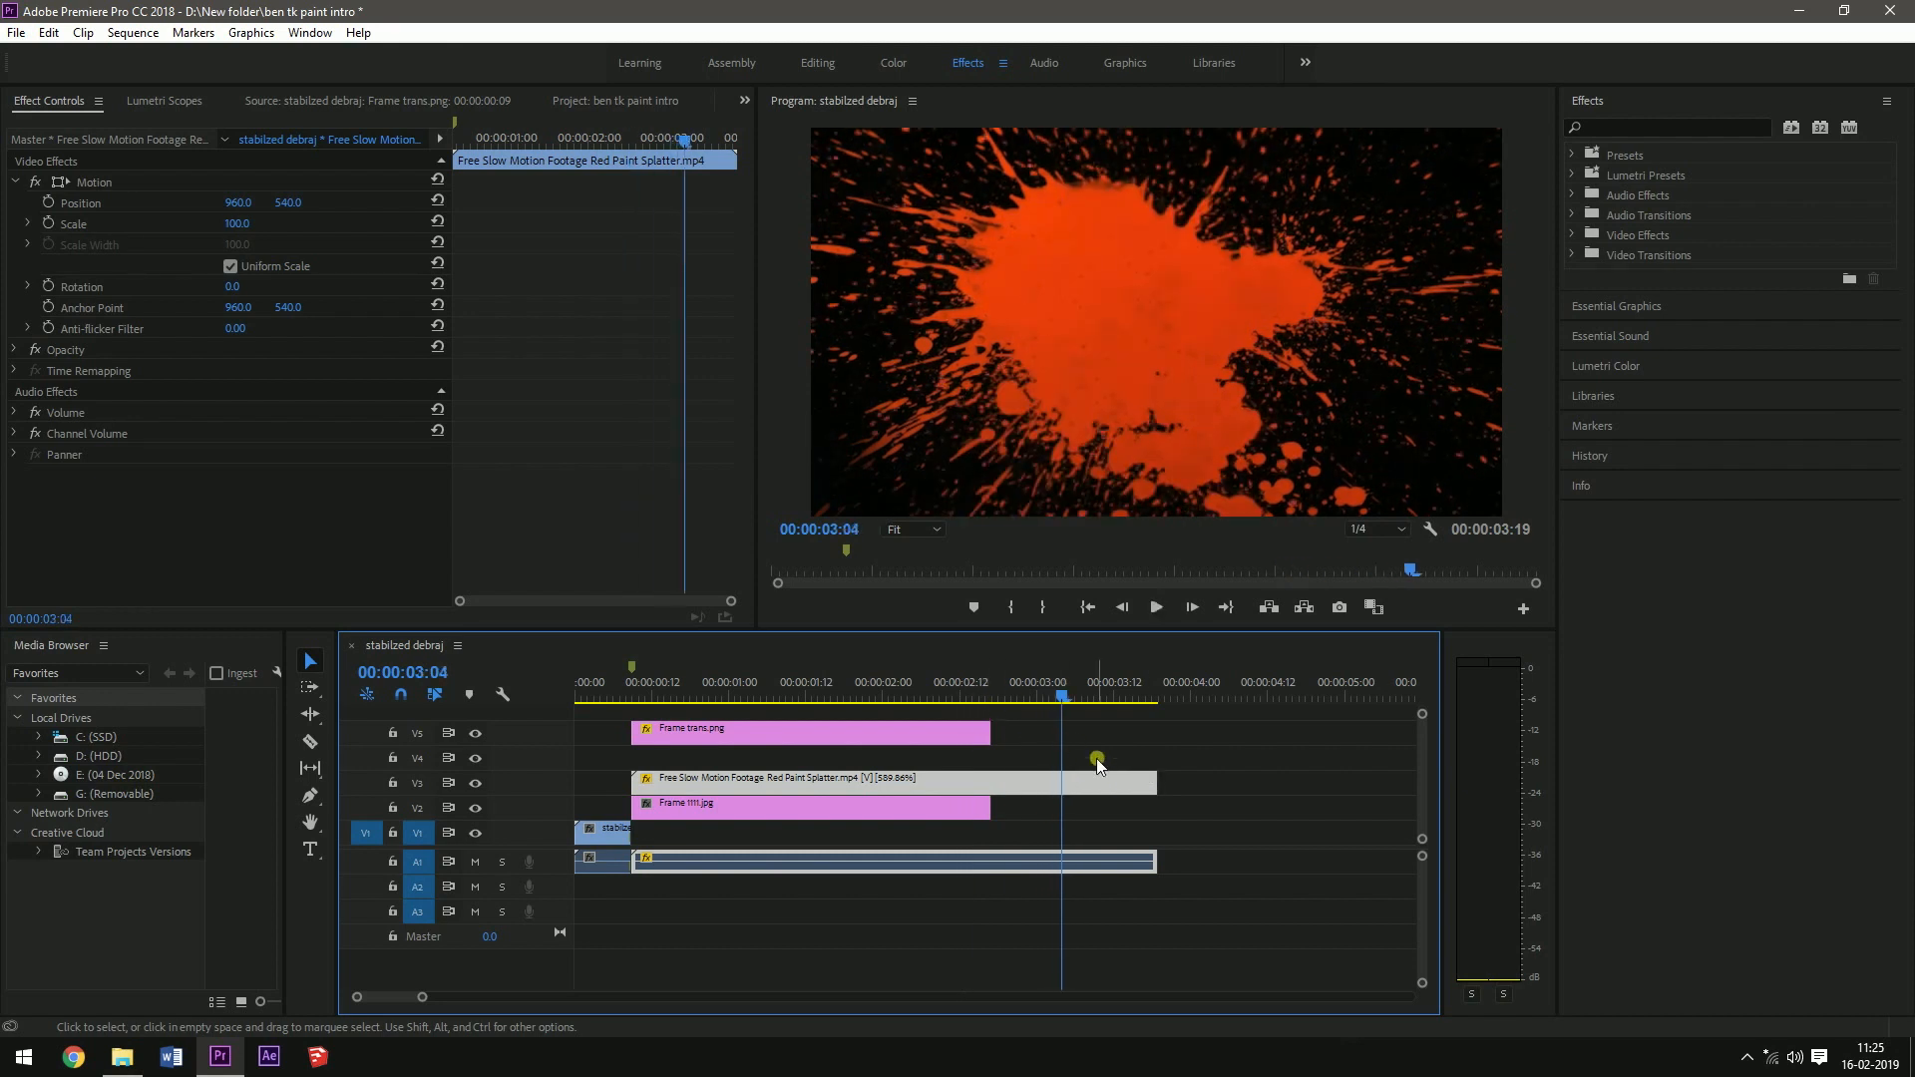
drag(1156, 783, 990, 782)
drag(750, 682, 831, 682)
click(985, 267)
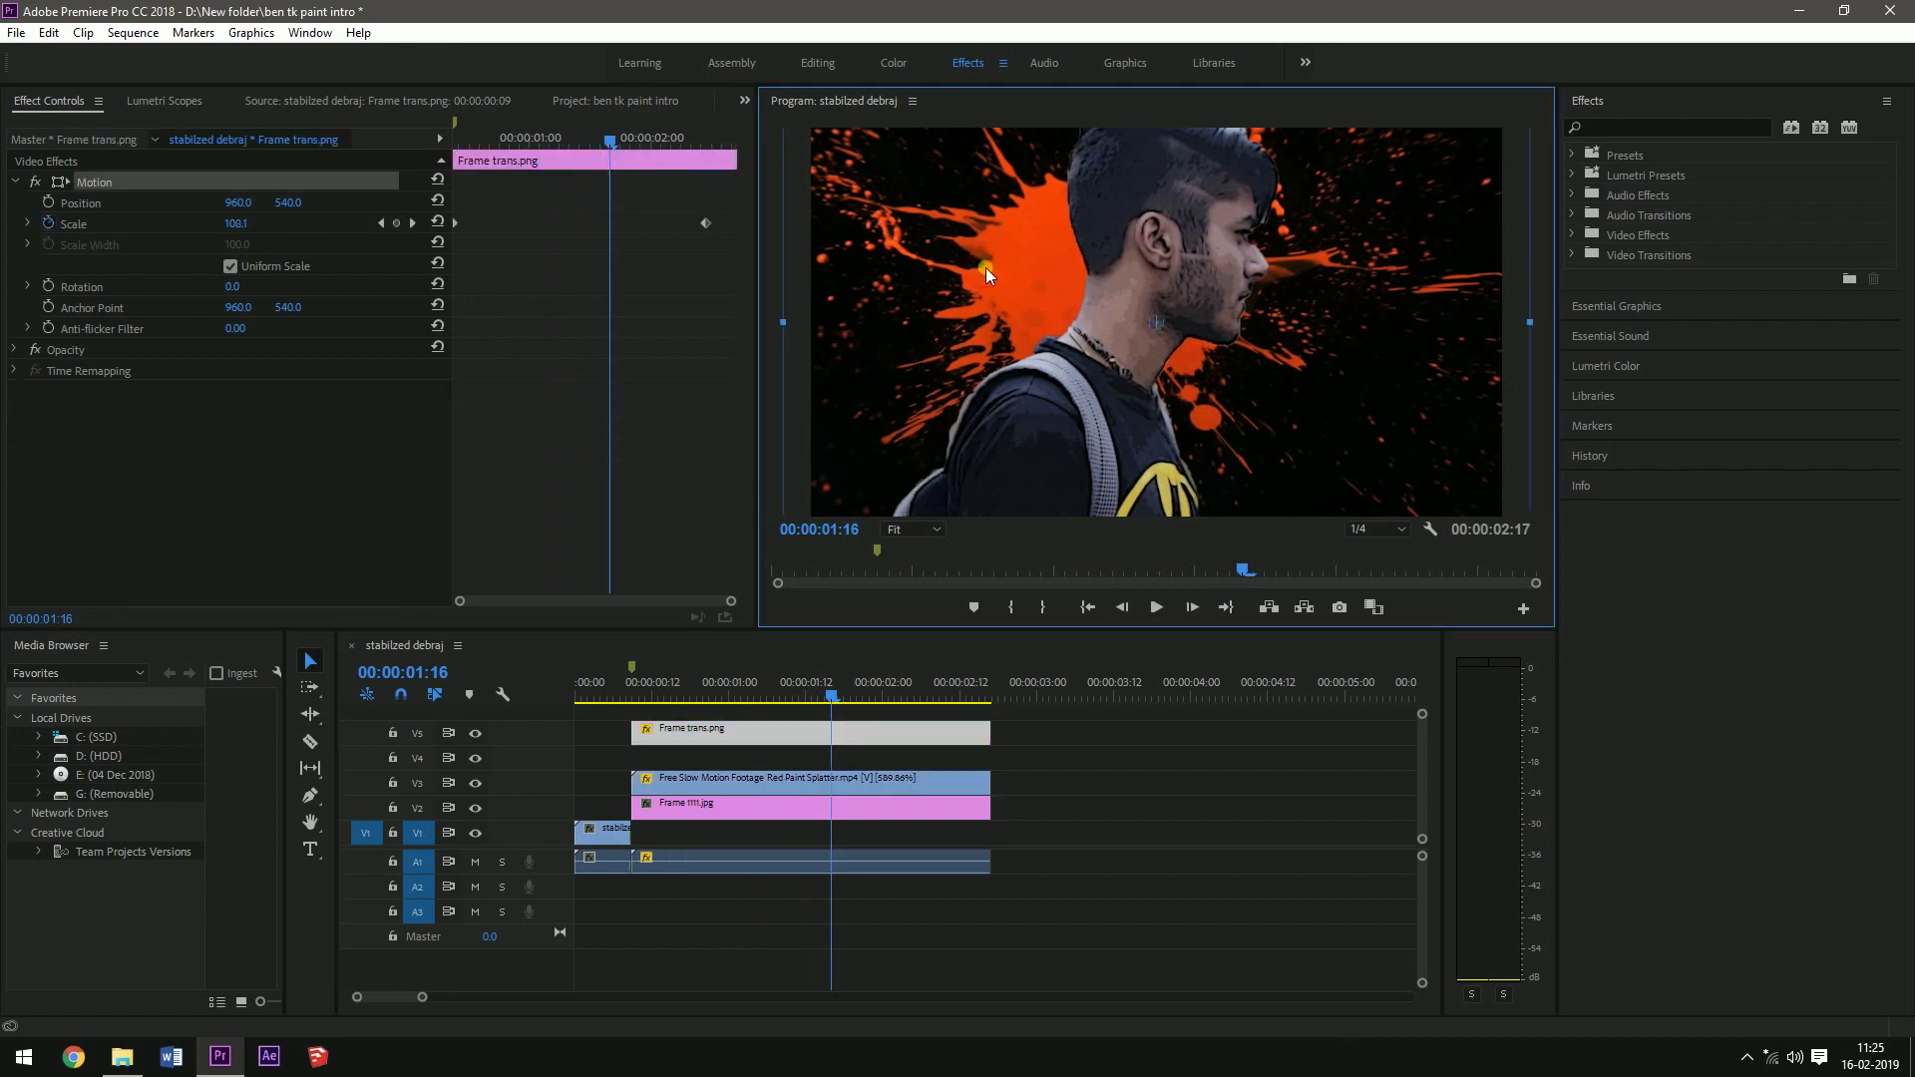
drag(996, 267, 1173, 282)
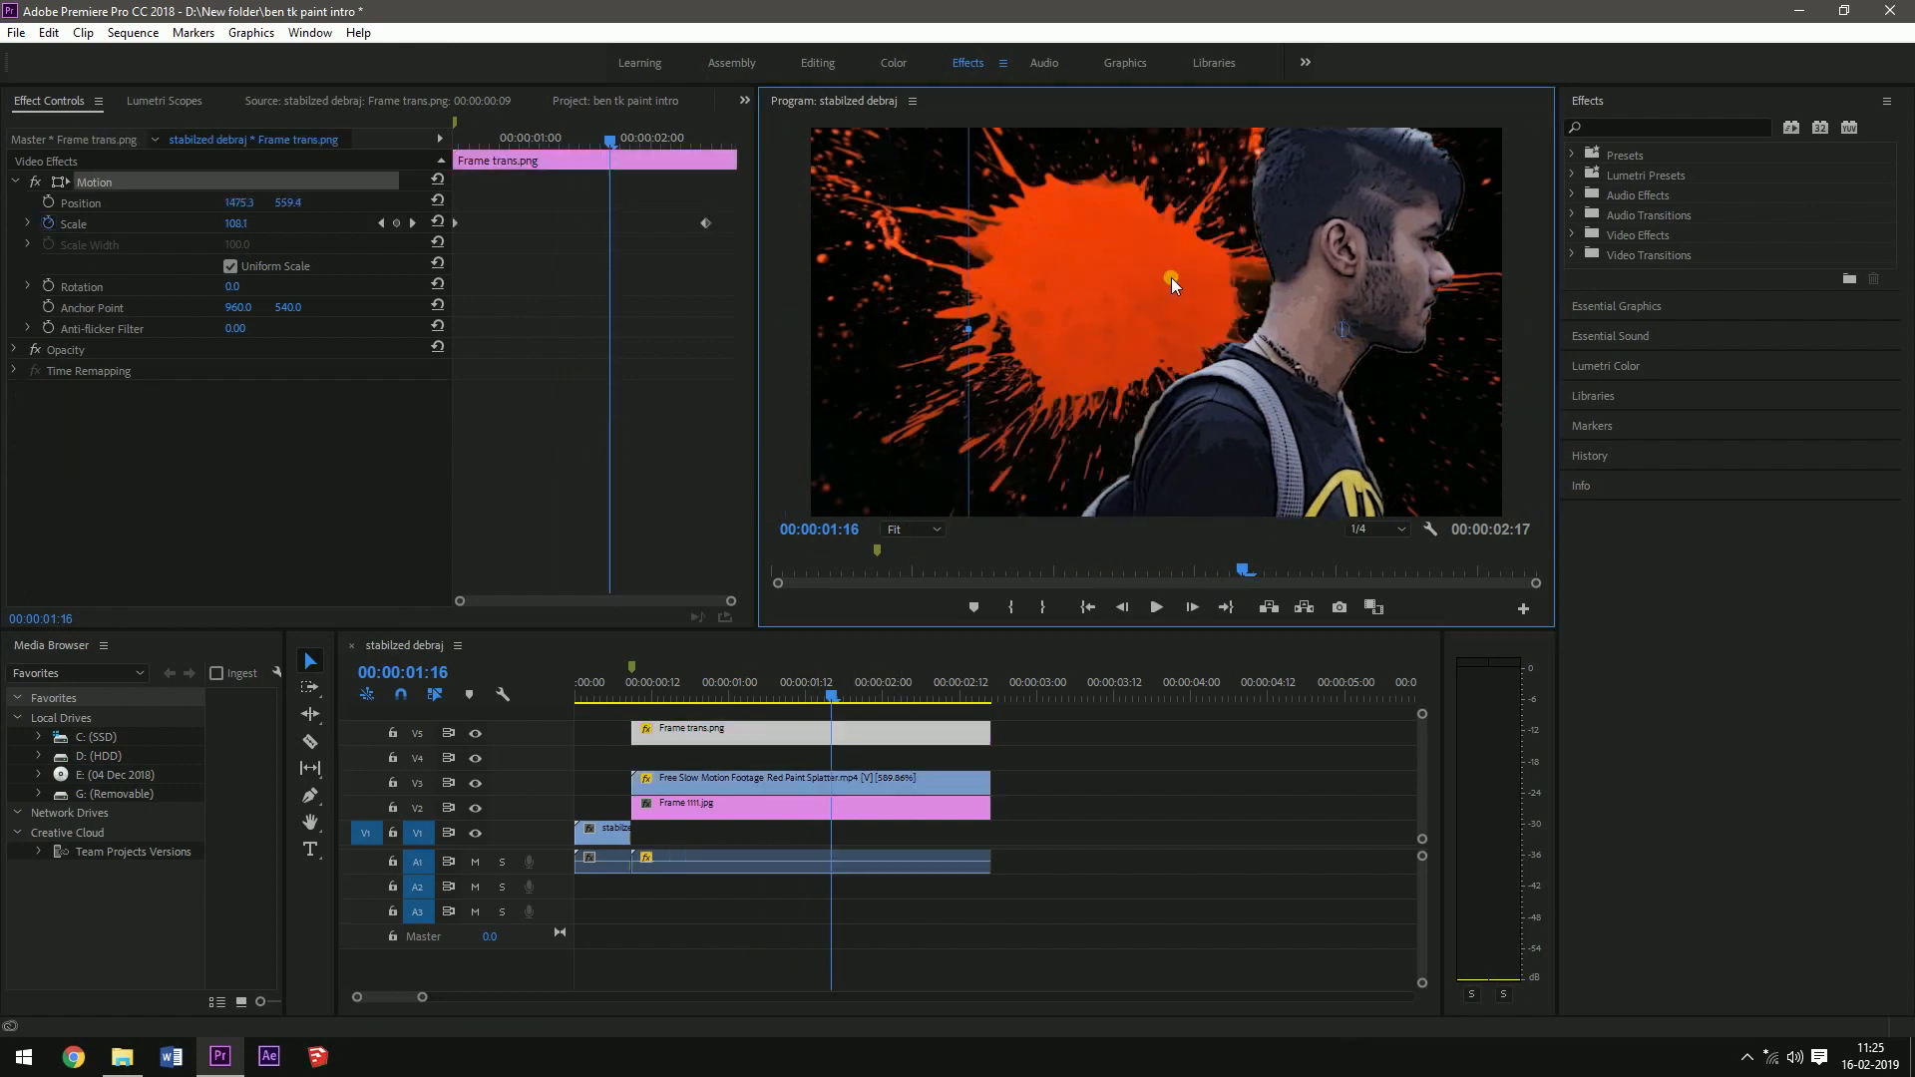
key(ctrl+z)
click(743, 783)
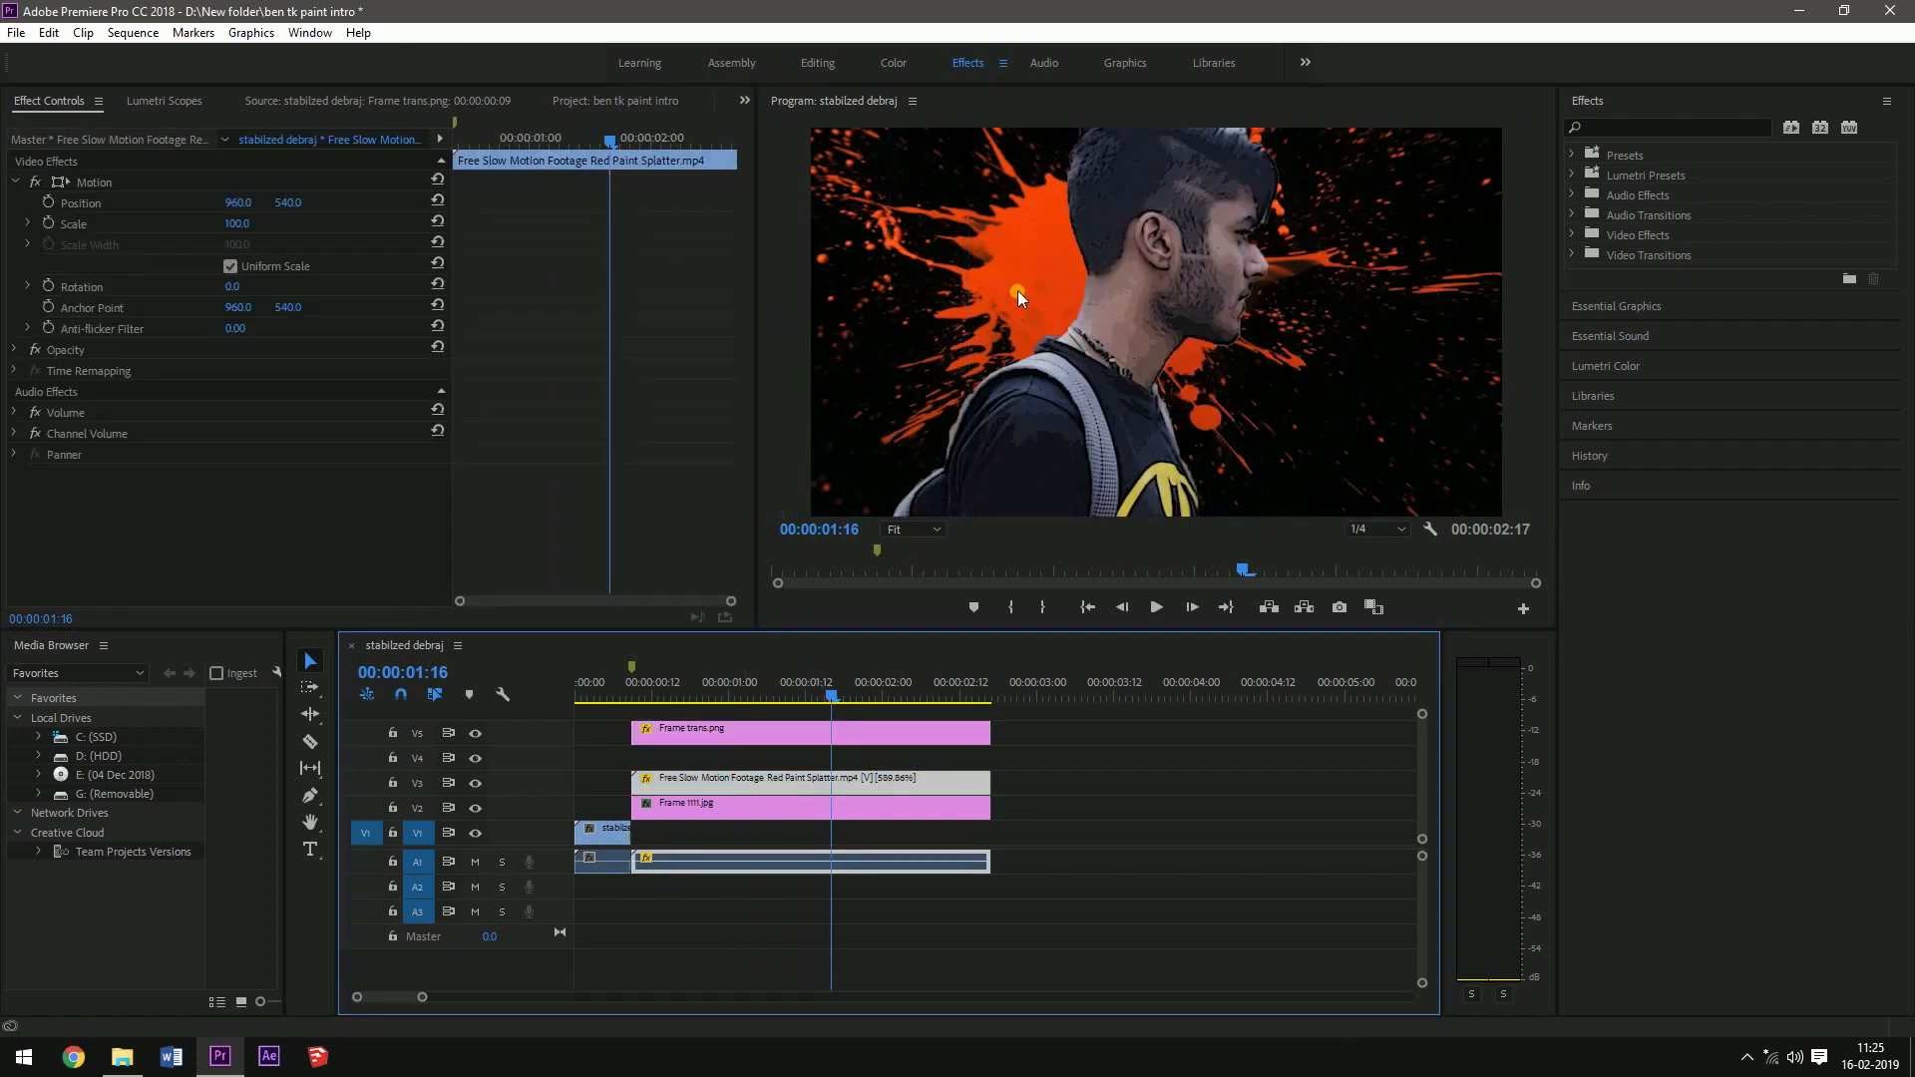
click(1017, 285)
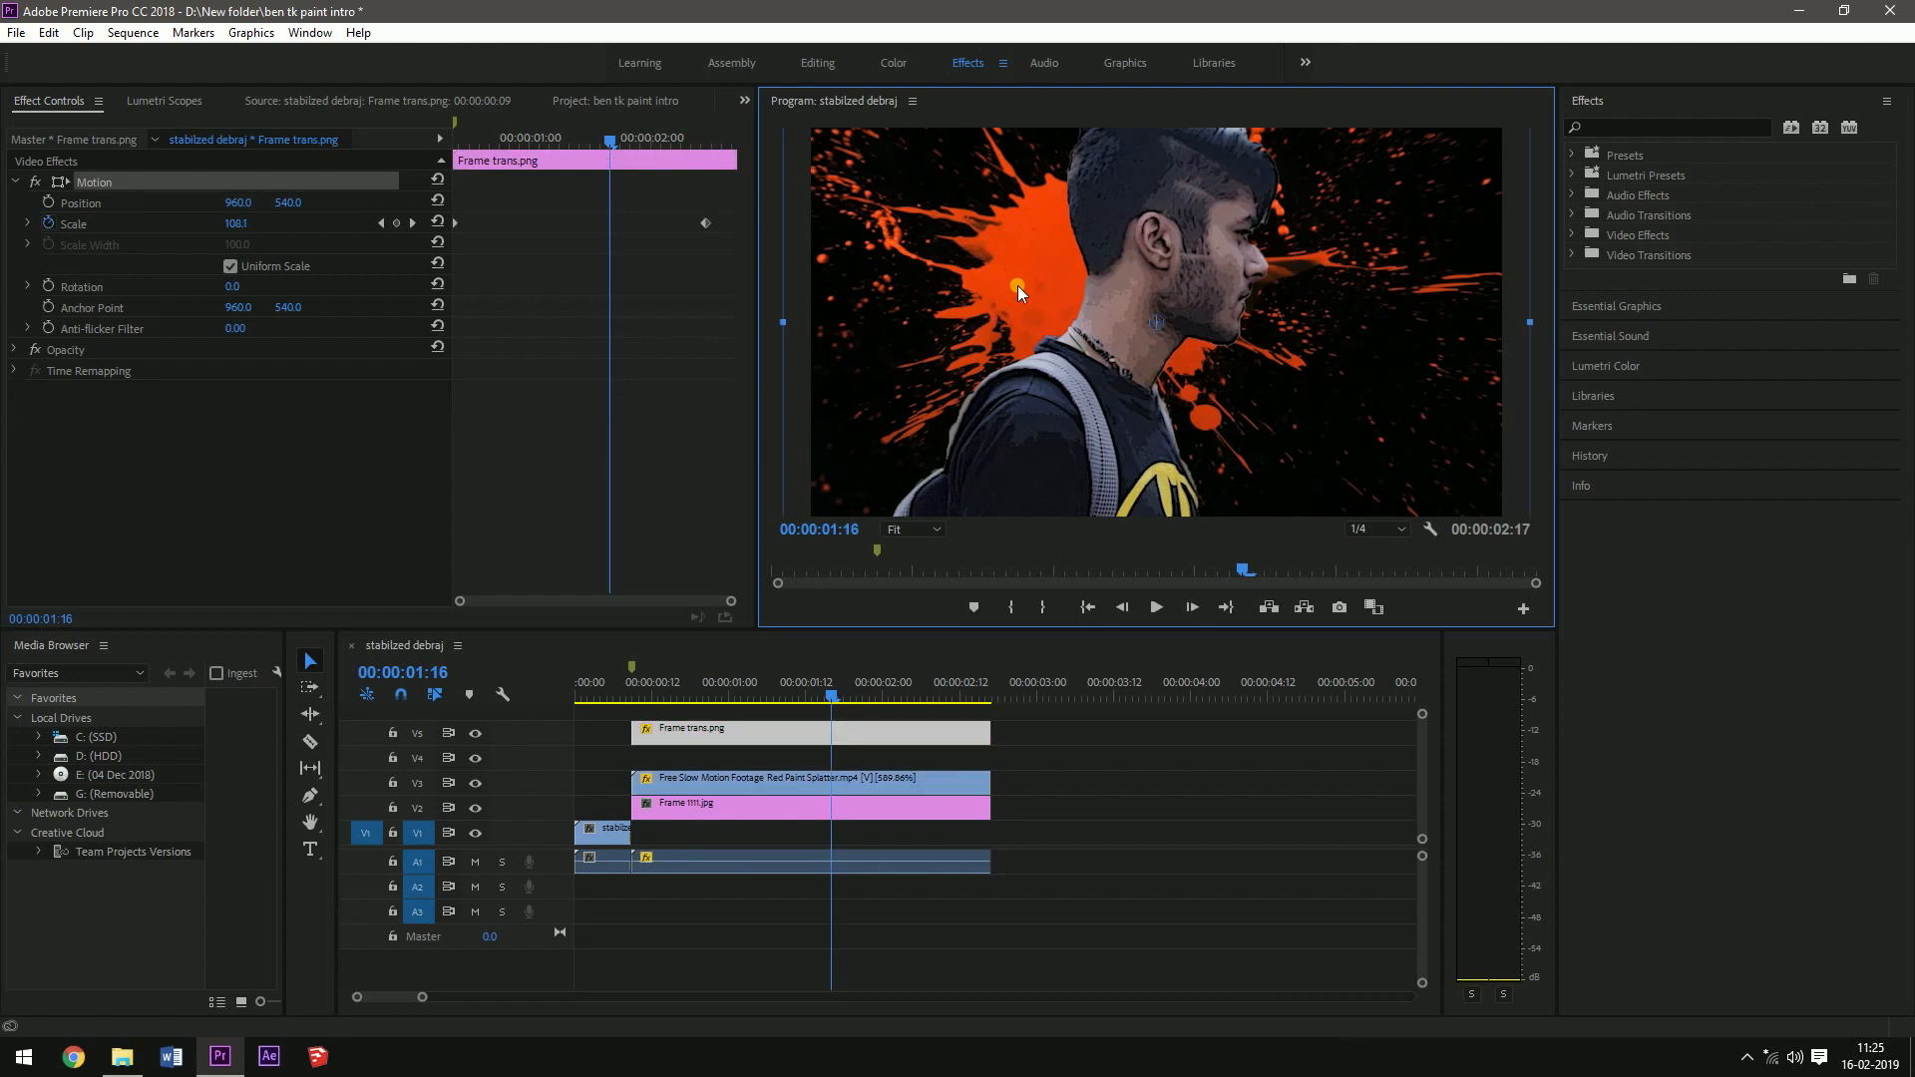
Set the paint splatter clip's Position to 1598, 593 so that the splash sits in front of the man's face.
click(824, 776)
click(823, 779)
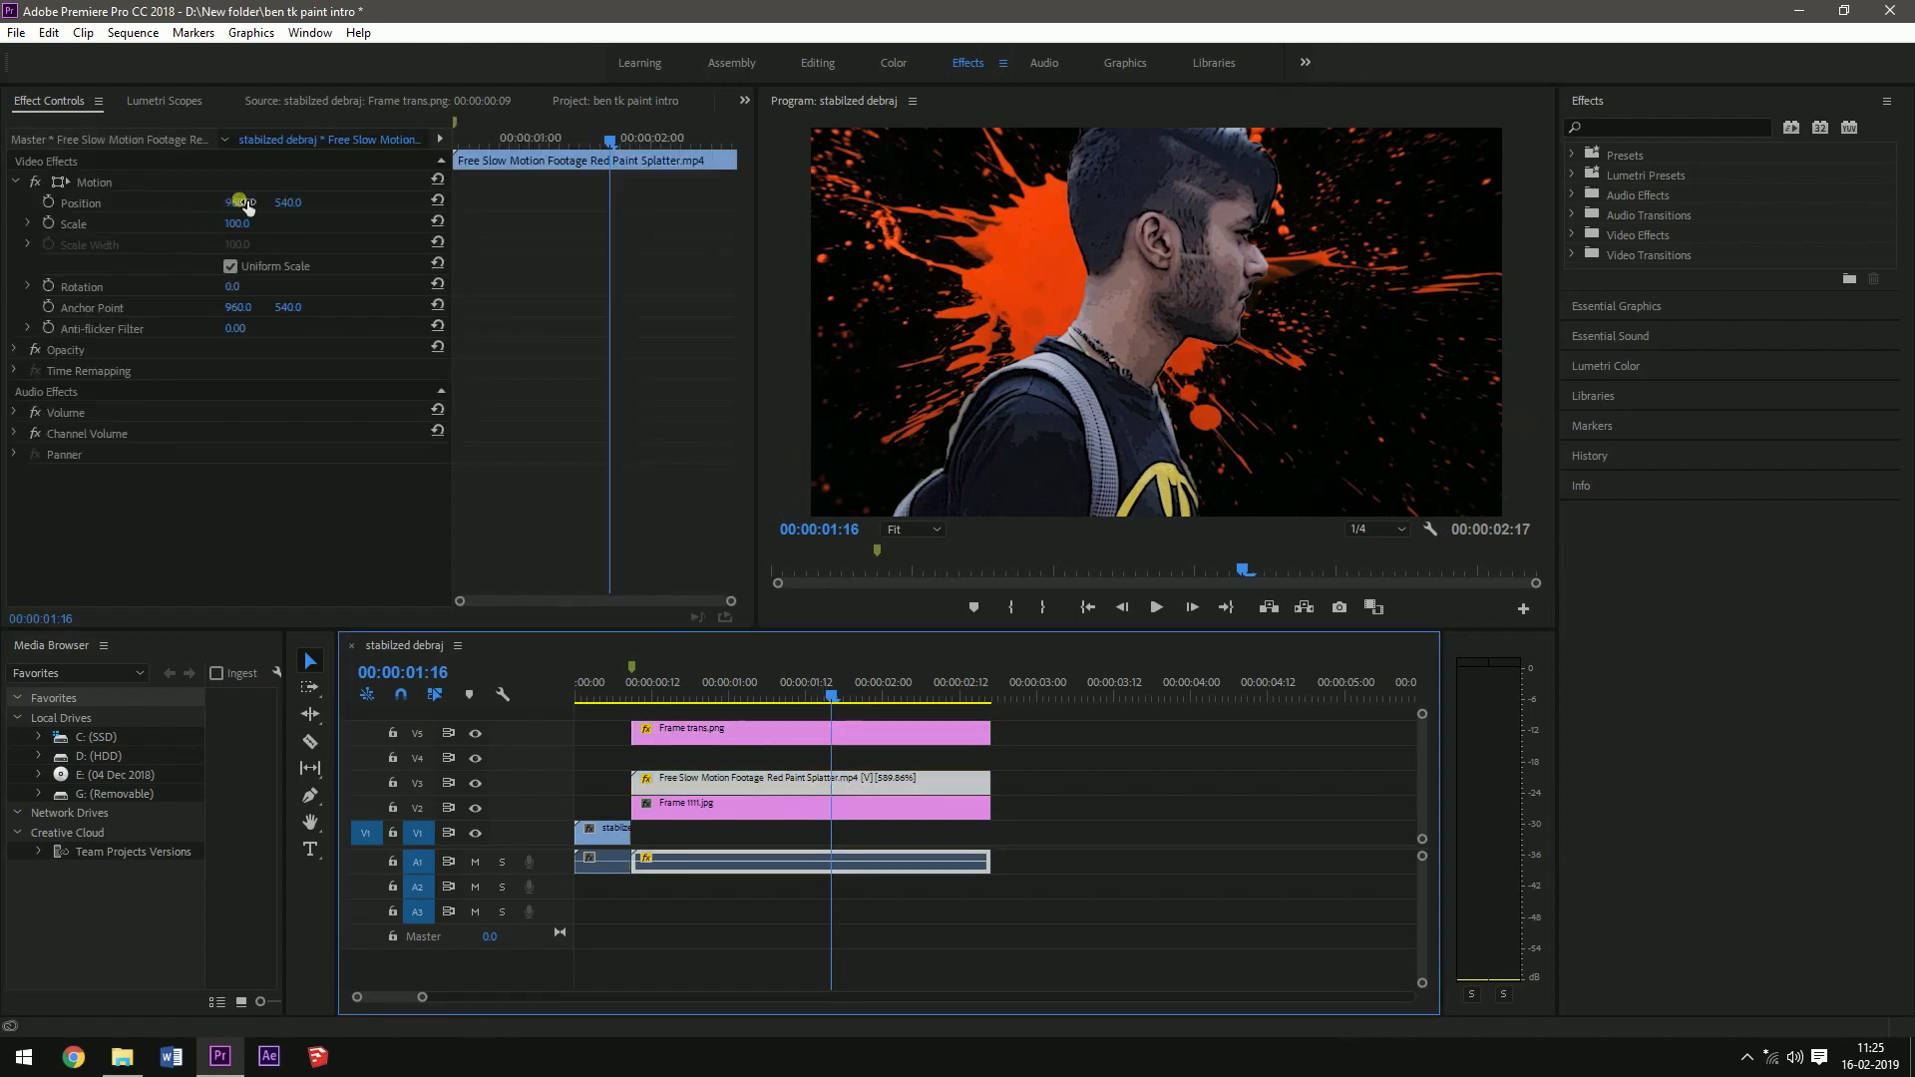
drag(290, 205, 885, 199)
key(ctrl+z)
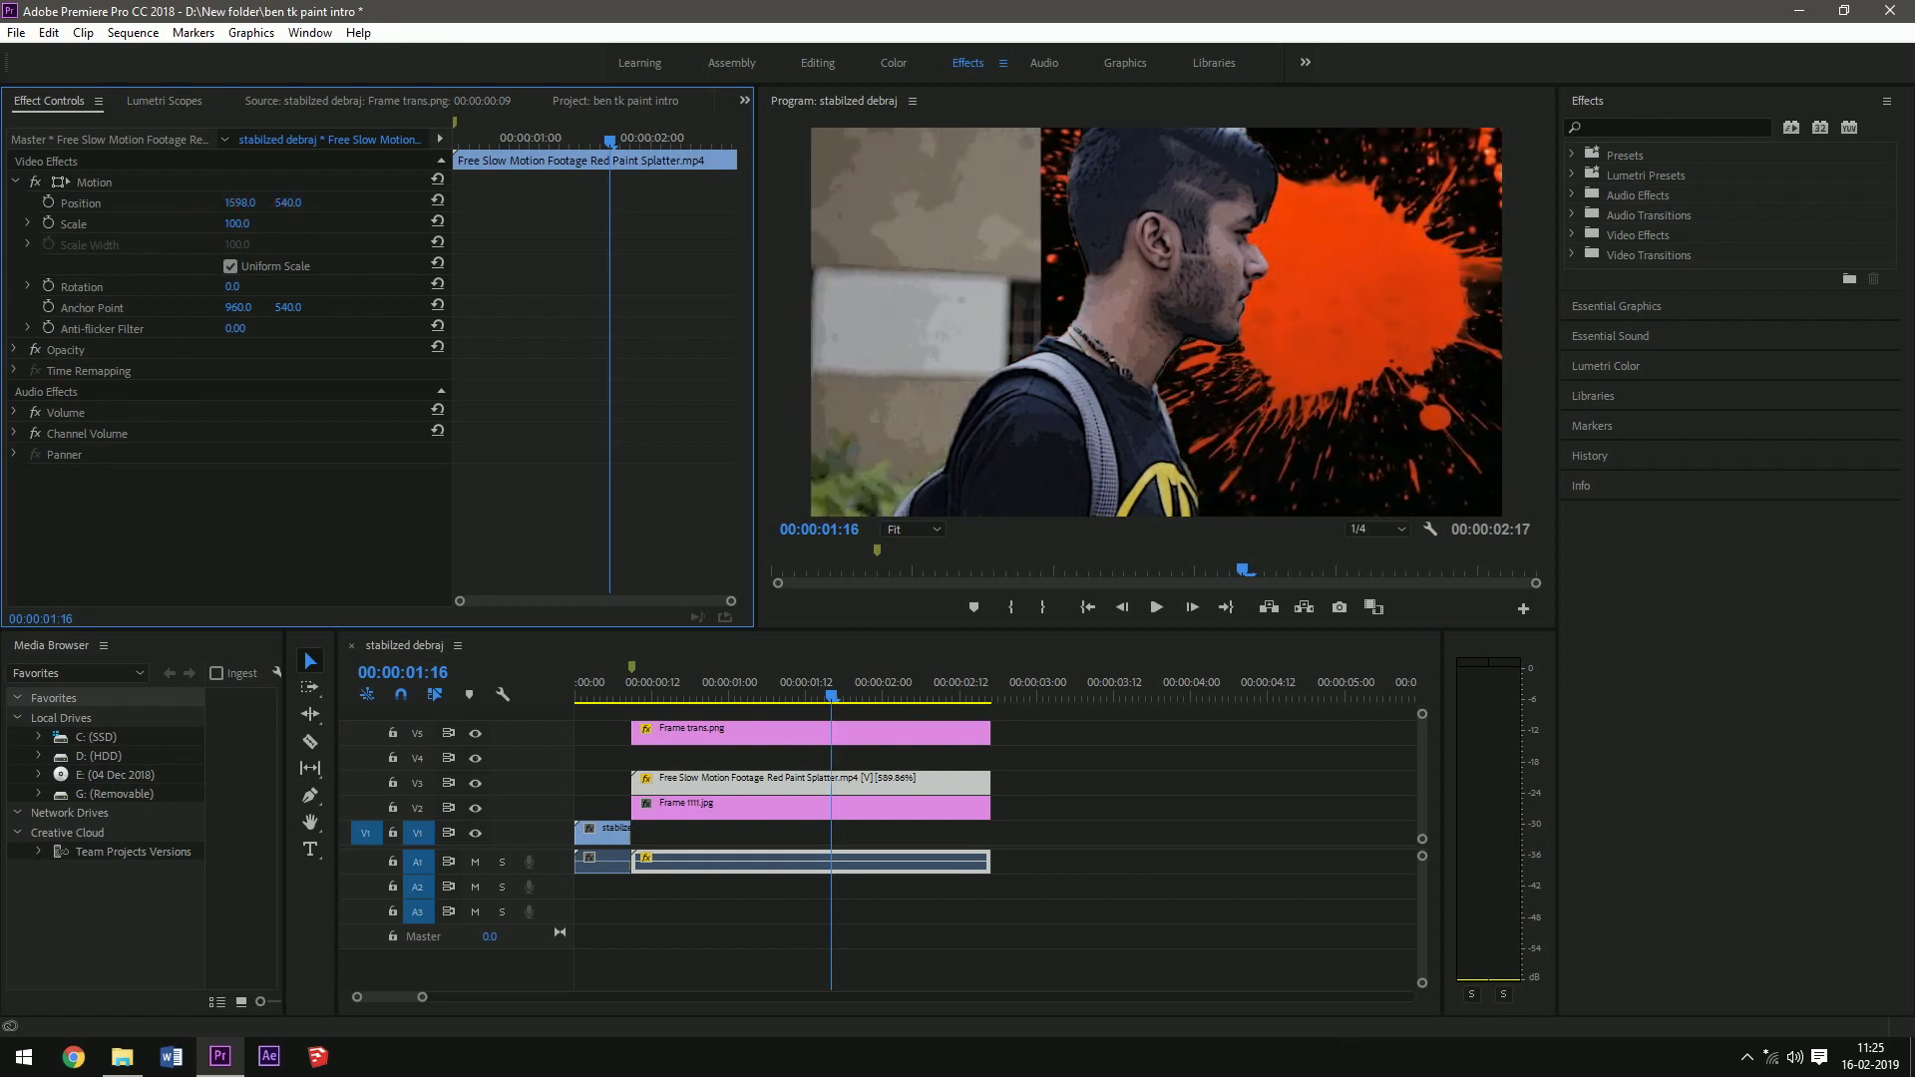
drag(288, 202, 341, 202)
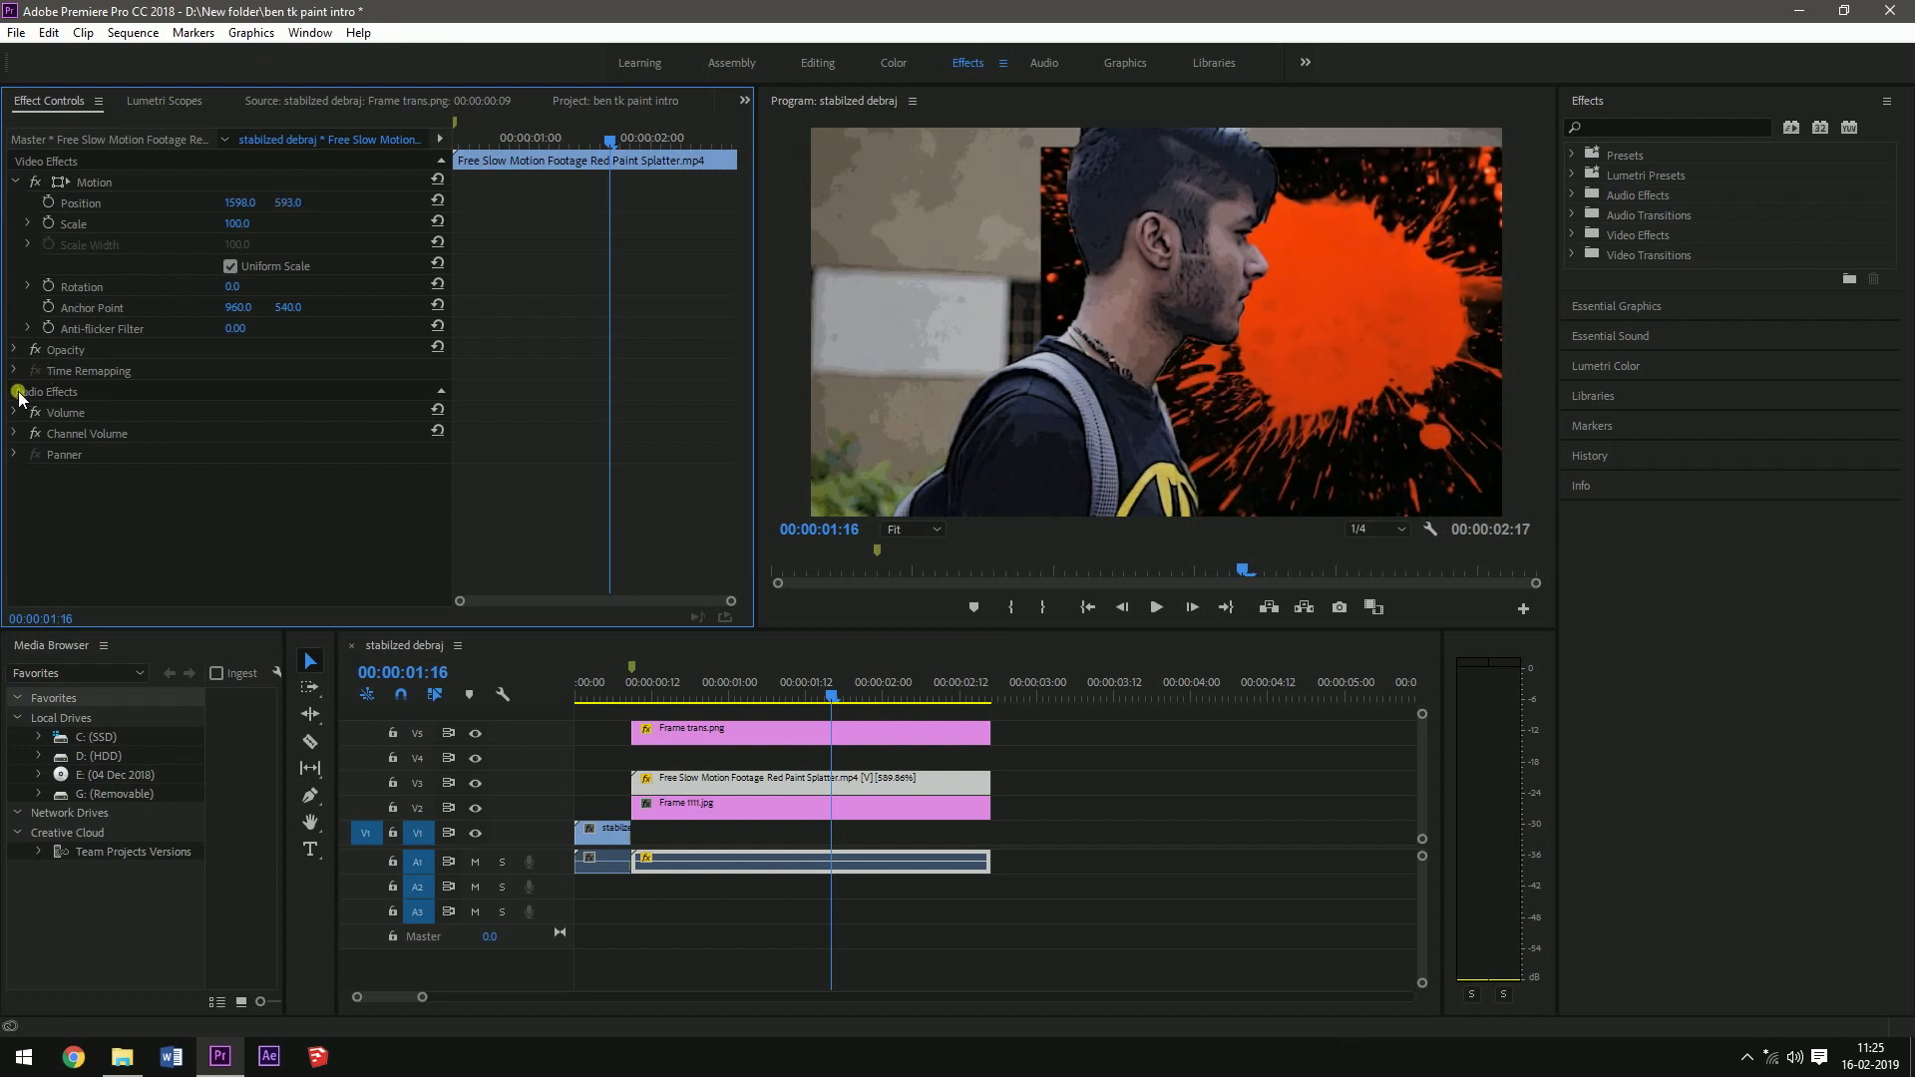
Try the Screen blend mode on the paint splatter clip and set its blend mode to Lighten instead.
click(15, 348)
click(13, 349)
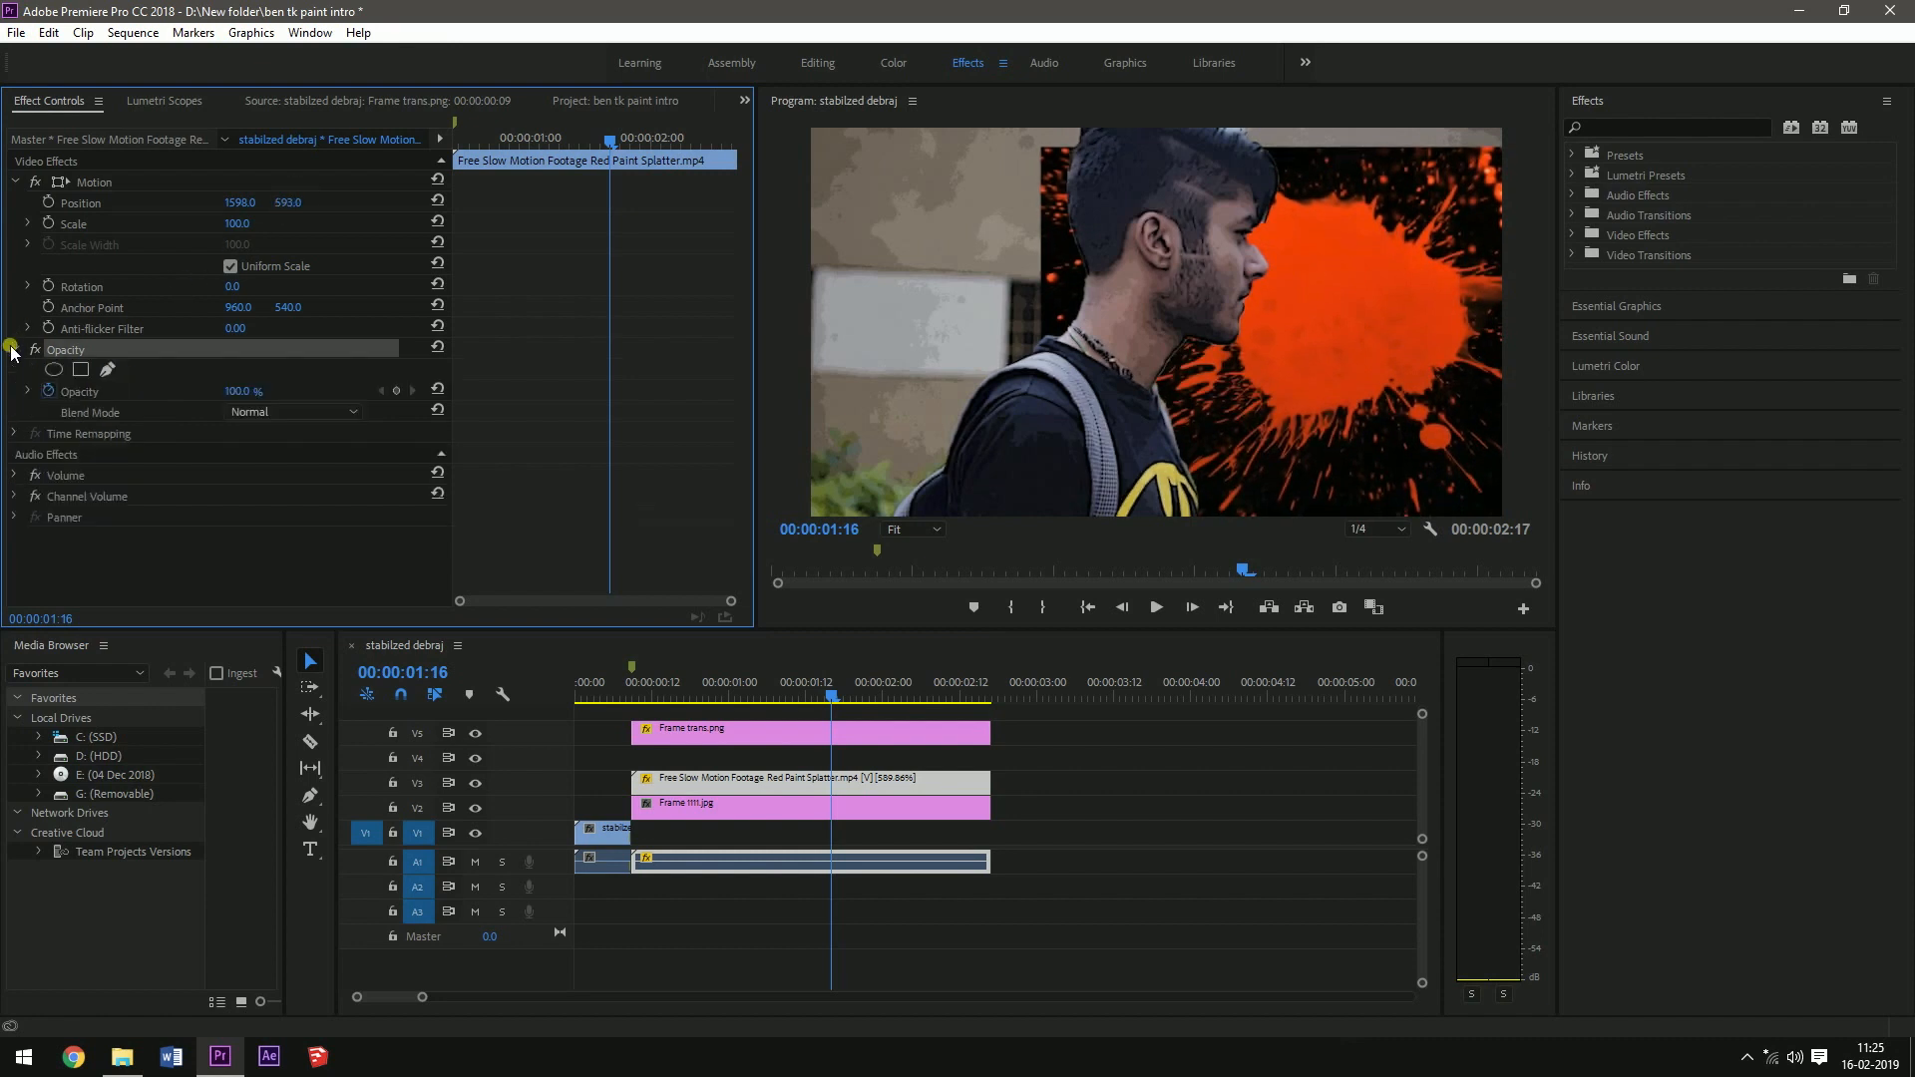
click(253, 412)
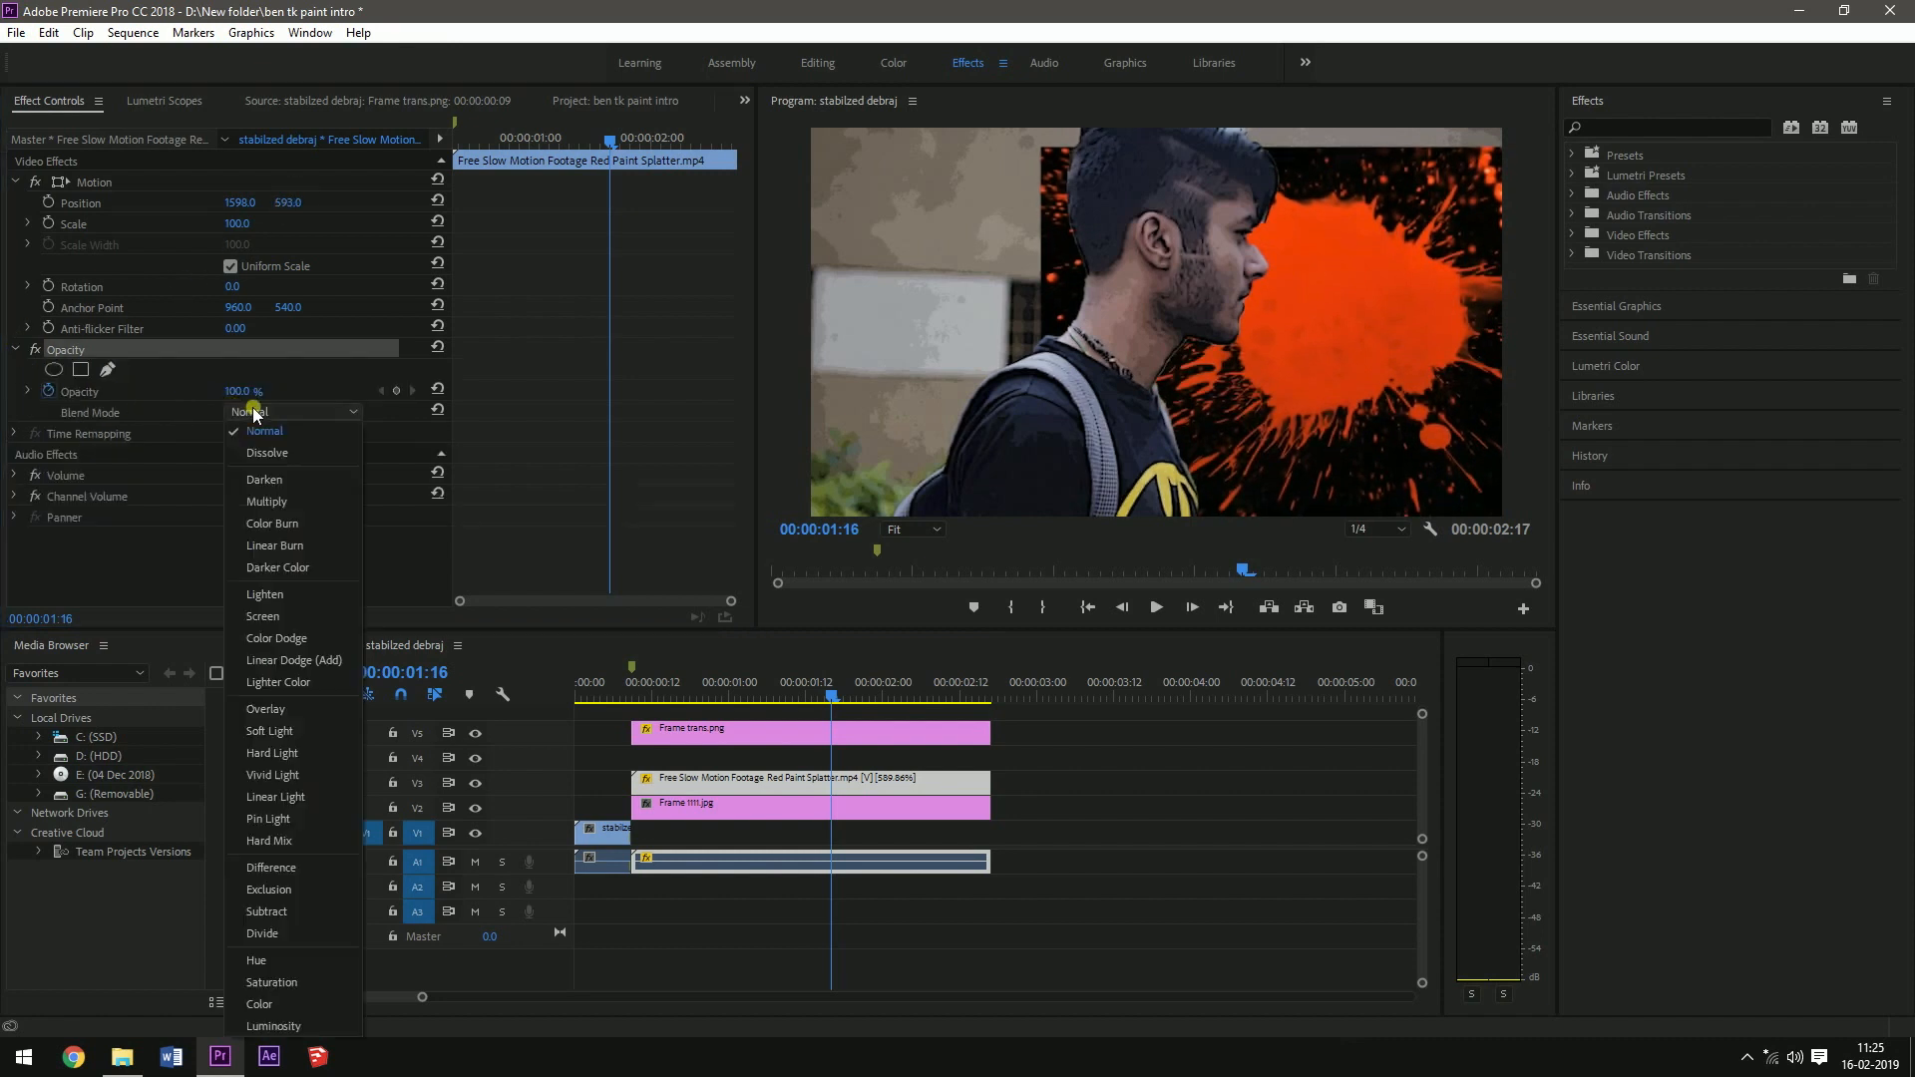
click(269, 615)
click(305, 412)
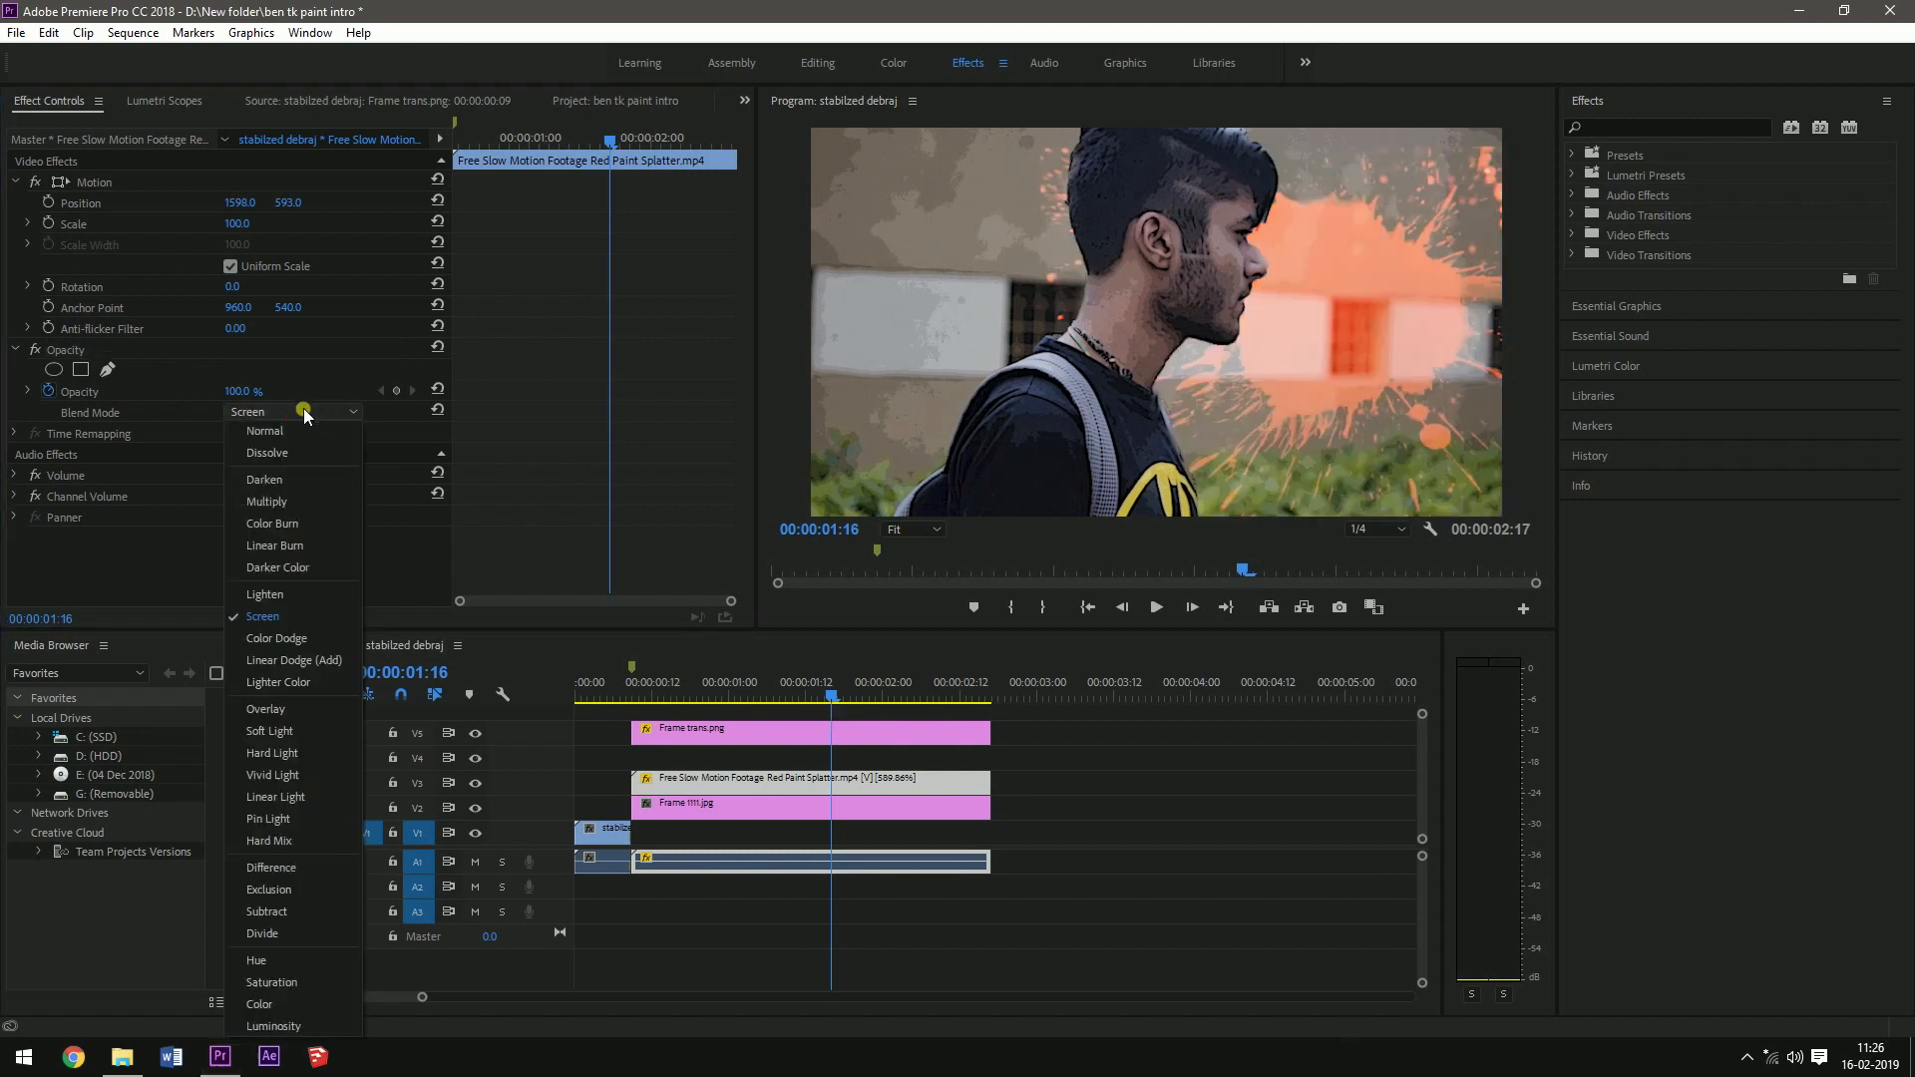
click(265, 595)
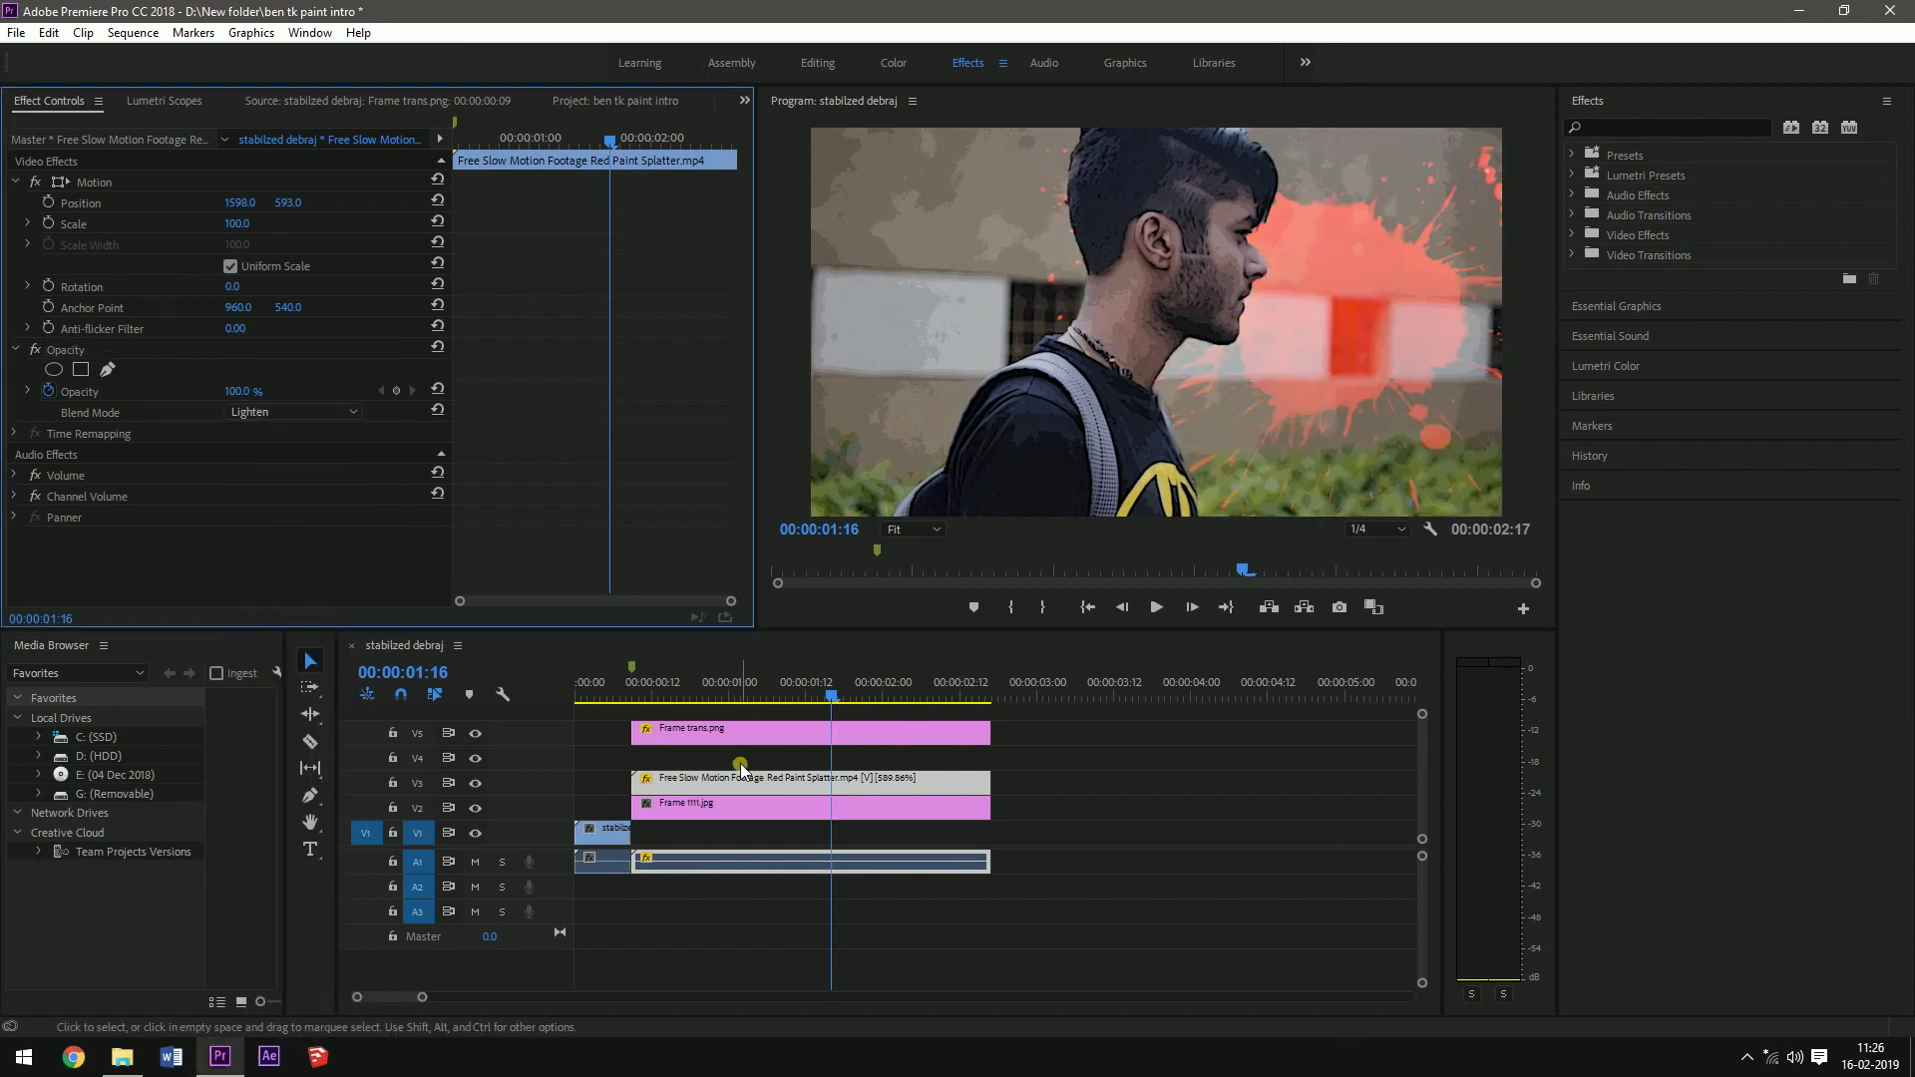
Duplicate the paint splatter clip so that identical copies are stacked on V3 and V4, and play the result.
drag(733, 783, 735, 758)
click(596, 662)
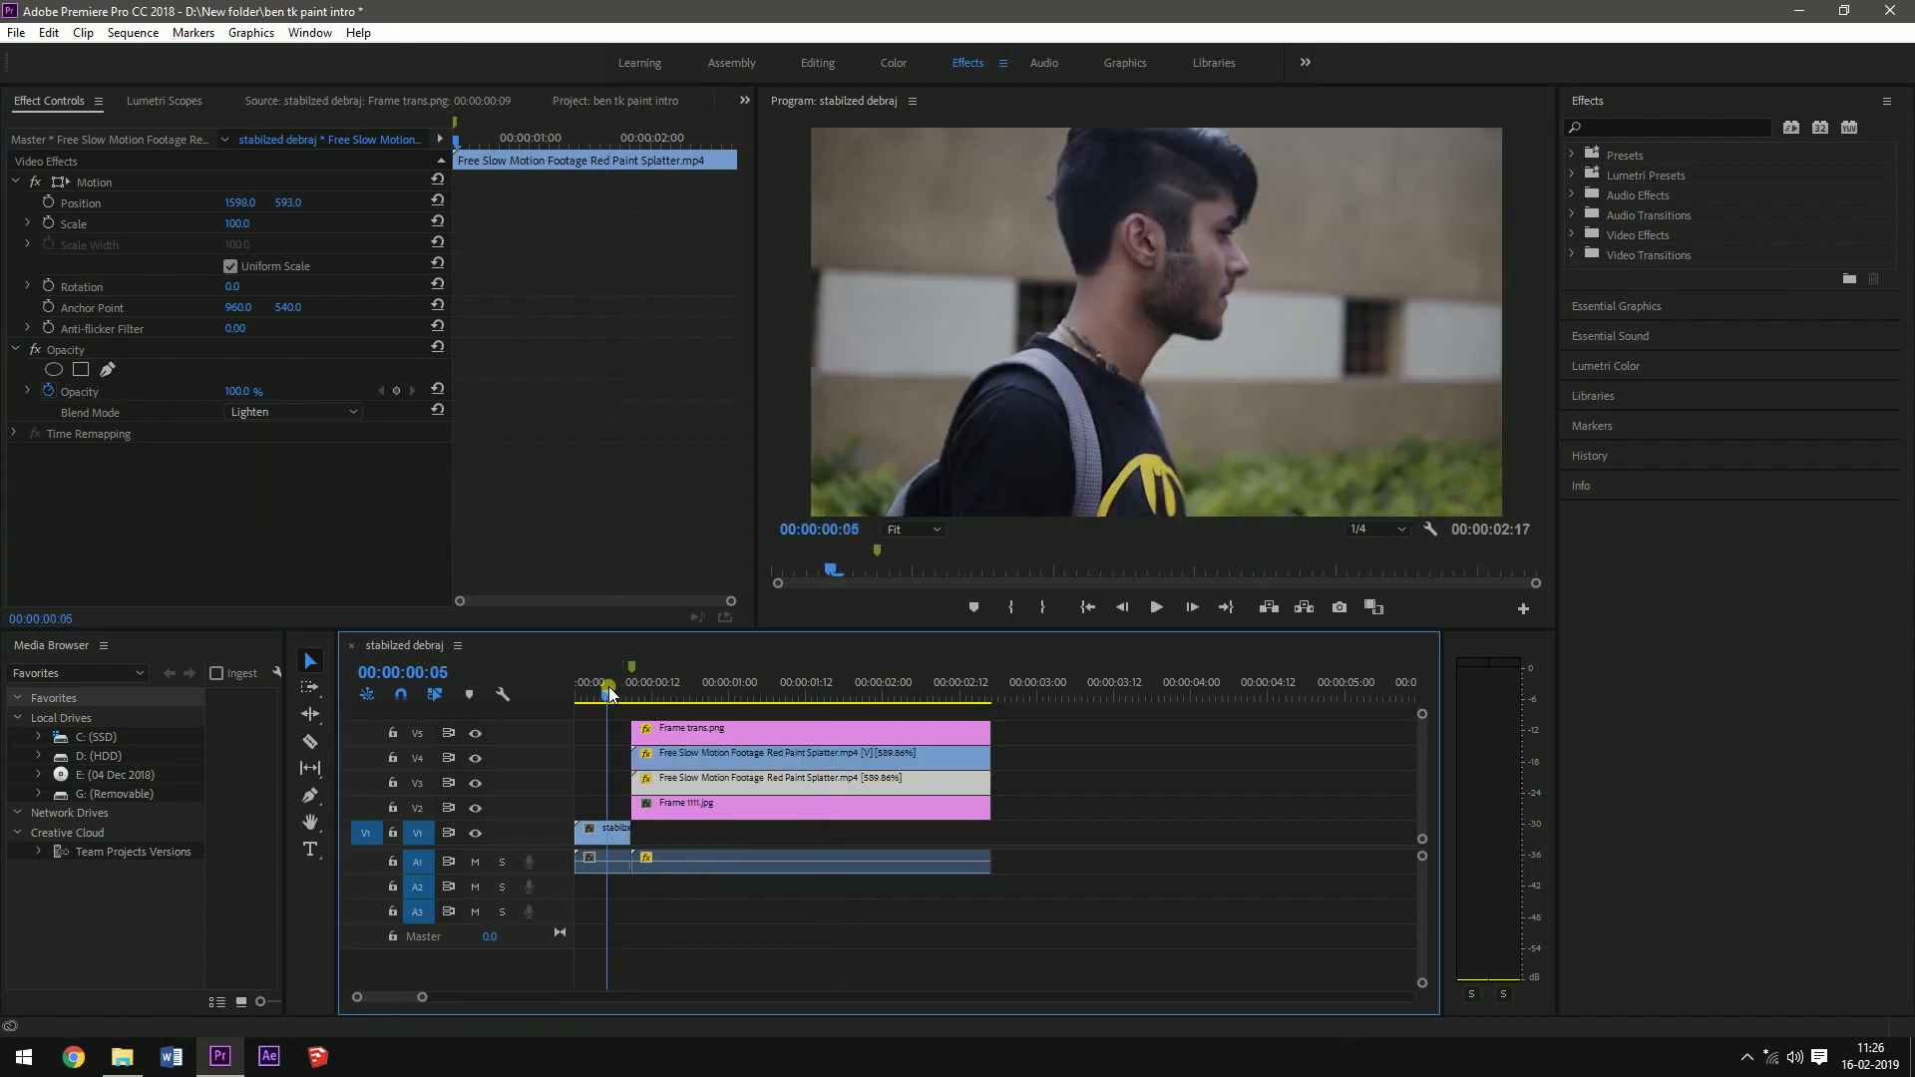
key(space)
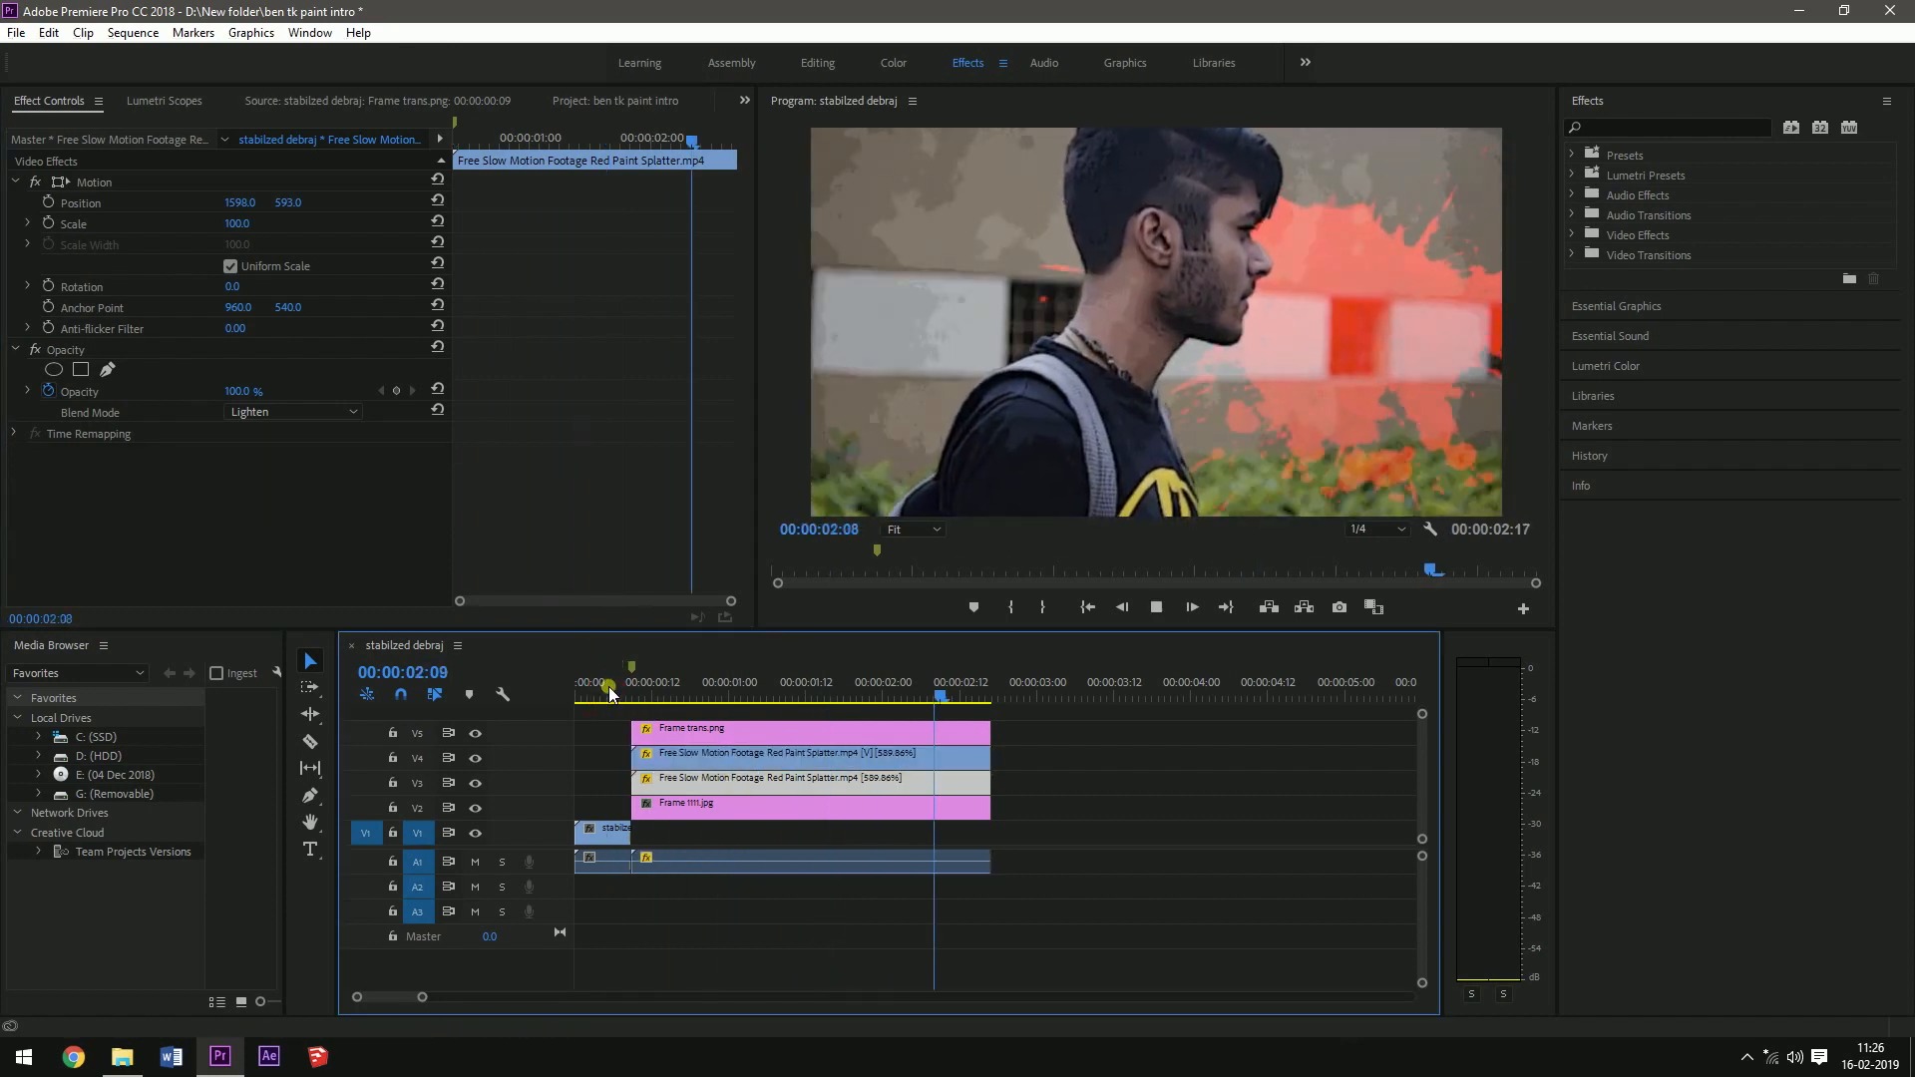
Trim the slow opening from both paint splatter clips and refit them between 00:00:00:09 and the stills' end, playing the result.
drag(620, 688, 703, 690)
click(638, 761)
mouse_move(648, 766)
mouse_down()
mouse_move(703, 762)
mouse_move(707, 790)
mouse_move(663, 764)
mouse_up()
drag(917, 760, 993, 784)
click(606, 676)
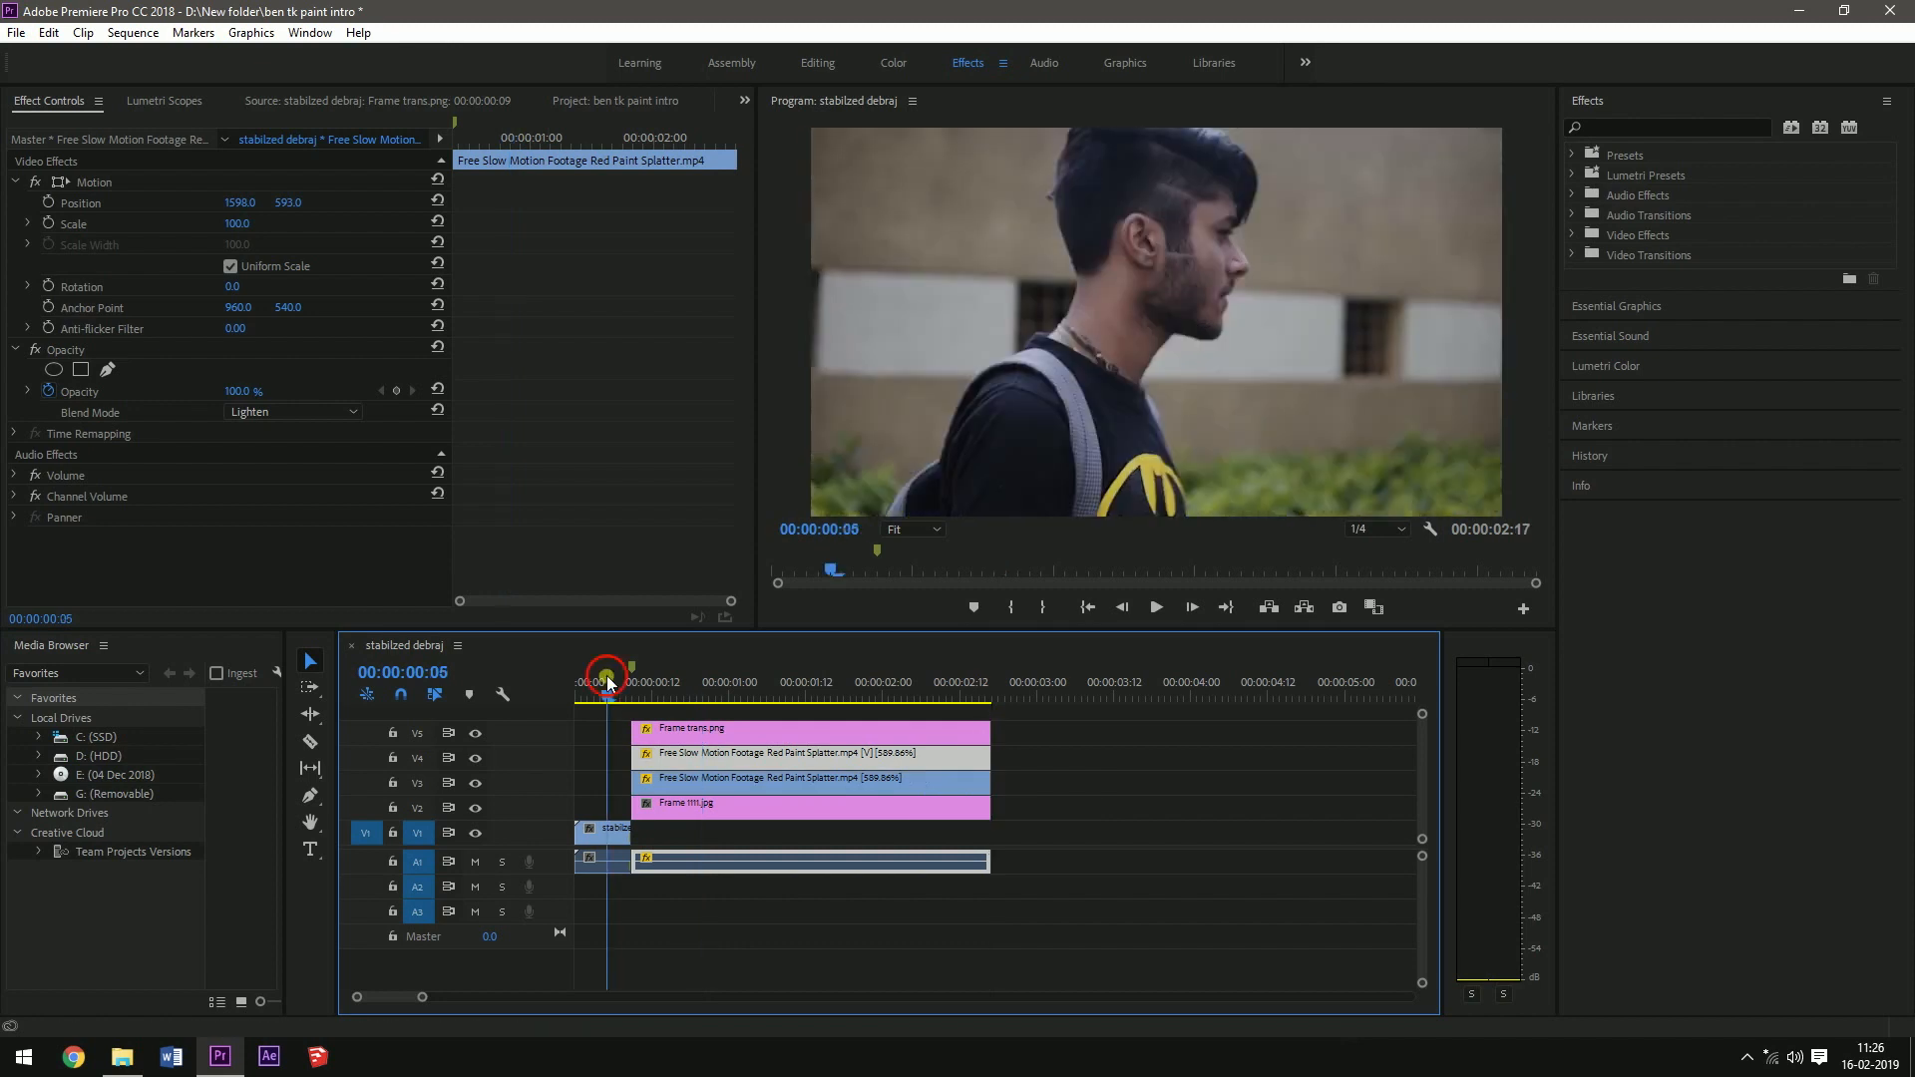
key(space)
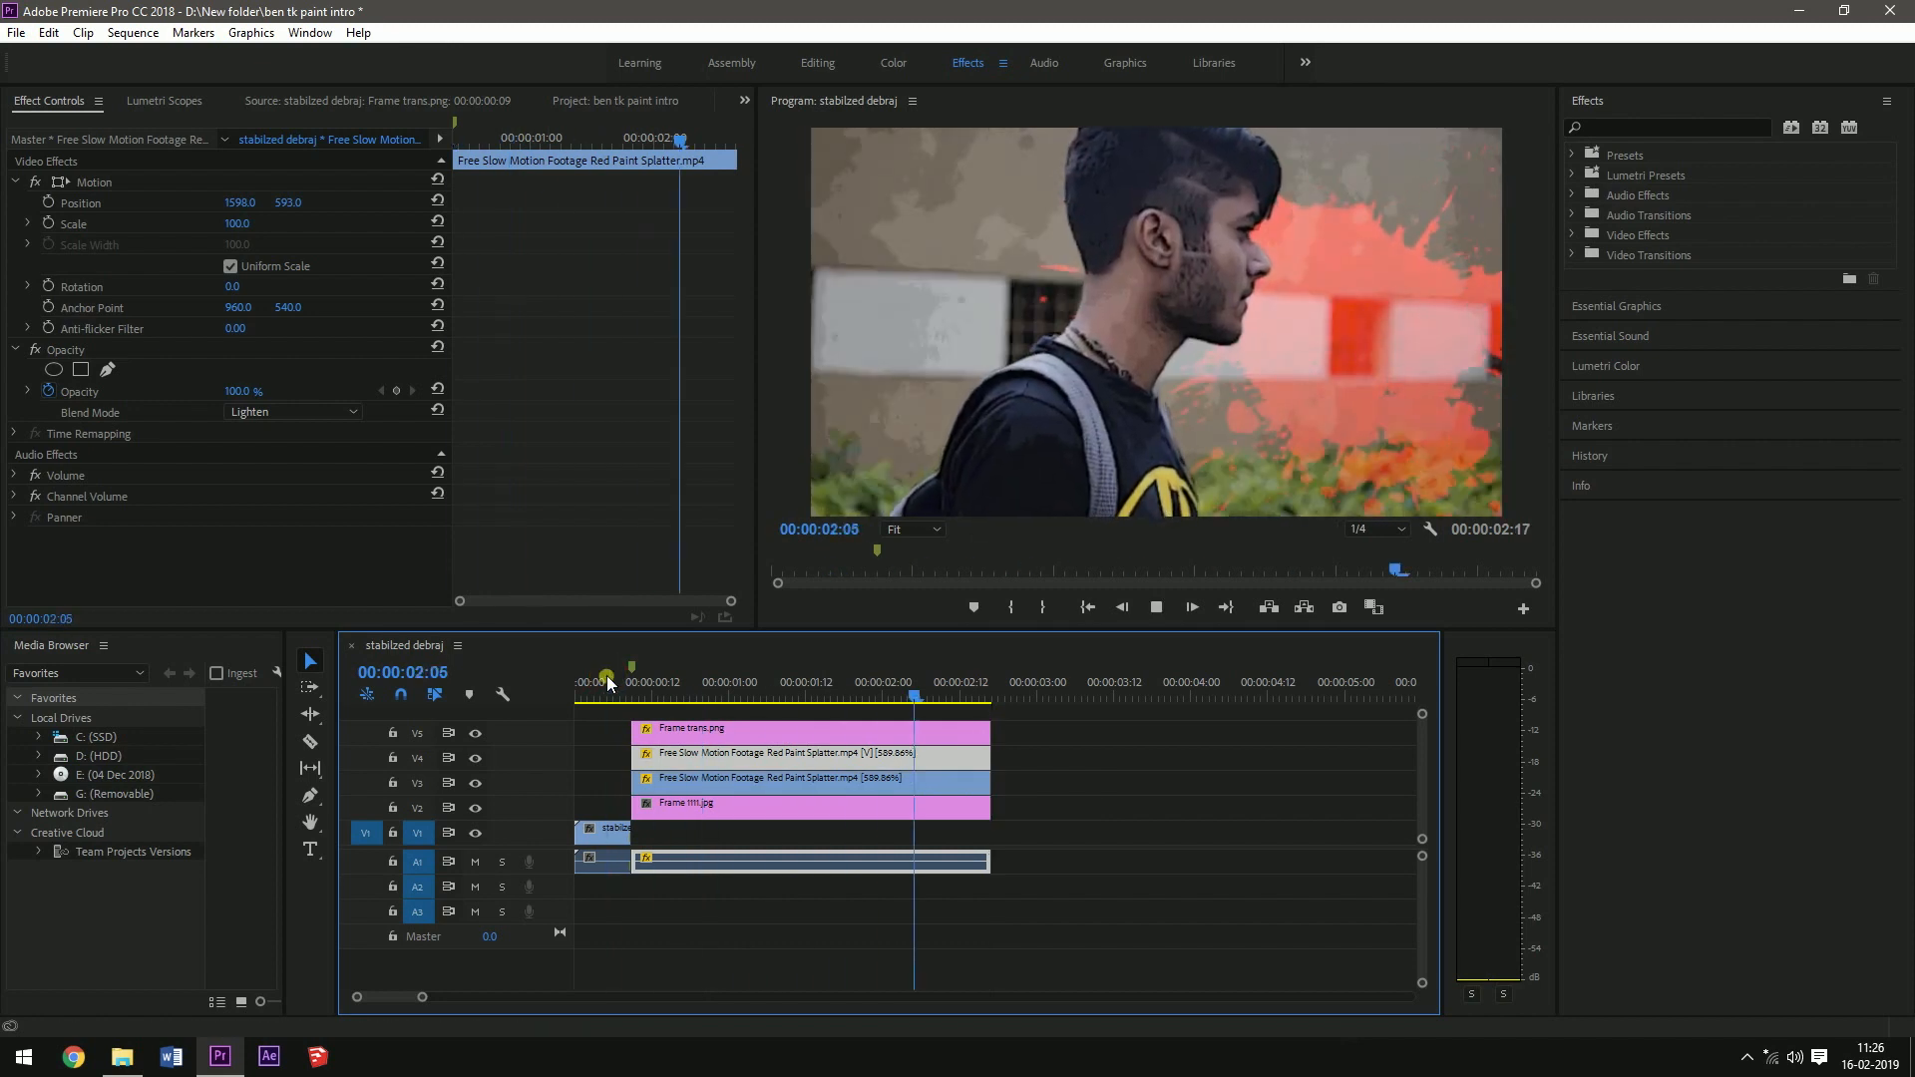
key(space)
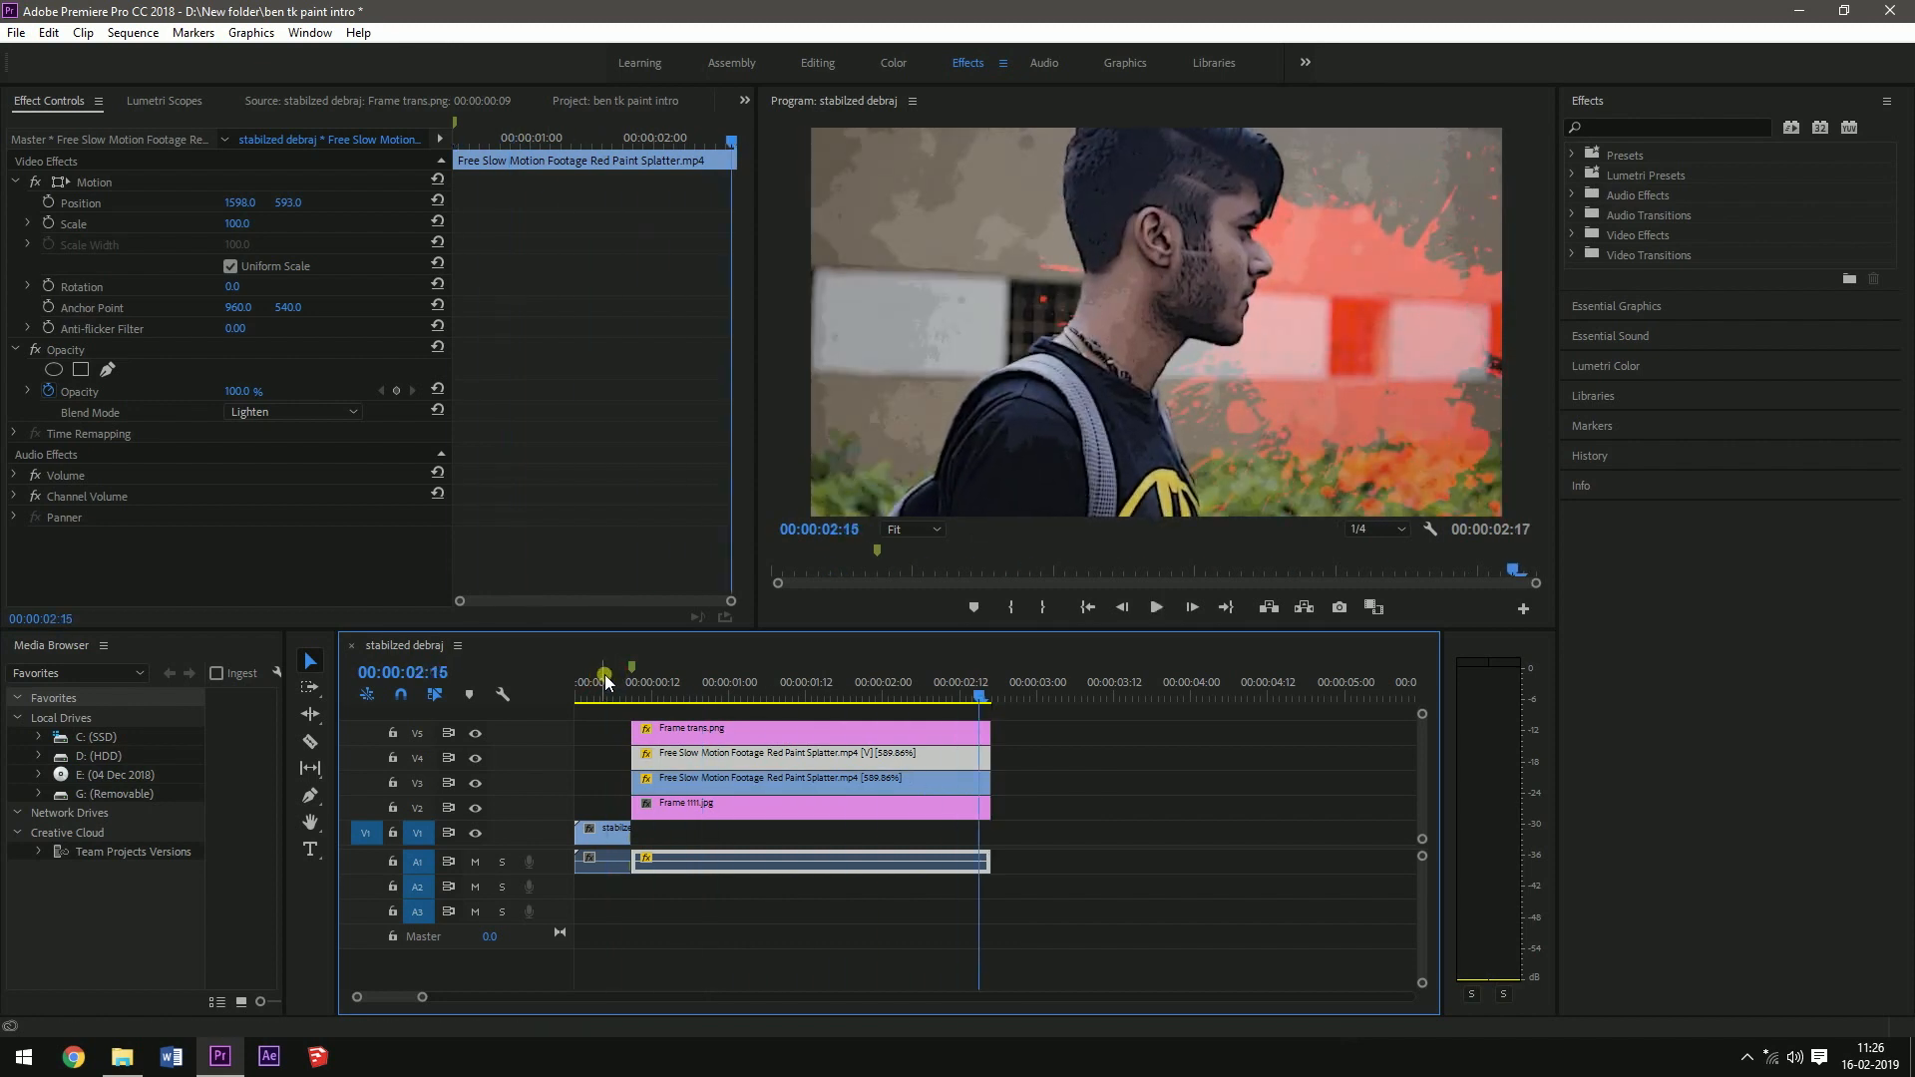
click(606, 681)
key(space)
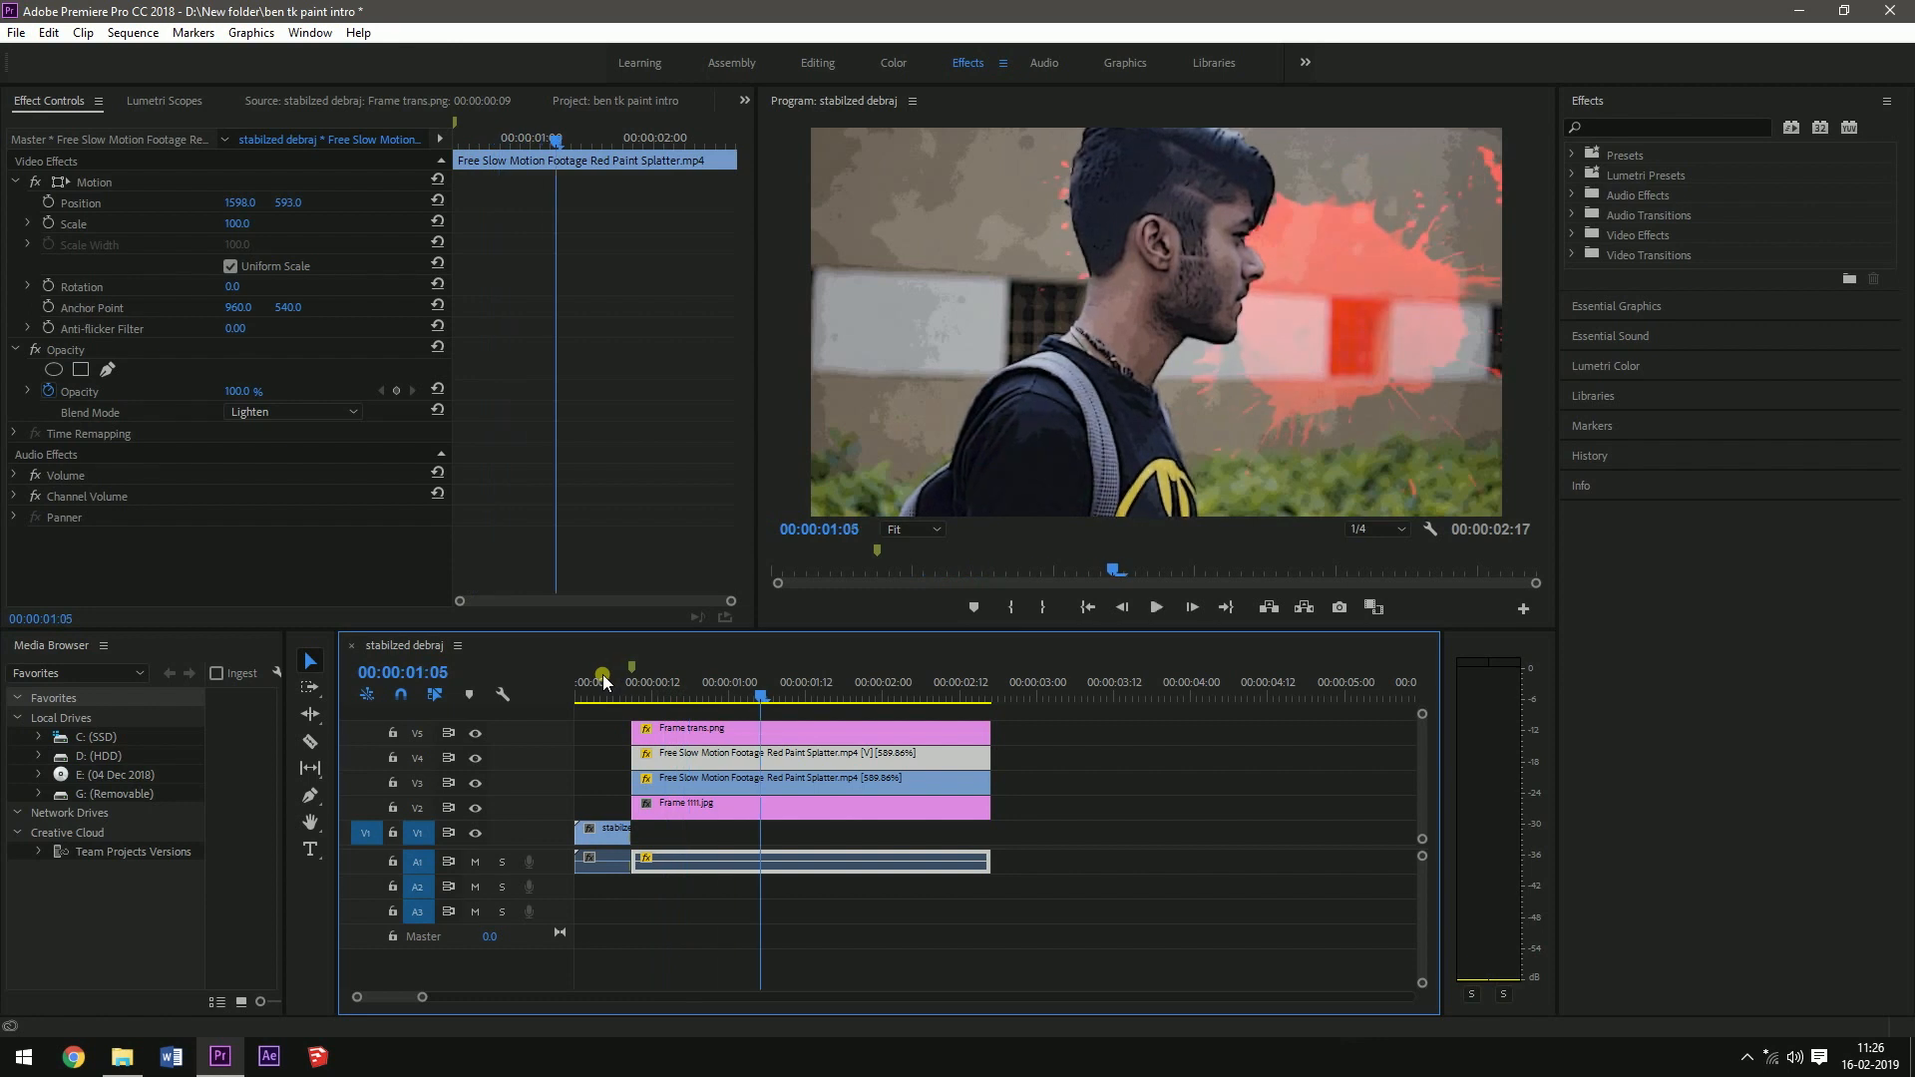
Trim both splatter clips' opening again up to 00:00:00:21, refit them from the cut to the stills' end, and play the result.
click(601, 681)
drag(643, 691, 714, 695)
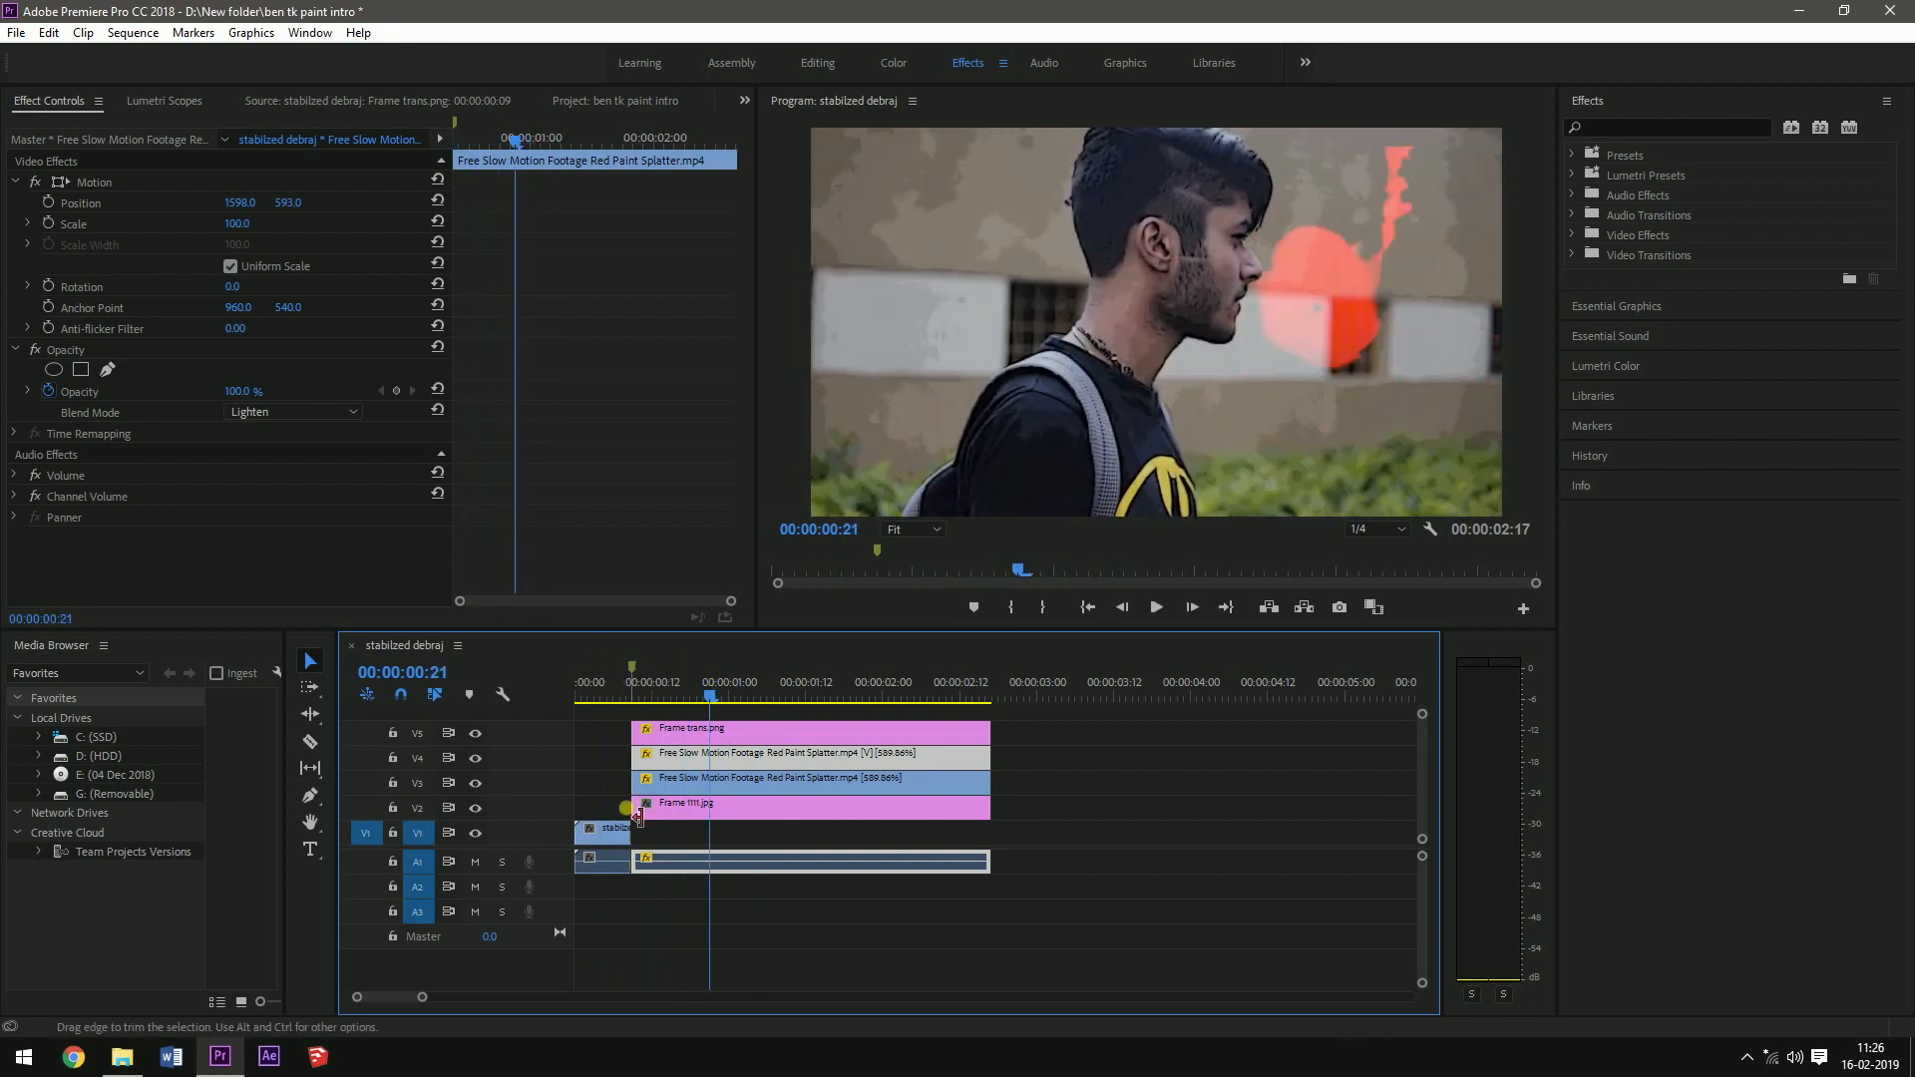
mouse_move(658, 770)
mouse_down()
mouse_move(710, 768)
mouse_move(665, 791)
mouse_move(710, 789)
mouse_move(684, 758)
mouse_move(662, 786)
mouse_up()
drag(922, 761, 994, 783)
click(602, 696)
key(space)
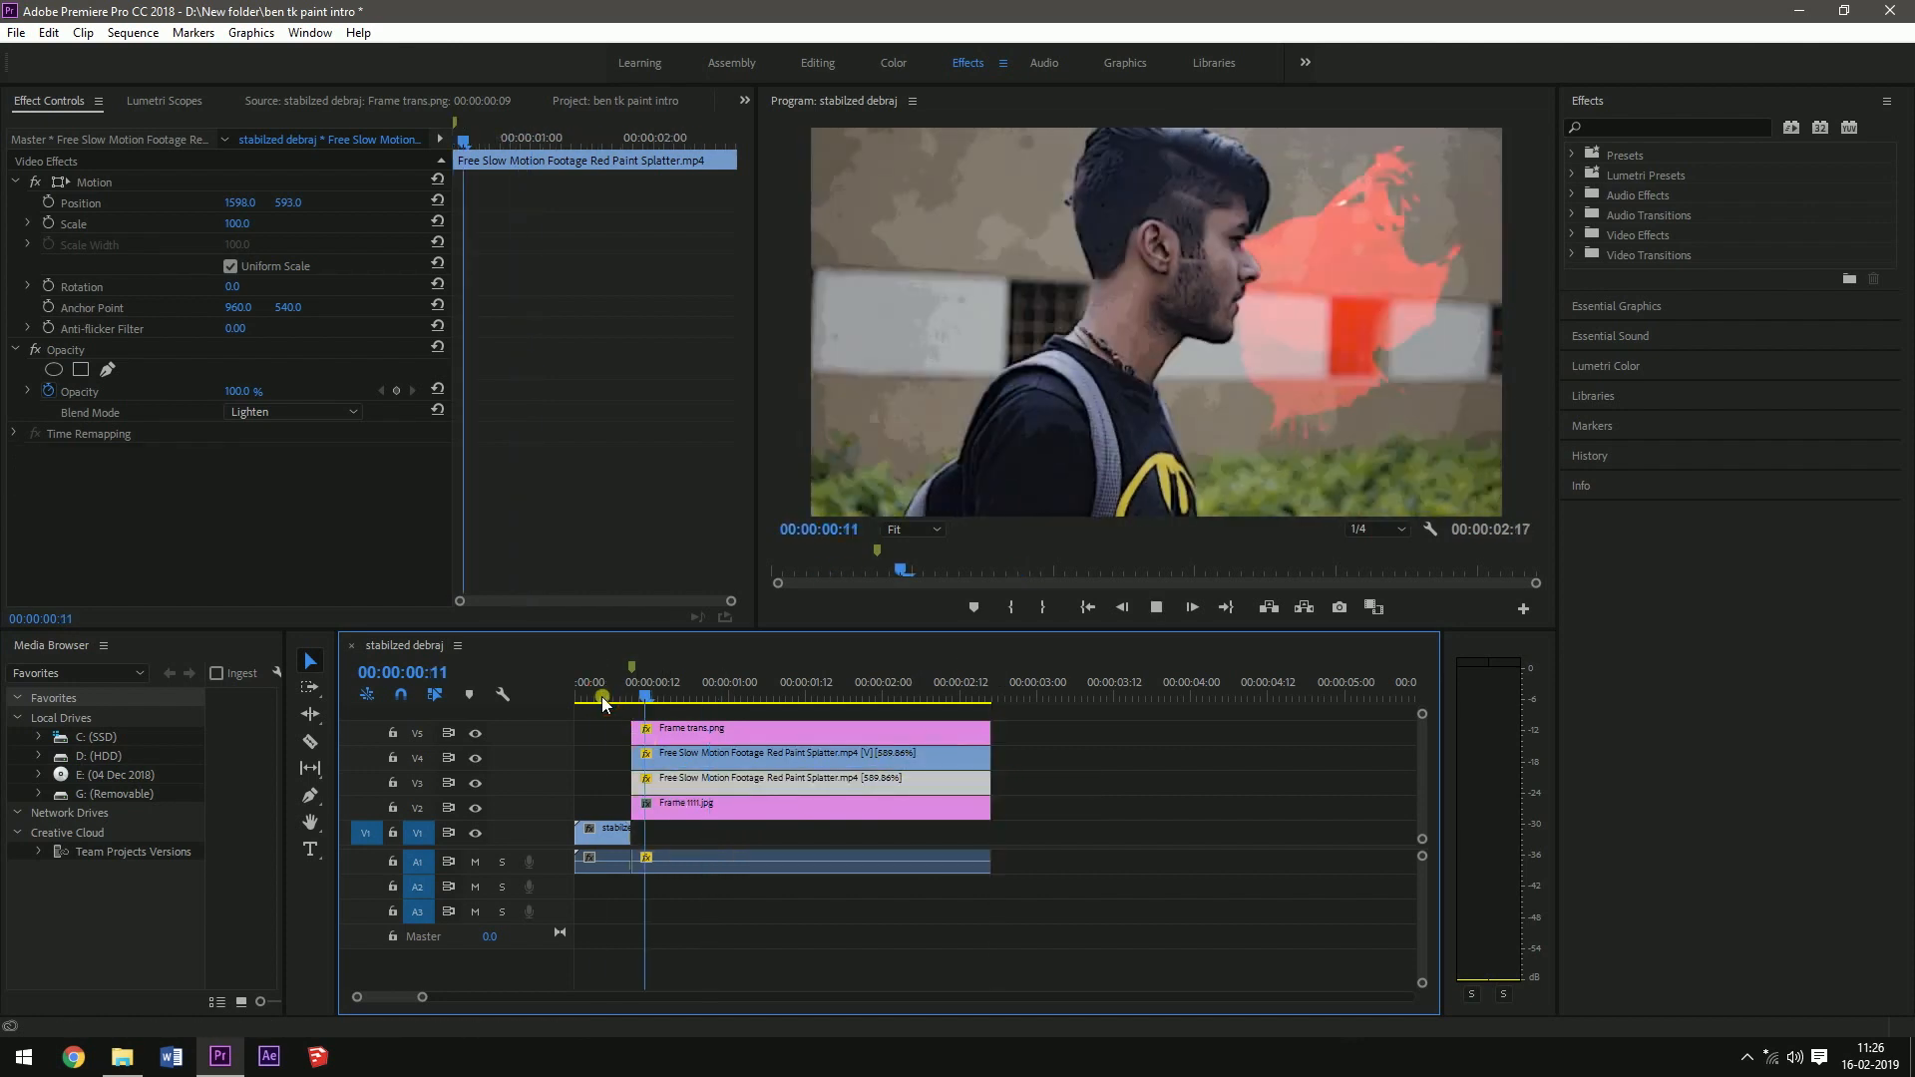
key(space)
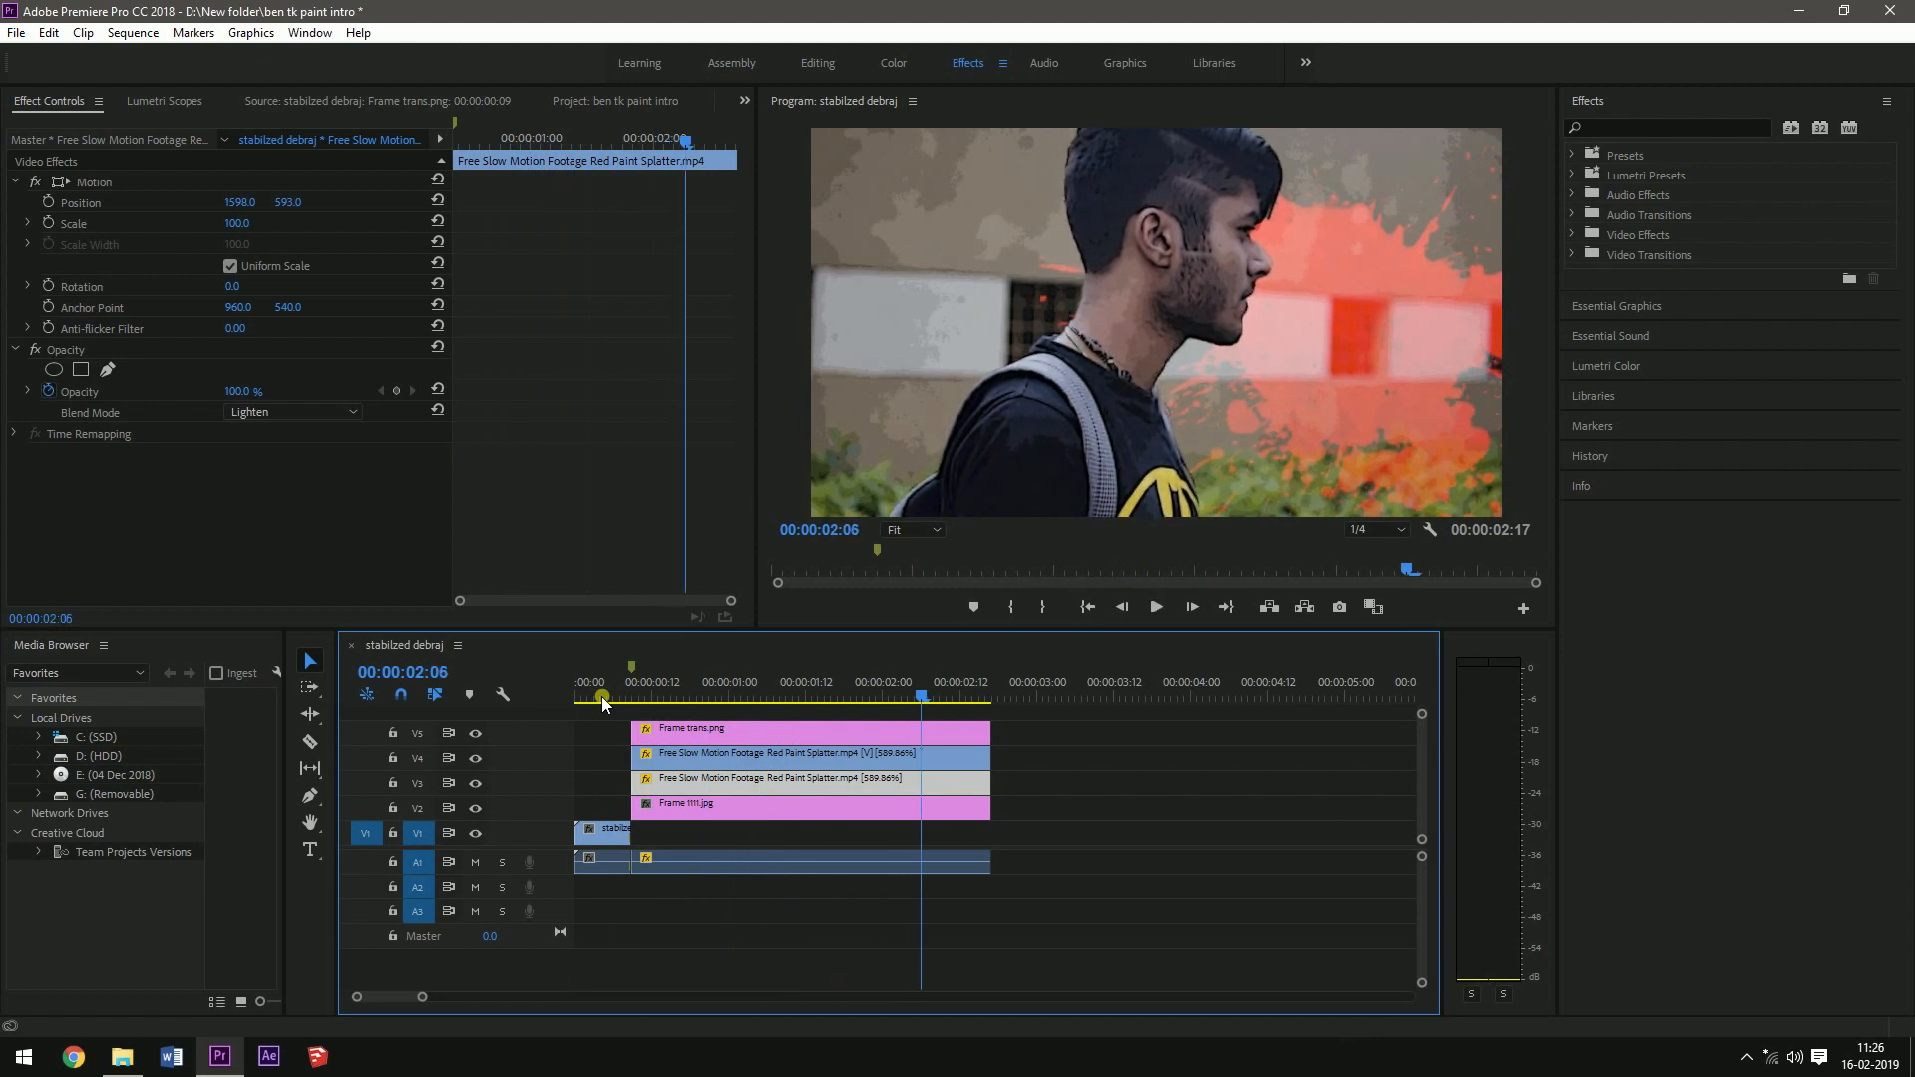
Play the sequence from its beginning to review how the stacked paint splatter clips look behind the subject.
scroll(752, 738, down, 2)
scroll(753, 752, up, 2)
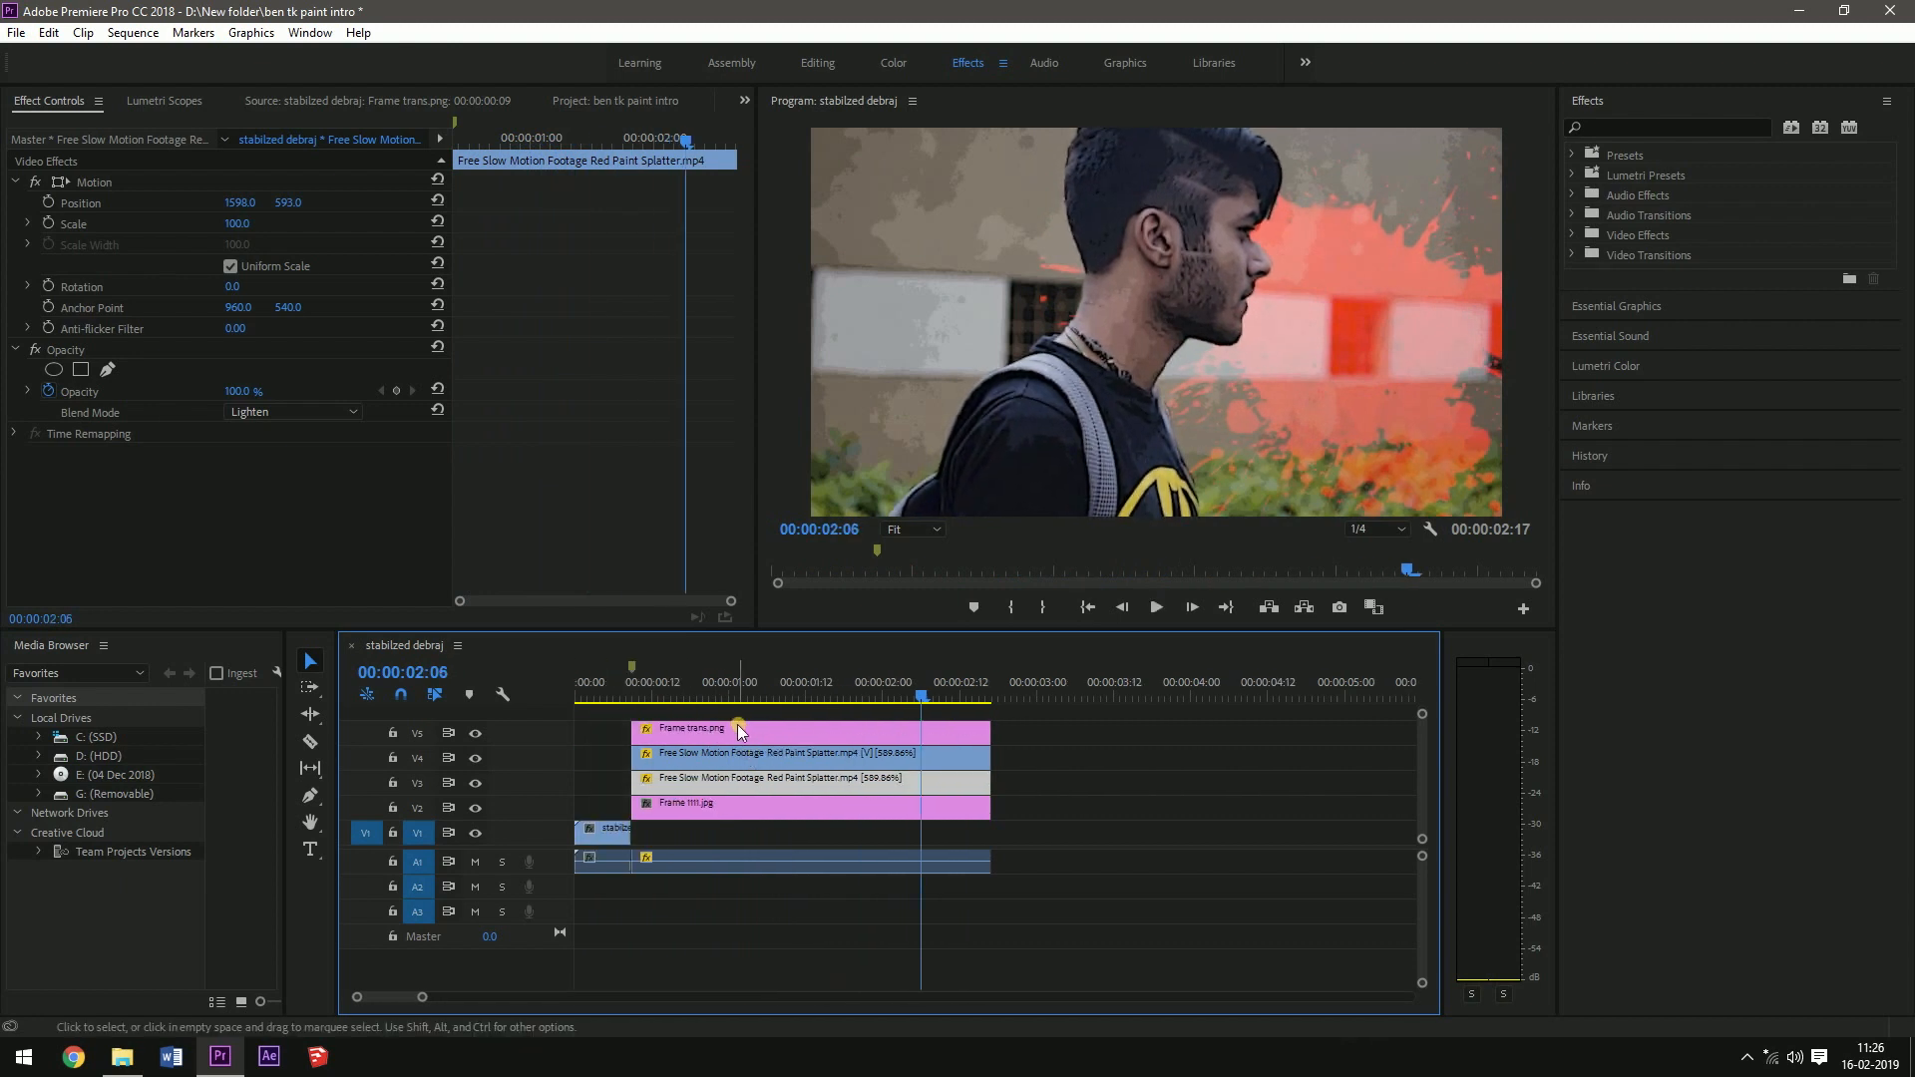
click(590, 686)
key(space)
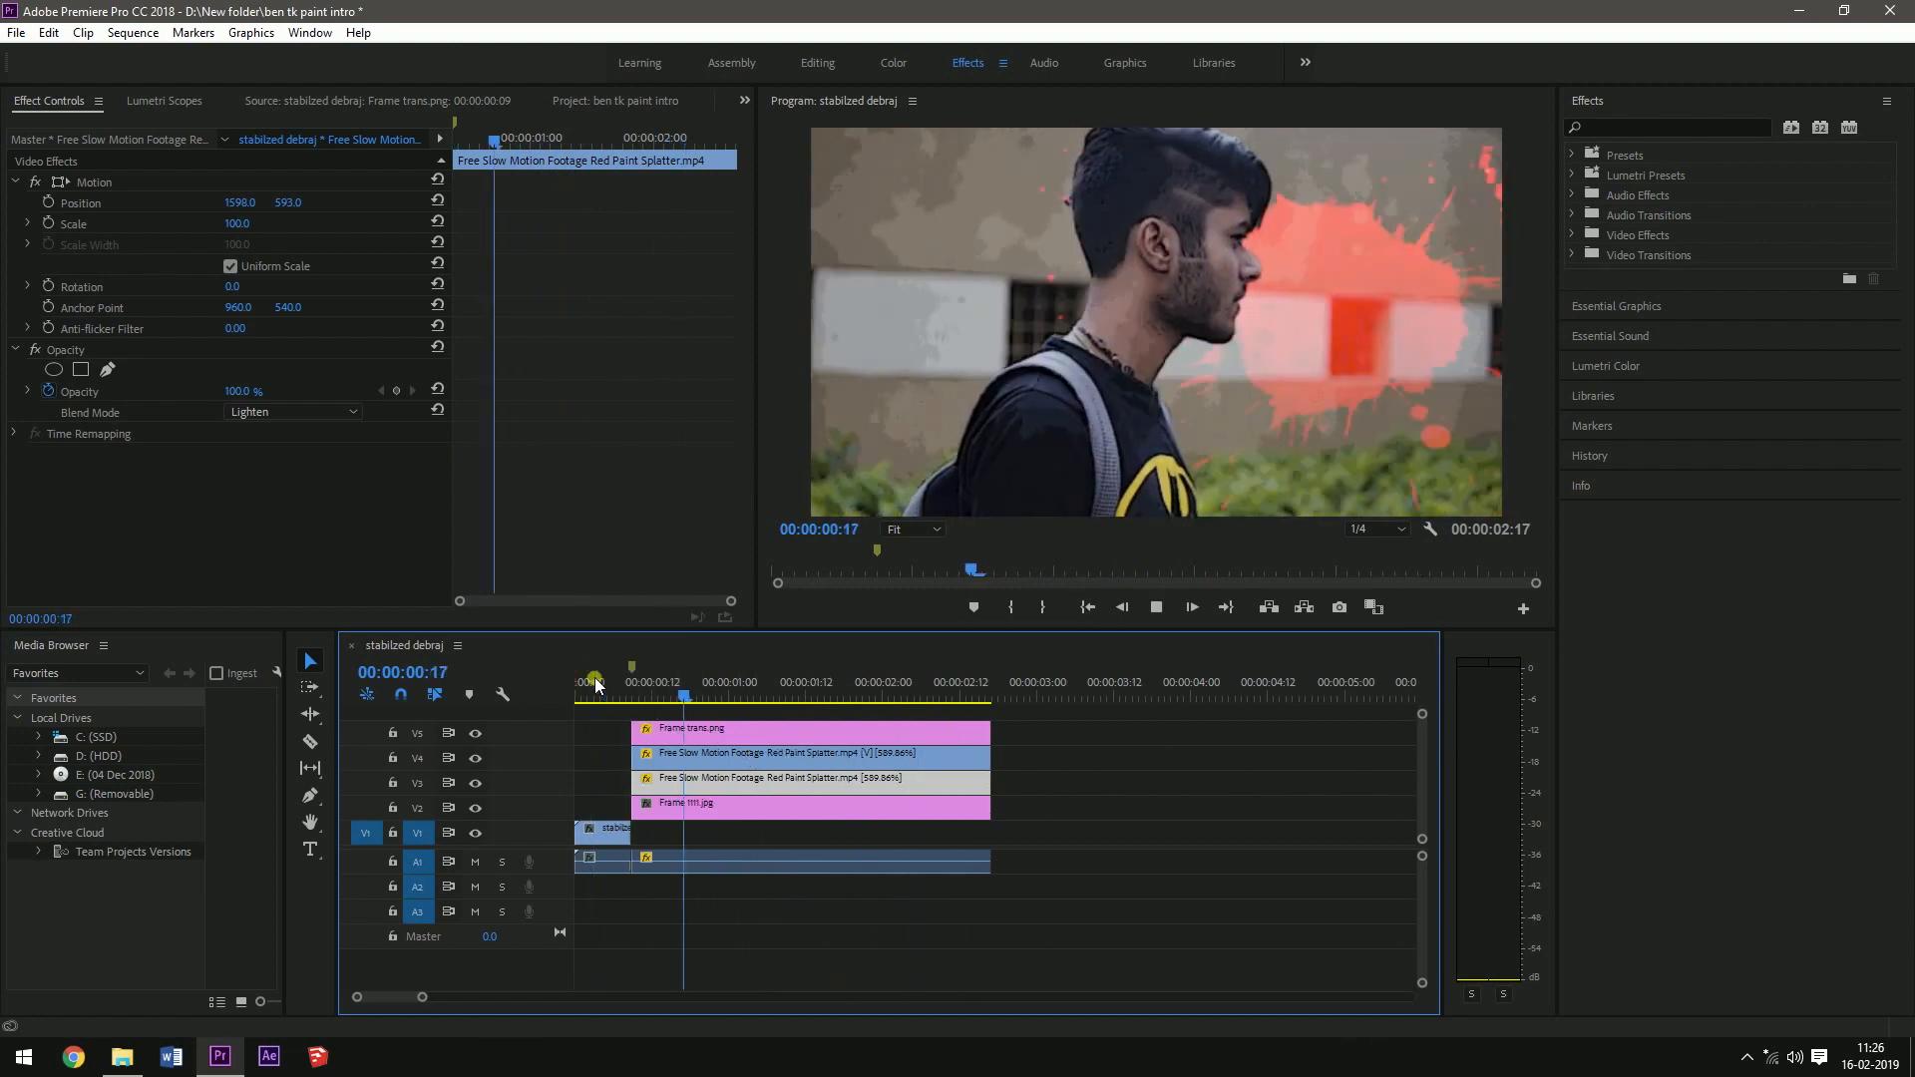
click(748, 754)
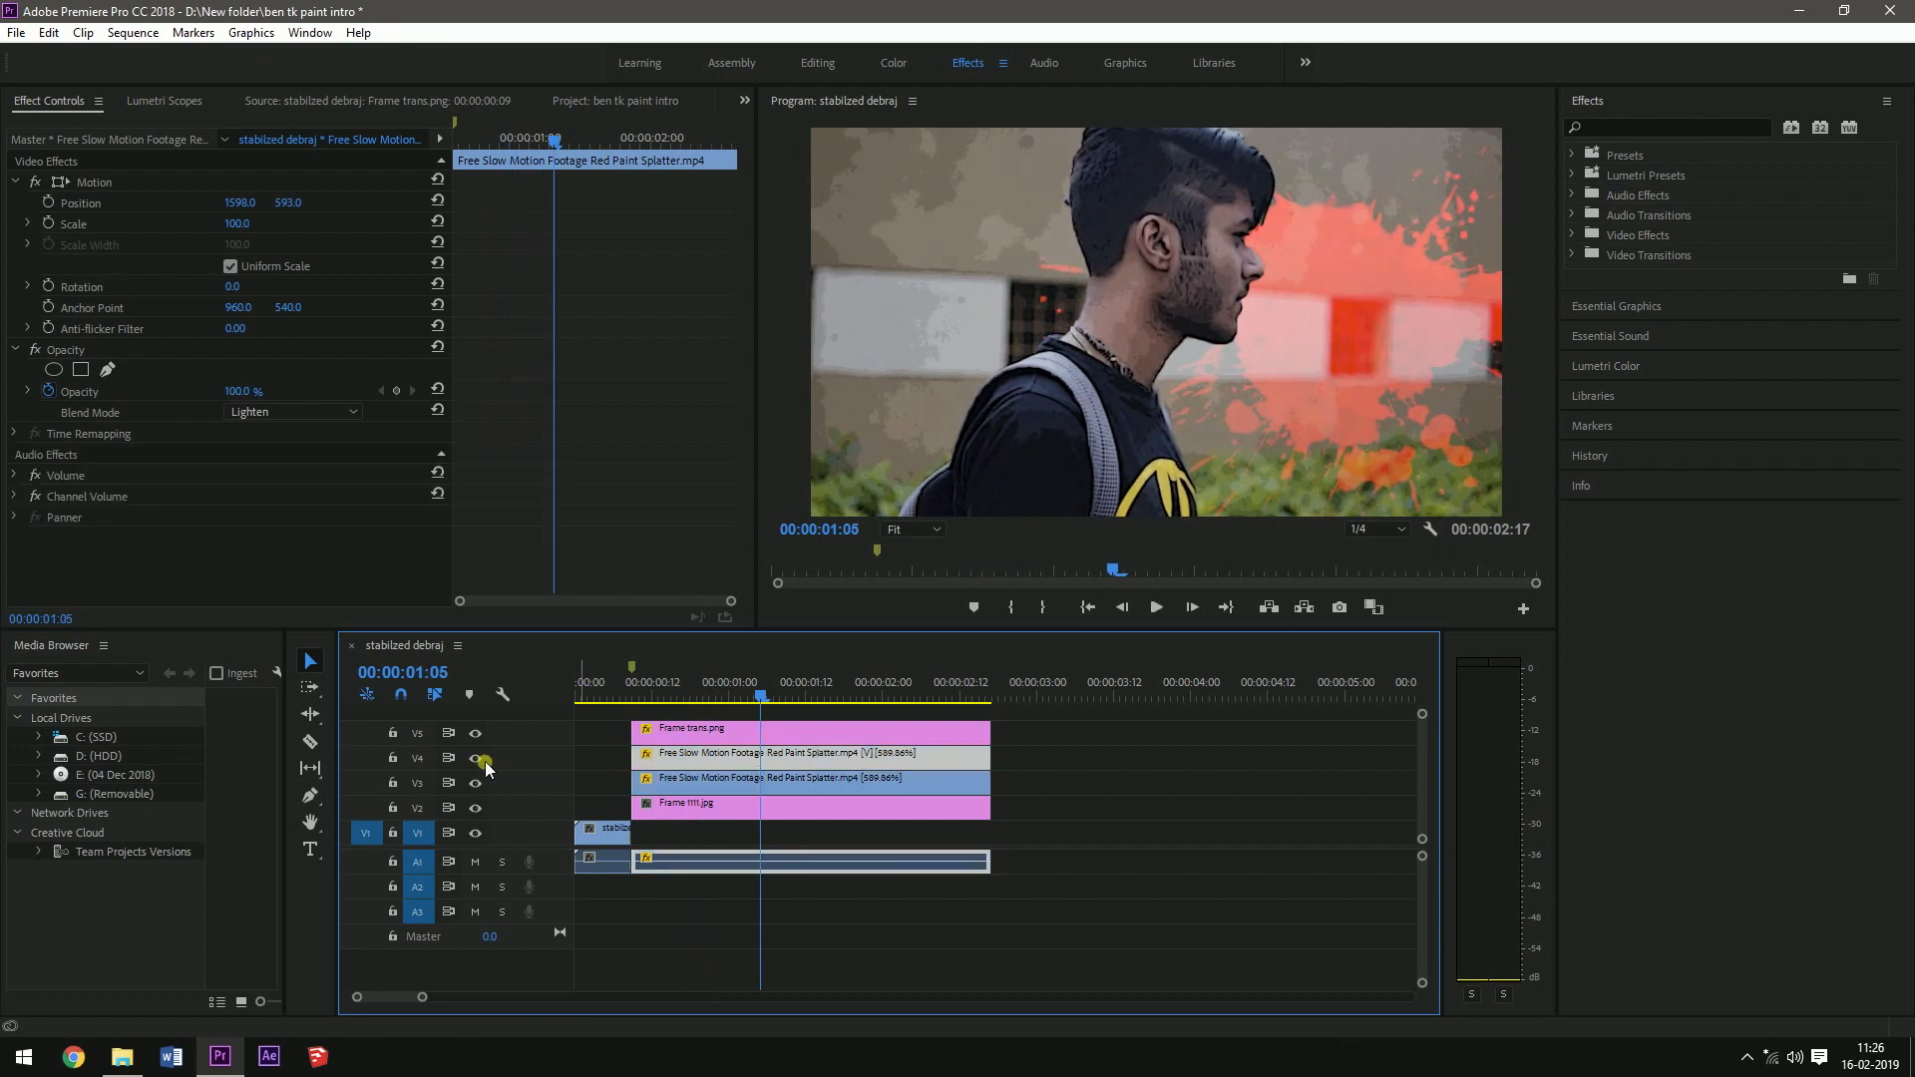
Move the Frame trans.png clip up to track V6 so that V5 is free beneath it.
click(587, 688)
click(674, 733)
mouse_move(674, 733)
mouse_down()
mouse_move(696, 723)
mouse_move(674, 706)
mouse_up()
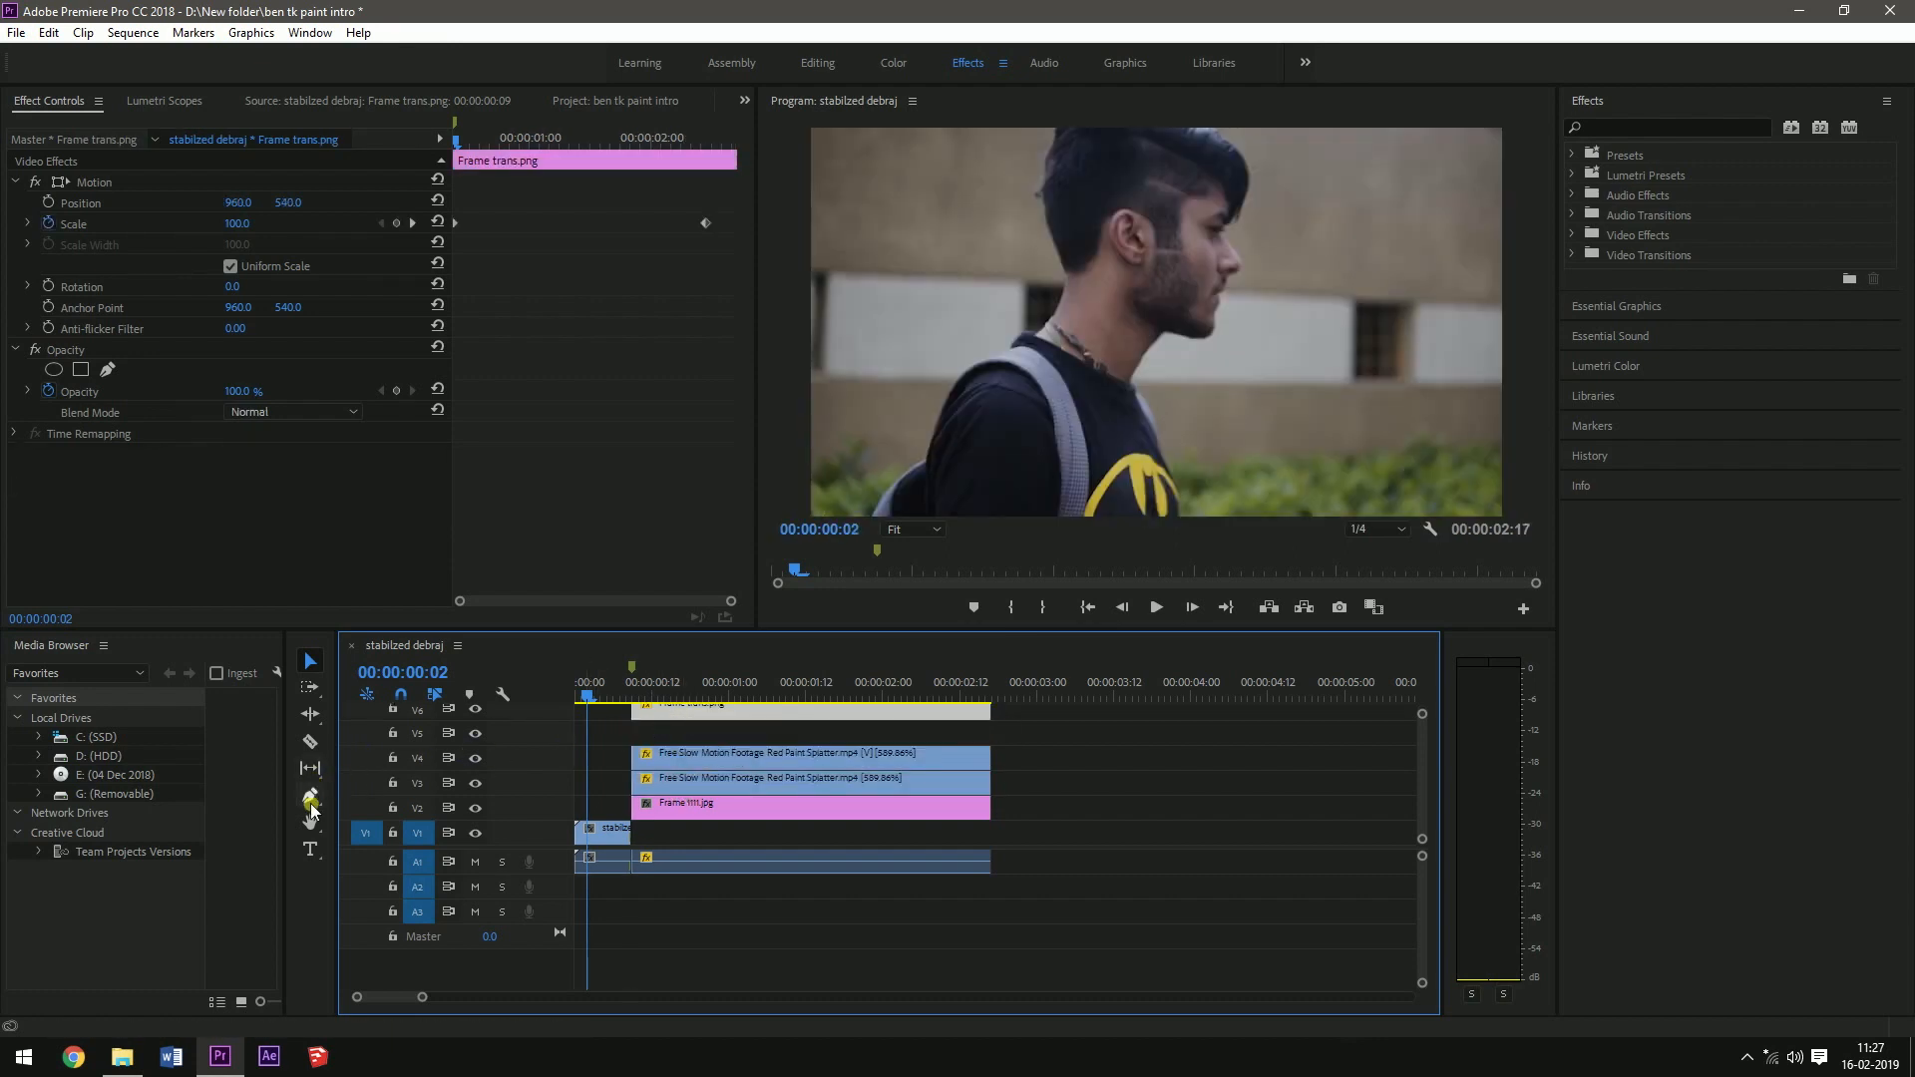
Add the text "HELLO" to the frame with font size 322 and the Tw Cen MT Condensed Extra Bold font.
click(307, 846)
click(1063, 329)
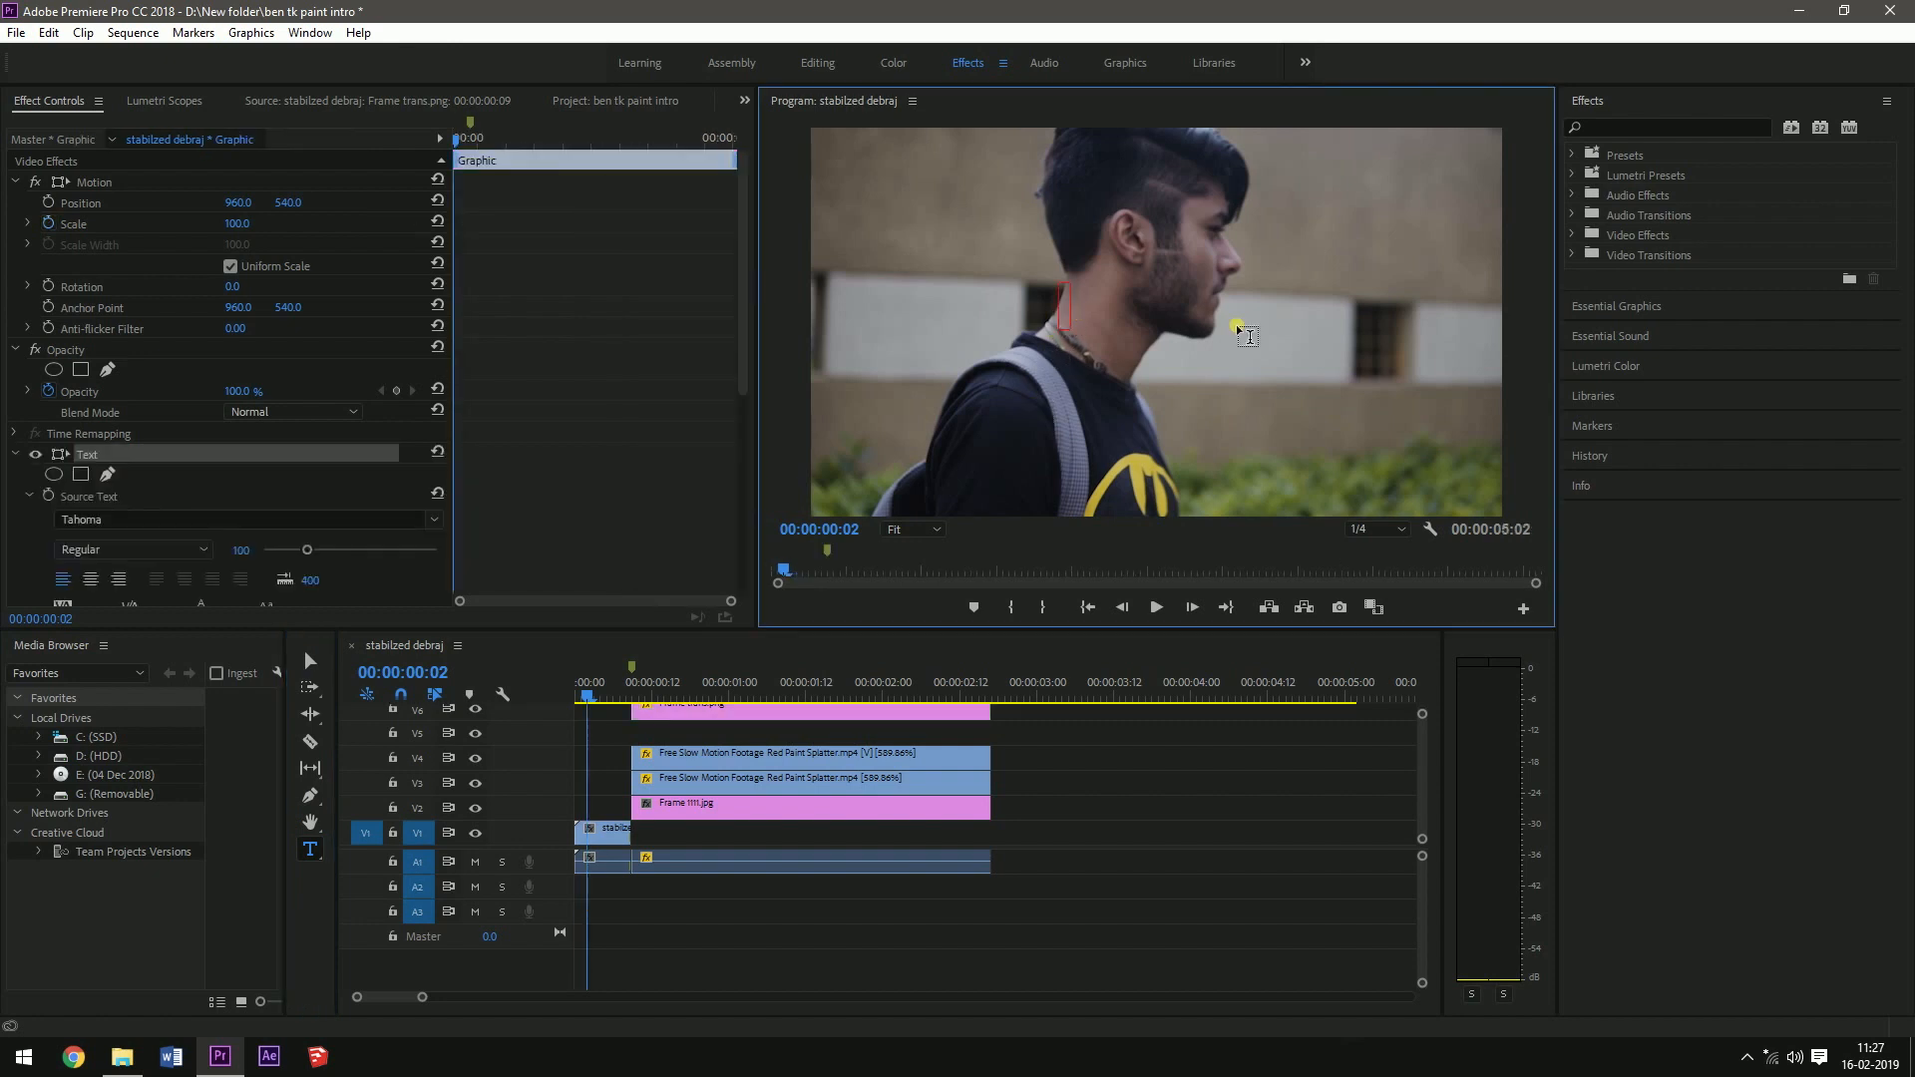
text(HELLO)
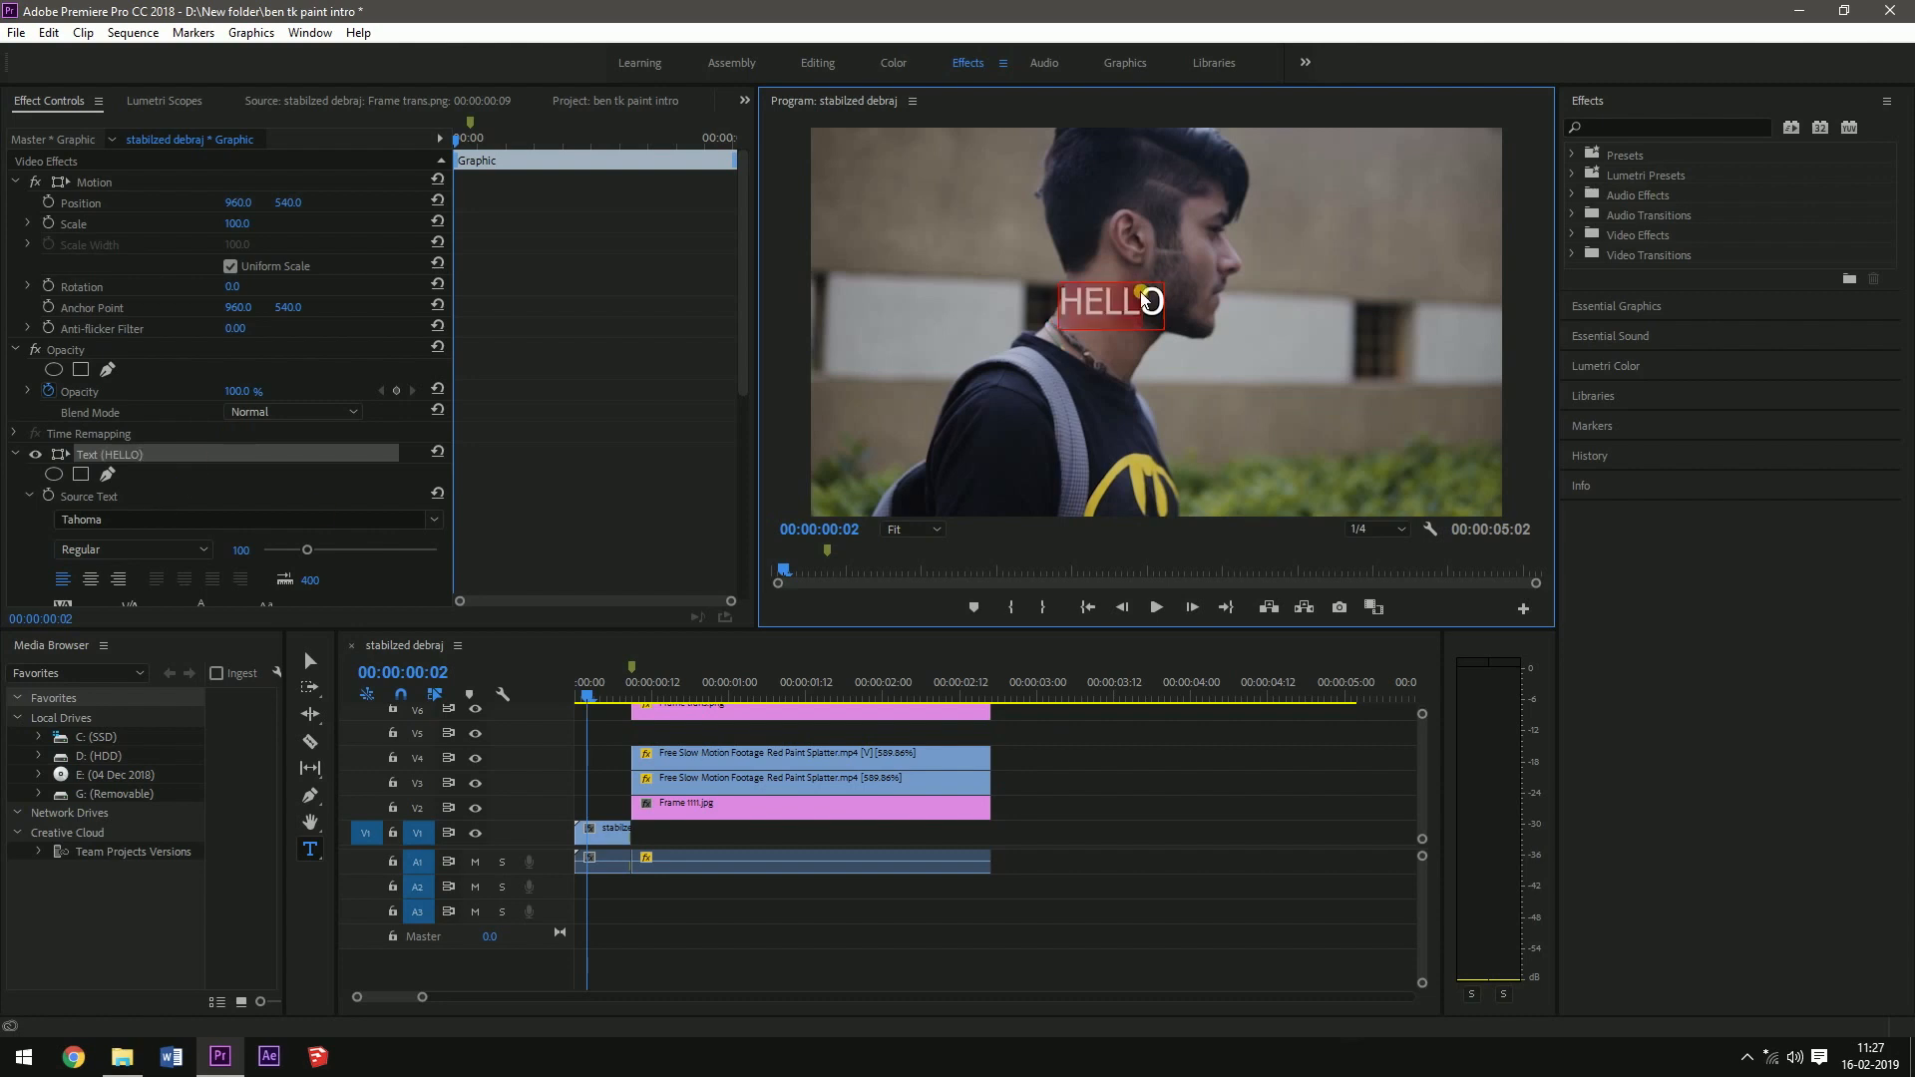
drag(310, 551, 407, 549)
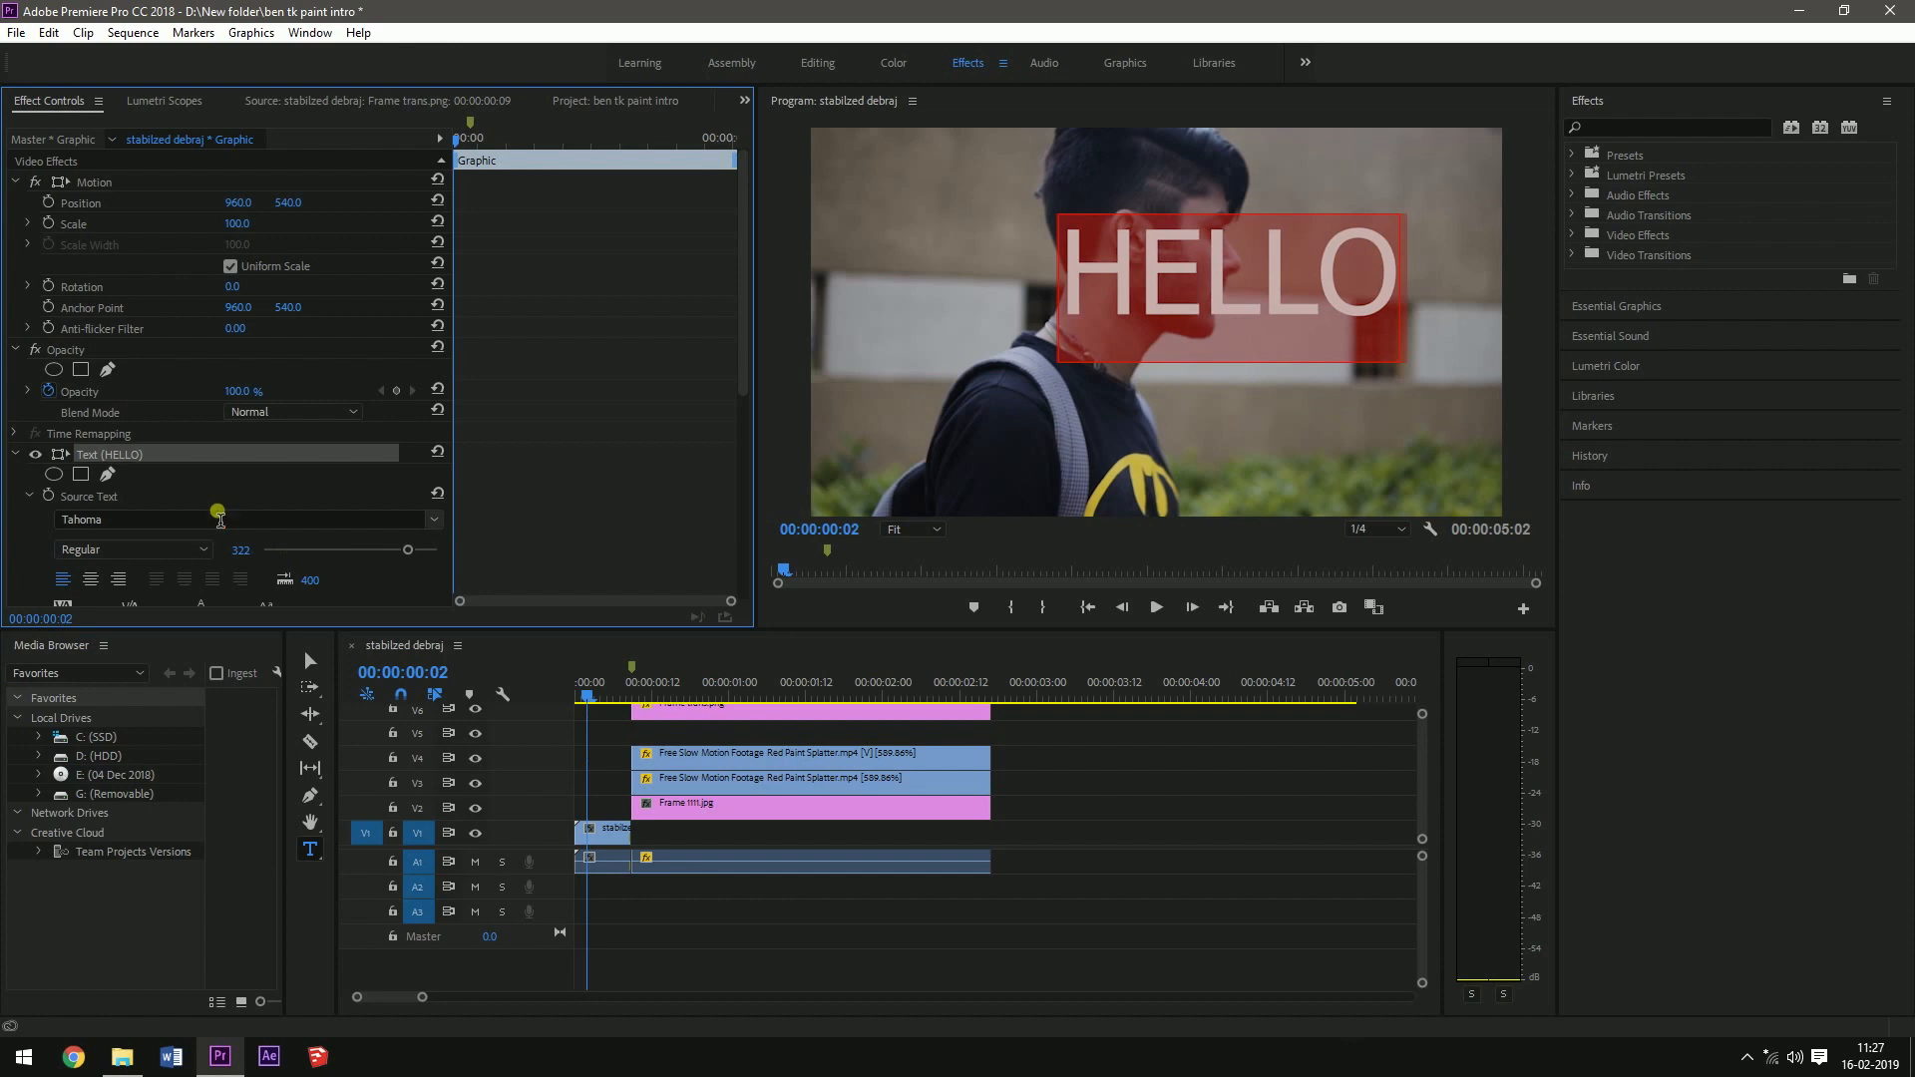
click(219, 518)
click(366, 806)
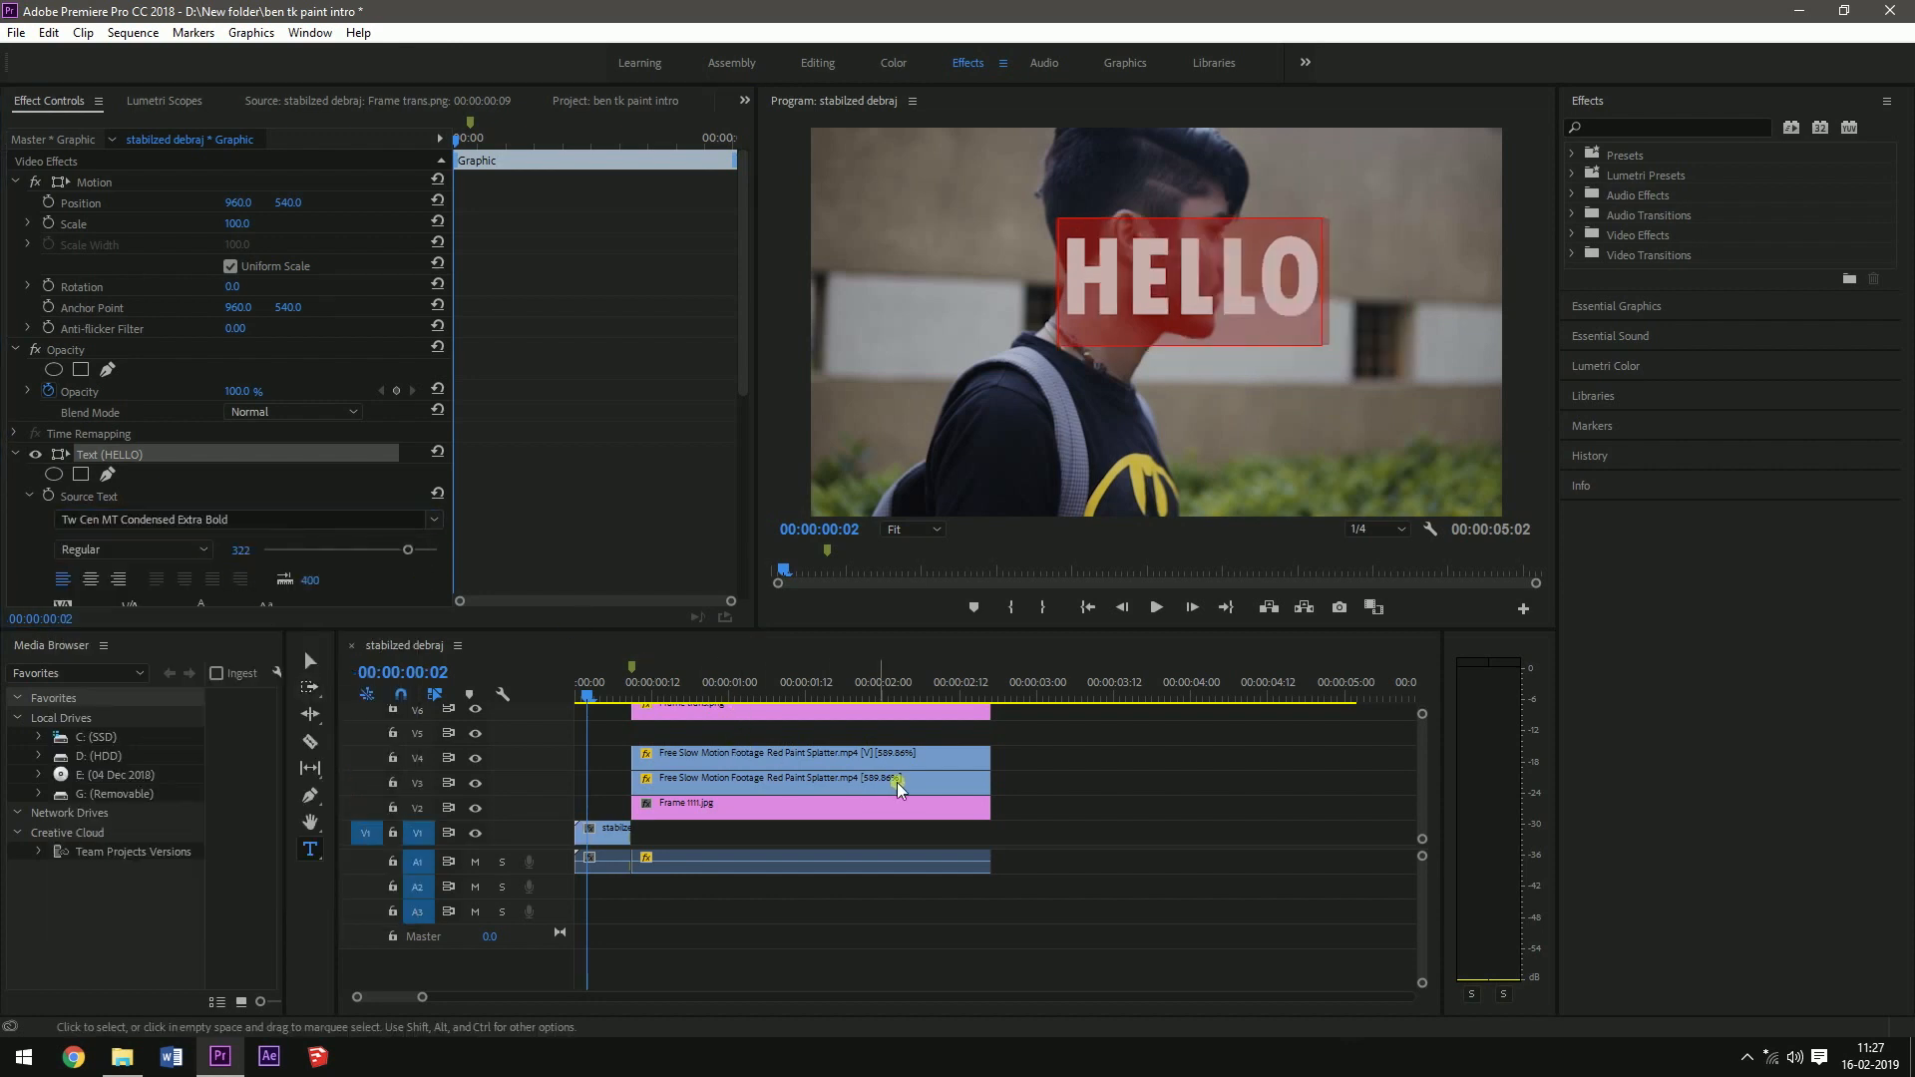
Move the HELLO clip to V5 beneath Frame trans.png, starting at the cut, trim it to the stills' end, and play the result.
scroll(900, 780, down, 1)
scroll(900, 780, up, 1)
drag(1219, 629, 1219, 547)
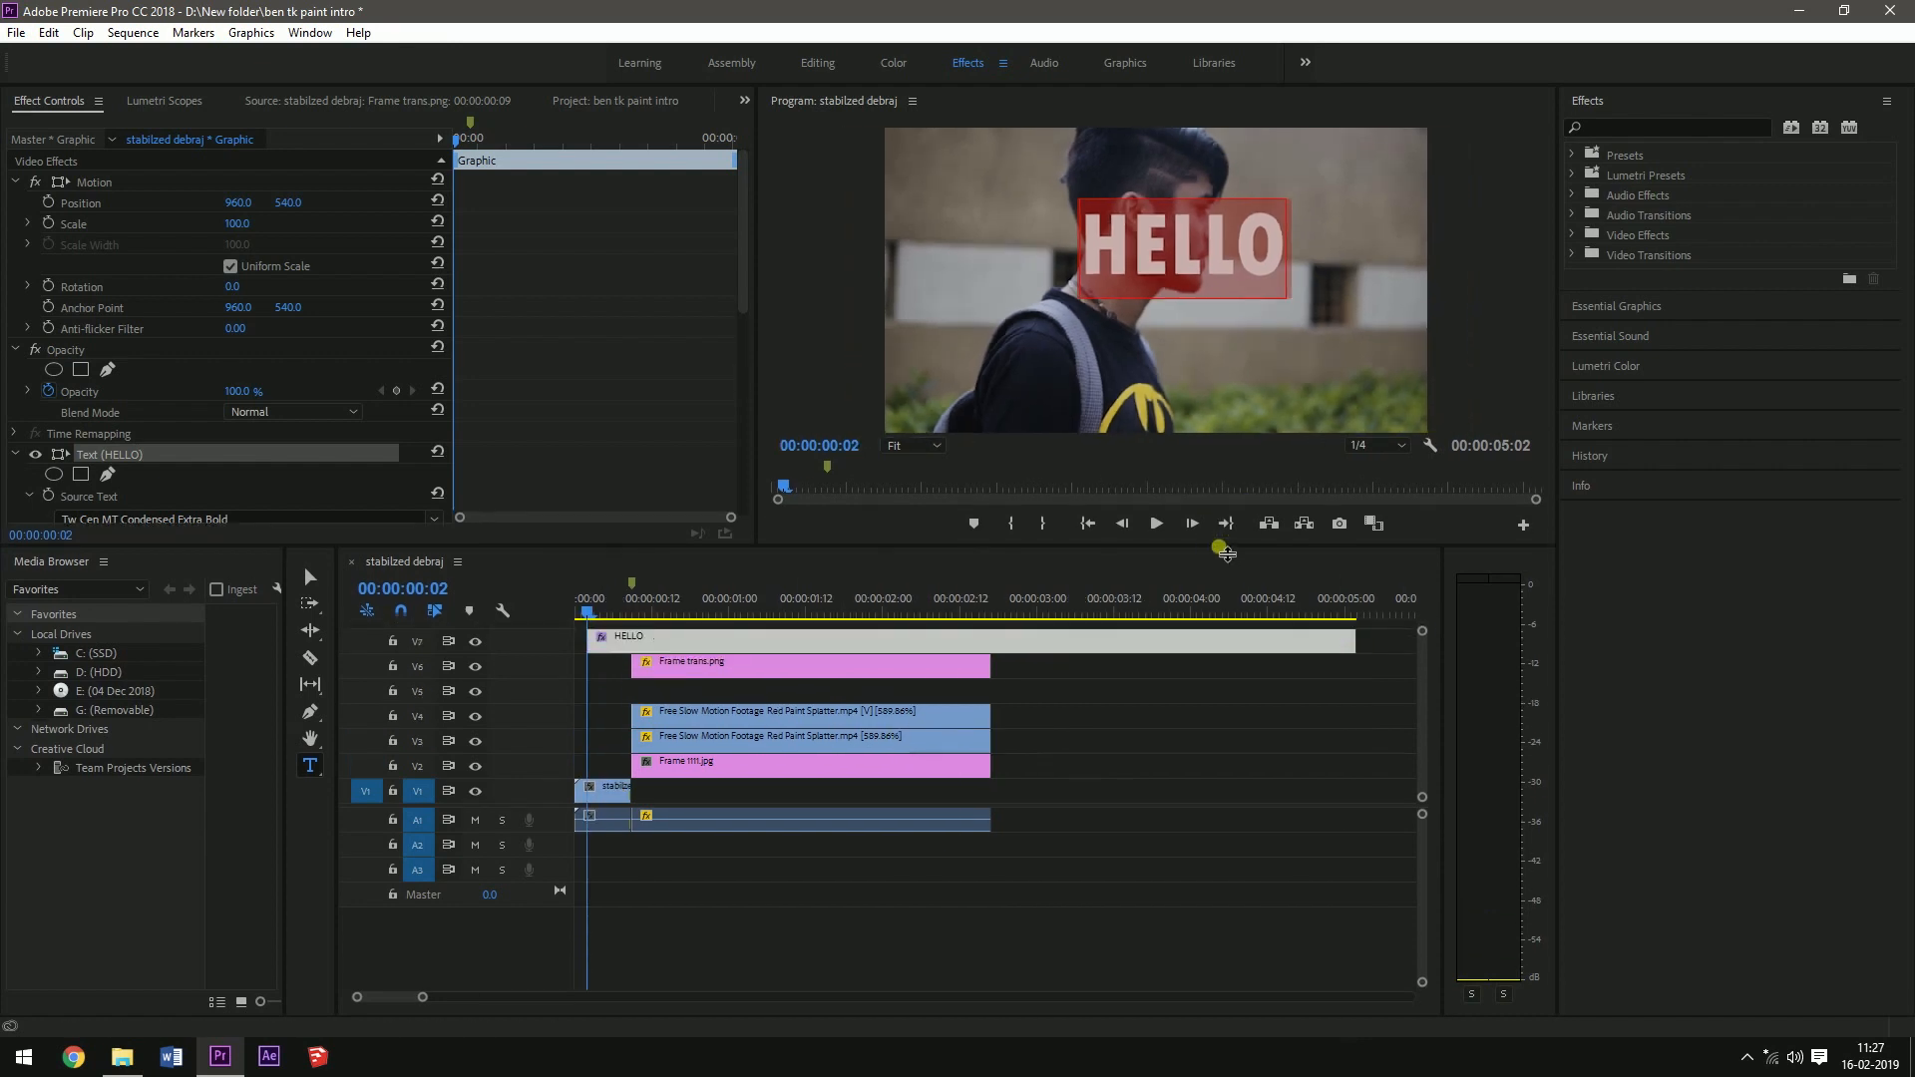
scroll(698, 793, down, 1)
click(698, 795)
drag(507, 805, 508, 925)
drag(718, 548, 722, 681)
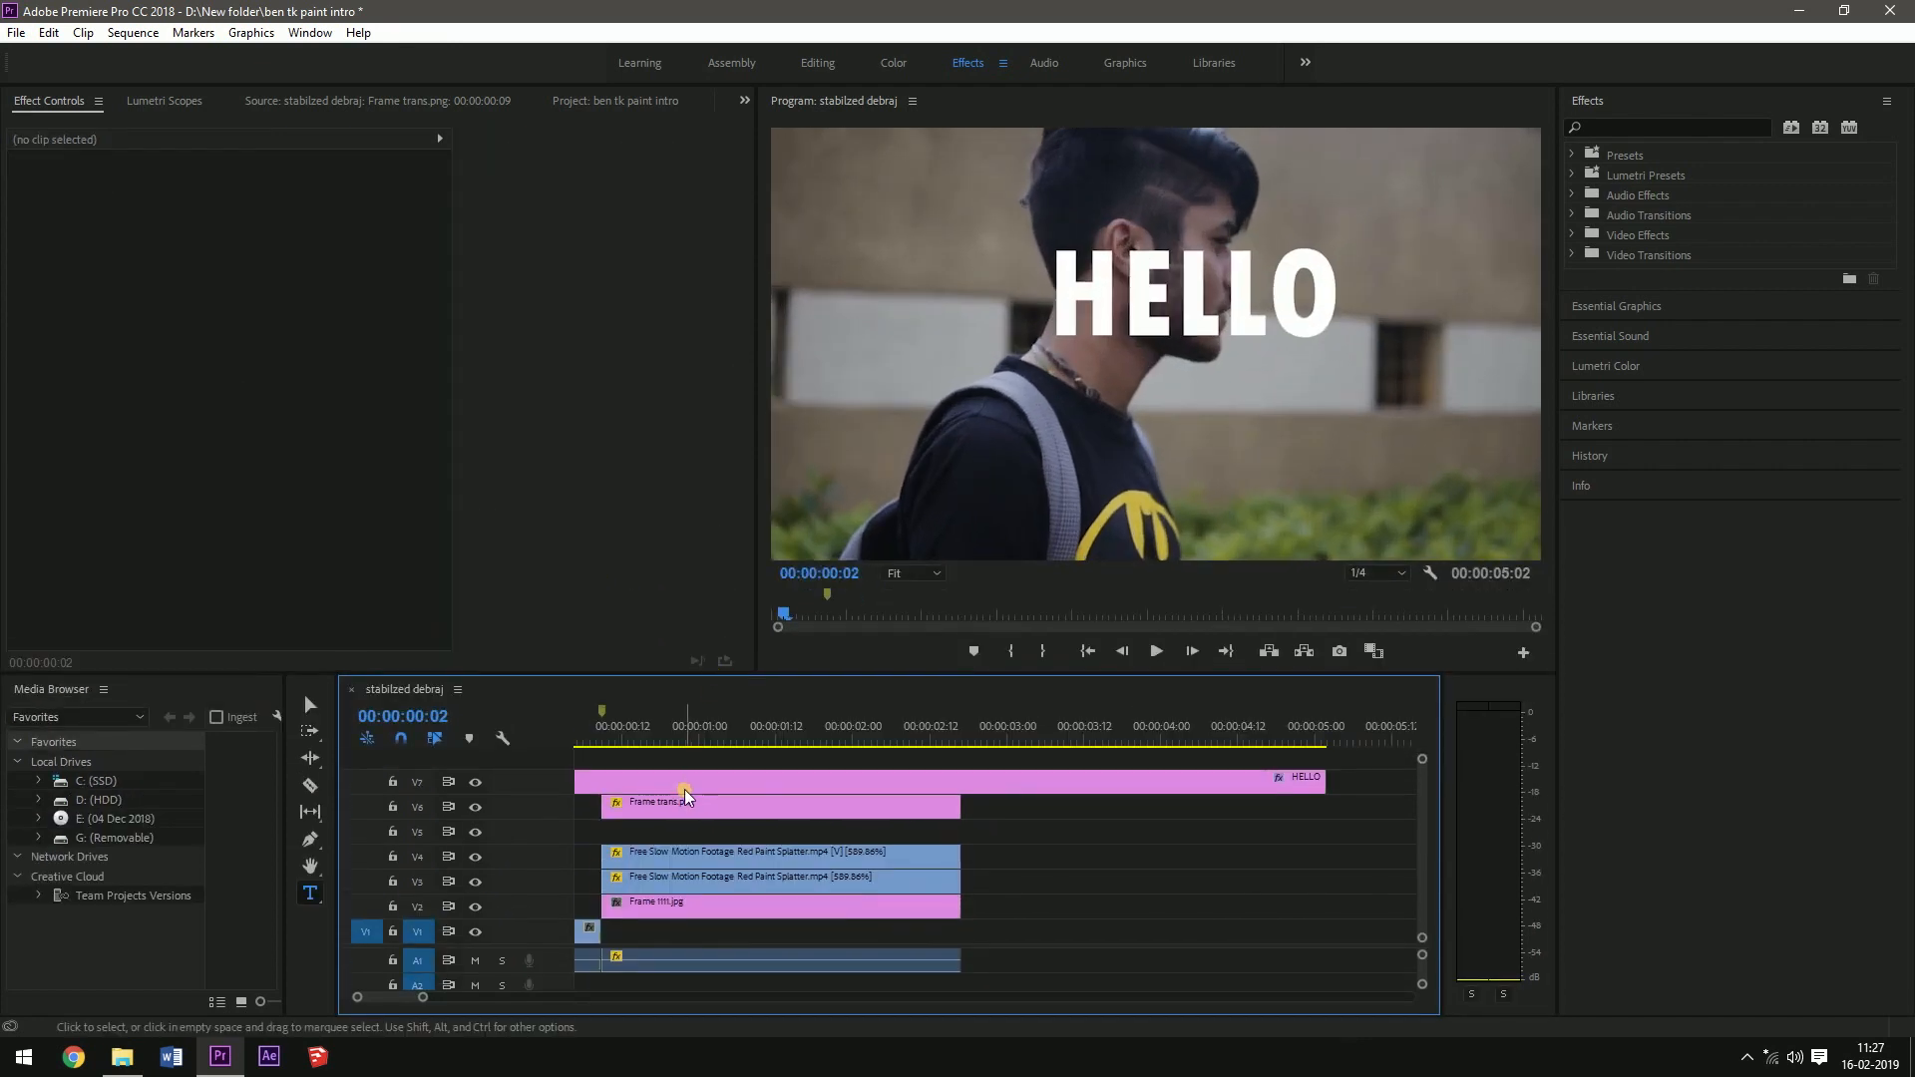
double_click(688, 779)
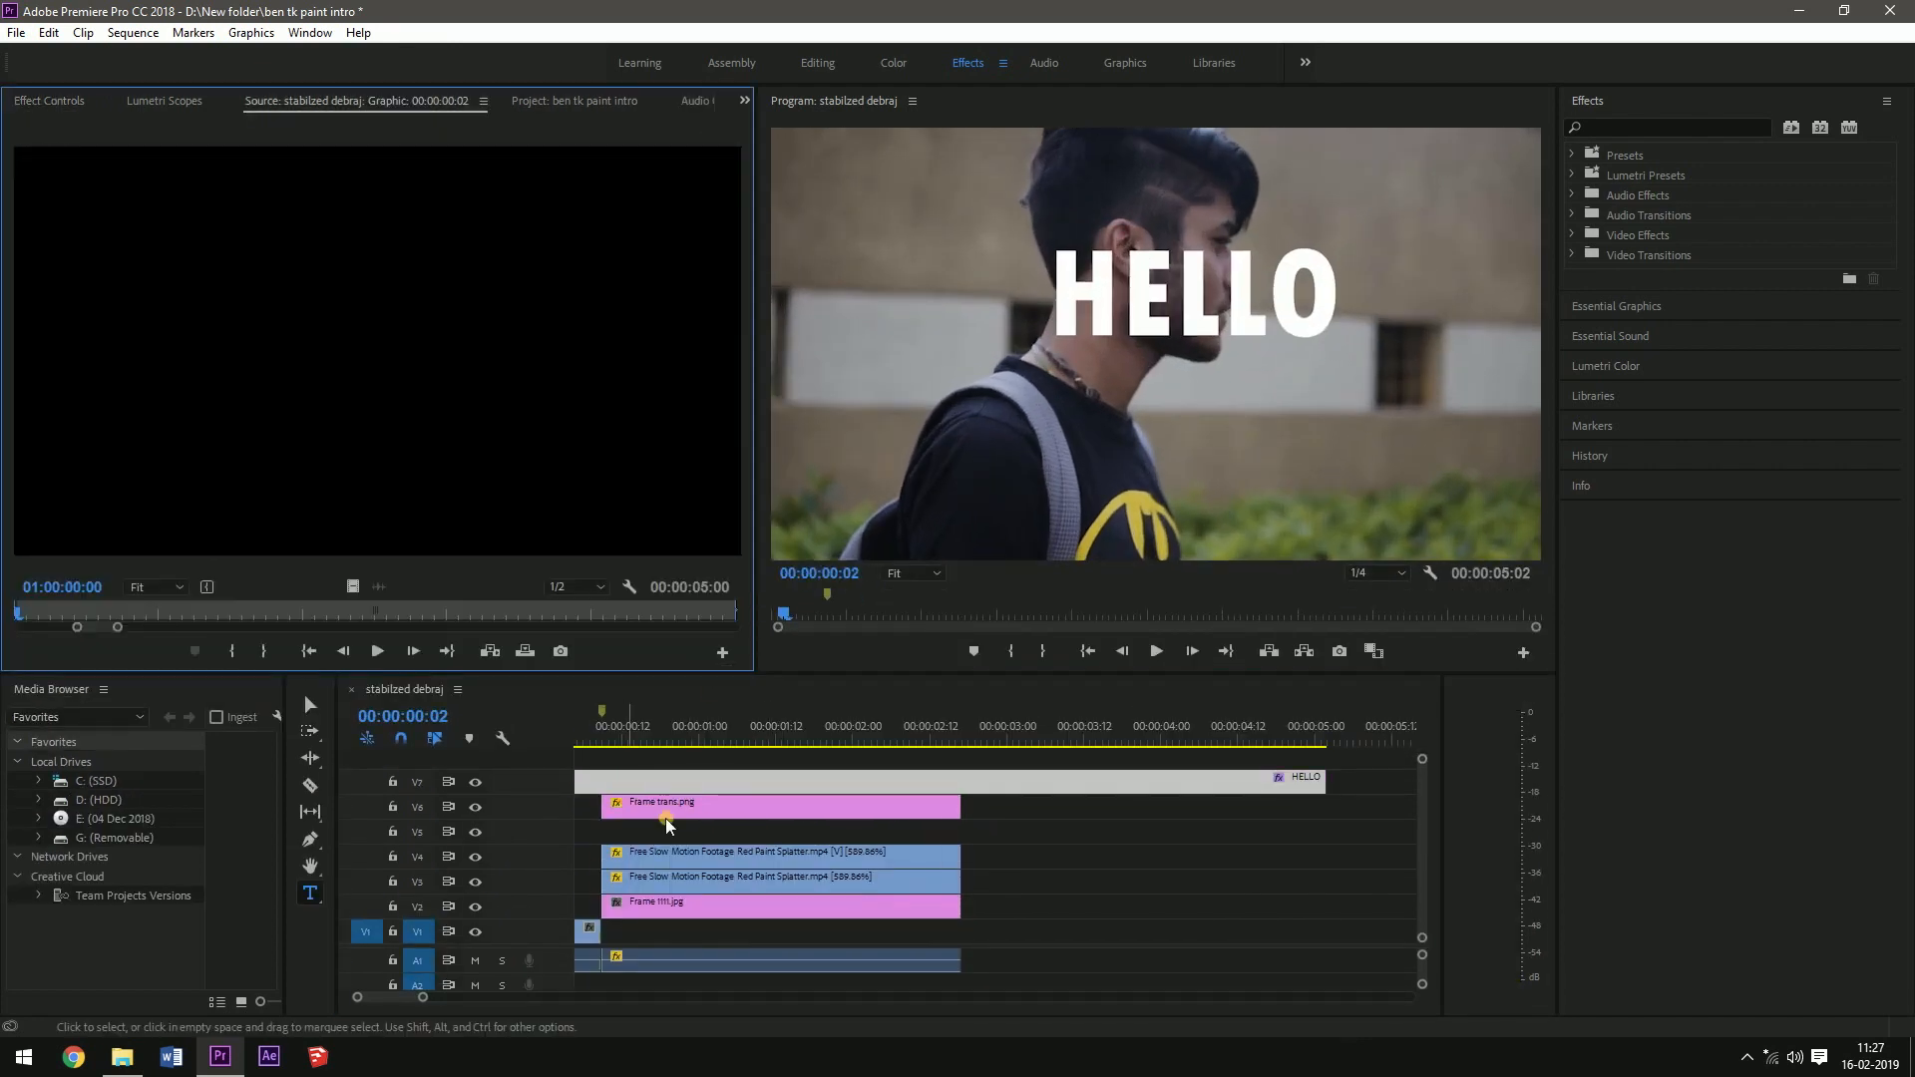
drag(783, 782, 840, 829)
drag(1342, 819, 960, 831)
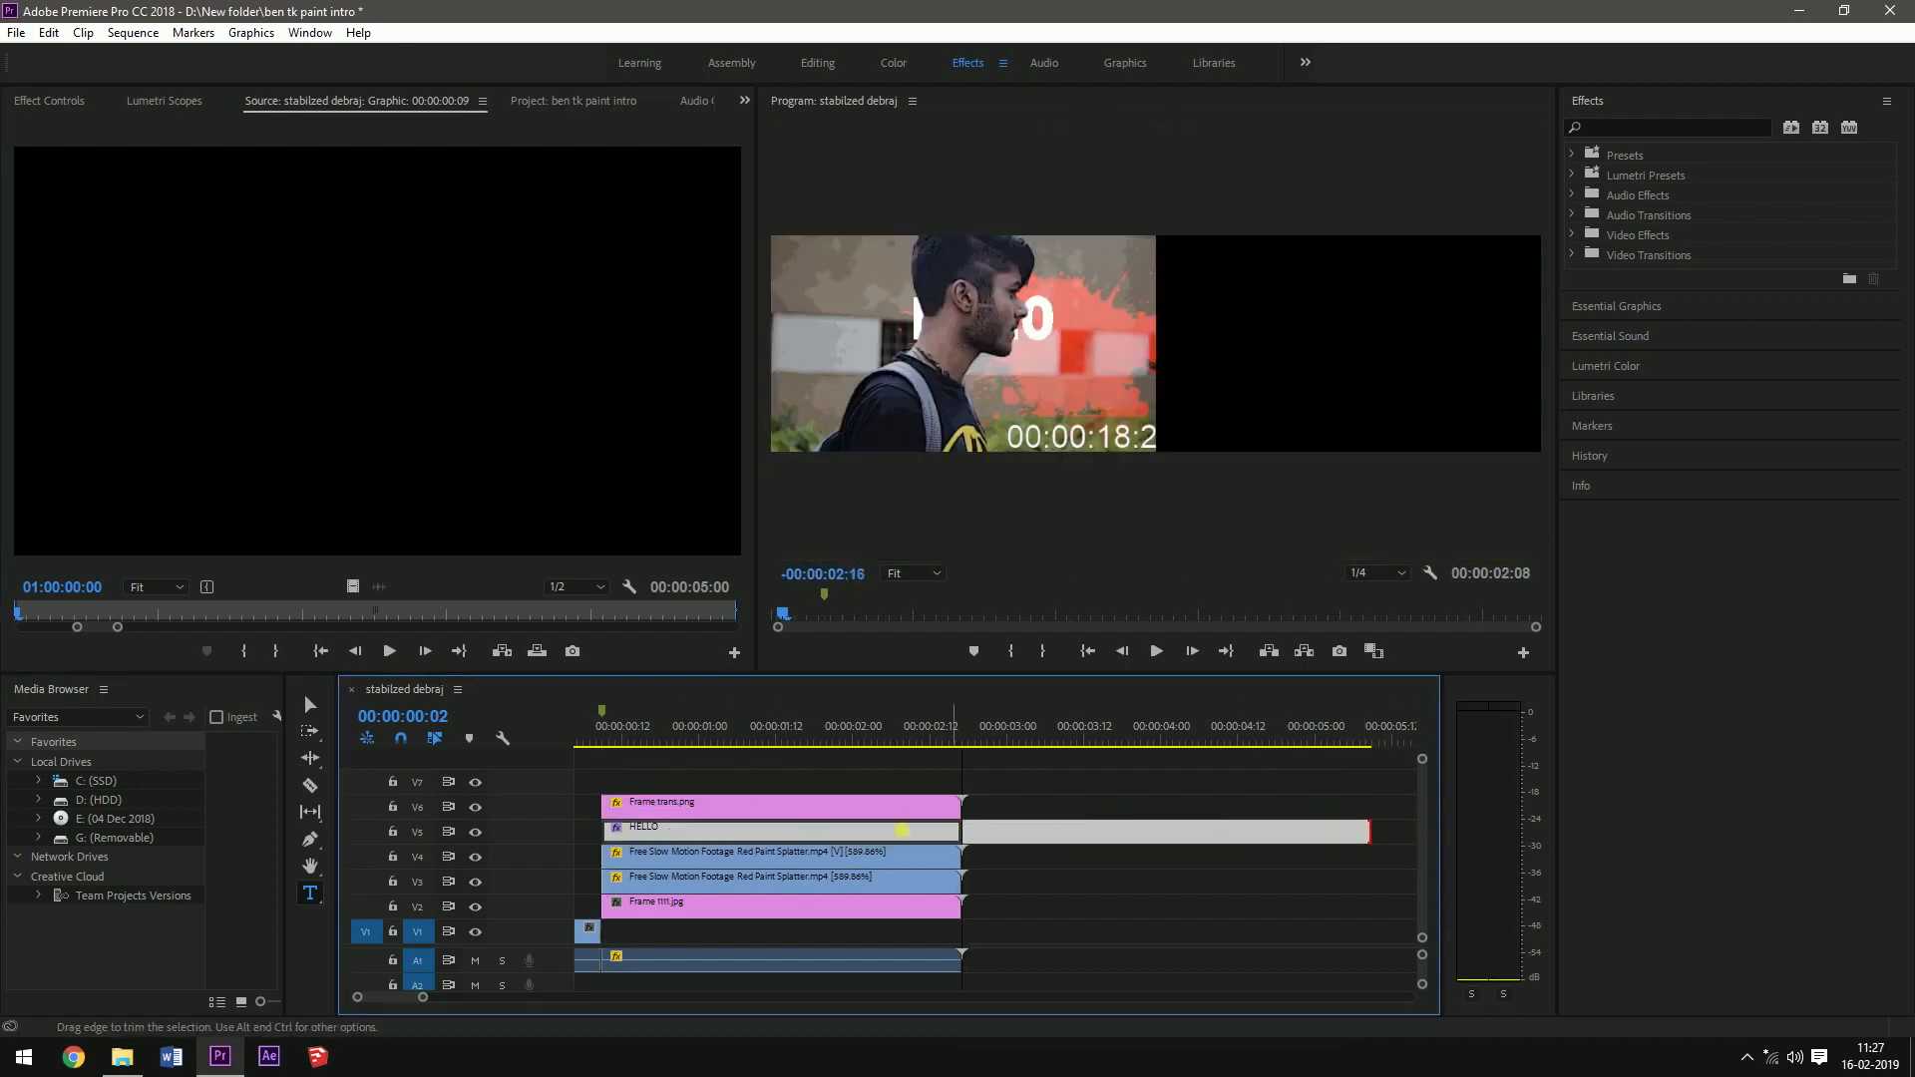
click(584, 743)
key(space)
key(space)
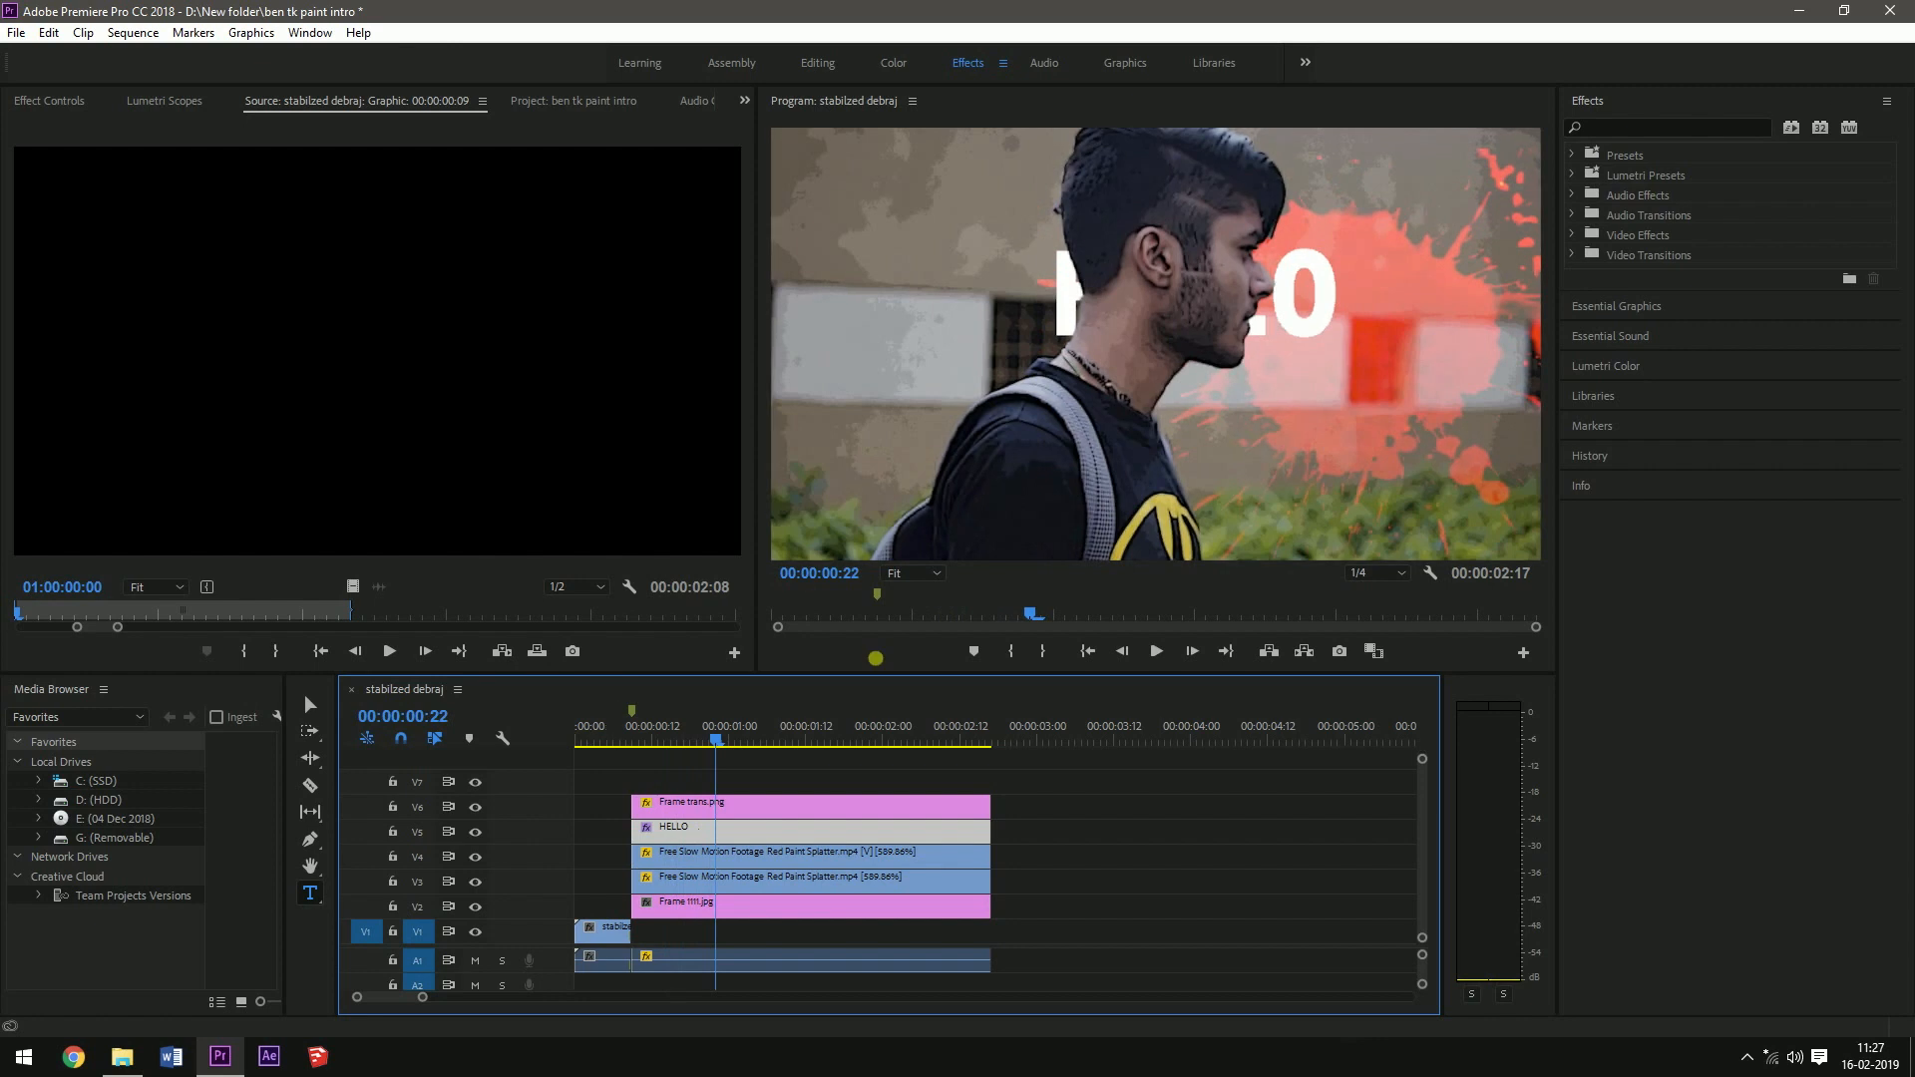
Place the HELLO graphic over the splatter at position 1395, 712 and rotate it to -27°.
click(67, 106)
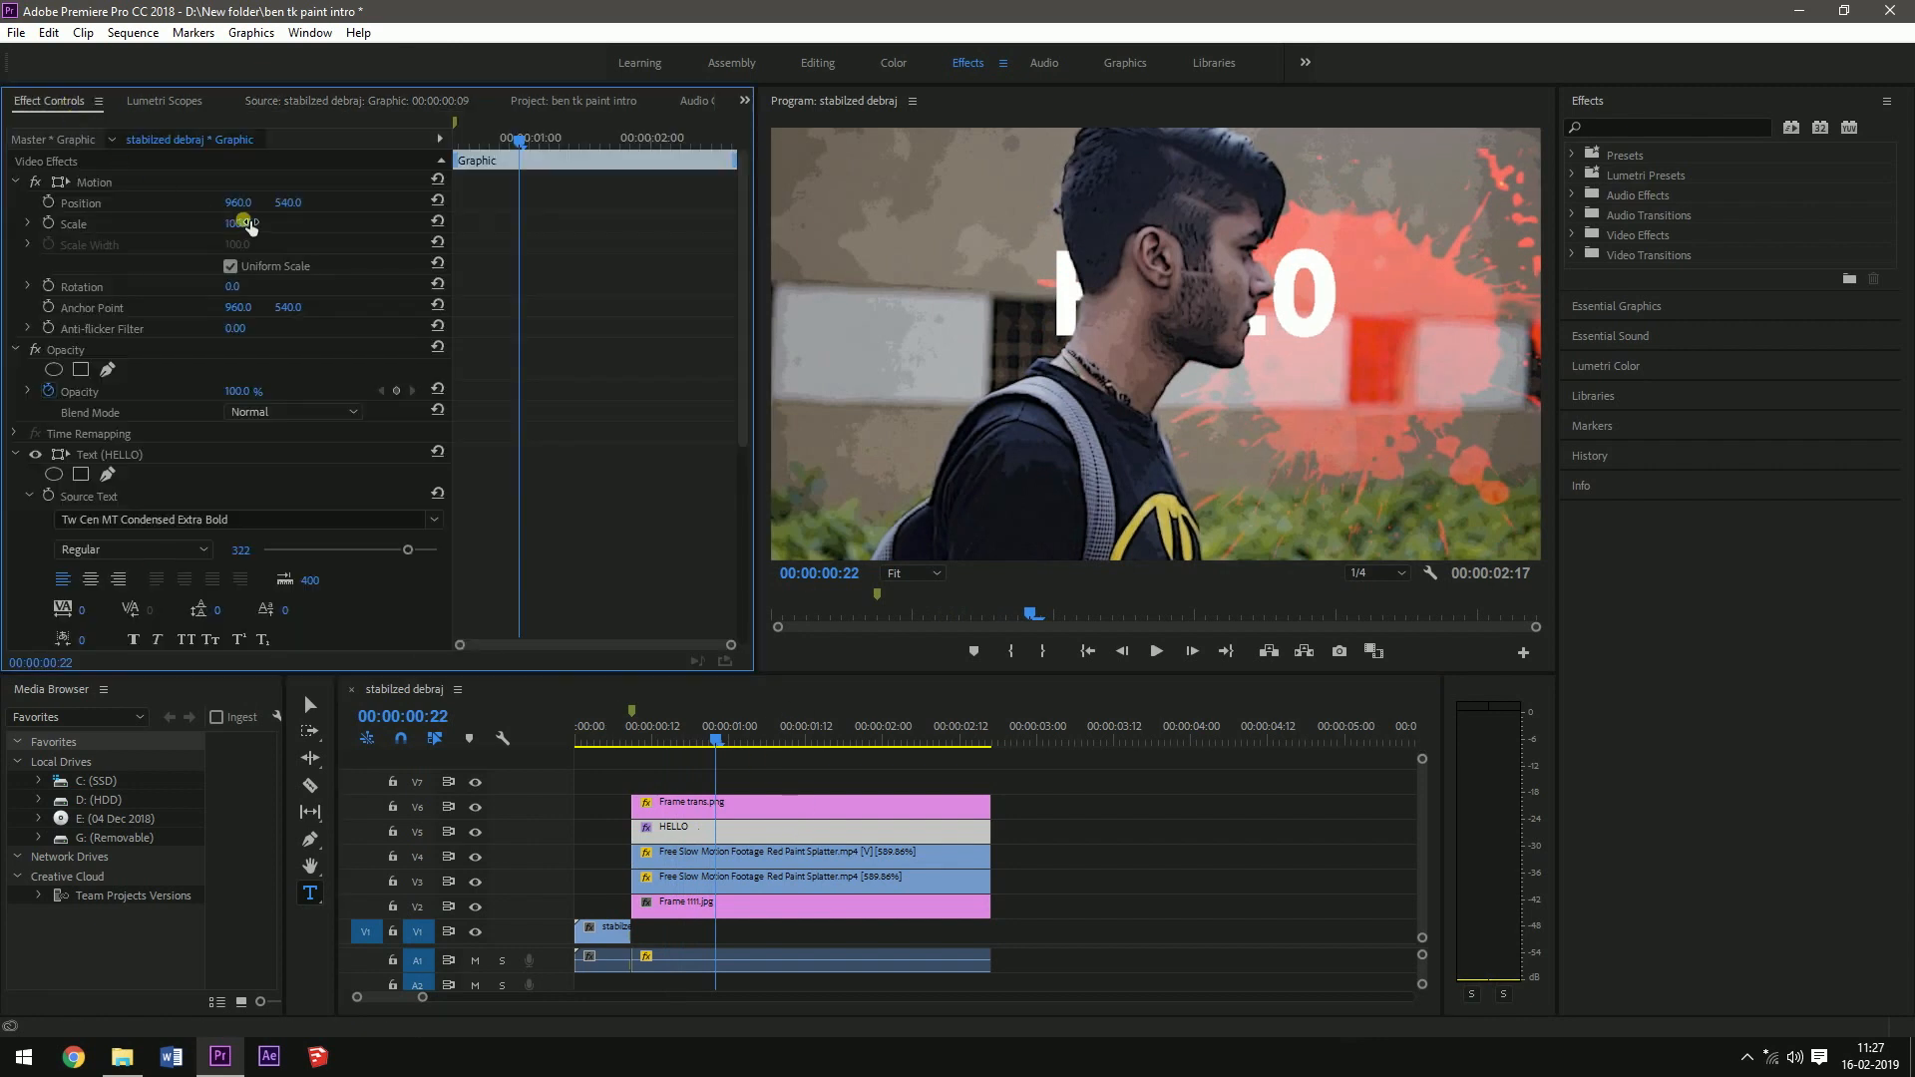
drag(247, 203, 682, 203)
drag(288, 202, 398, 202)
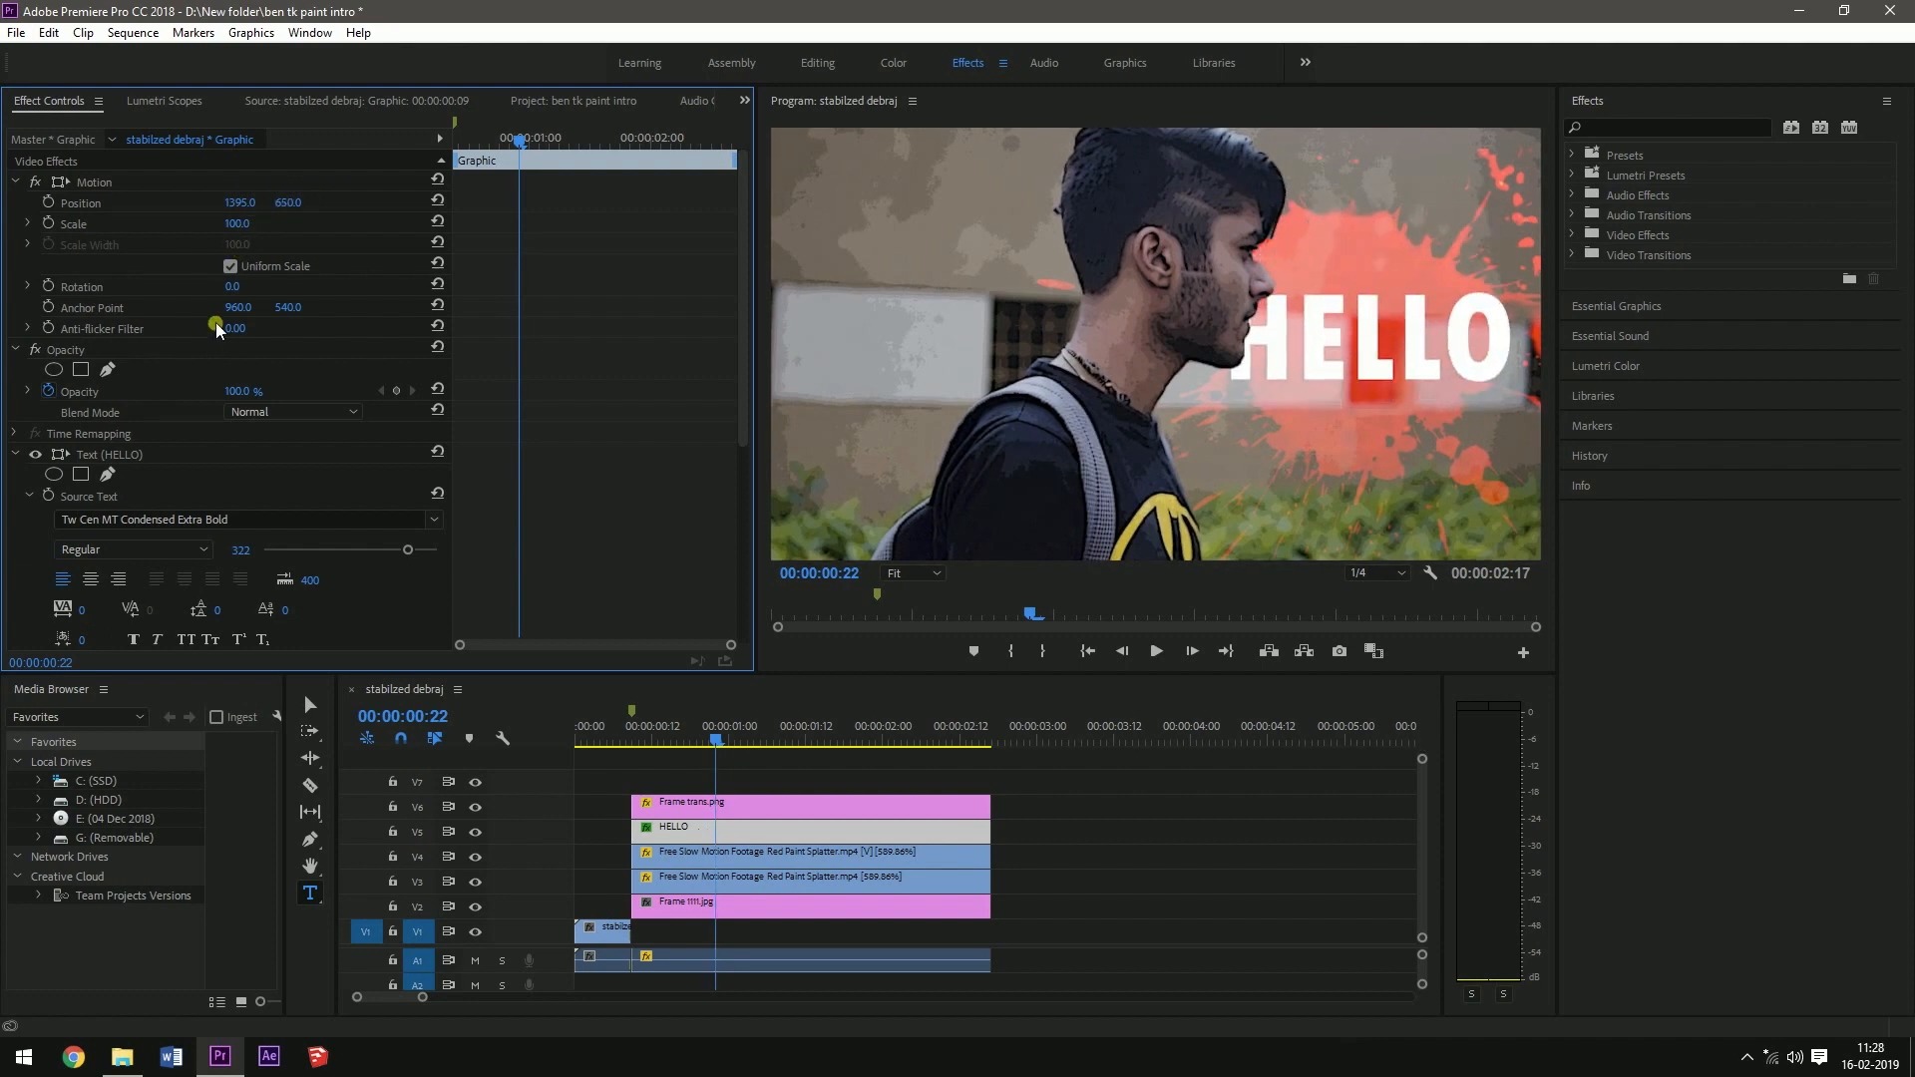
drag(231, 286, 204, 286)
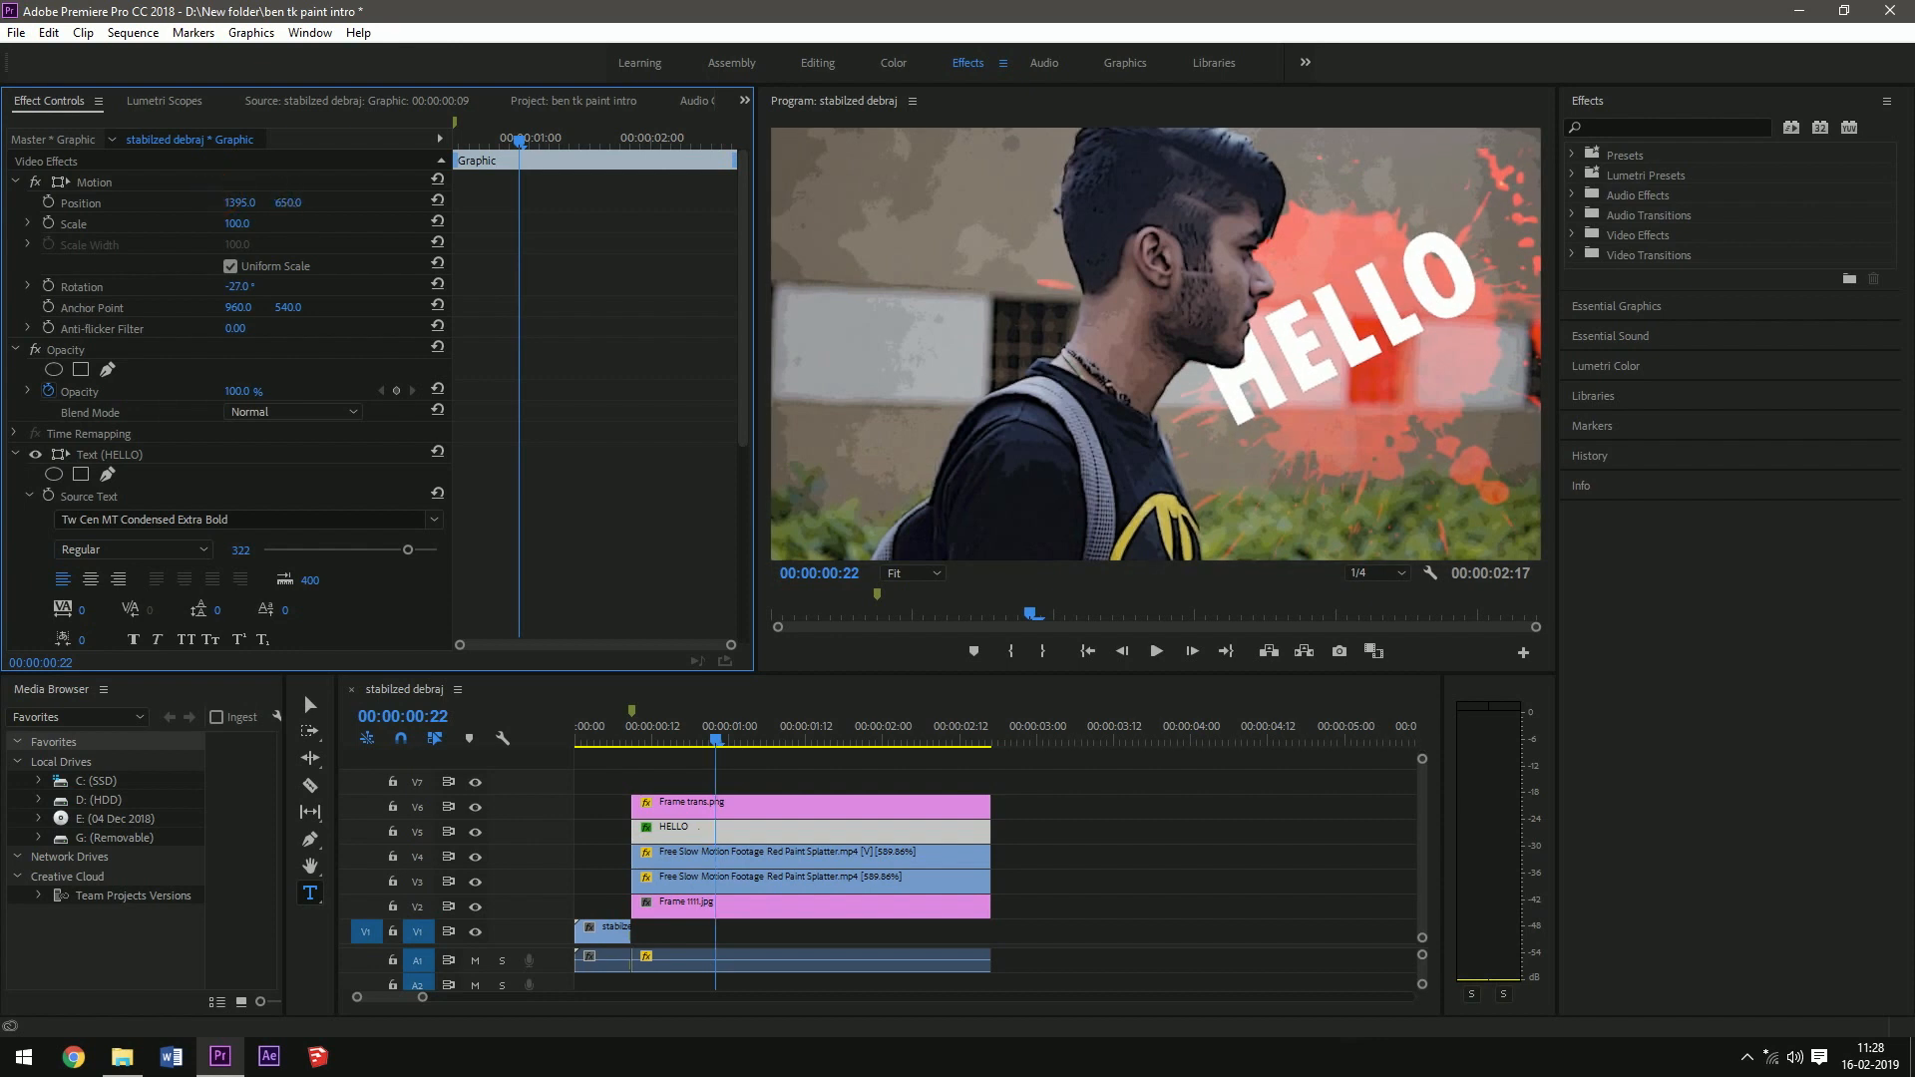
drag(288, 203, 350, 203)
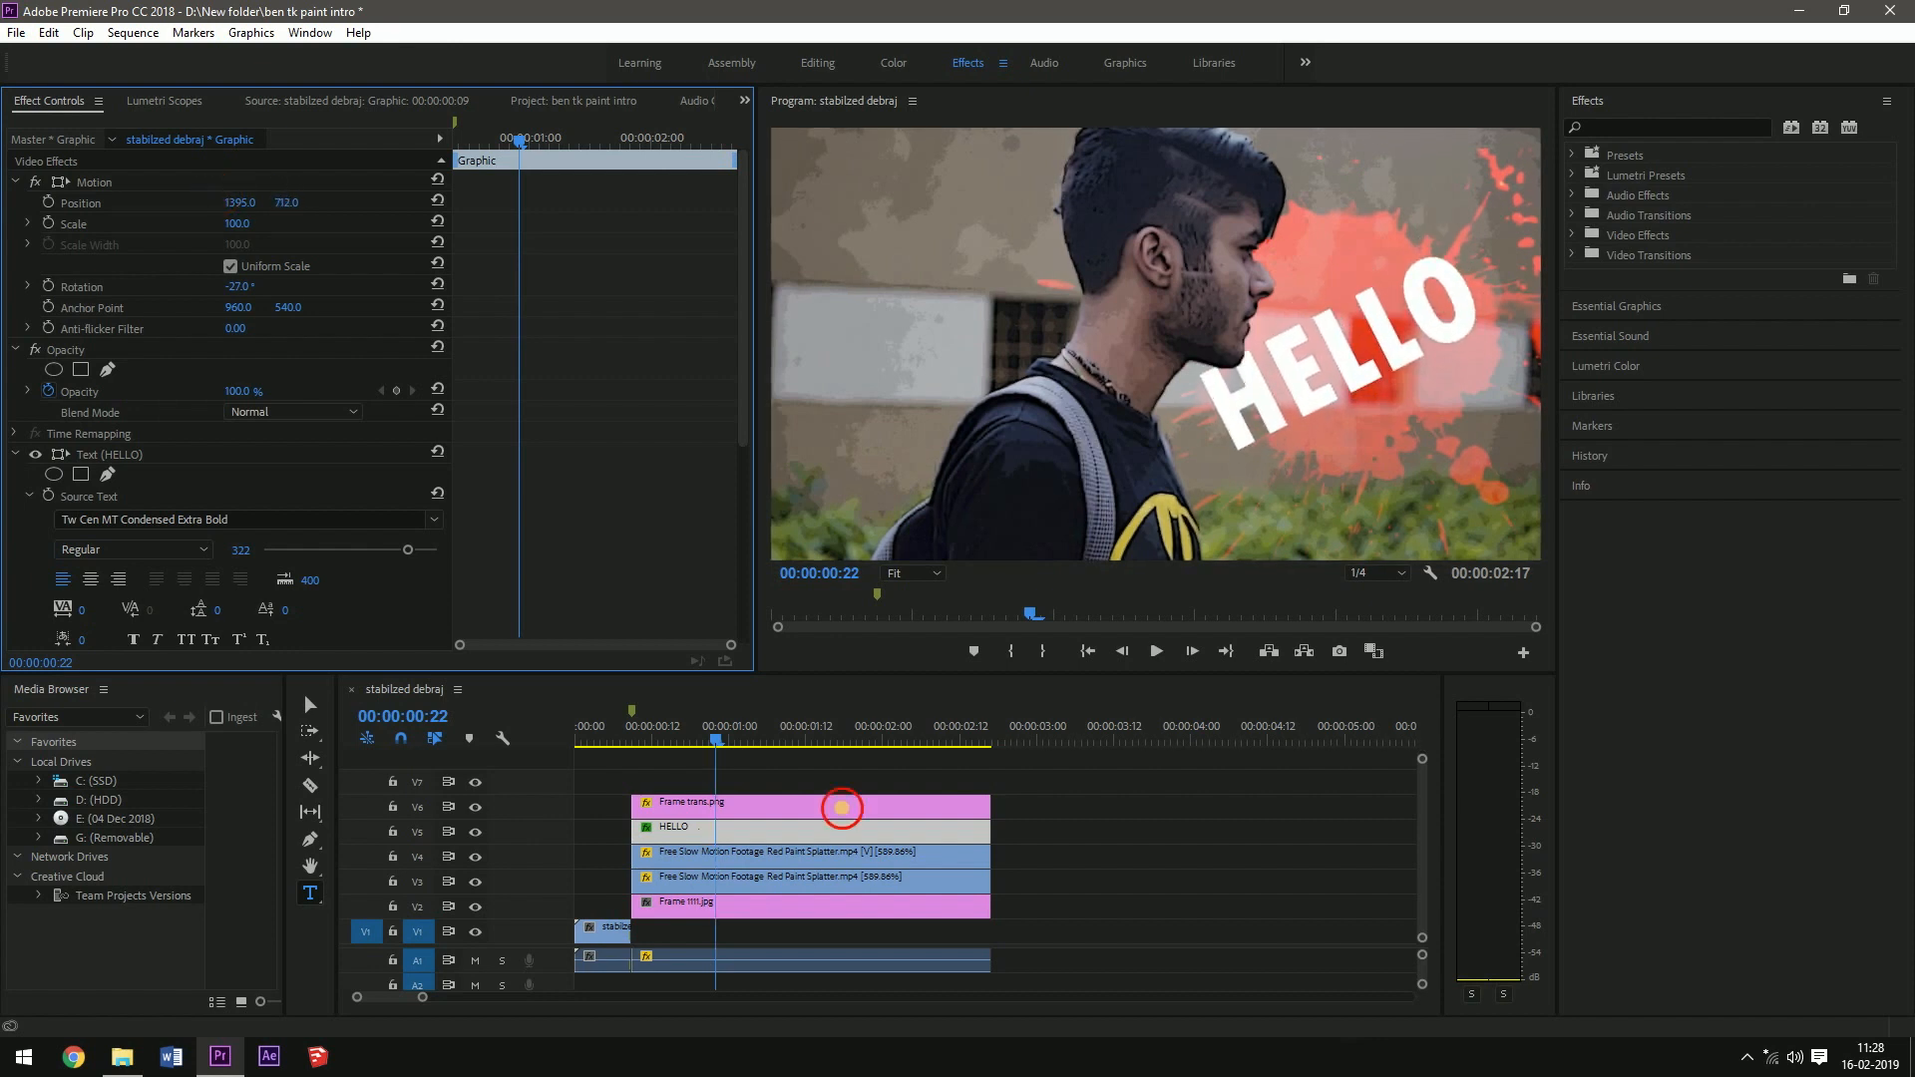
Keyframe the HELLO graphic's scale to shrink from a greatly enlarged size at 00:00:00:09 to 100 at 00:00:00:15.
mouse_move(698, 740)
mouse_down()
mouse_move(641, 751)
mouse_move(677, 748)
mouse_up()
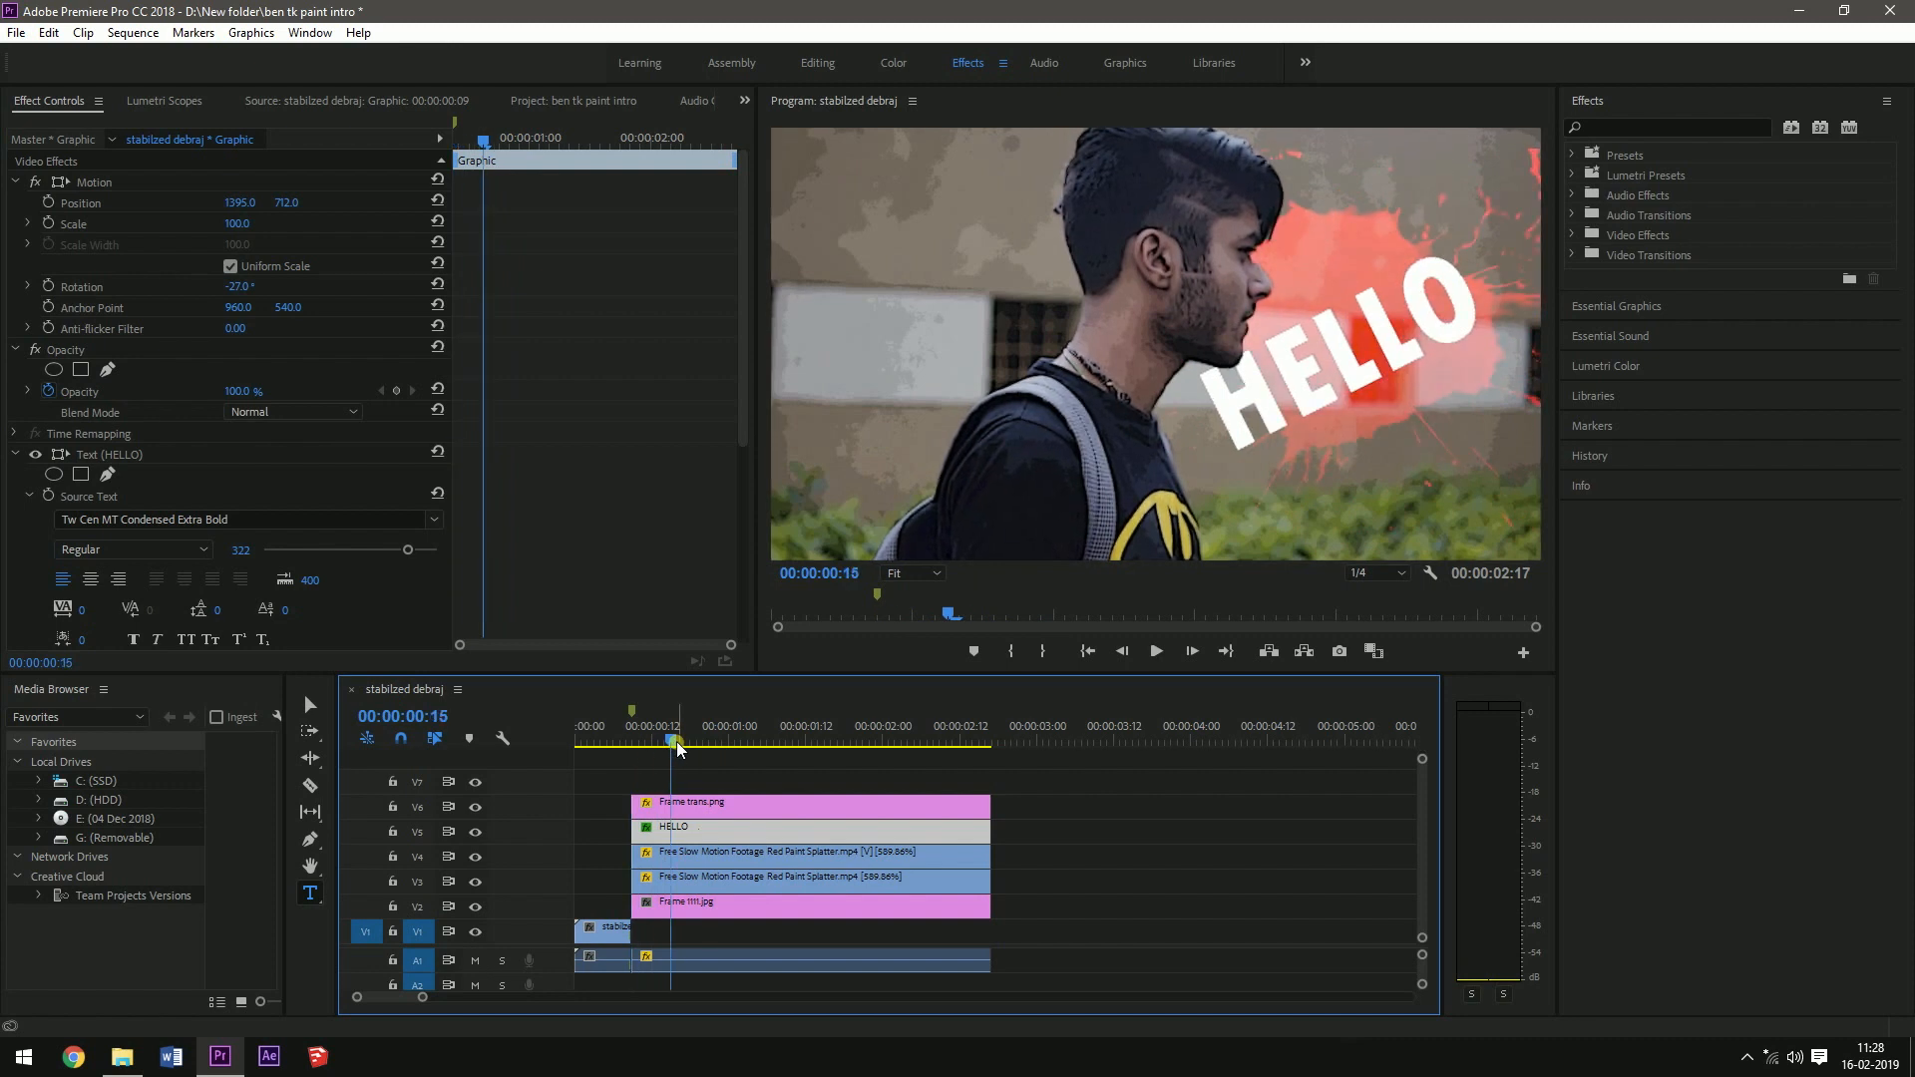
click(48, 223)
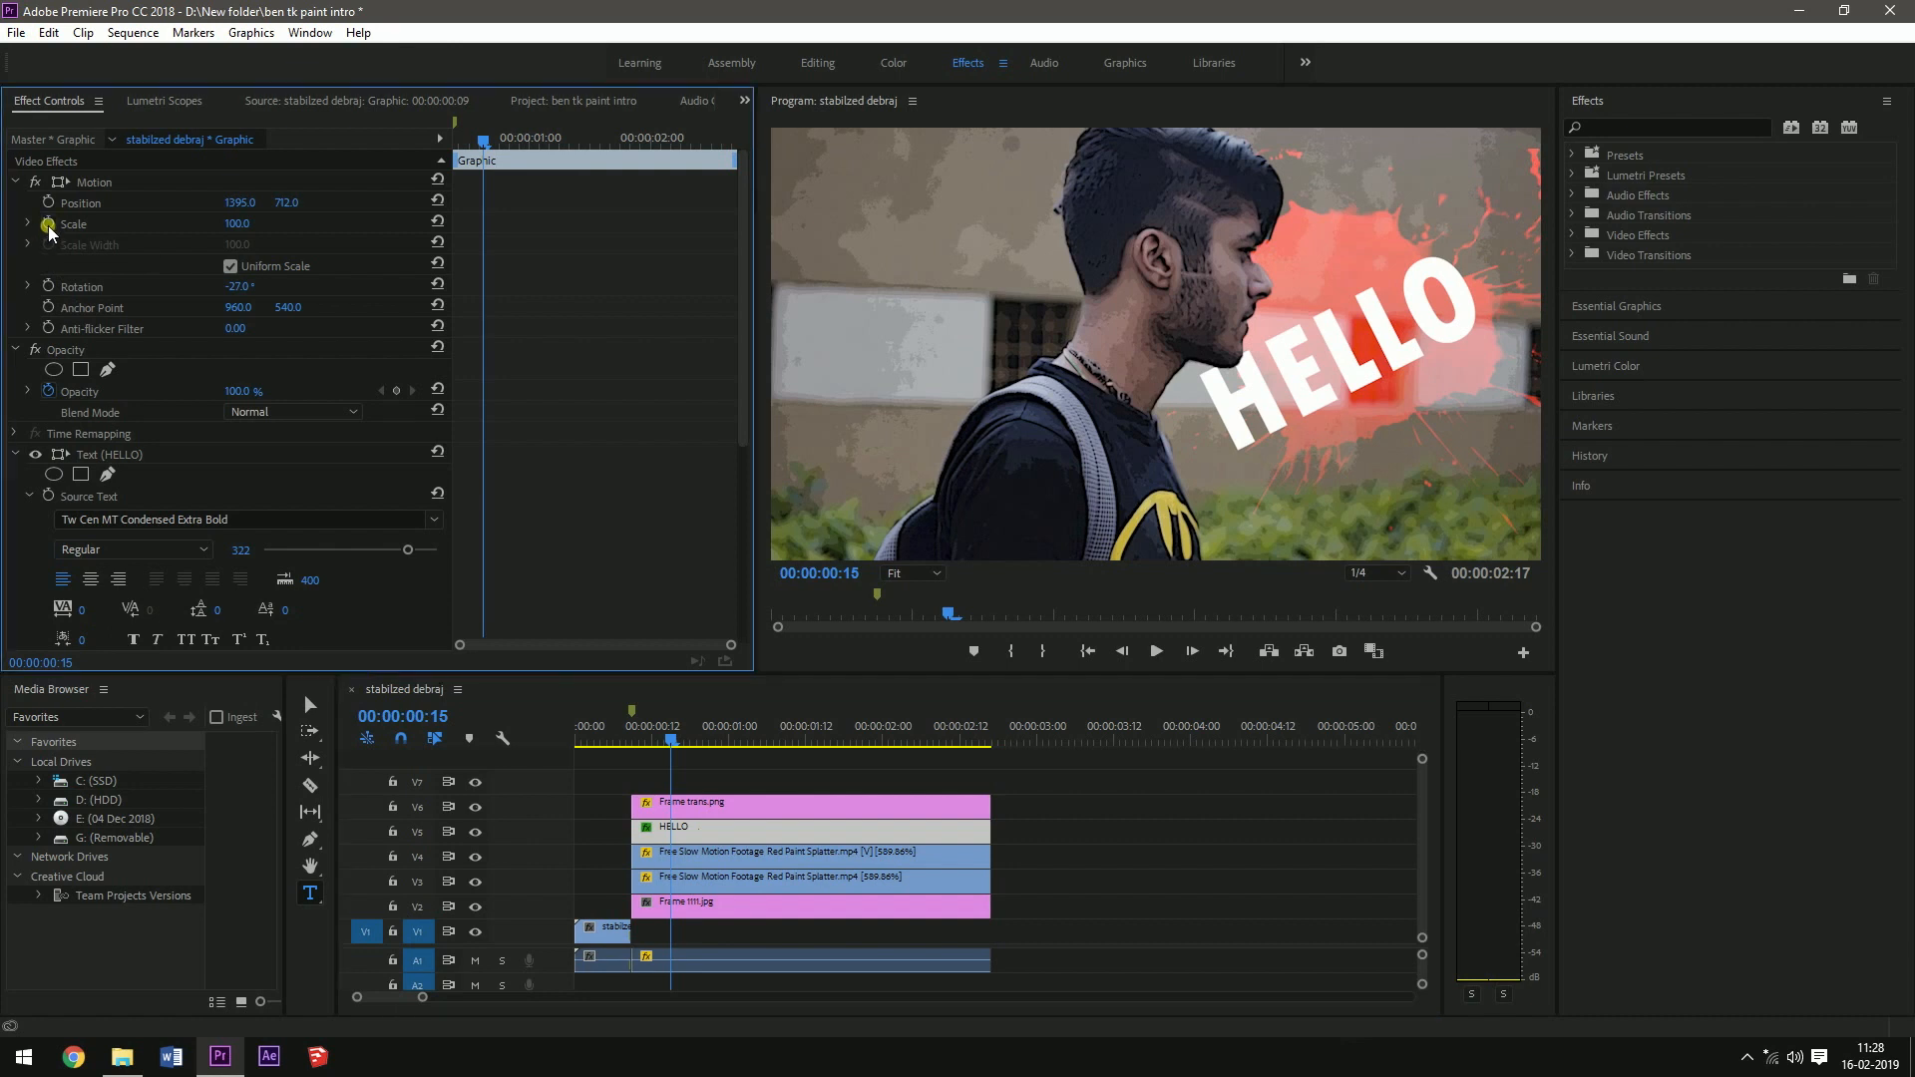
drag(662, 738, 634, 750)
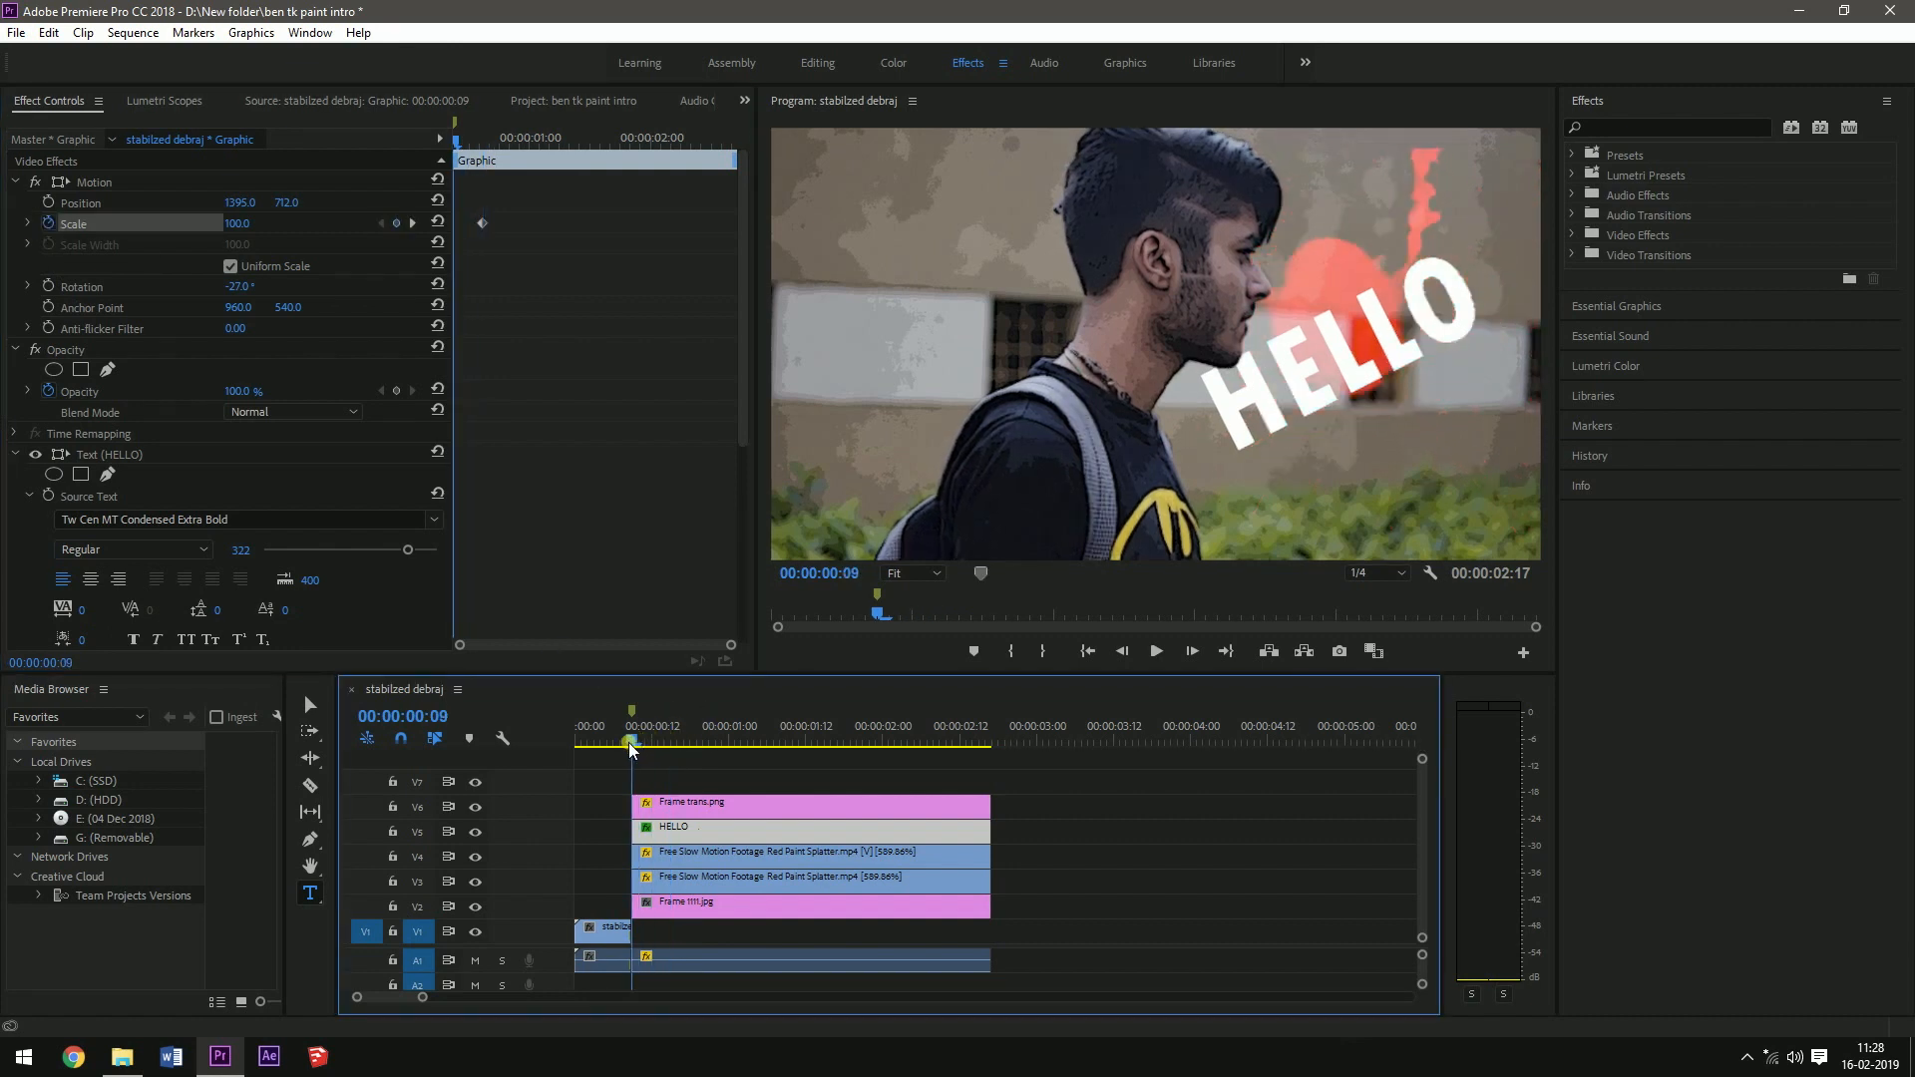
drag(204, 222, 717, 222)
Play the sequence several times from its beginning to examine the text's scale-in animation.
drag(631, 741, 605, 741)
key(space)
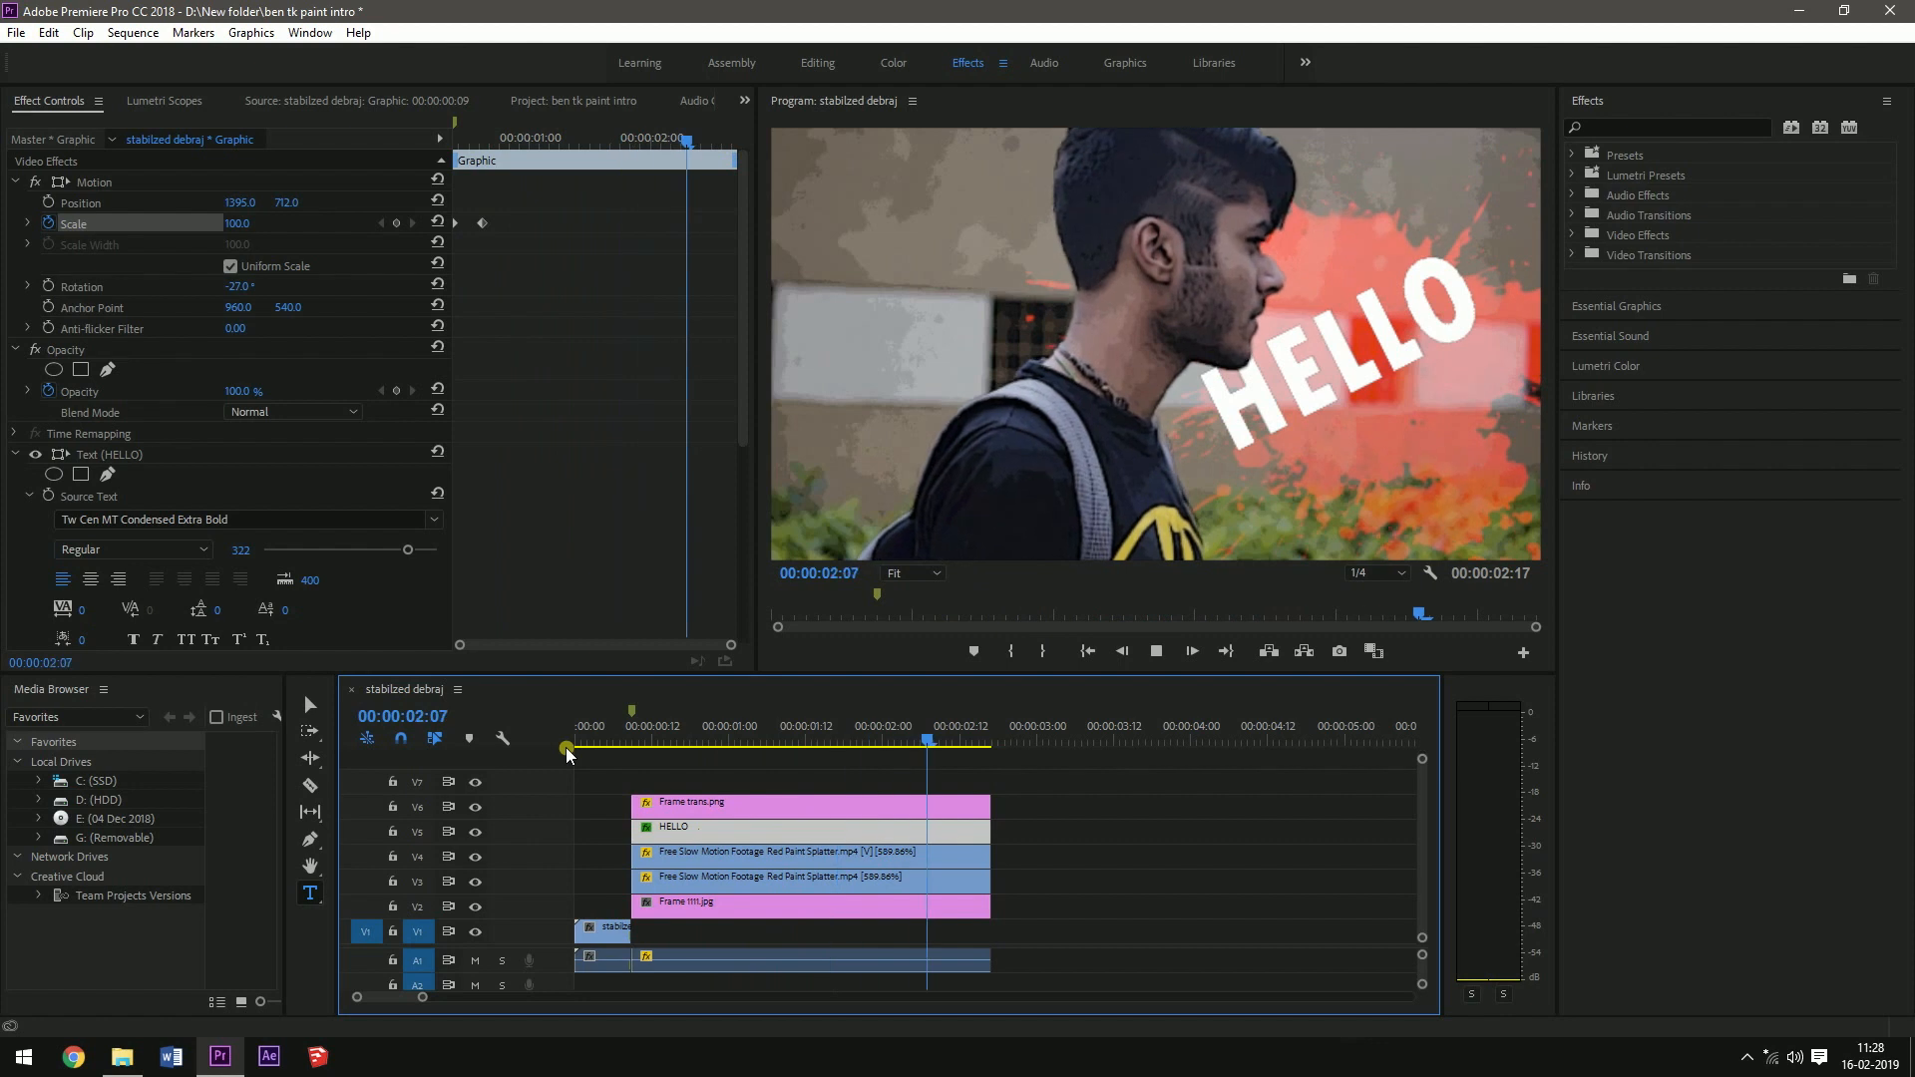
click(576, 748)
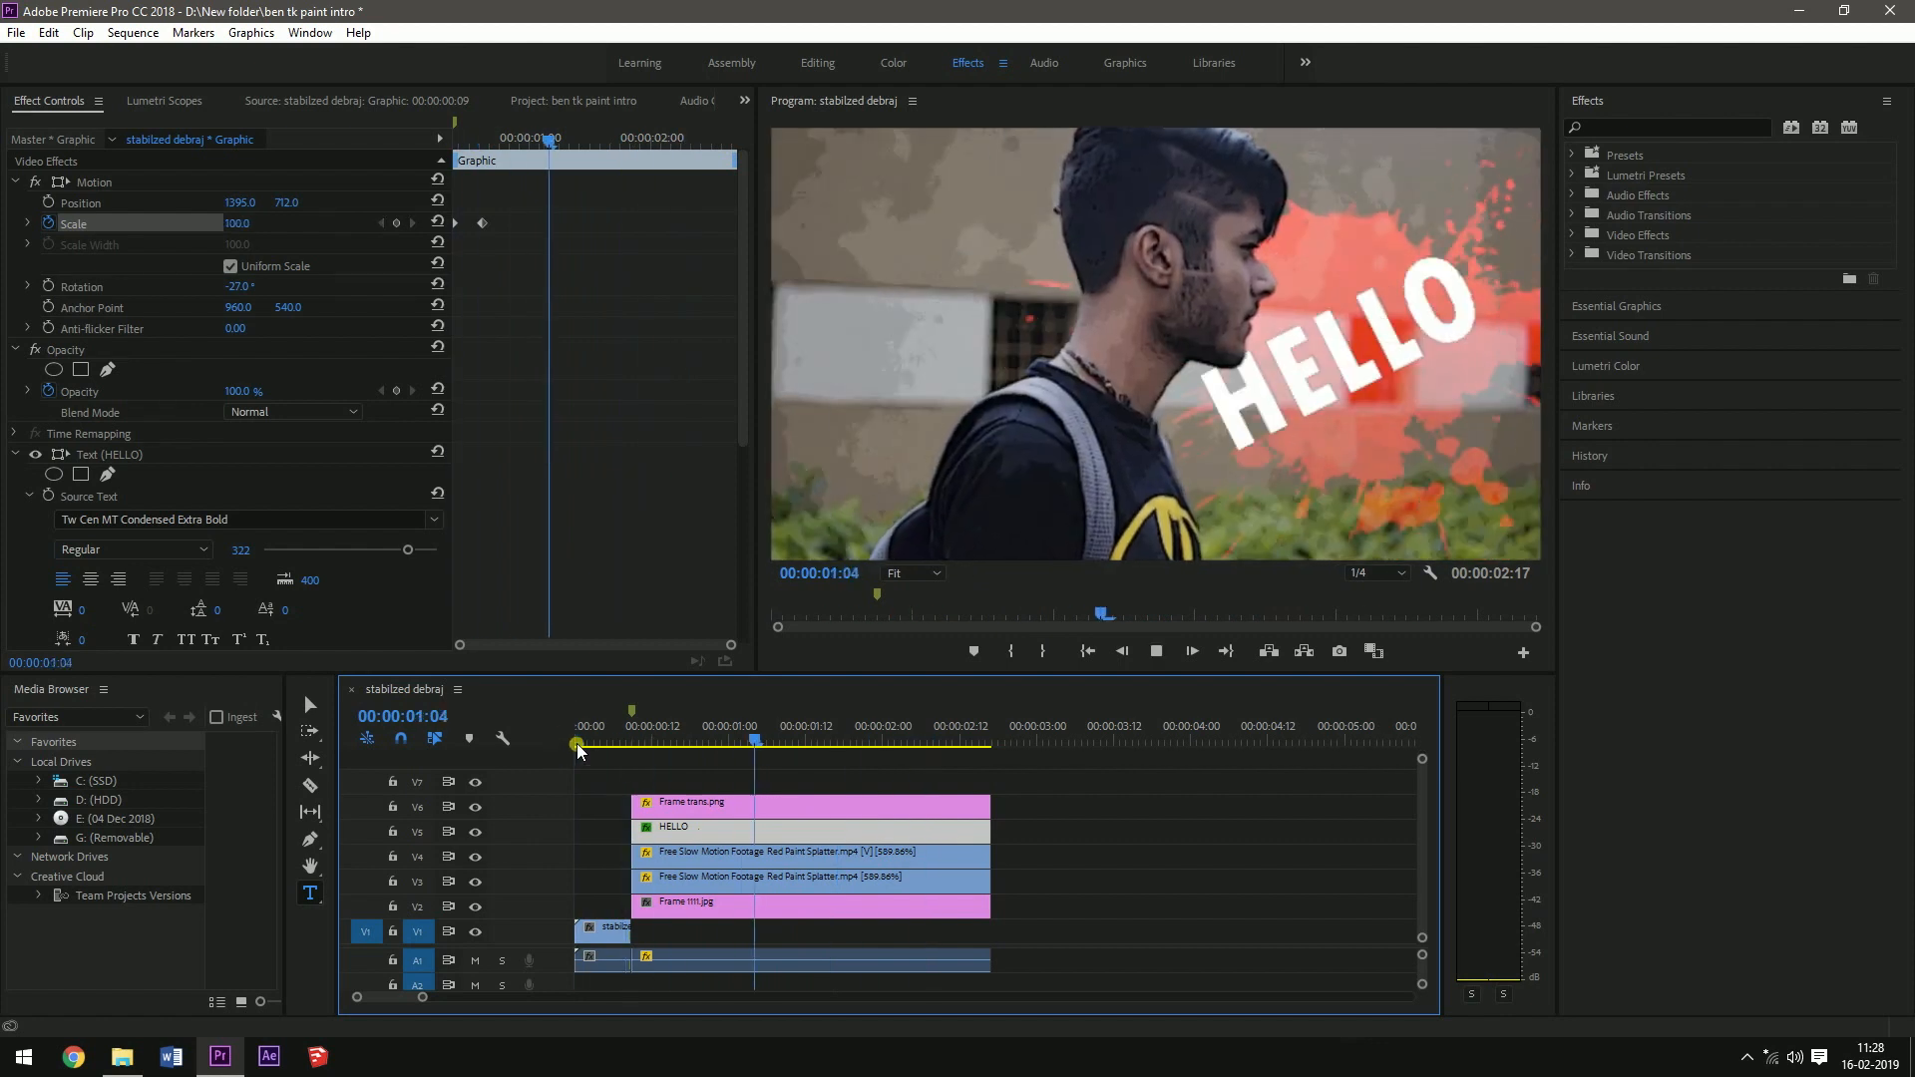
click(624, 731)
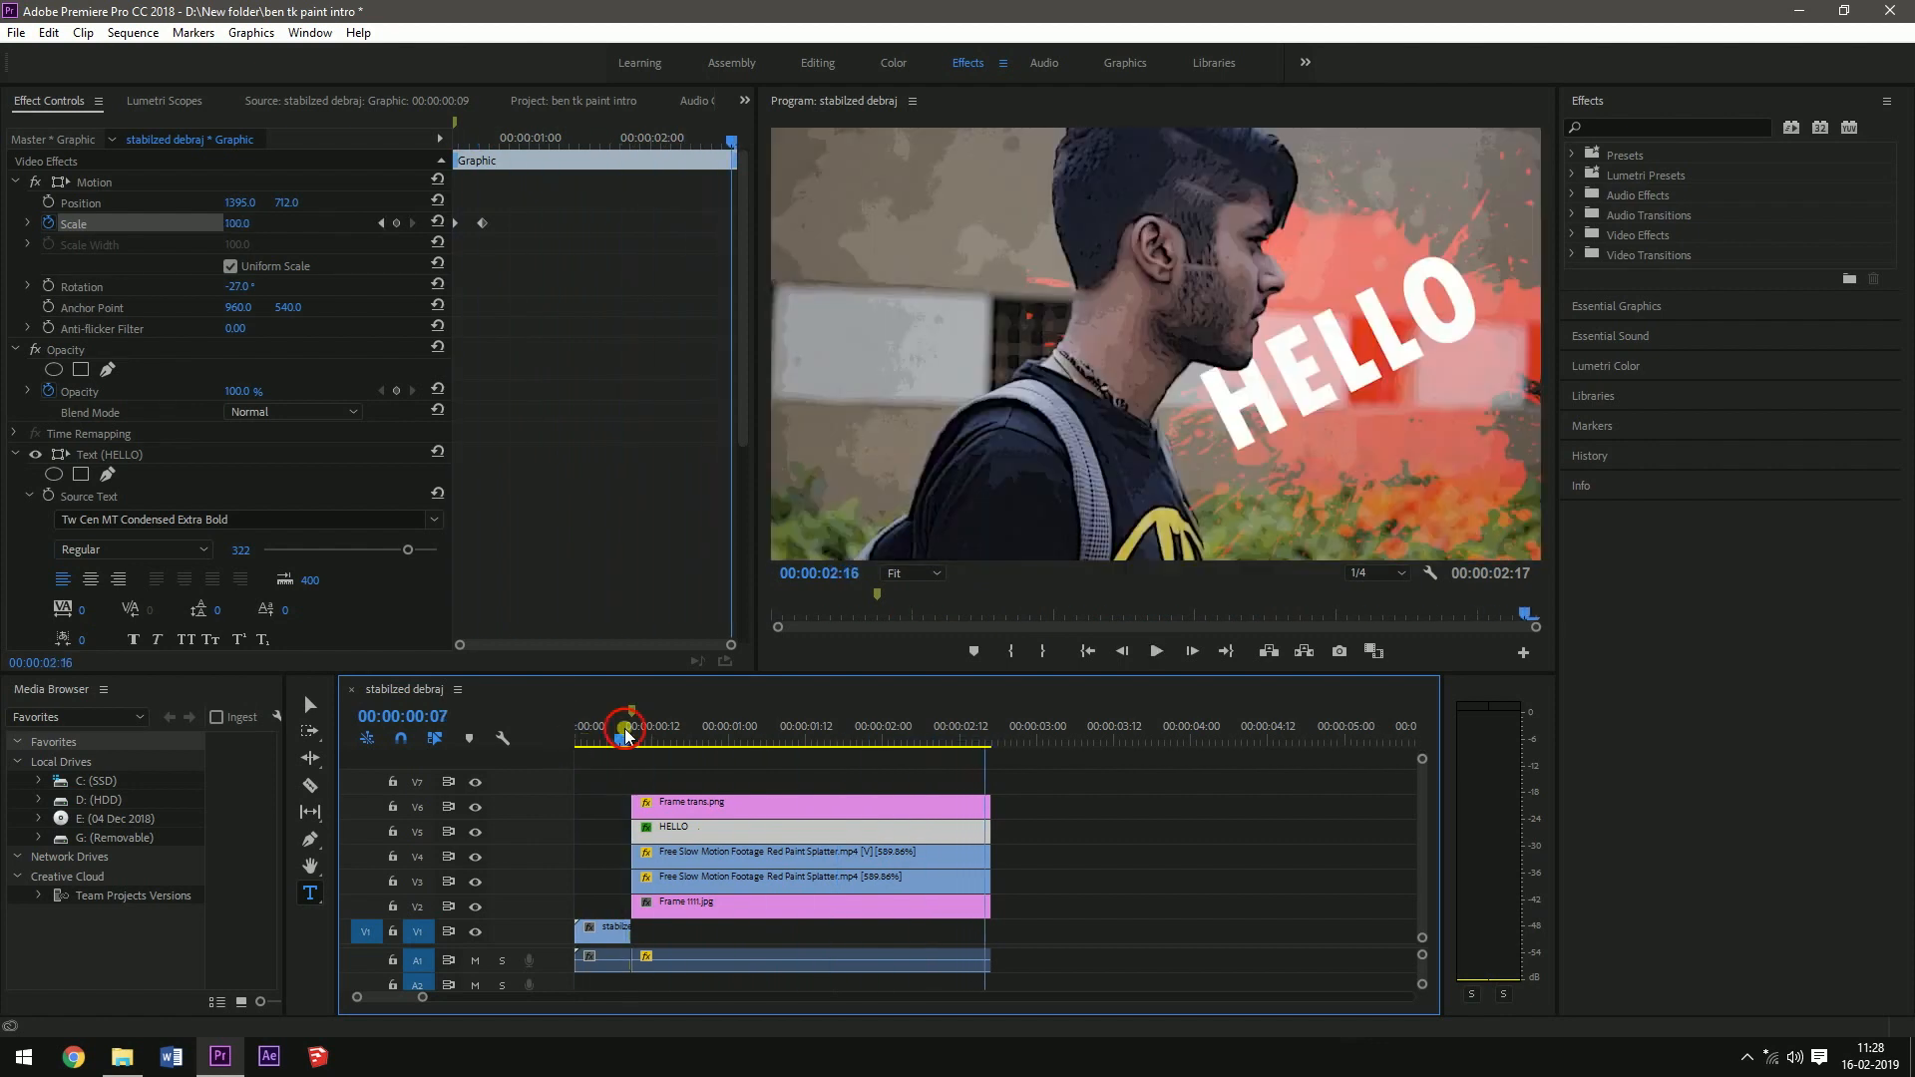
drag(622, 731, 572, 747)
key(space)
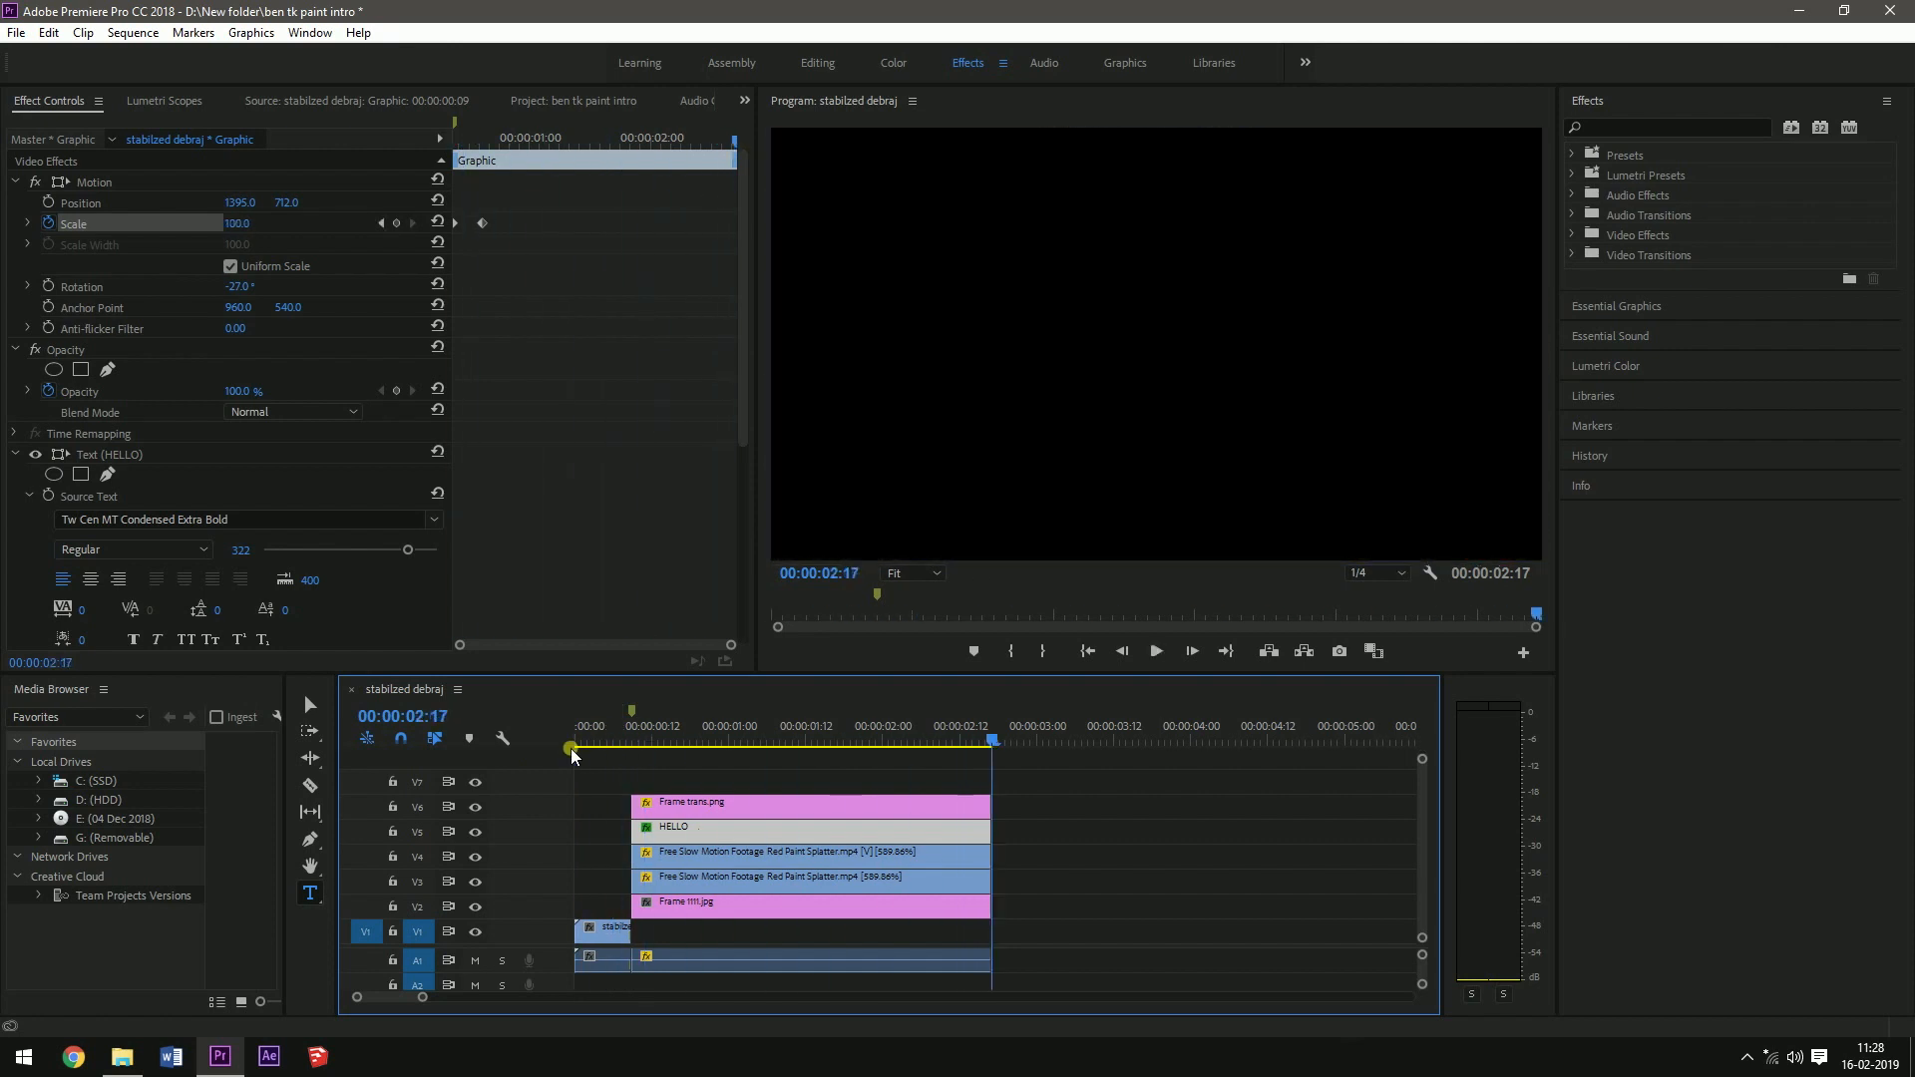
key(space)
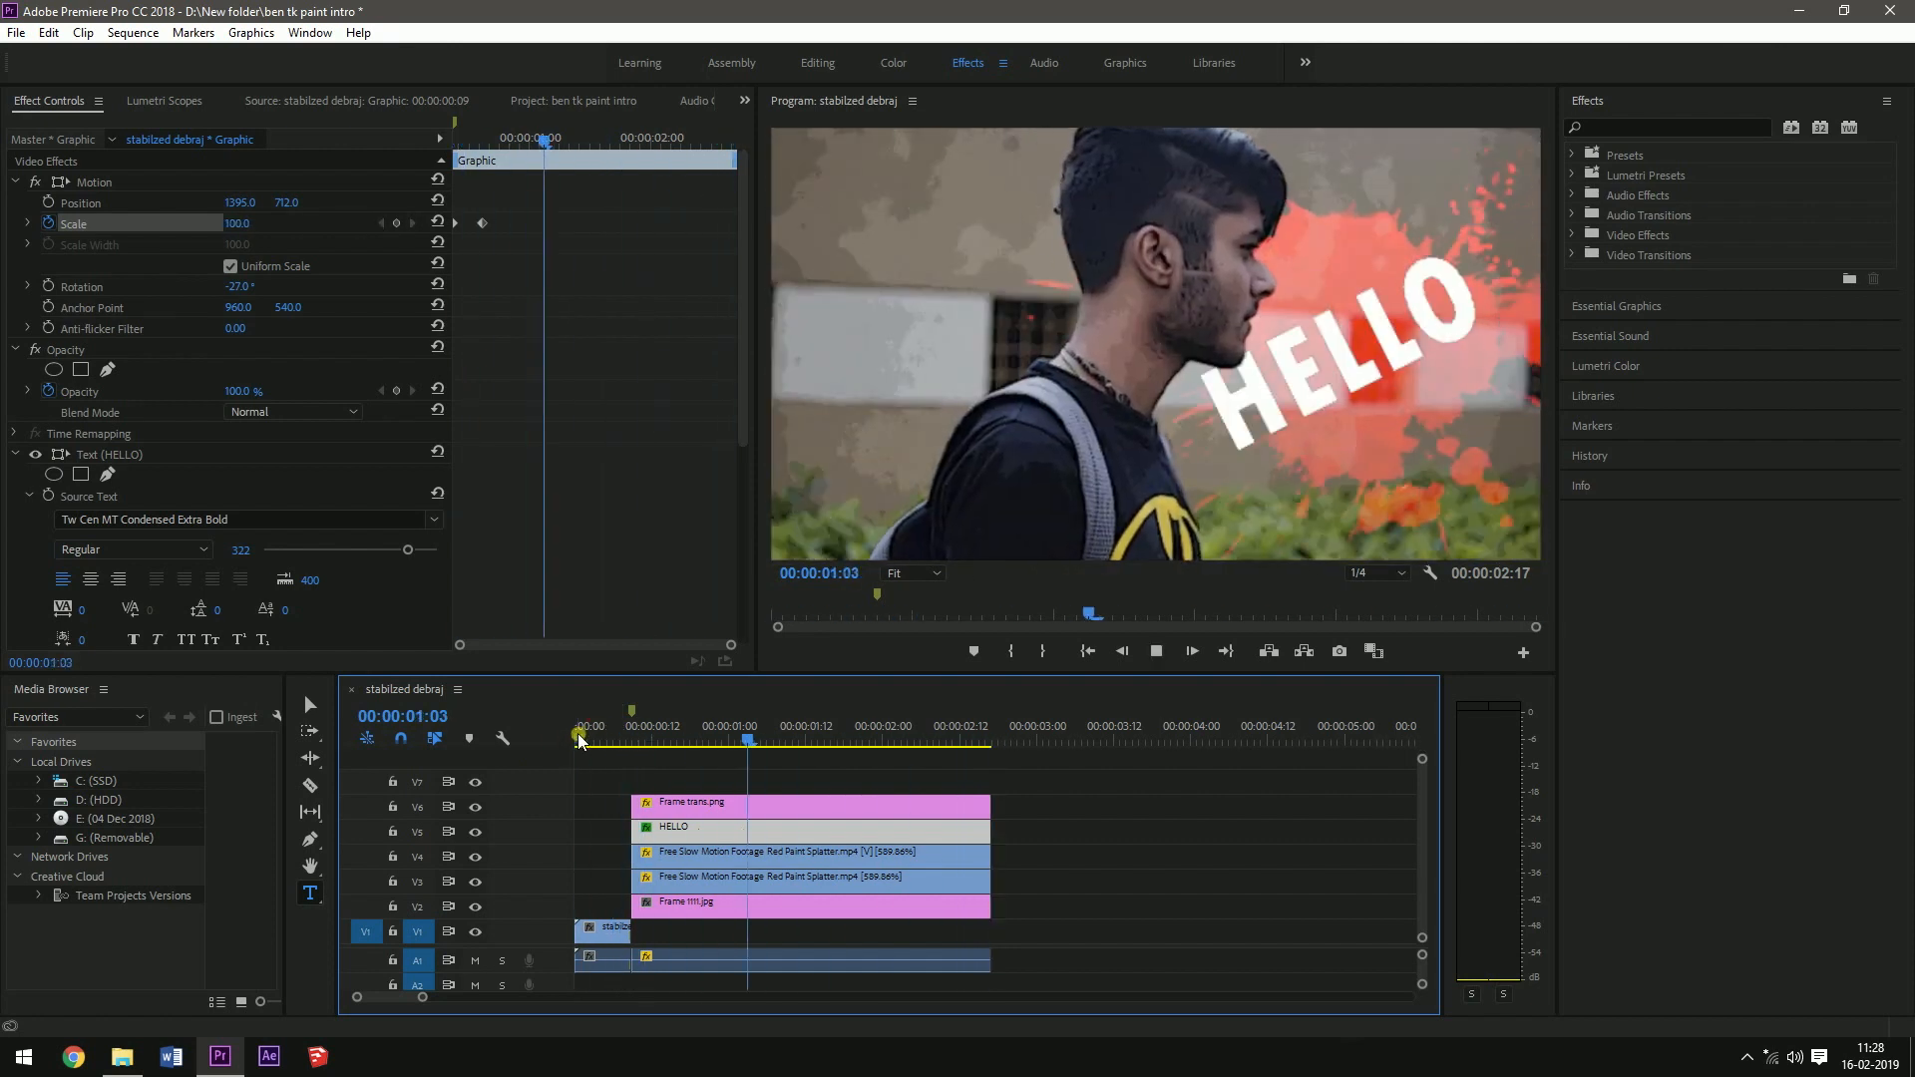
key(space)
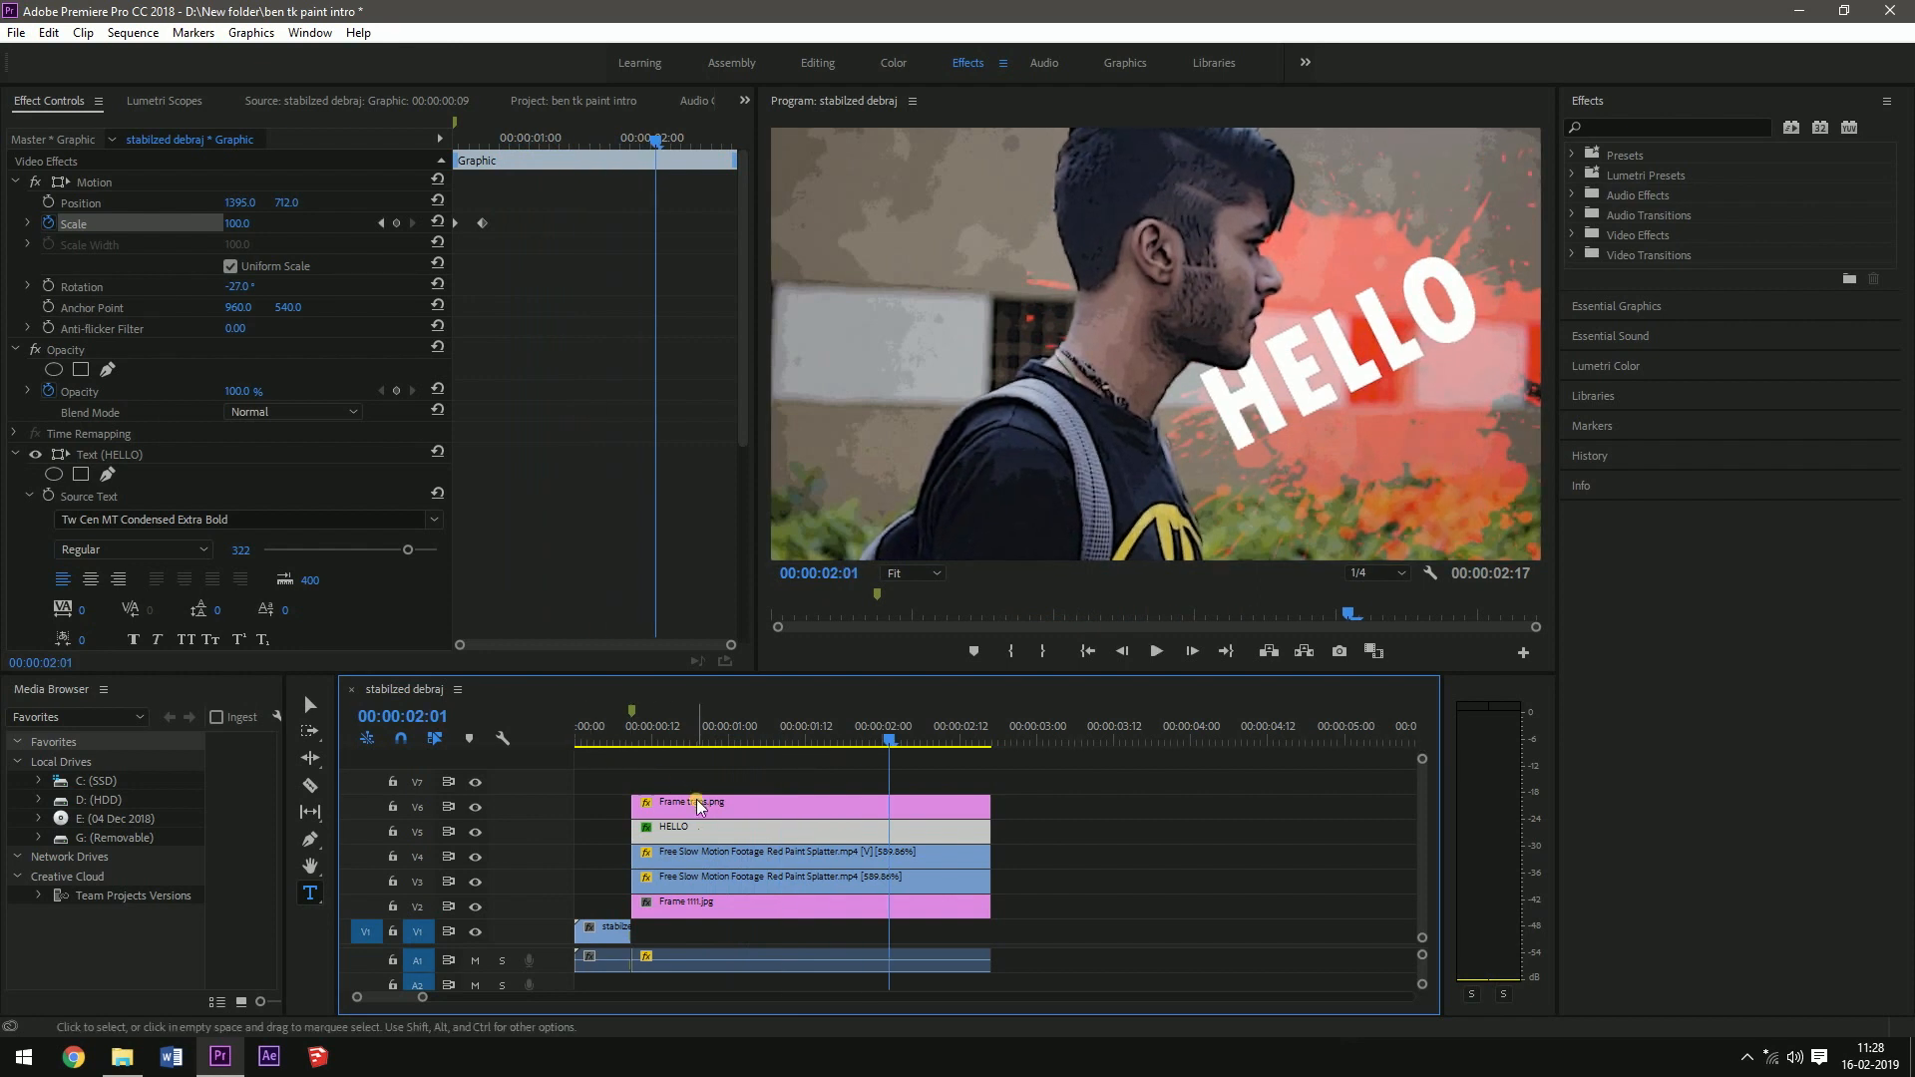
Try raising the Frame trans.png clip to track V8 and return it to V6 above the HELLO clip.
mouse_move(698, 808)
mouse_down()
mouse_move(700, 772)
mouse_move(701, 803)
mouse_up()
scroll(700, 799, down, 2)
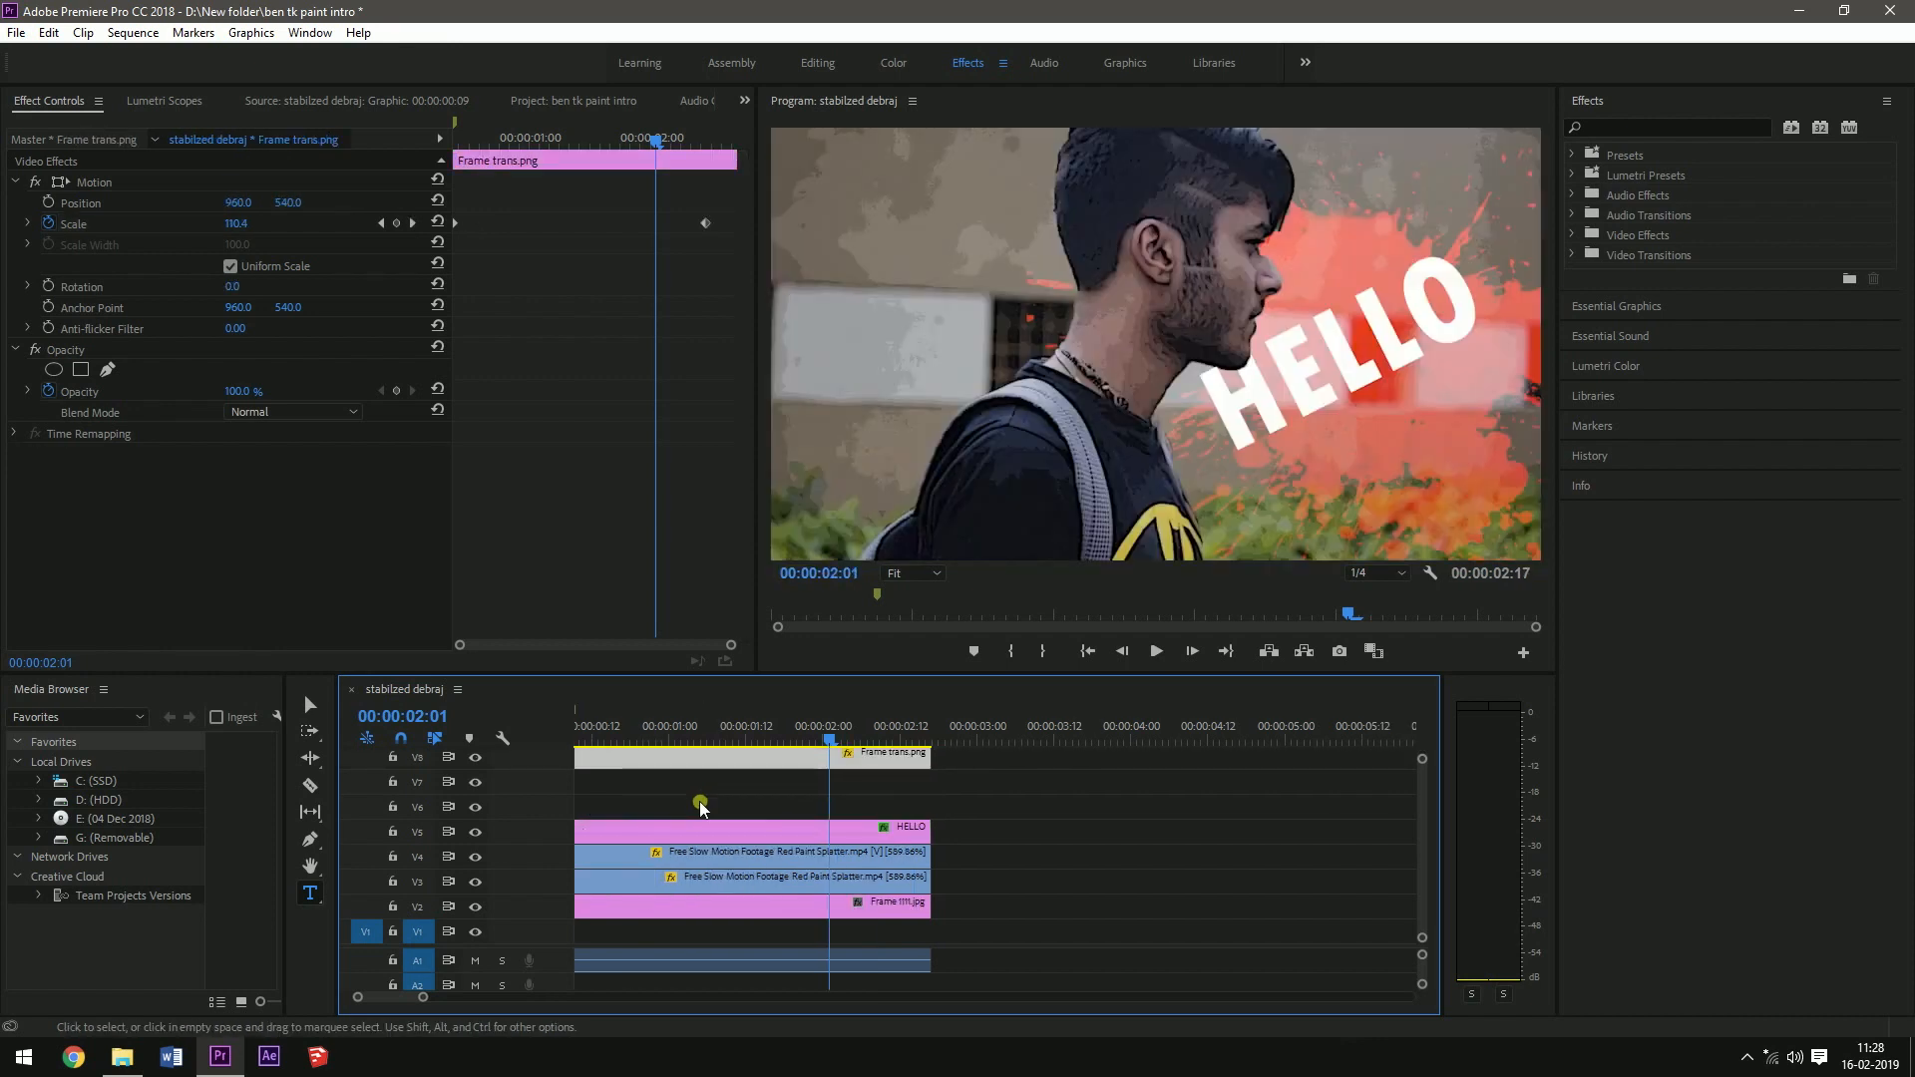
scroll(700, 802, up, 1)
key(Up)
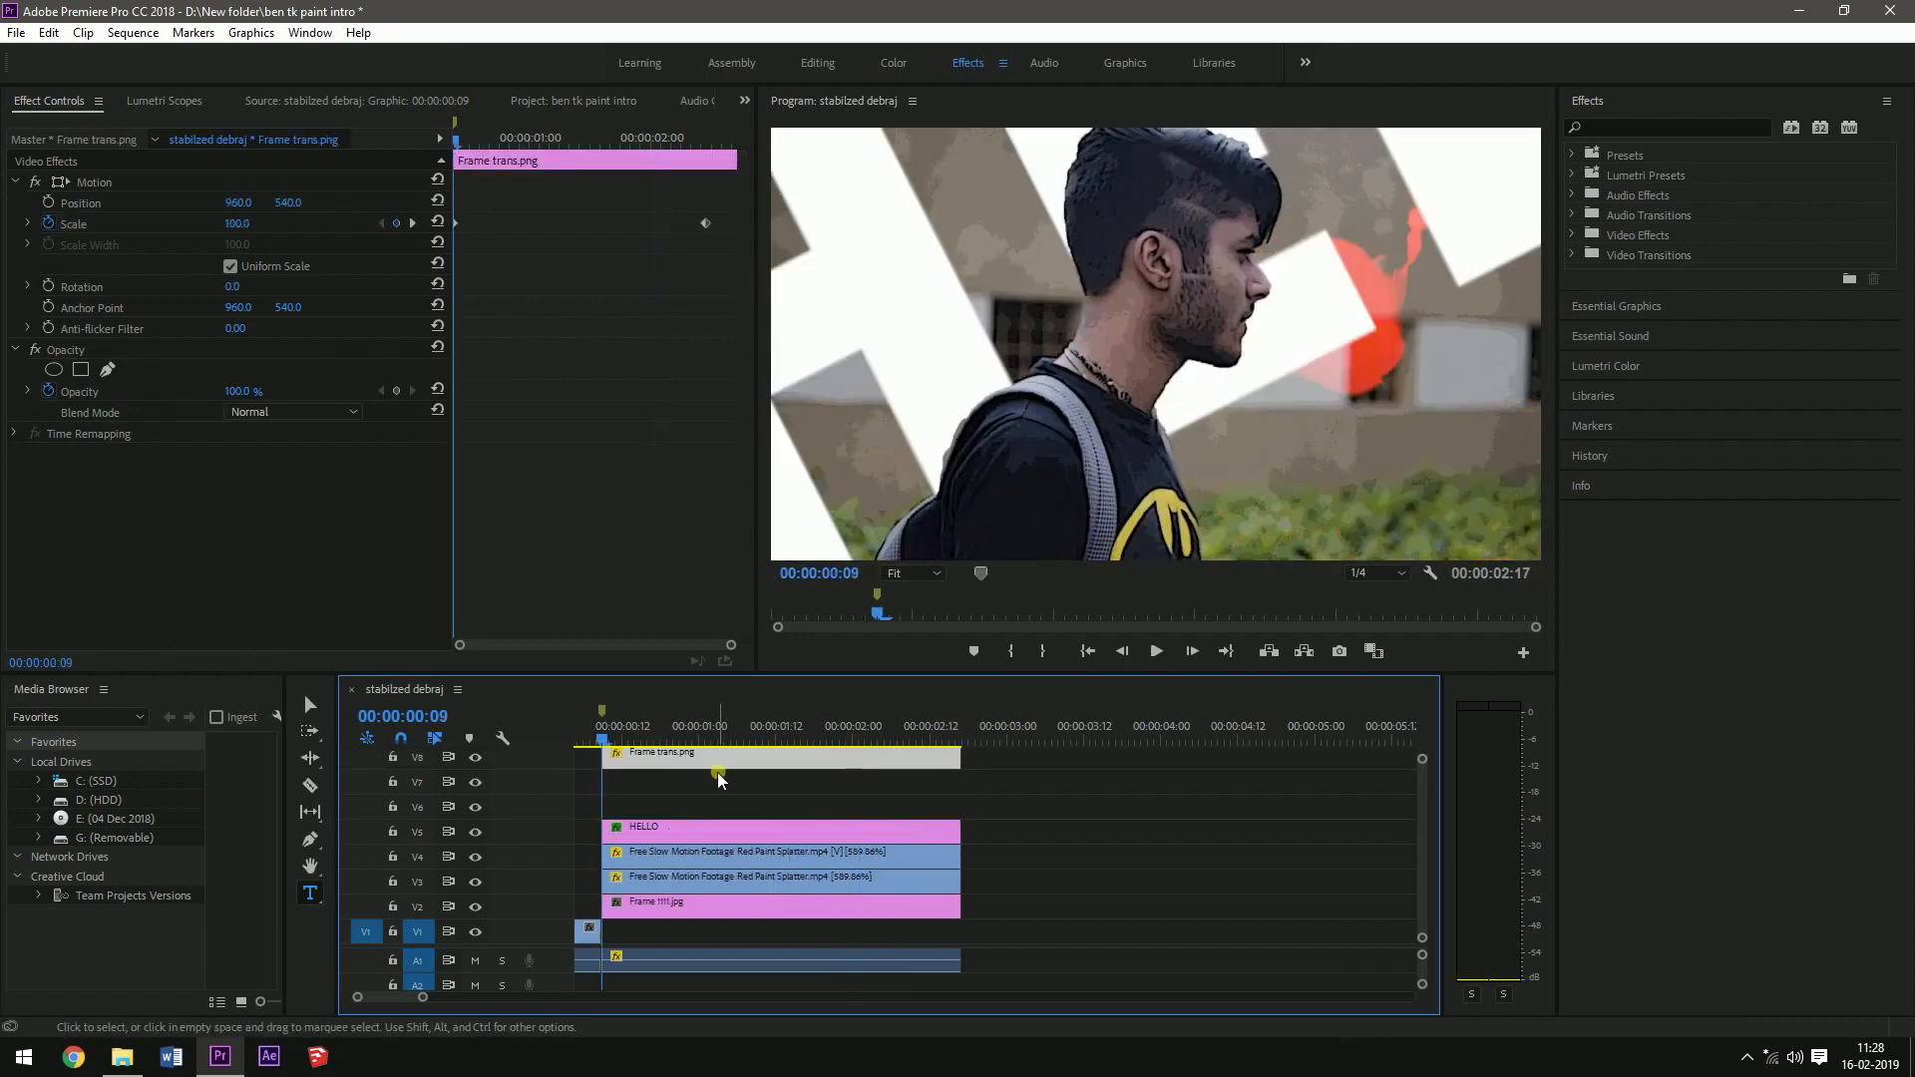
scroll(698, 779, down, 2)
scroll(1163, 739, up, 2)
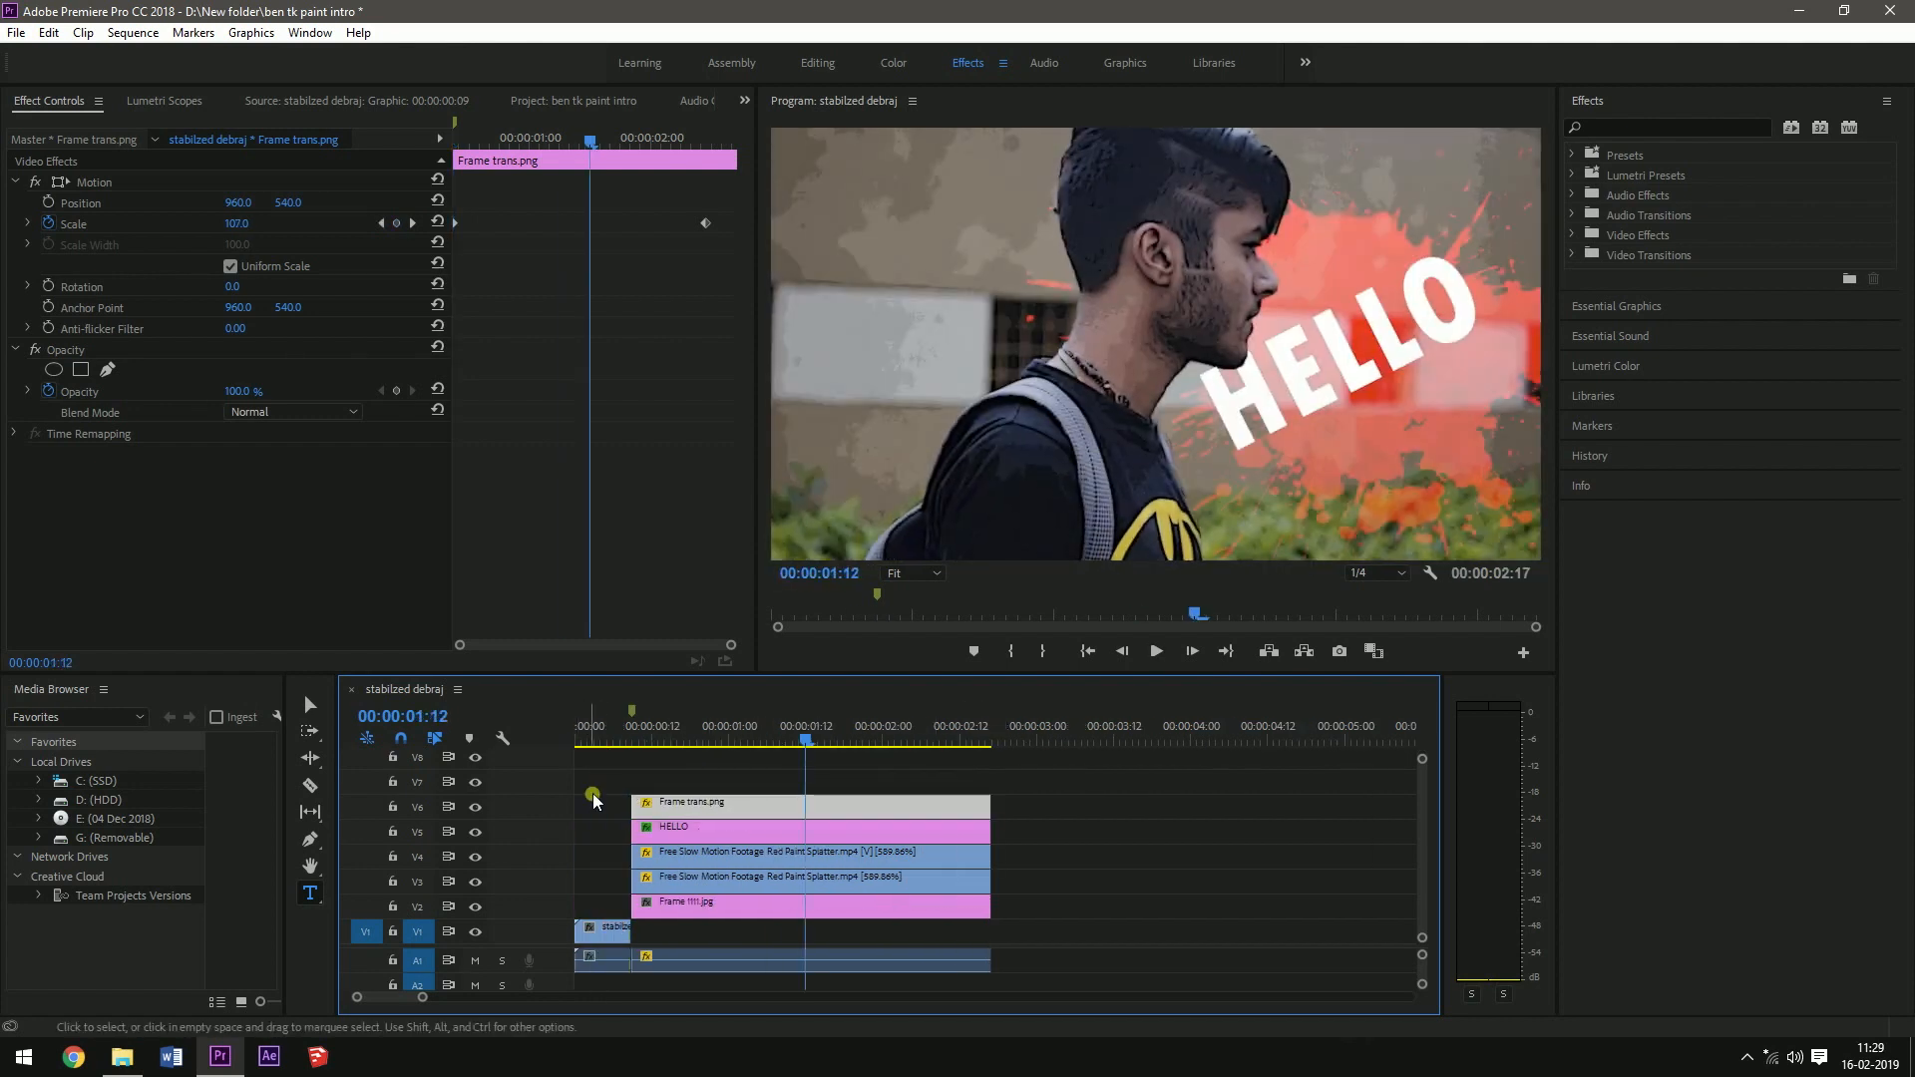
Try the Lighter Color and Color Burn blend modes on the paint splatter clip on V4.
click(309, 412)
click(290, 682)
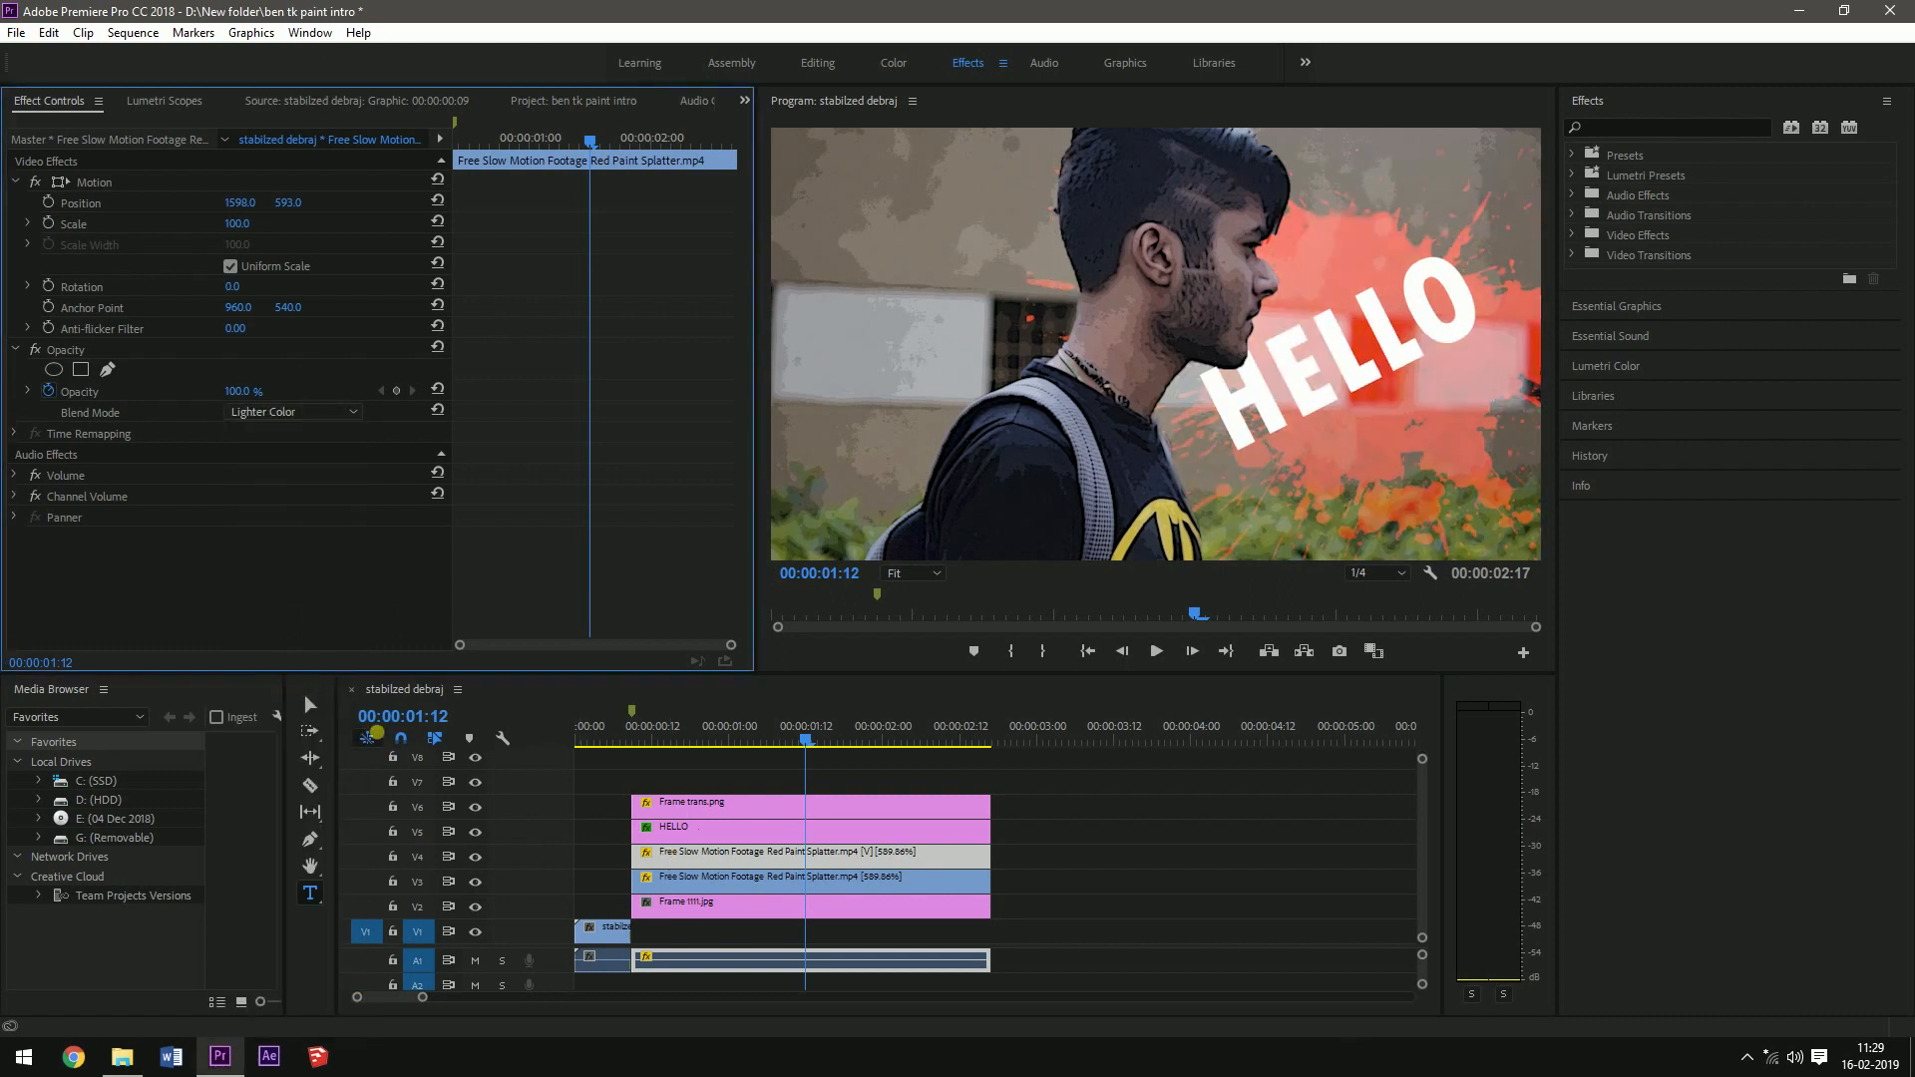
click(312, 412)
click(277, 523)
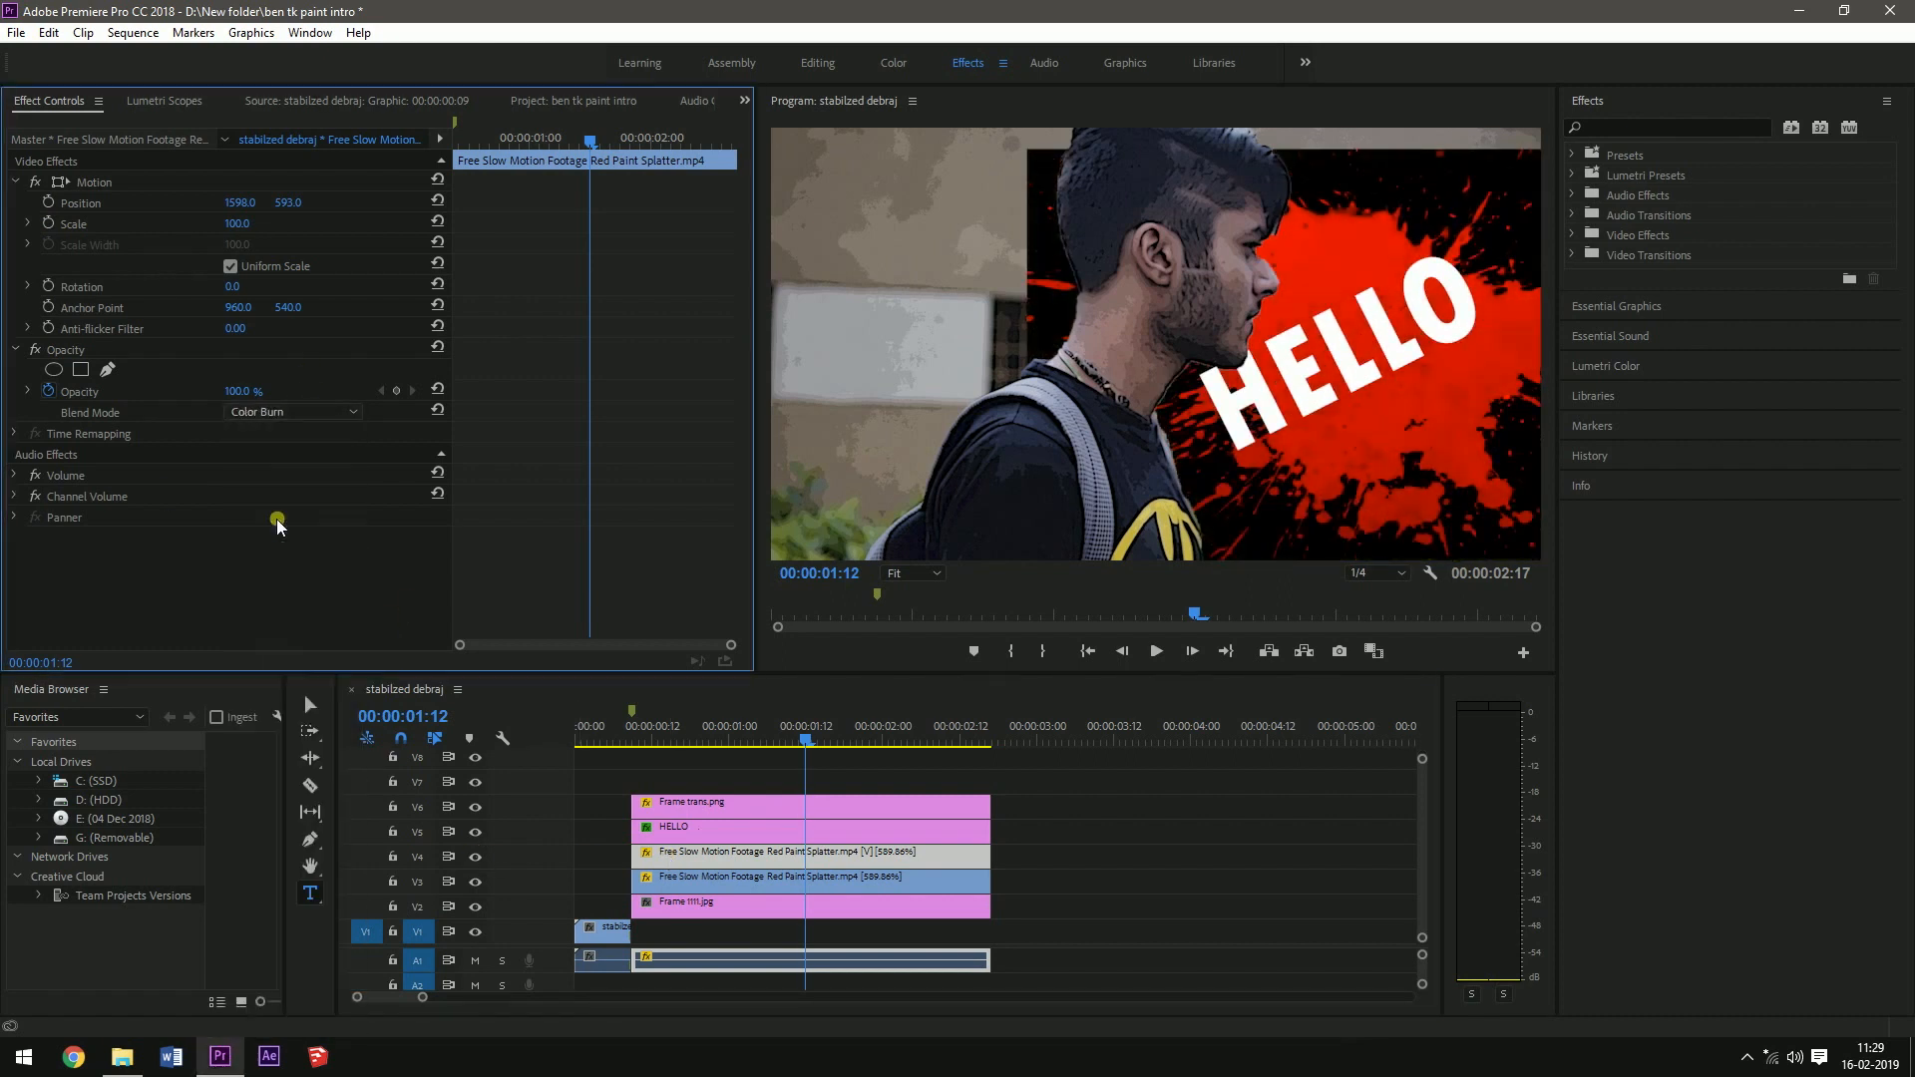
click(342, 412)
click(289, 617)
click(291, 412)
click(282, 679)
click(471, 856)
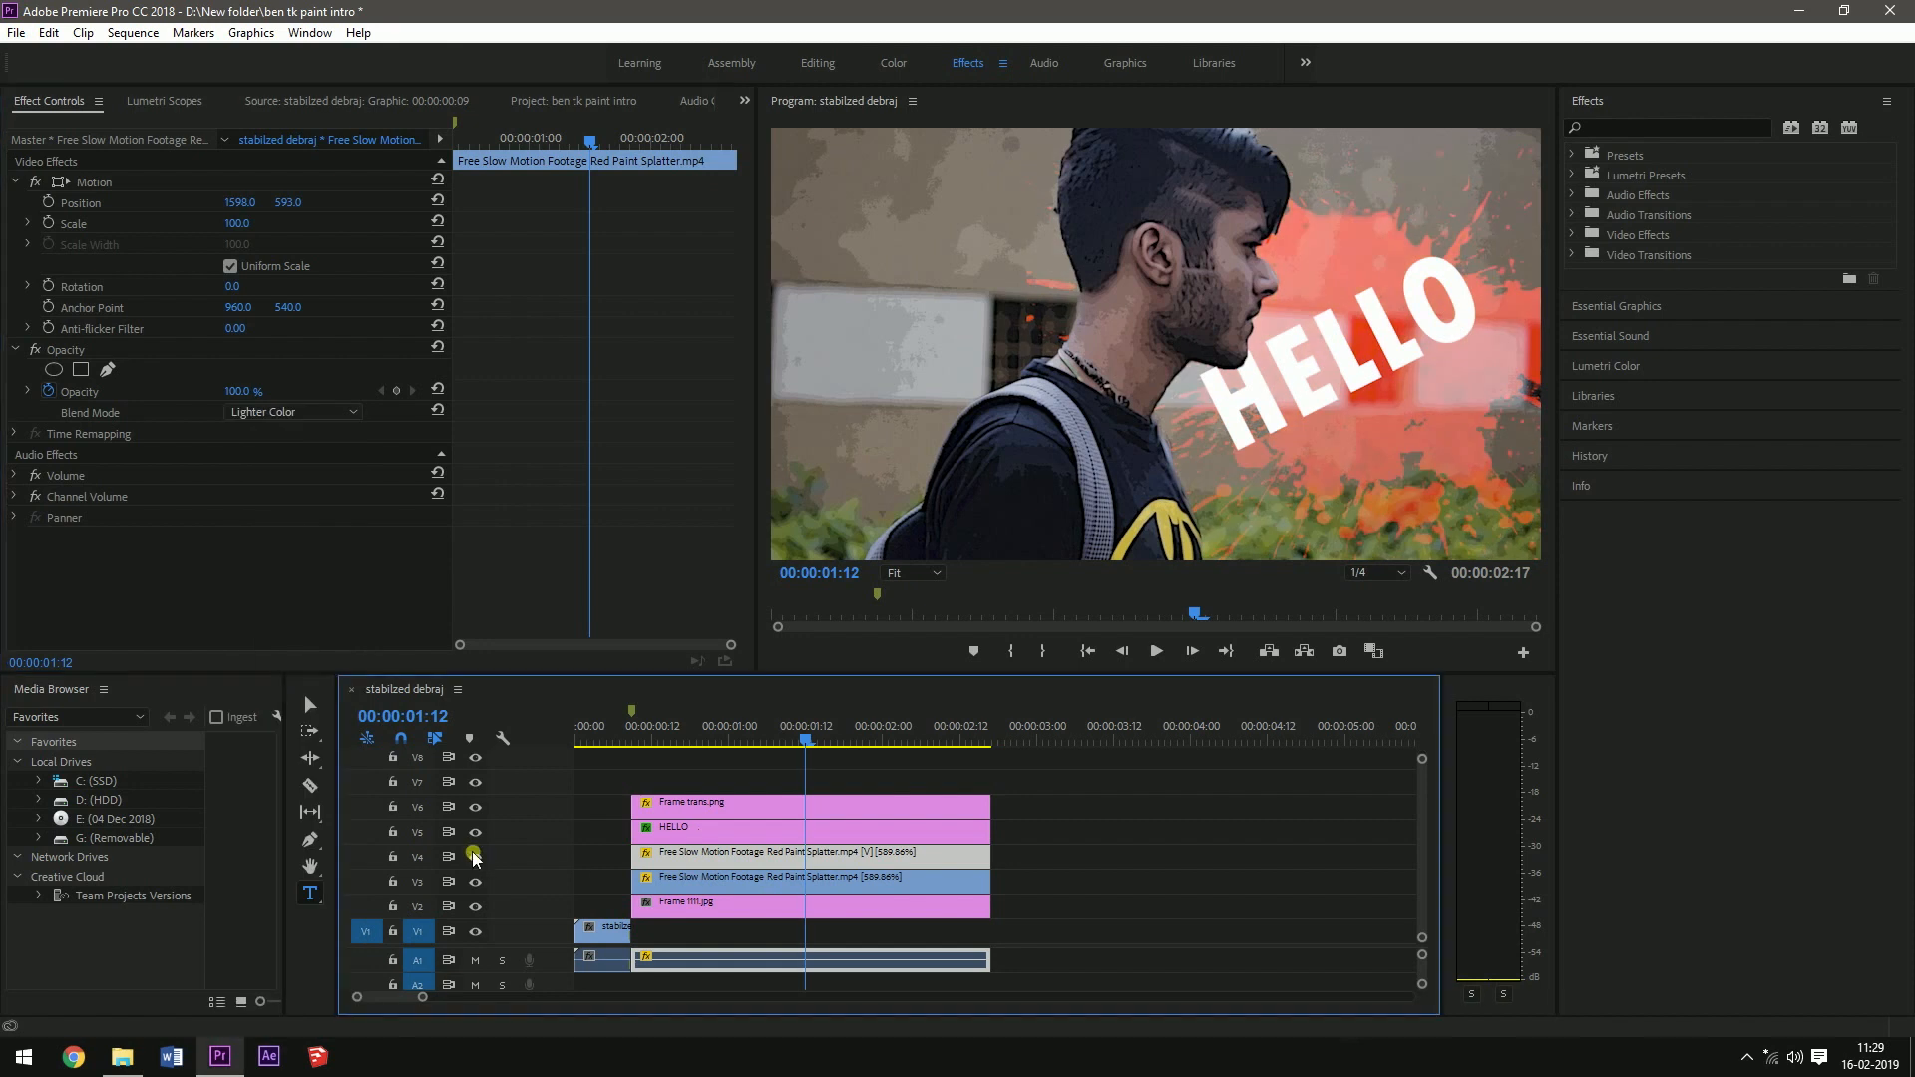
Restore the V4 paint splatter clip's blend mode to Lighten and play the sequence from near its start.
click(299, 412)
click(303, 598)
click(589, 728)
key(space)
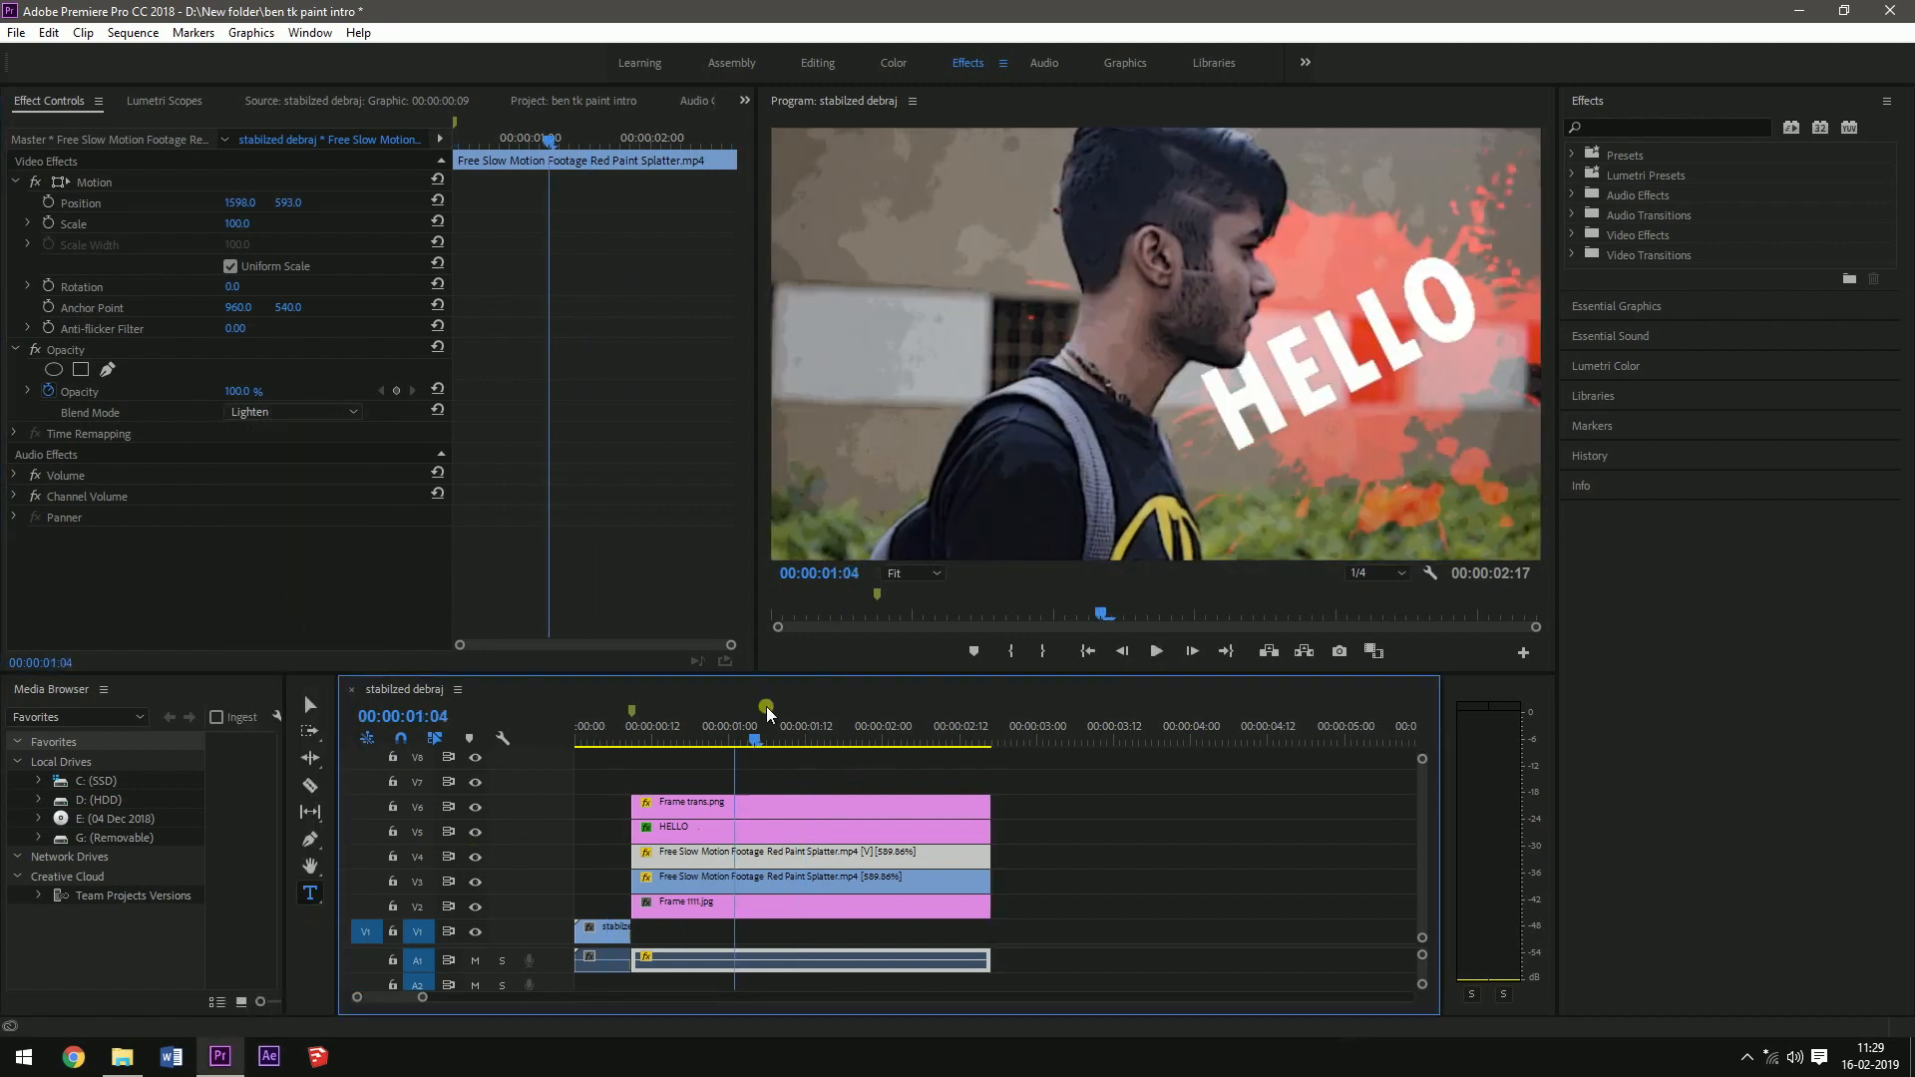